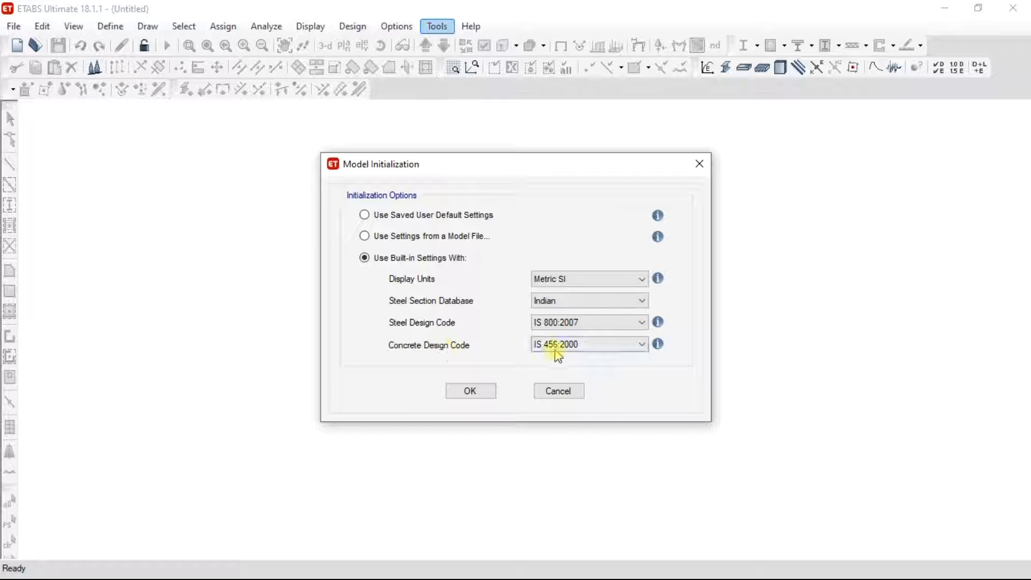
Step: Accept the built-in model initialization settings and set the uniform grid spacing to 6 m in both the X and Y directions
left_click(471, 392)
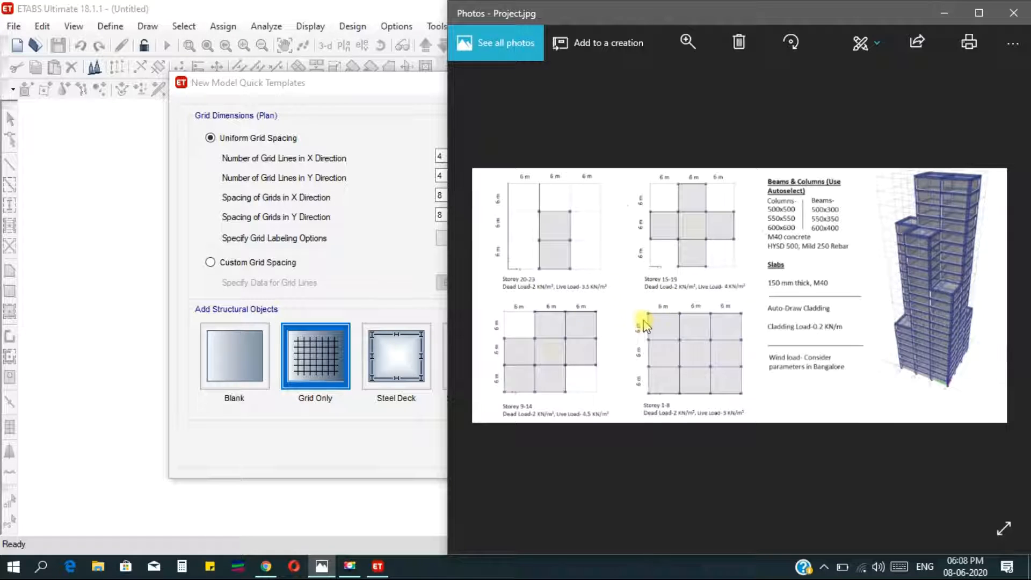
left_click(383, 253)
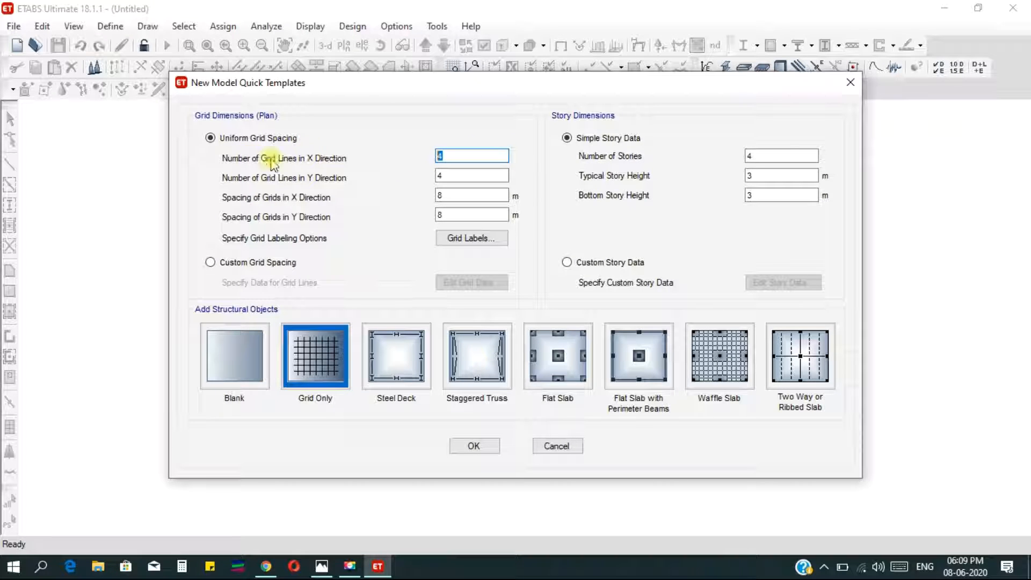
double_click(443, 157)
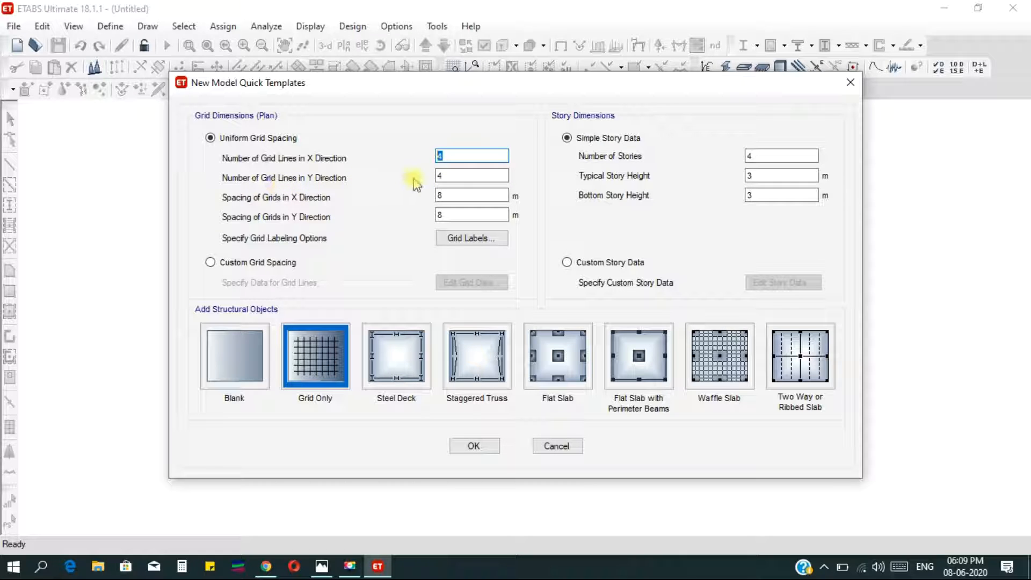
double_click(440, 196)
type("8")
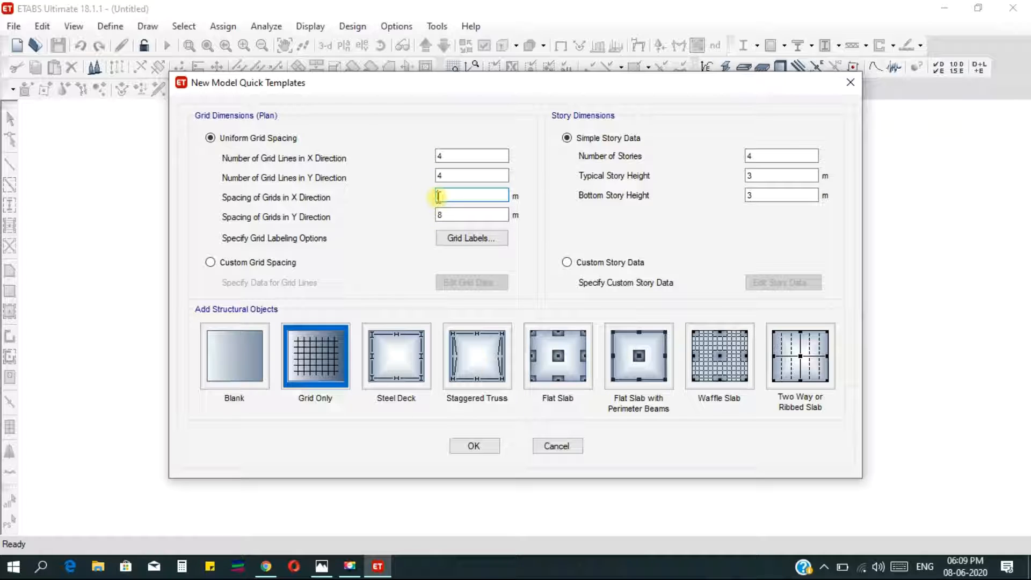
double_click(440, 215)
type("6")
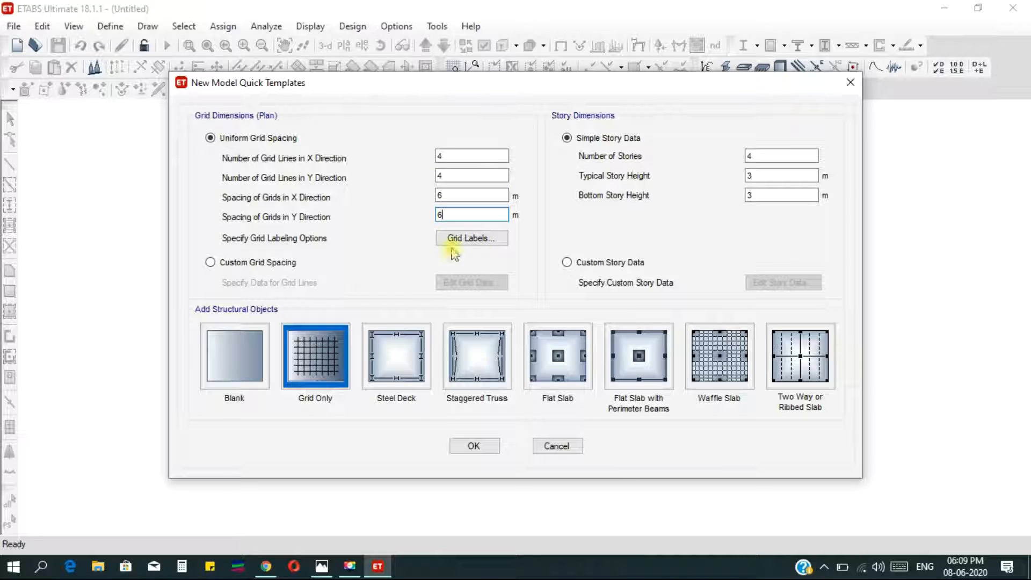
Step: Check the storeys in the Project.jpg reference image, and open the custom story data for editing
left_click(333, 567)
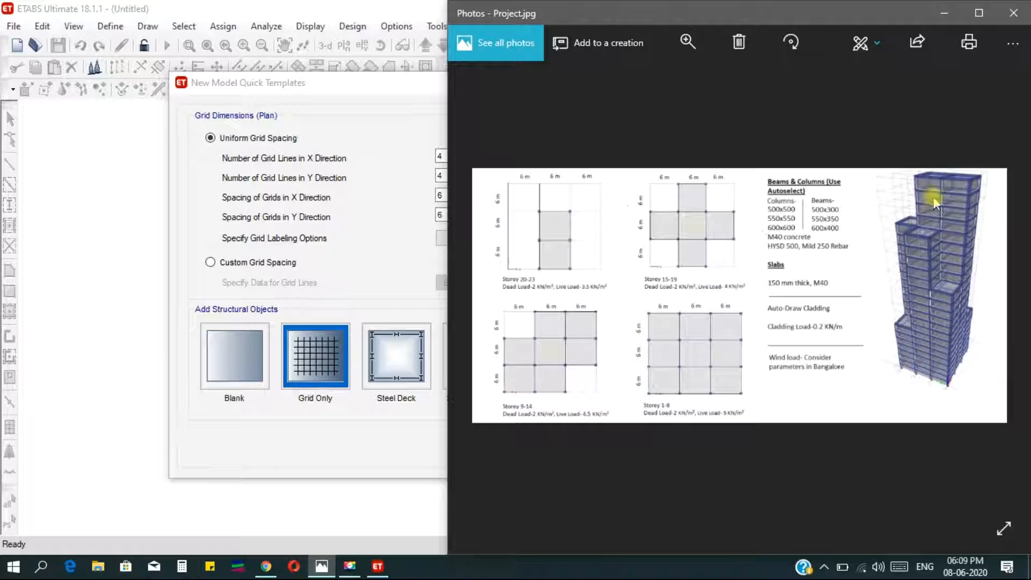
left_click(372, 258)
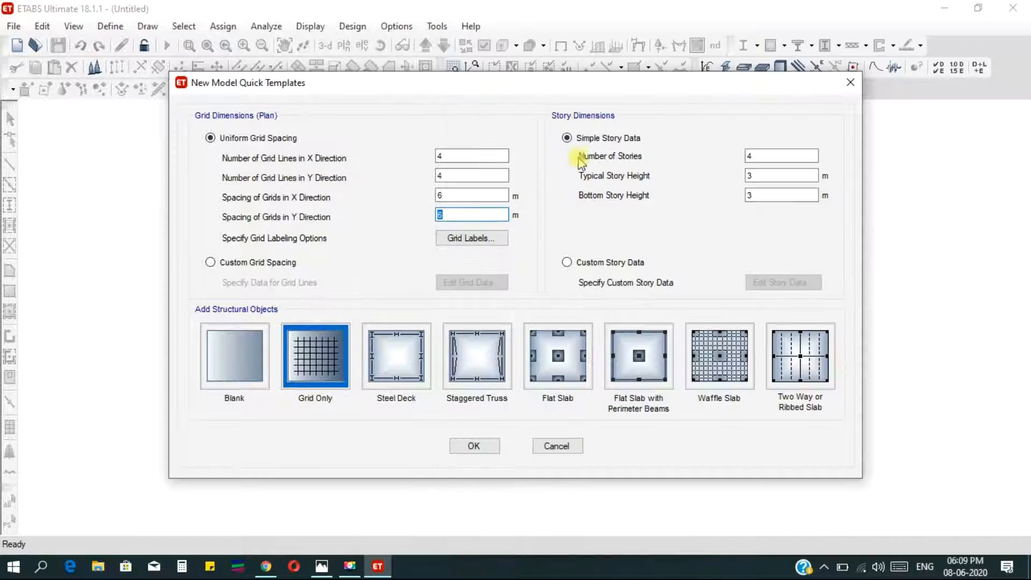
left_click(567, 262)
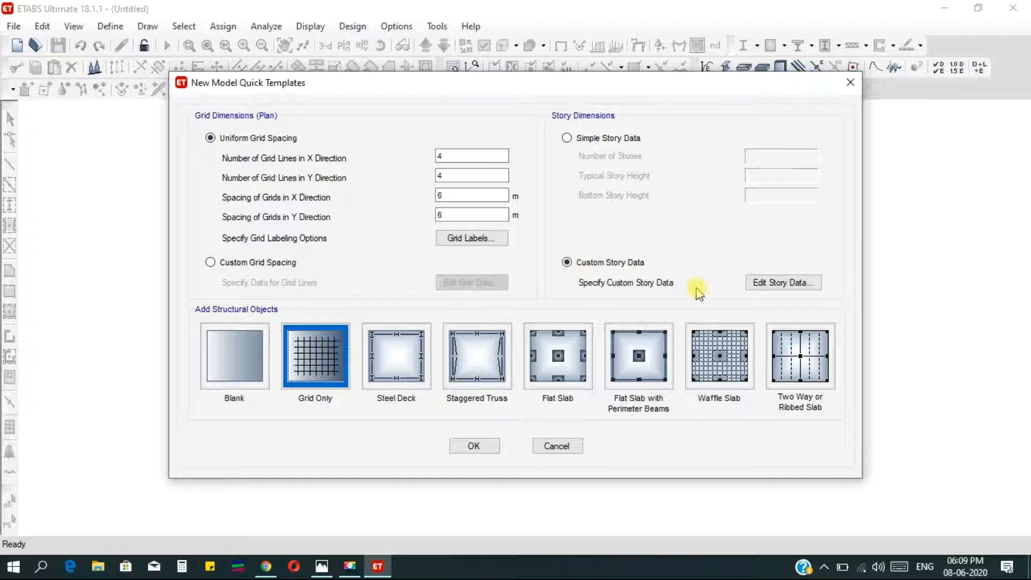
left_click(783, 285)
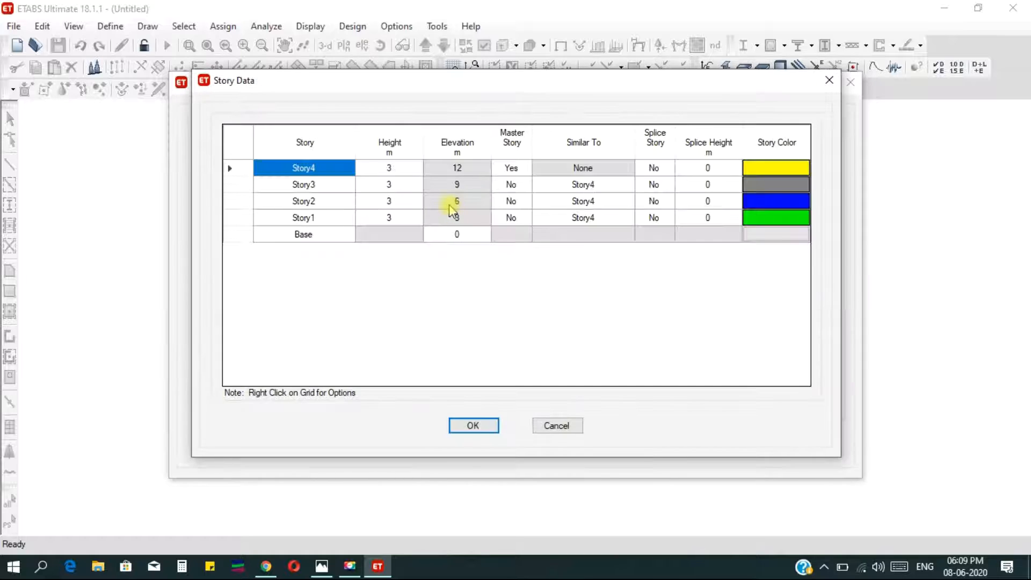
right_click(243, 173)
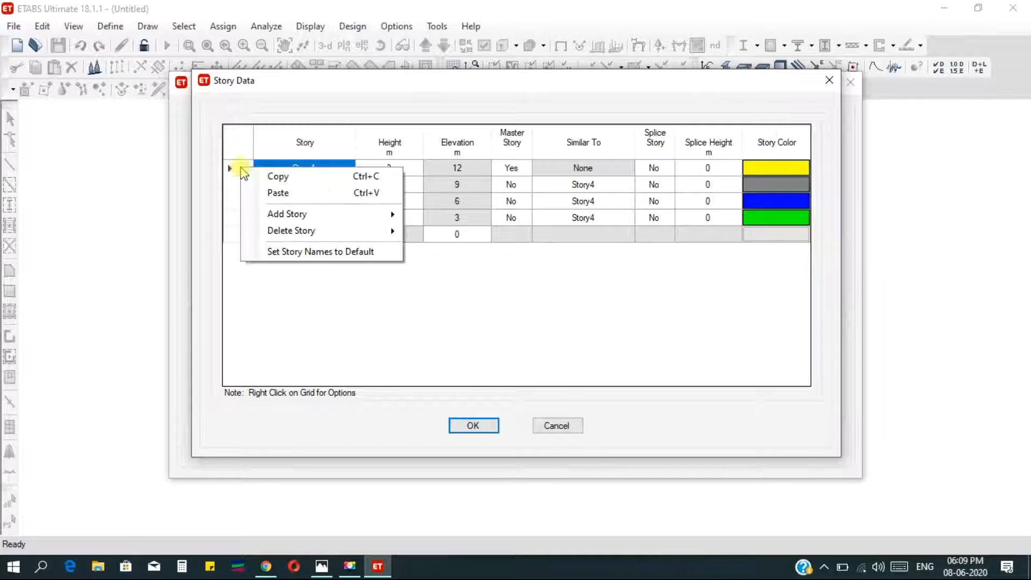
mouse_move(309, 214)
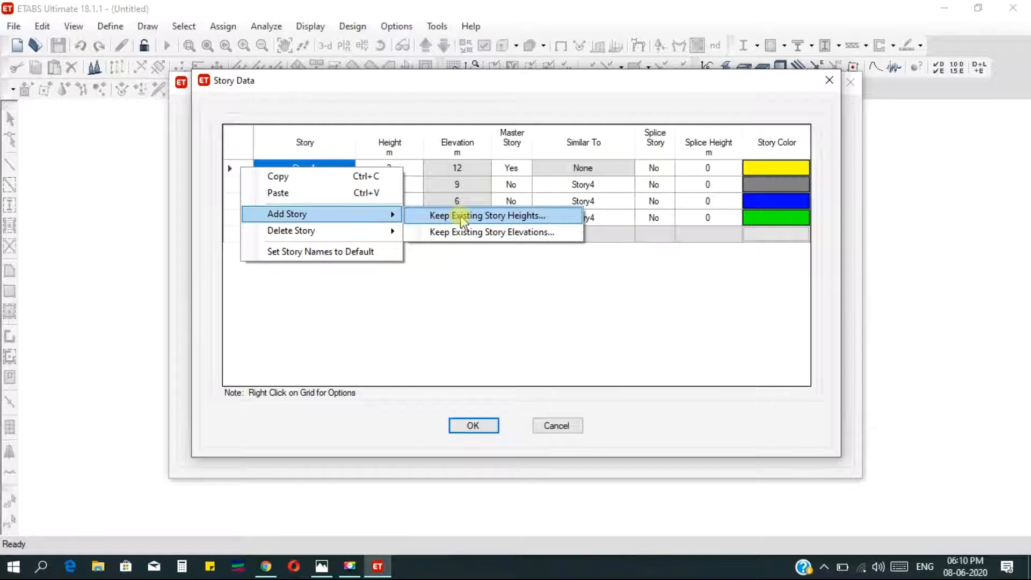
left_click(279, 308)
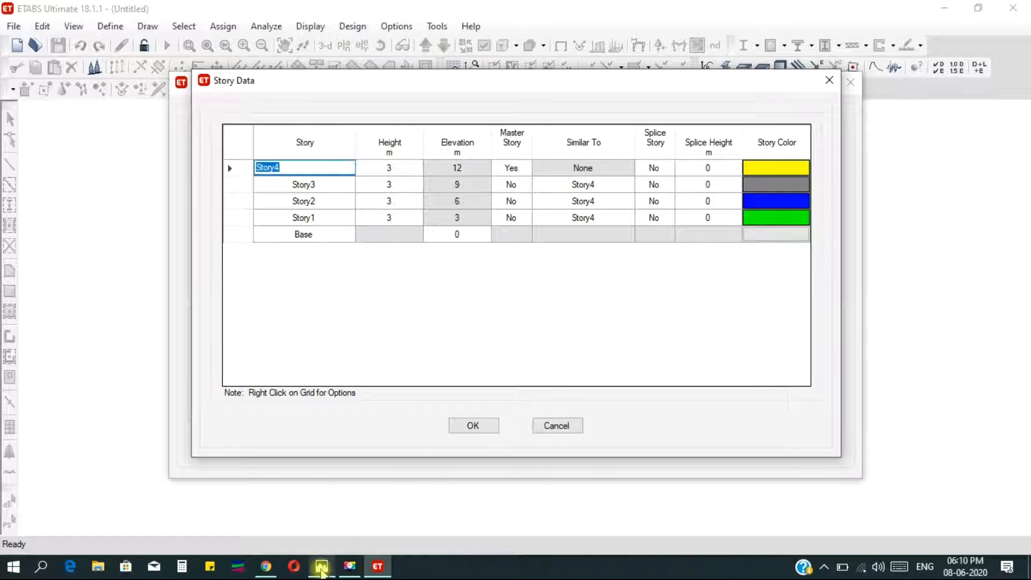
Step: Consult the Project.jpg reference, and add 18 stories of 3 m height above Story4, replicated from Story4 and keeping existing story heights
left_click(321, 567)
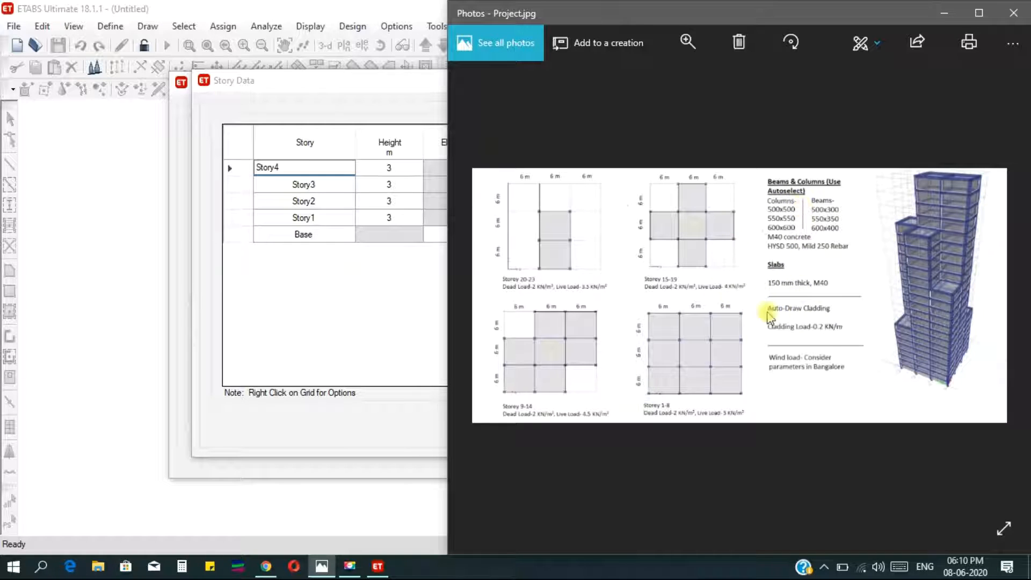
left_click(338, 288)
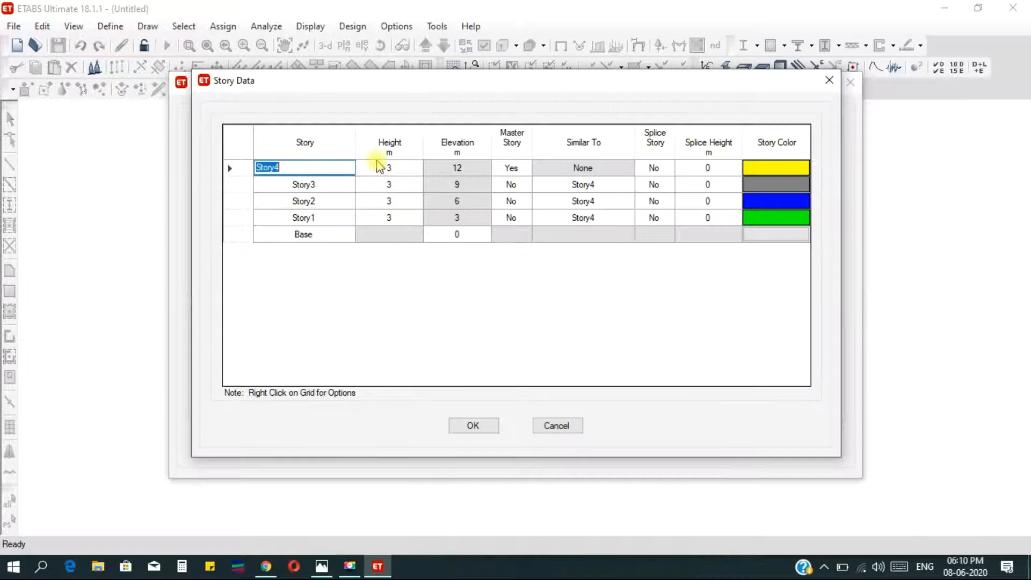
left_click(235, 168)
right_click(235, 168)
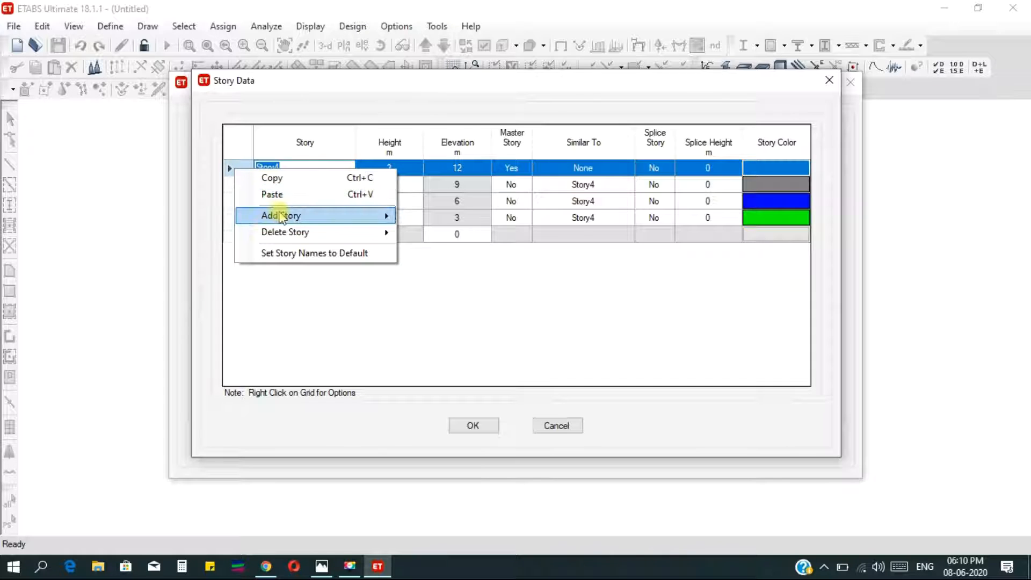
mouse_move(282, 216)
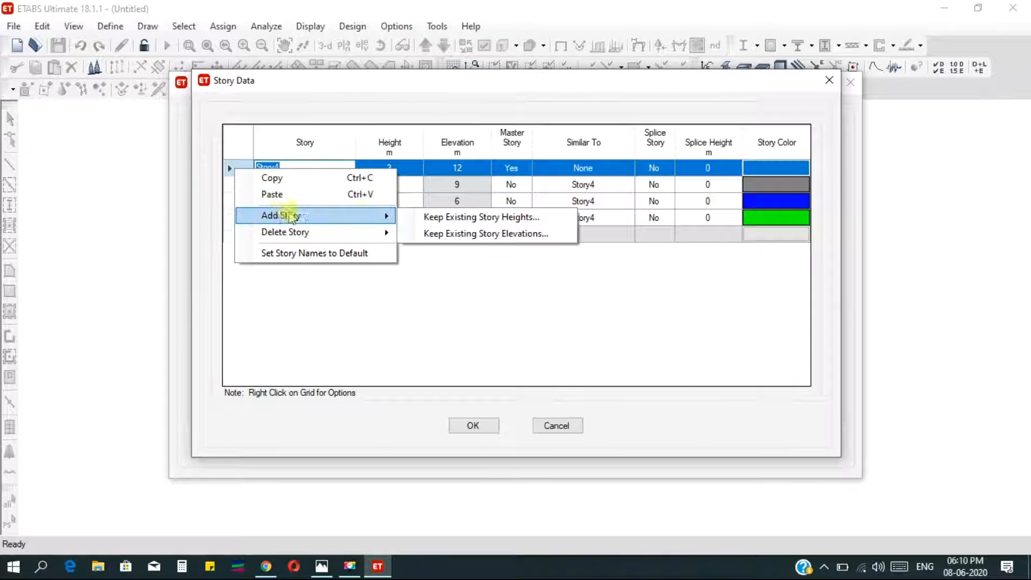
left_click(448, 218)
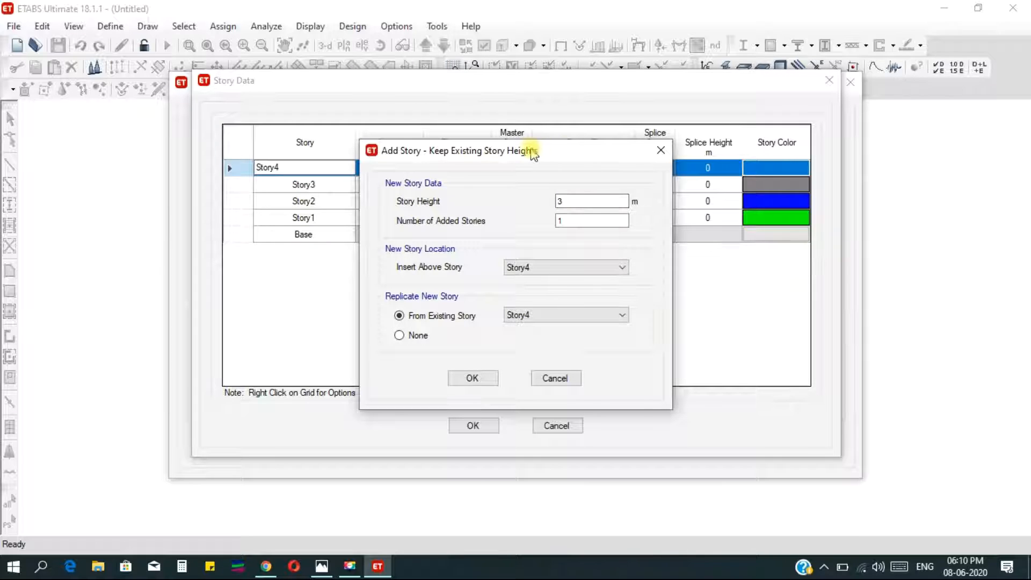
left_click_drag(532, 152, 490, 131)
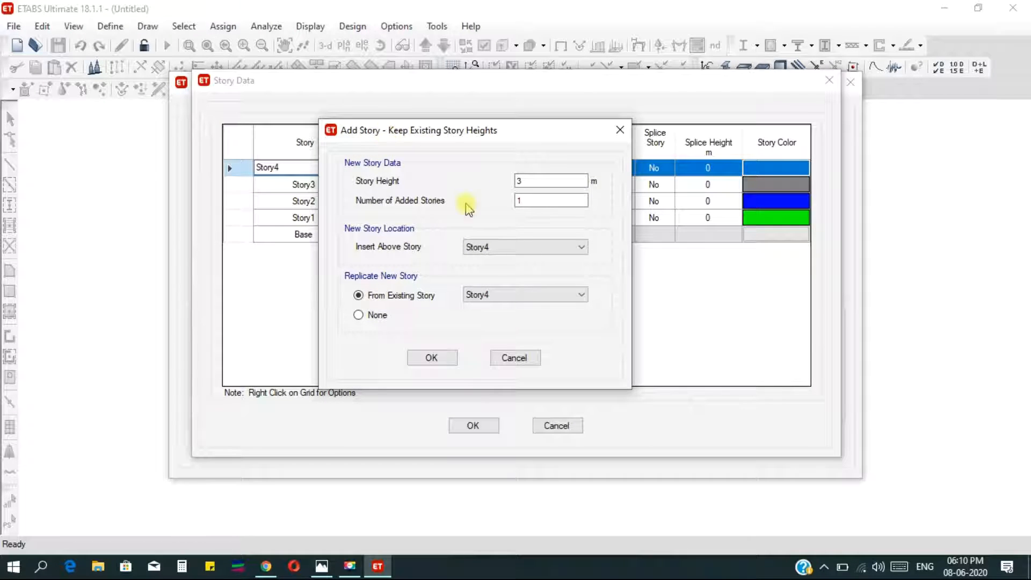
left_click_drag(519, 201, 507, 205)
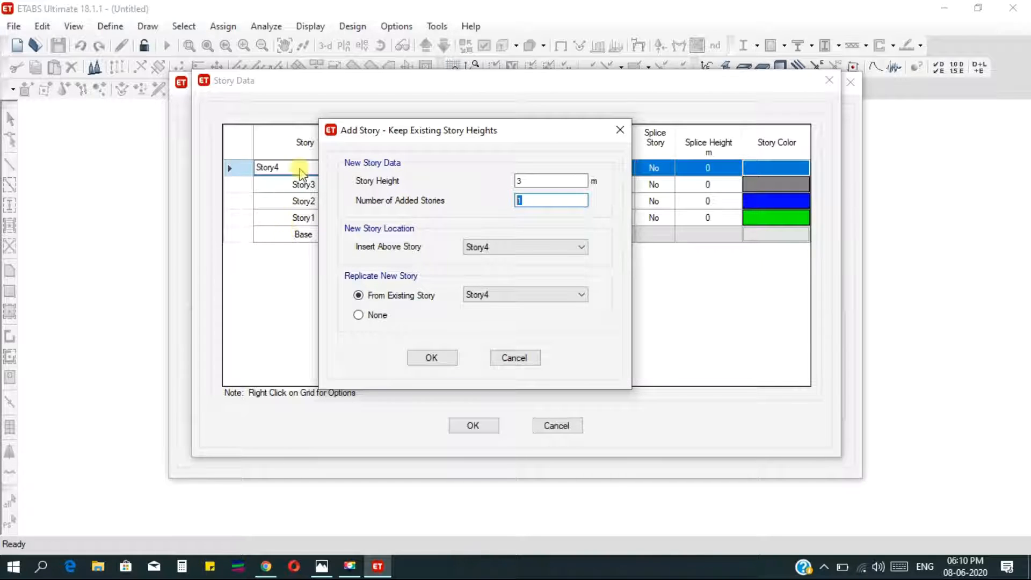
type("1")
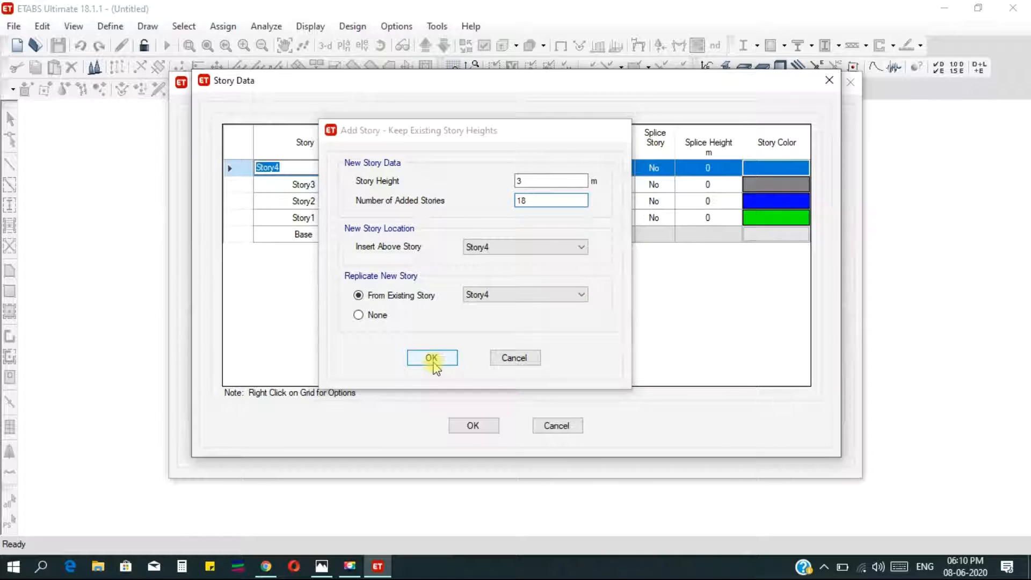
left_click(433, 363)
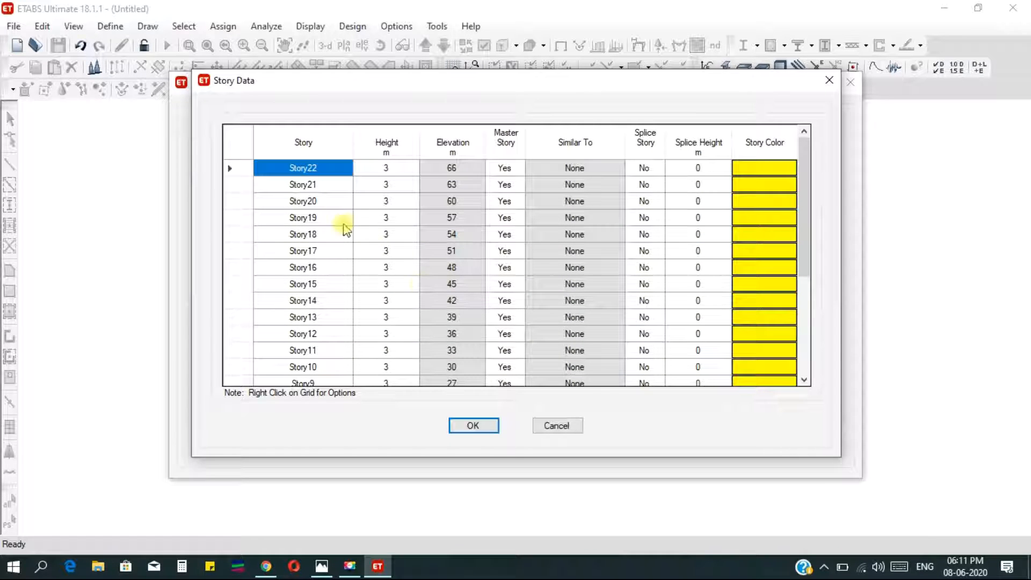
Step: Add one more 3 m story above Story22, replicated from Story22 and keeping existing story heights
scroll(301, 232, "down", 4)
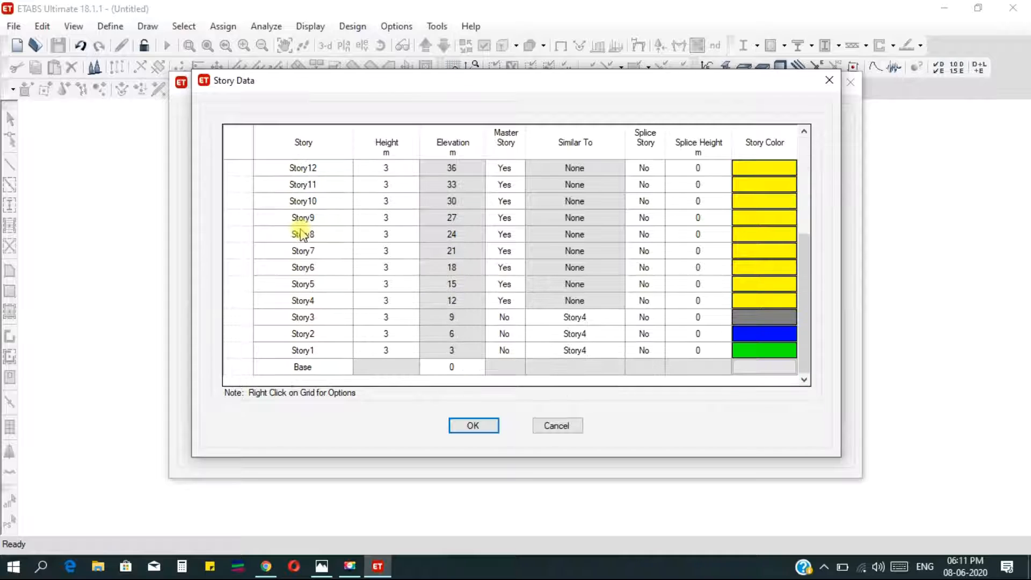
scroll(301, 234, "up", 4)
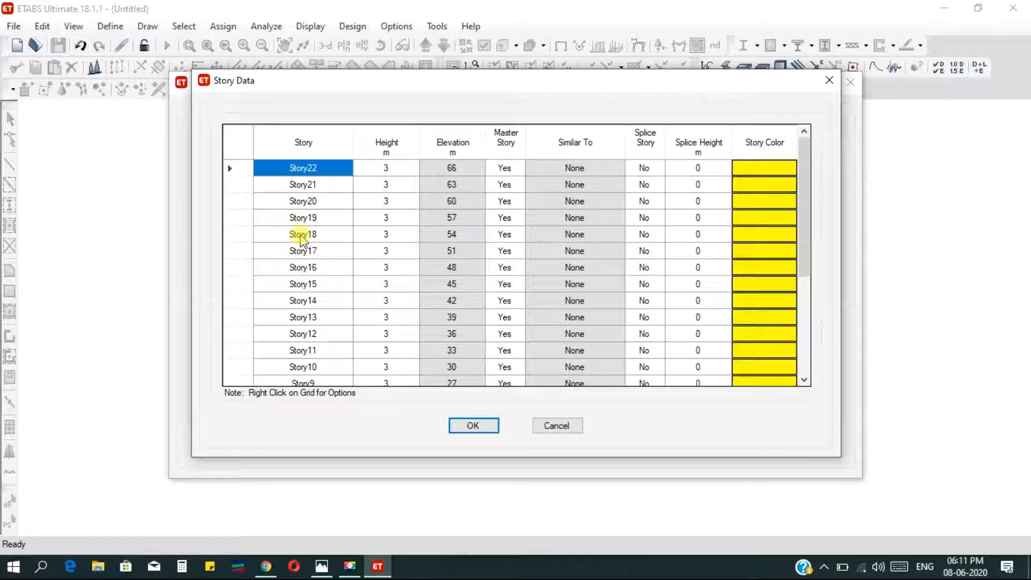
left_click(230, 169)
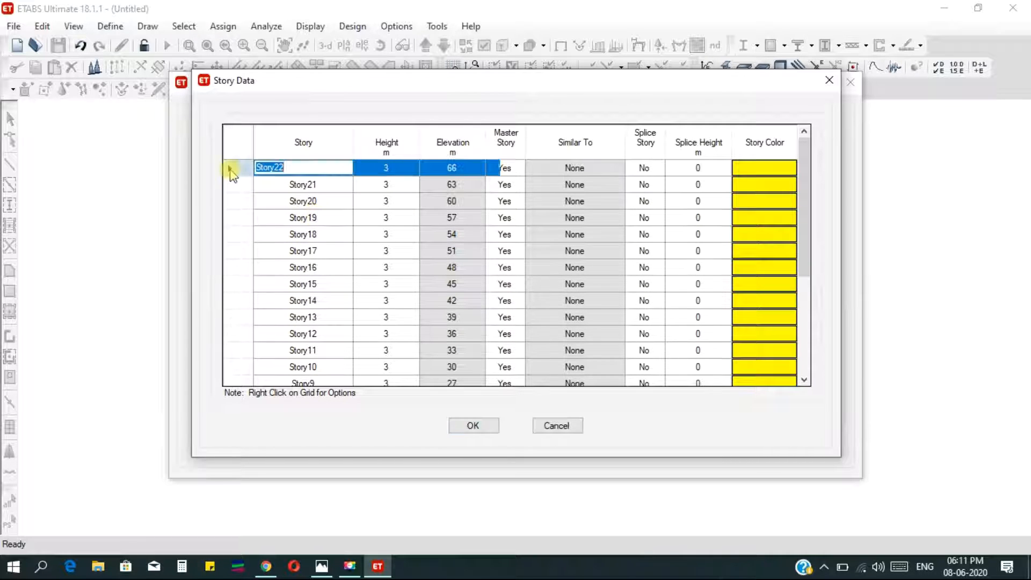
right_click(235, 175)
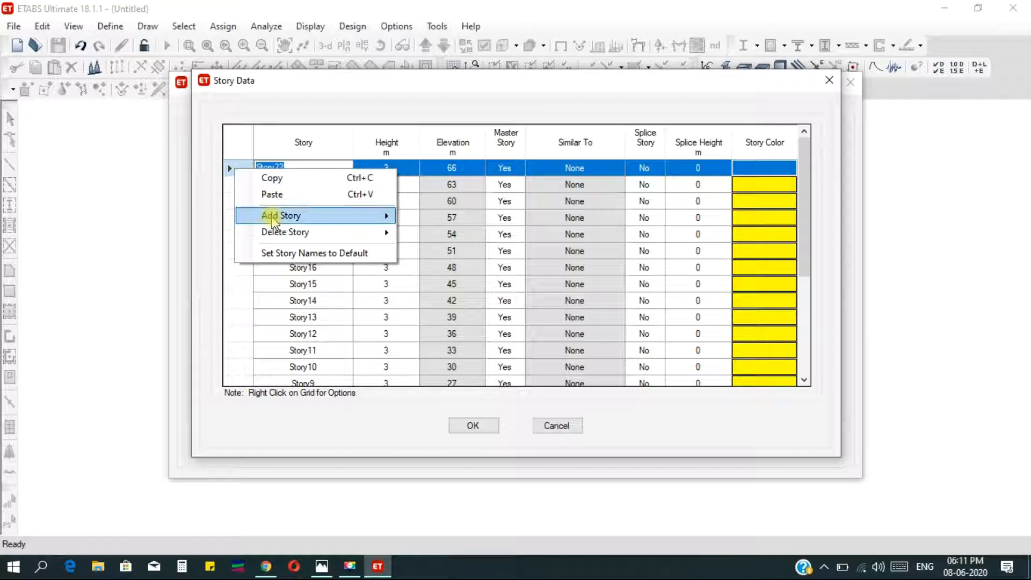
mouse_move(250, 215)
left_click(450, 221)
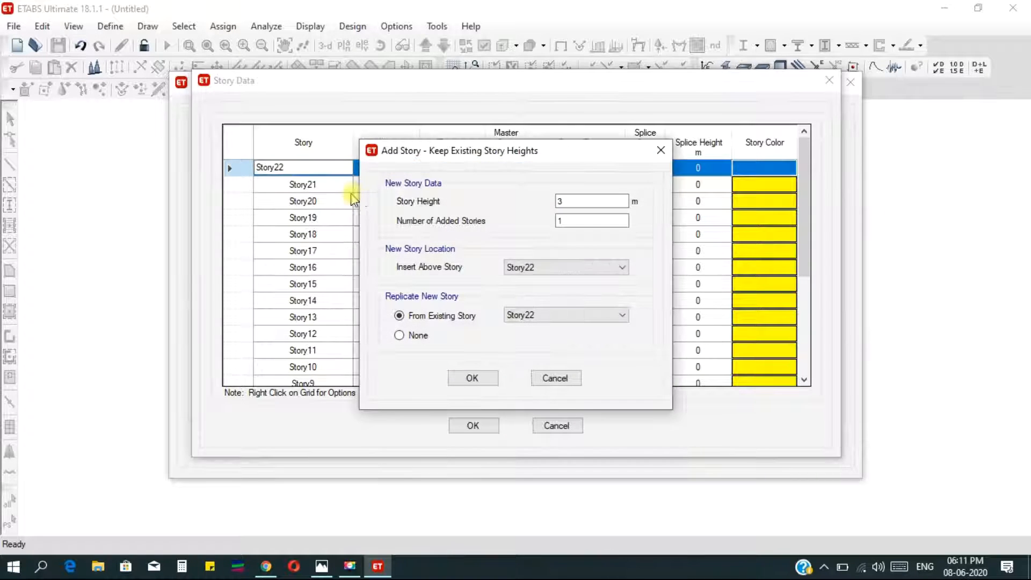
left_click(472, 379)
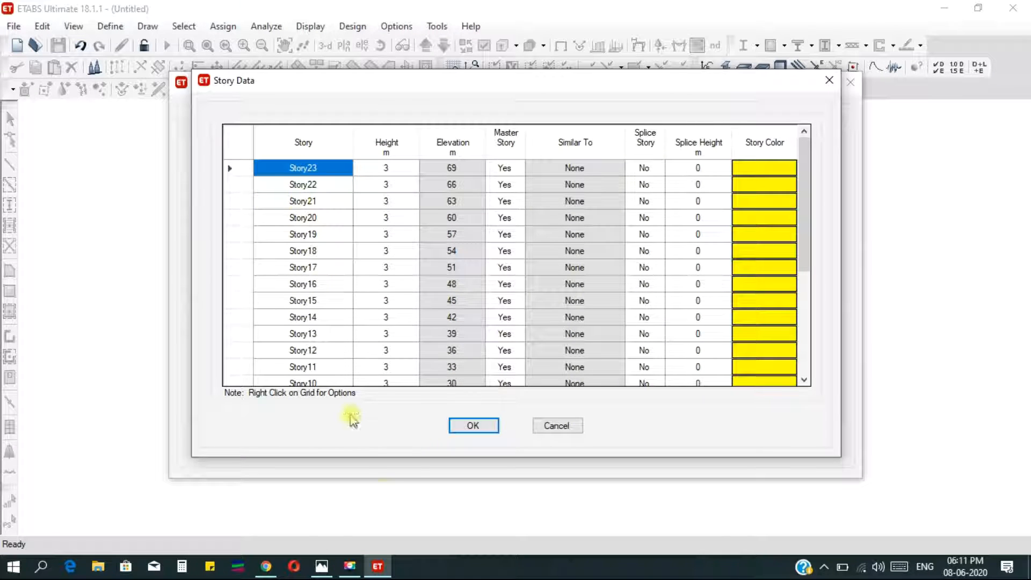
Step: Check the storey groups in the Project.jpg reference, and set Master Story to No for Story4 and Story5
left_click(321, 566)
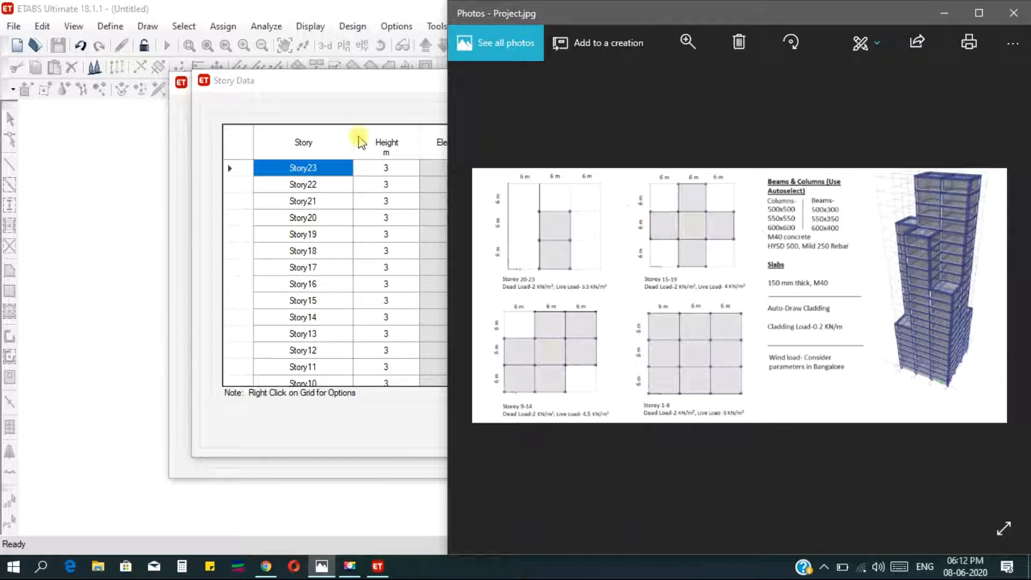
left_click(355, 136)
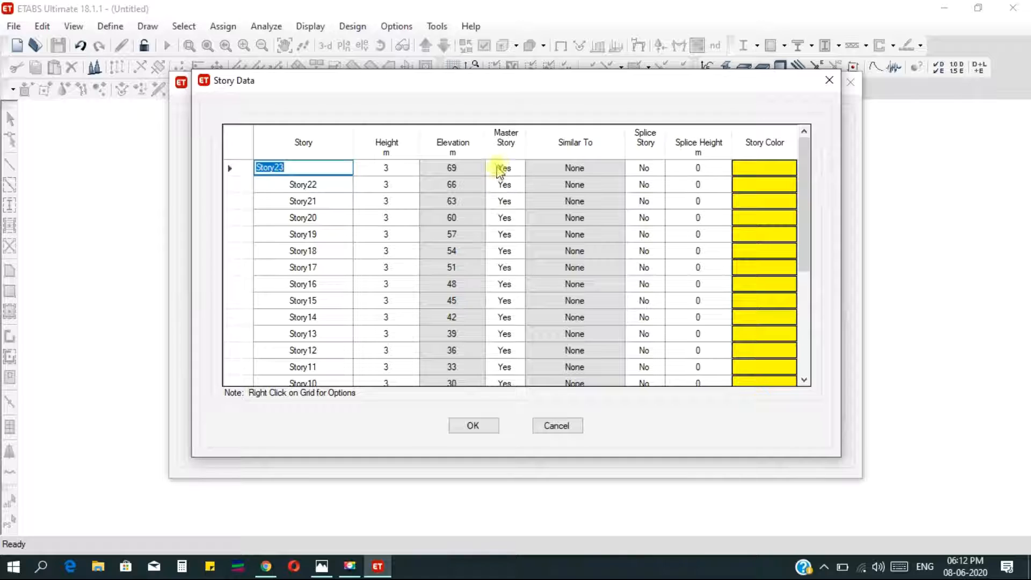
scroll(506, 229, "down", 4)
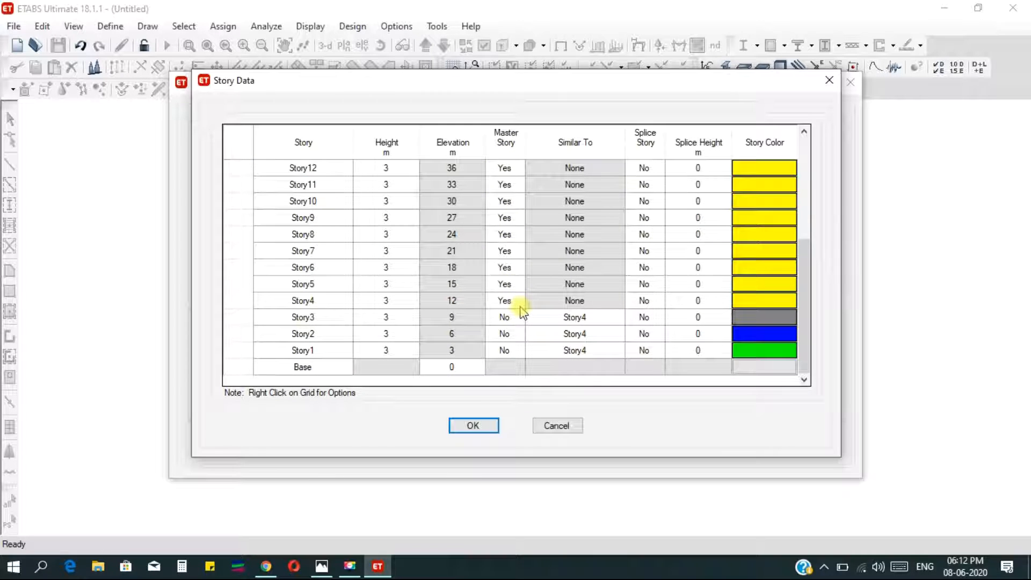
left_click(517, 301)
left_click(518, 300)
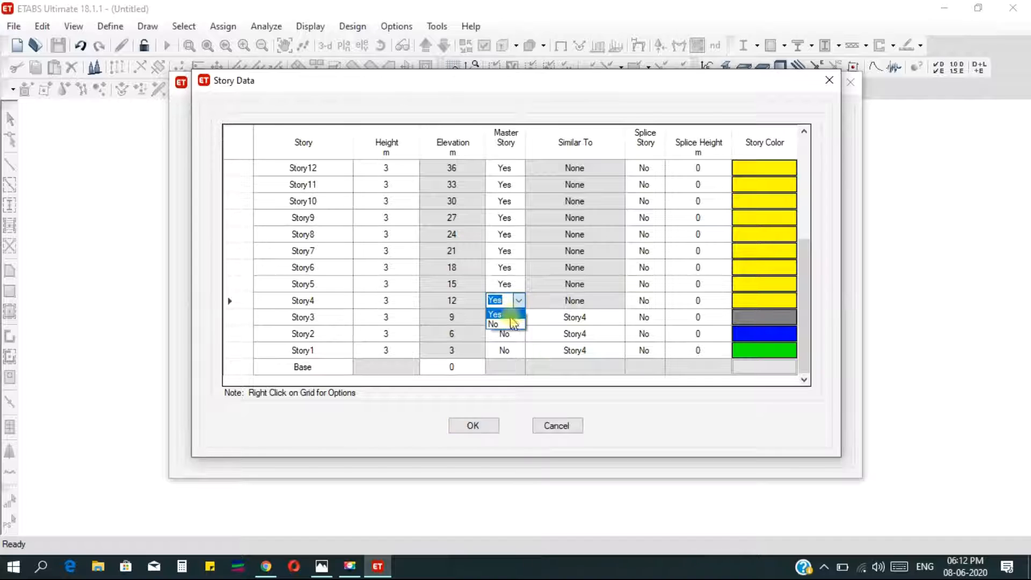
left_click(509, 324)
left_click(517, 284)
left_click(519, 283)
left_click(513, 308)
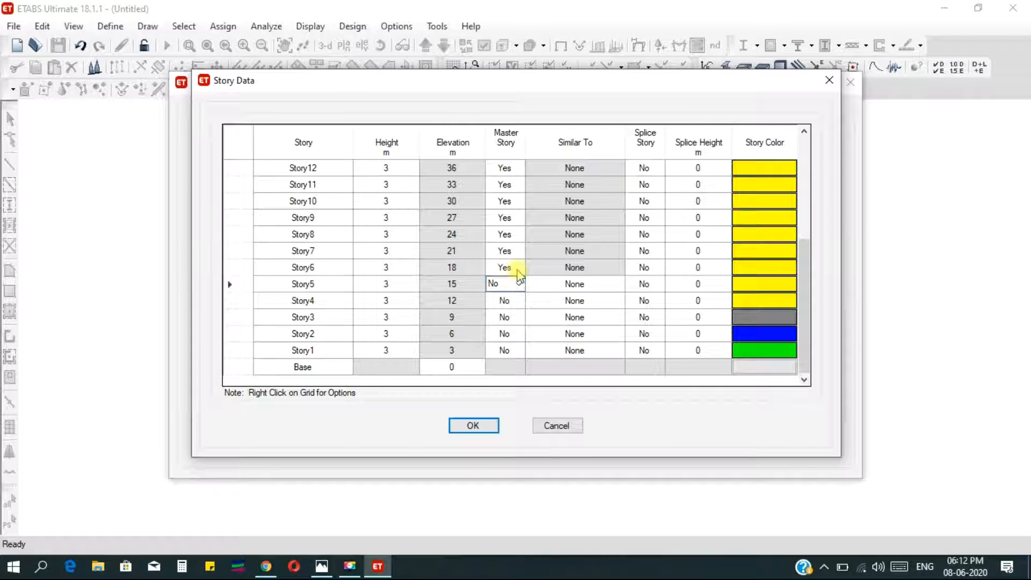
Step: Set Master Story to No for Story6, Story7 and the stories above them up to Story23
scroll(518, 271, "up", 4)
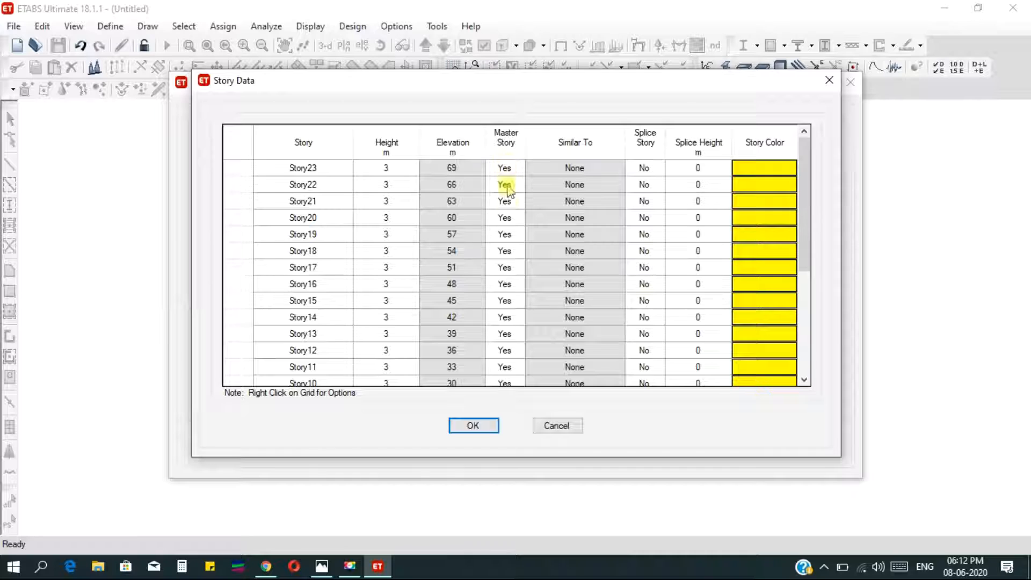
scroll(505, 215, "down", 4)
left_click(518, 267)
left_click(518, 277)
left_click(518, 268)
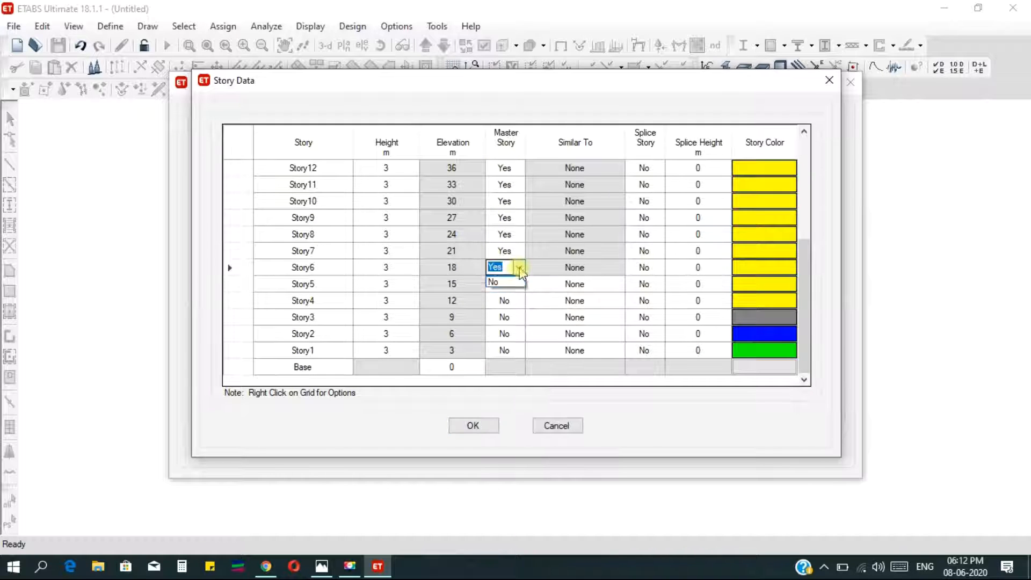
left_click(509, 285)
left_click(519, 250)
left_click(516, 268)
left_click(519, 234)
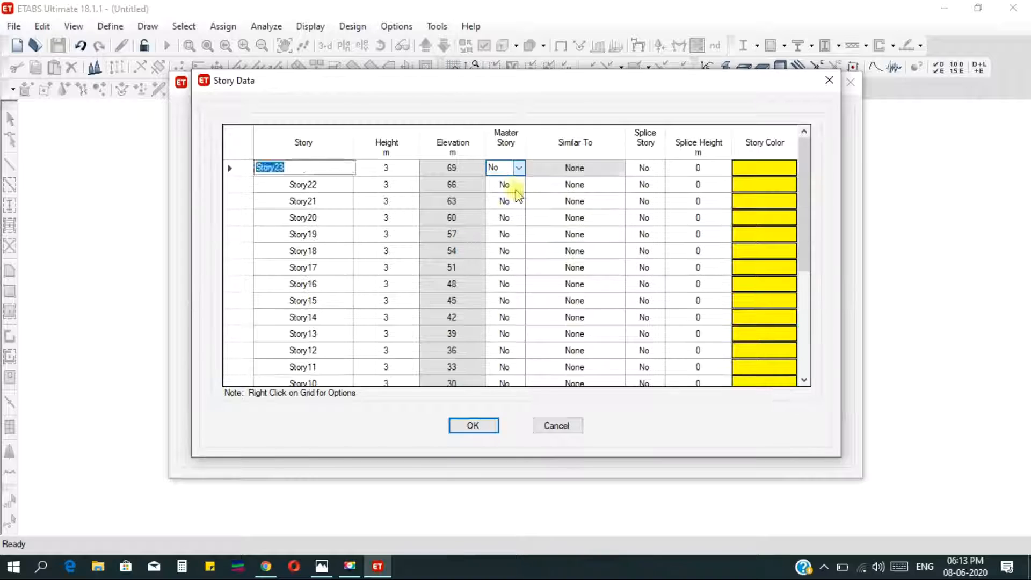
Step: Check the storey 1-8 group in the Project.jpg reference, and set Master Story to Yes for Story8
scroll(518, 212, "down", 4)
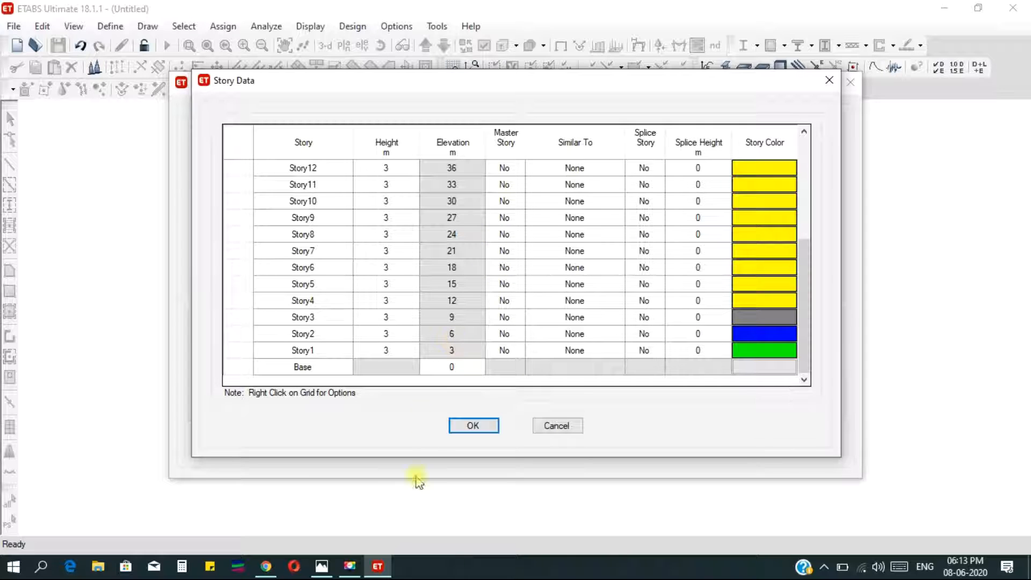
left_click(332, 565)
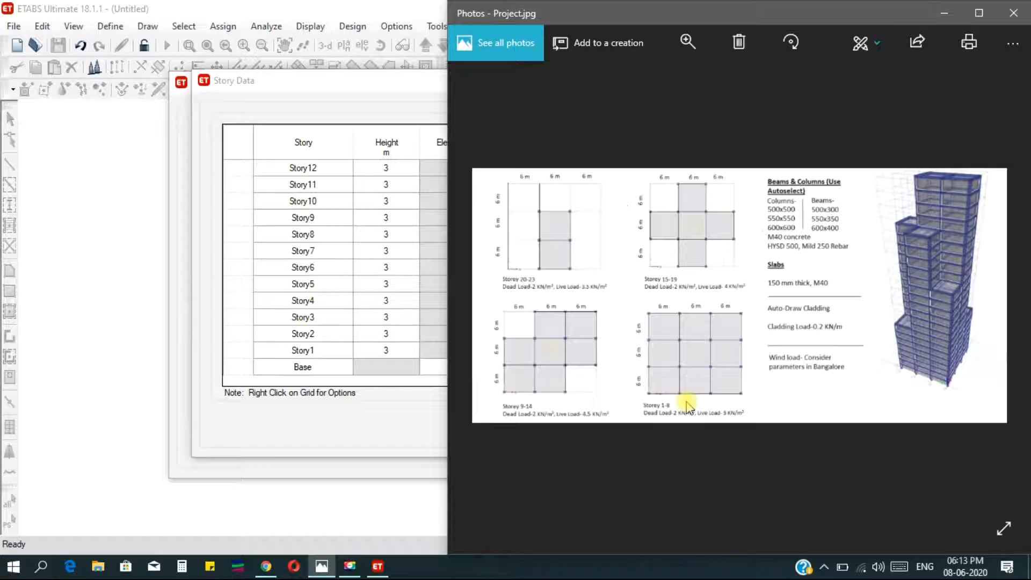
left_click(398, 408)
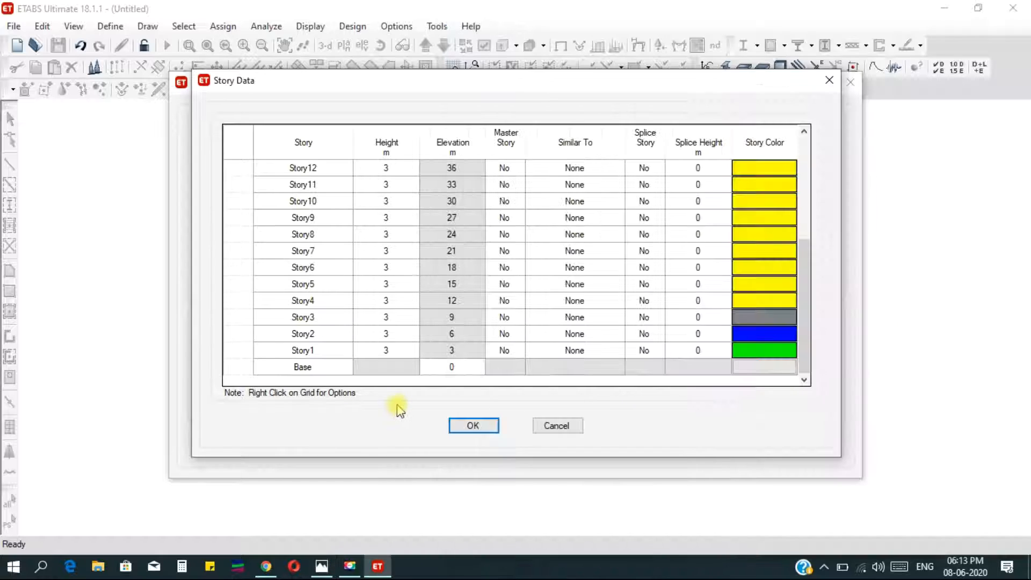
double_click(299, 236)
left_click(454, 236)
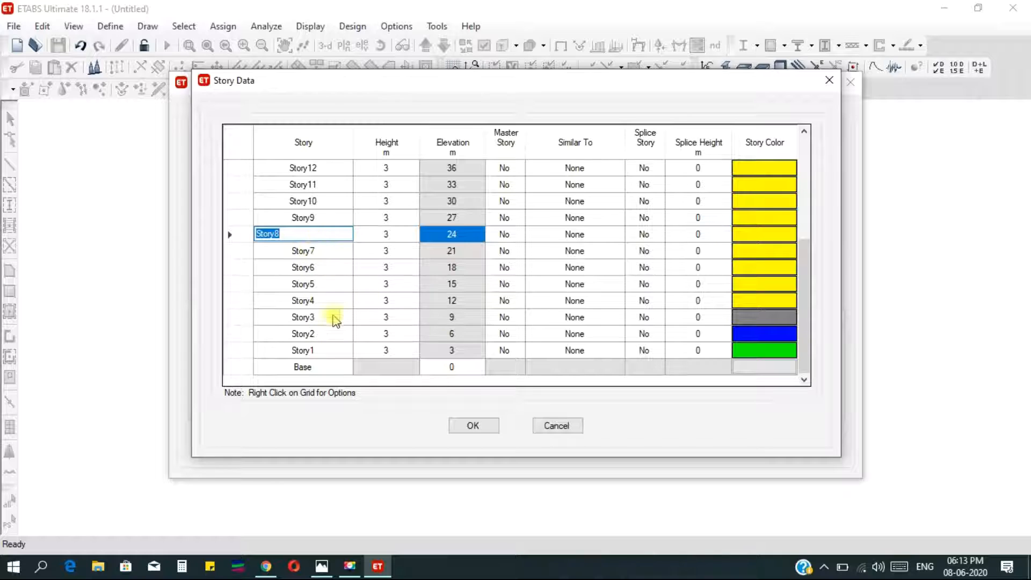
left_click(508, 234)
left_click(520, 235)
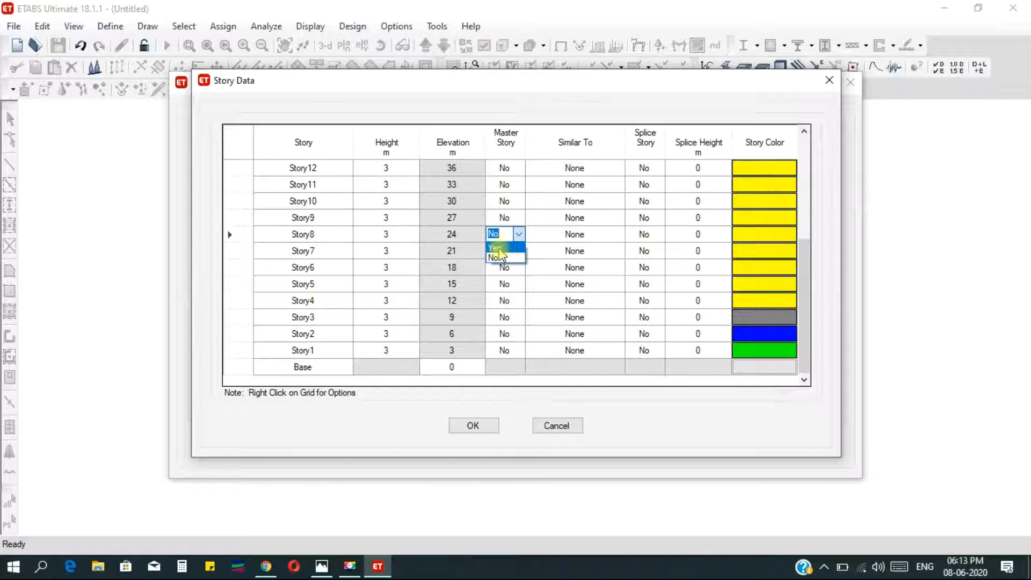
left_click(495, 248)
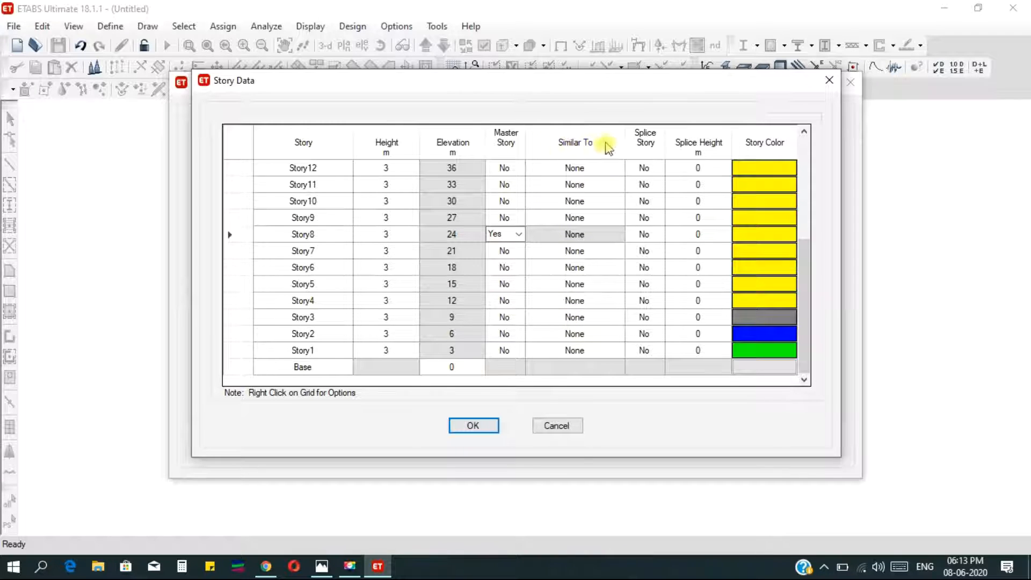
Step: Make Story7, Story6, Story5 and Story4 similar to Story8
left_click(575, 250)
left_click(618, 250)
left_click(582, 276)
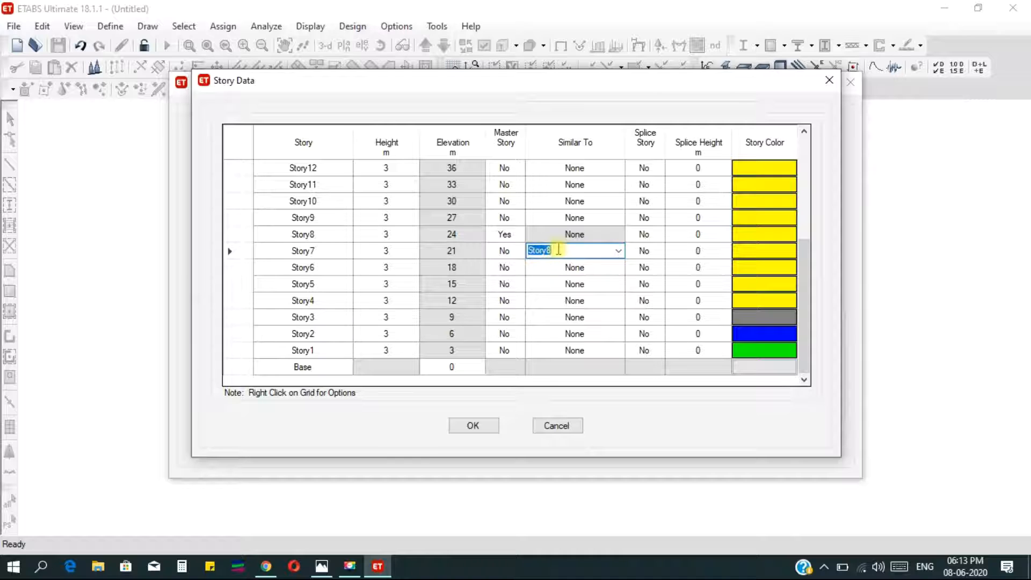
left_click(610, 267)
left_click(619, 267)
left_click(608, 294)
left_click(614, 284)
left_click(618, 284)
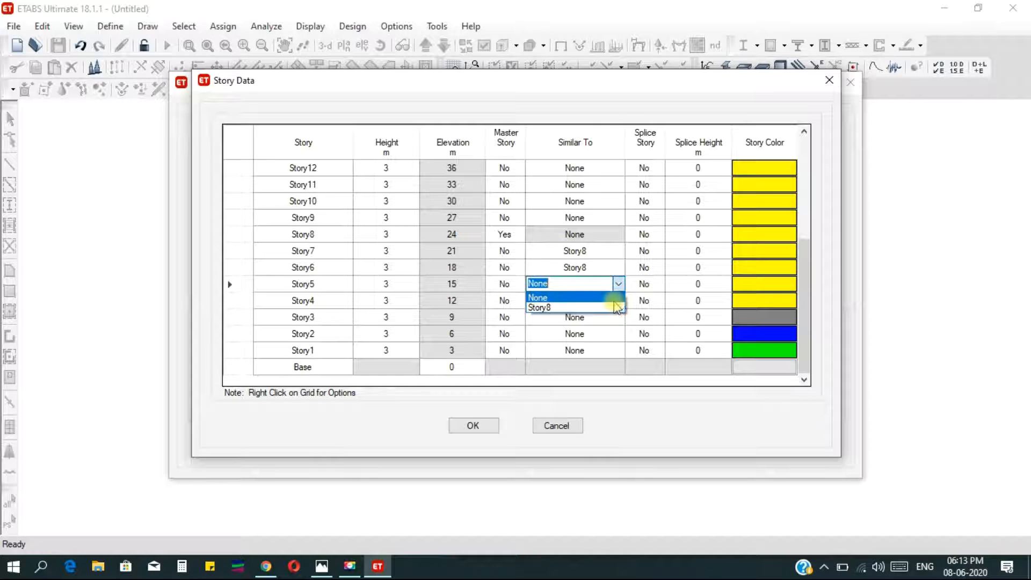
left_click(597, 307)
left_click(618, 300)
left_click(618, 300)
left_click(612, 324)
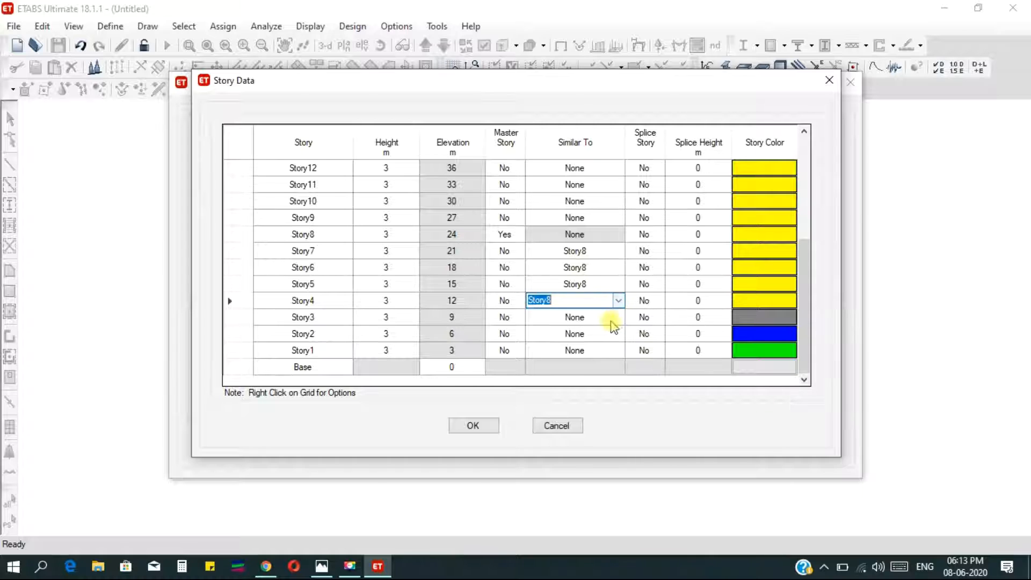
Step: Make Story3, Story2 and Story1 similar to Story8
left_click(618, 318)
left_click(618, 317)
left_click(611, 340)
left_click(618, 317)
left_click(604, 341)
left_click(612, 334)
left_click(618, 333)
left_click(615, 359)
left_click(619, 352)
left_click(618, 352)
left_click(613, 373)
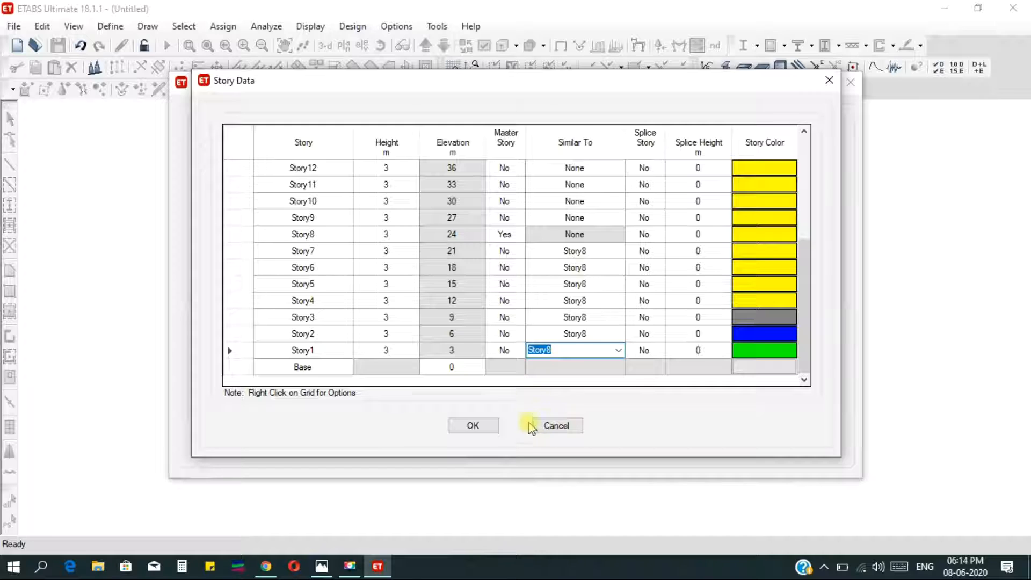
Step: Check the storey 9-14 group in the Project.jpg reference, and set Master Story to Yes for Story14
left_click(322, 566)
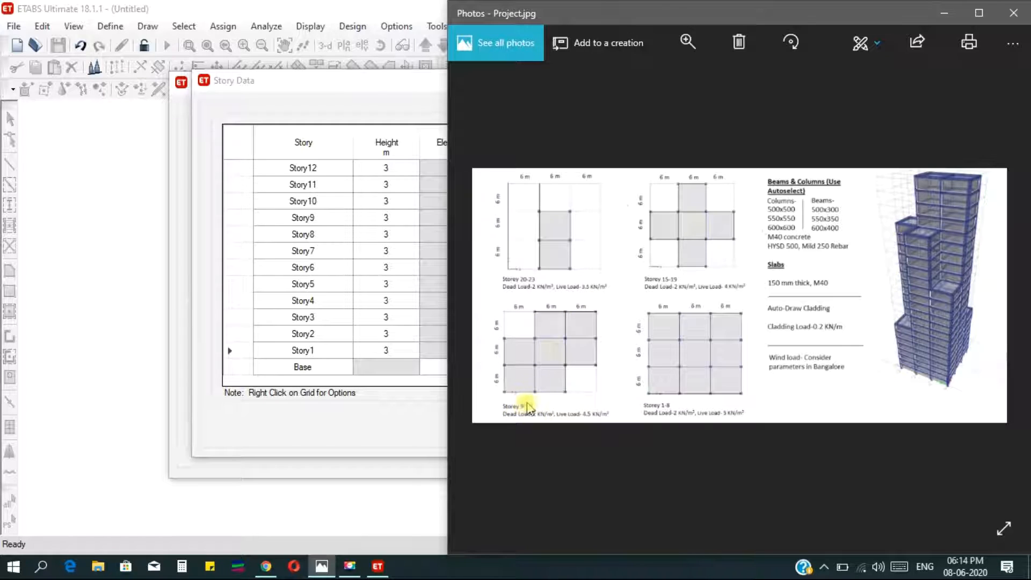
left_click(370, 268)
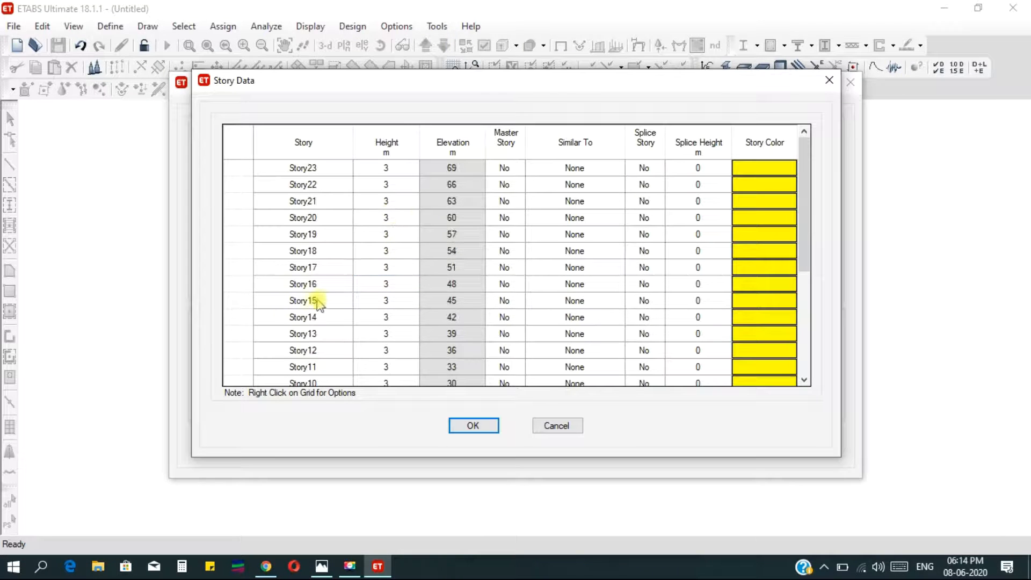
left_click(322, 317)
left_click(460, 317)
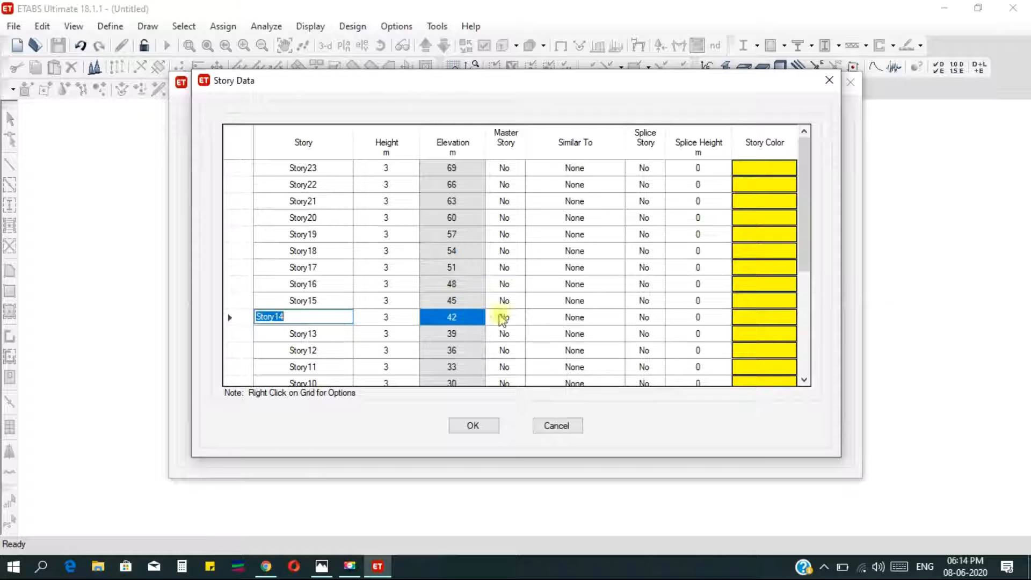
left_click(515, 318)
left_click(507, 342)
left_click(519, 318)
left_click(499, 331)
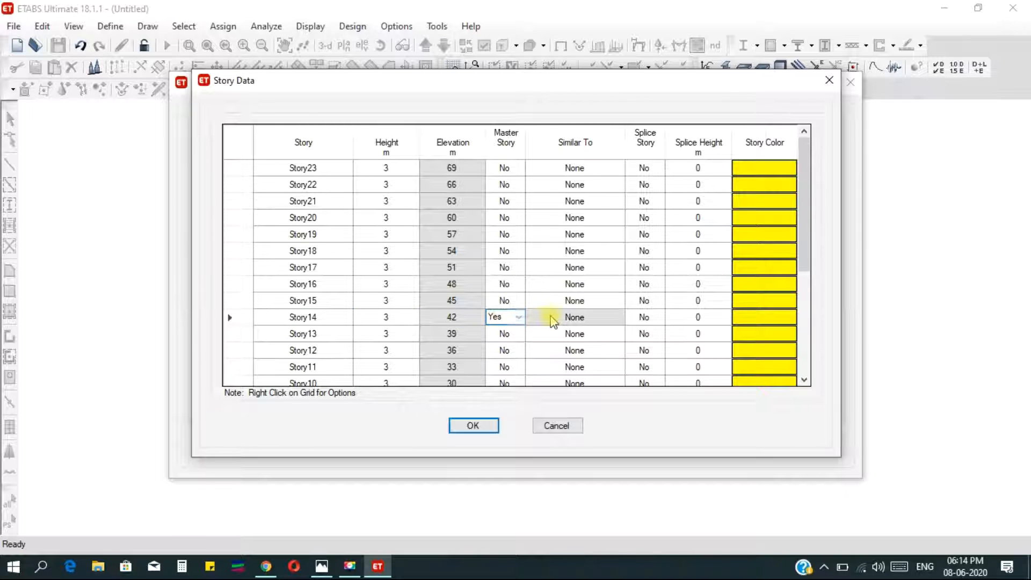
Step: Make Story13 and Story12 similar to Story14
left_click(596, 333)
scroll(442, 338, "down", 3)
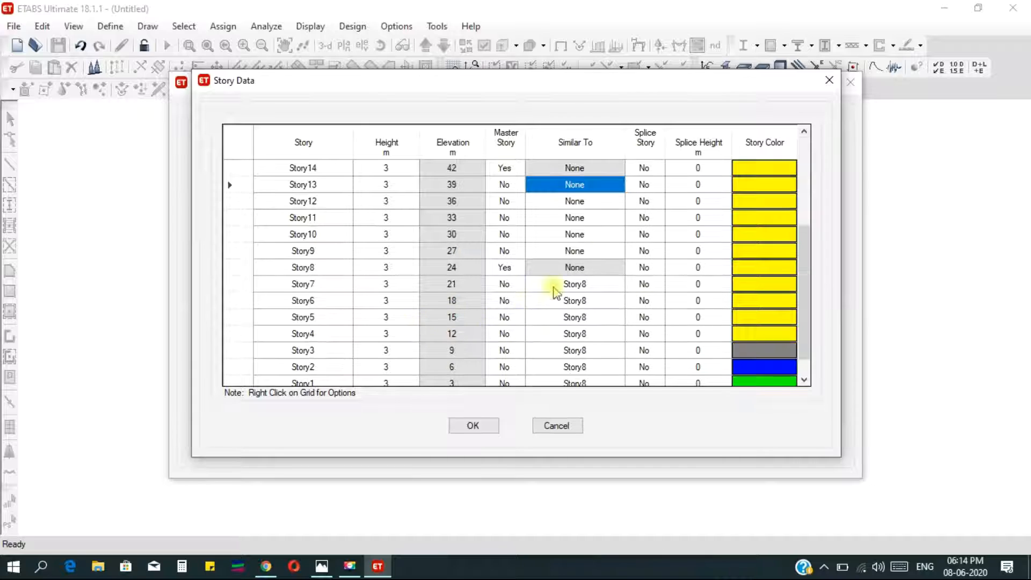
left_click(592, 204)
left_click(614, 184)
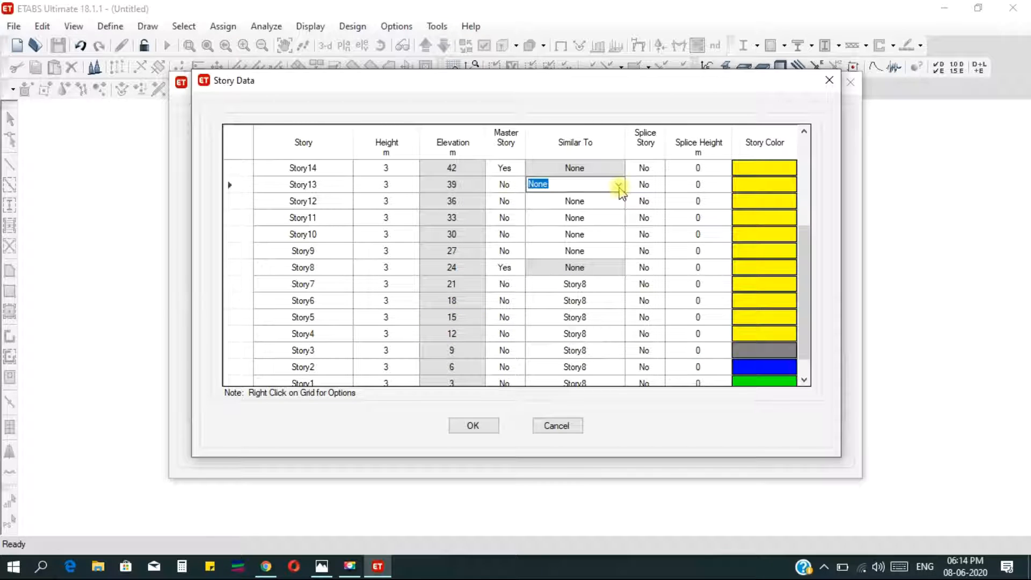
left_click(618, 184)
left_click(596, 214)
left_click(616, 200)
left_click(619, 201)
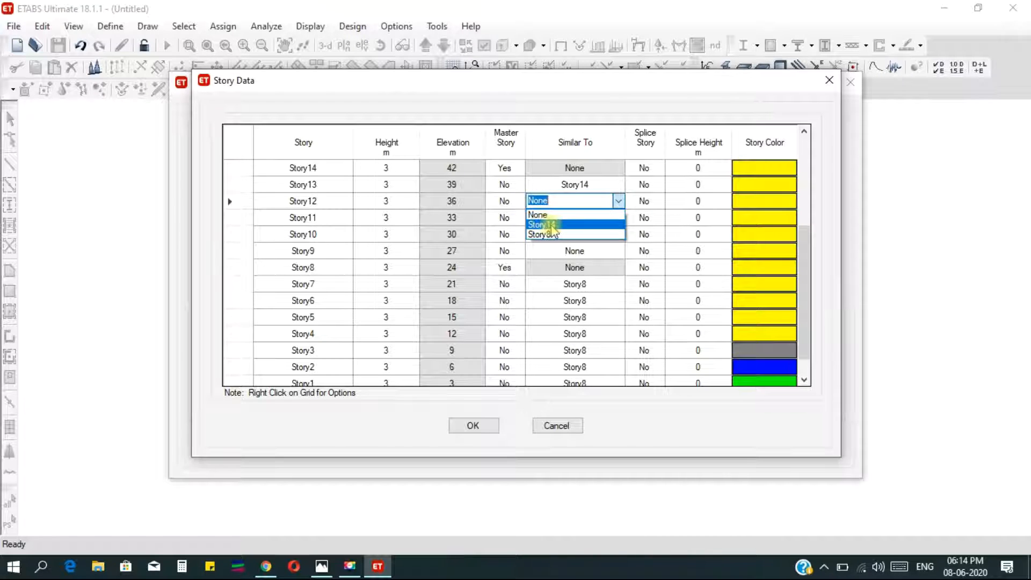
left_click(552, 225)
Step: Make Story11, Story10 and Story9 similar to Story14
left_click(614, 217)
left_click(619, 217)
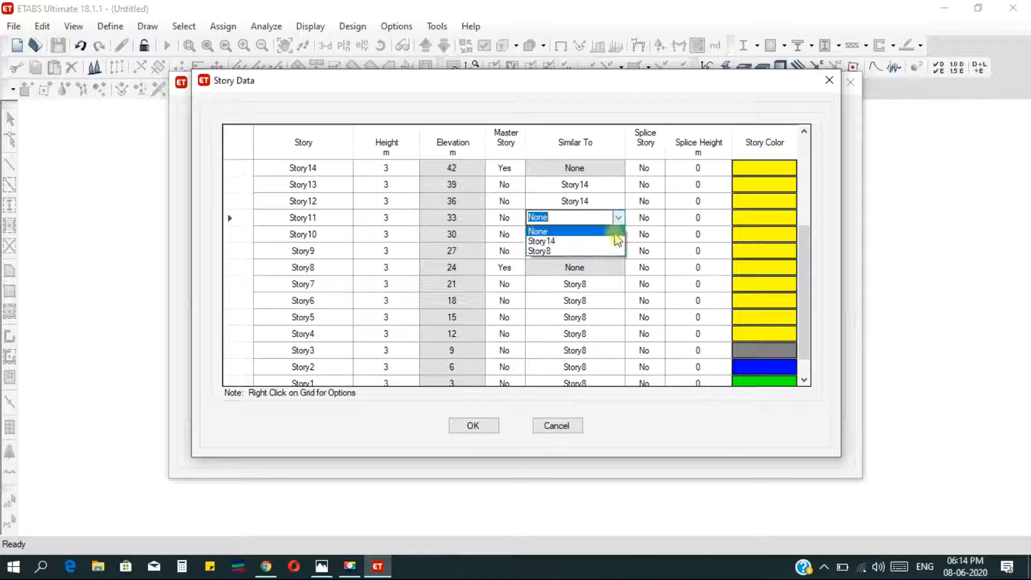
left_click(592, 241)
left_click(615, 234)
left_click(618, 234)
left_click(591, 259)
left_click(614, 251)
left_click(619, 251)
left_click(590, 275)
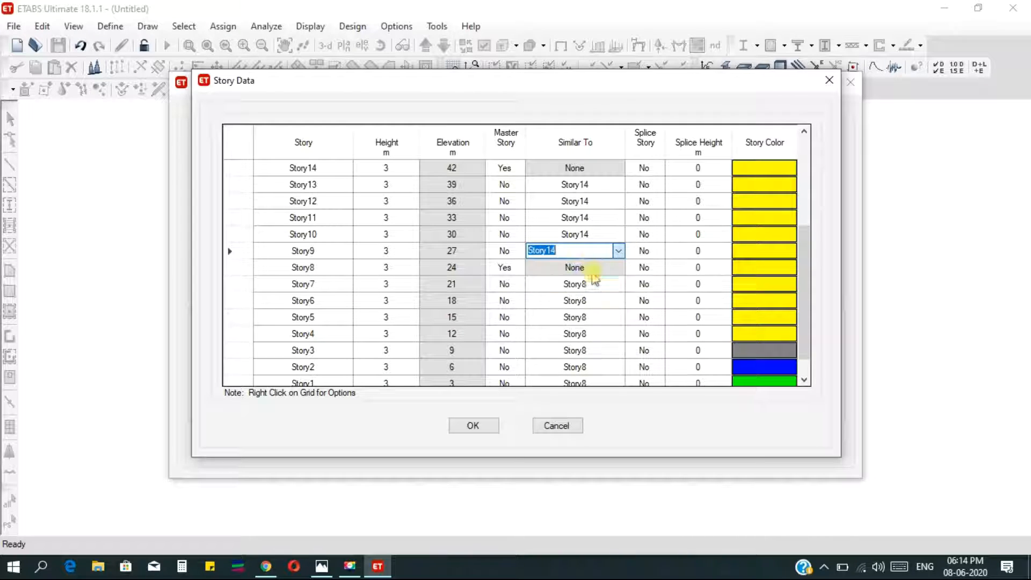
left_click(537, 234)
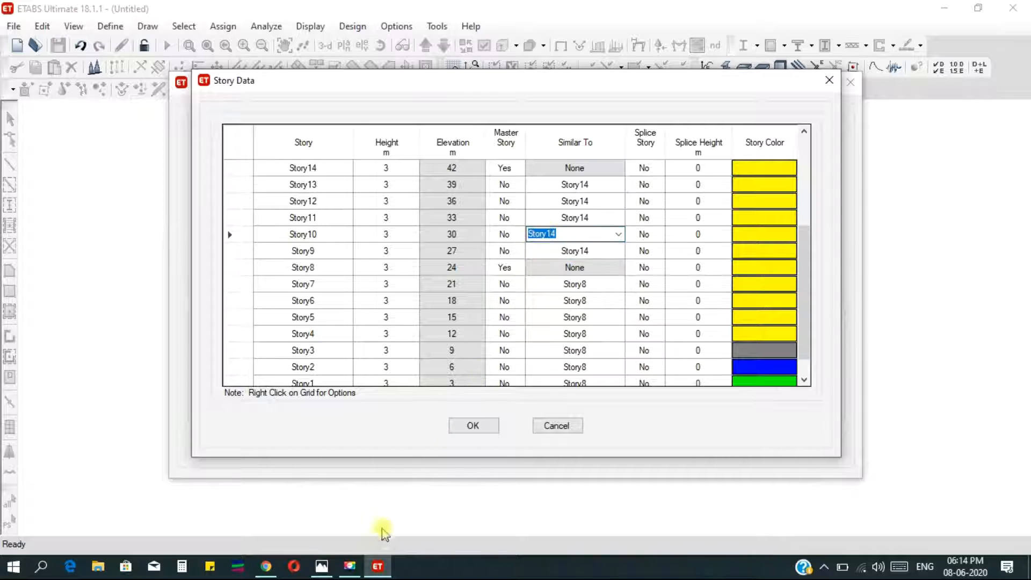
Step: Check the storey 15-19 group in the Project.jpg reference and return to the story data
left_click(322, 566)
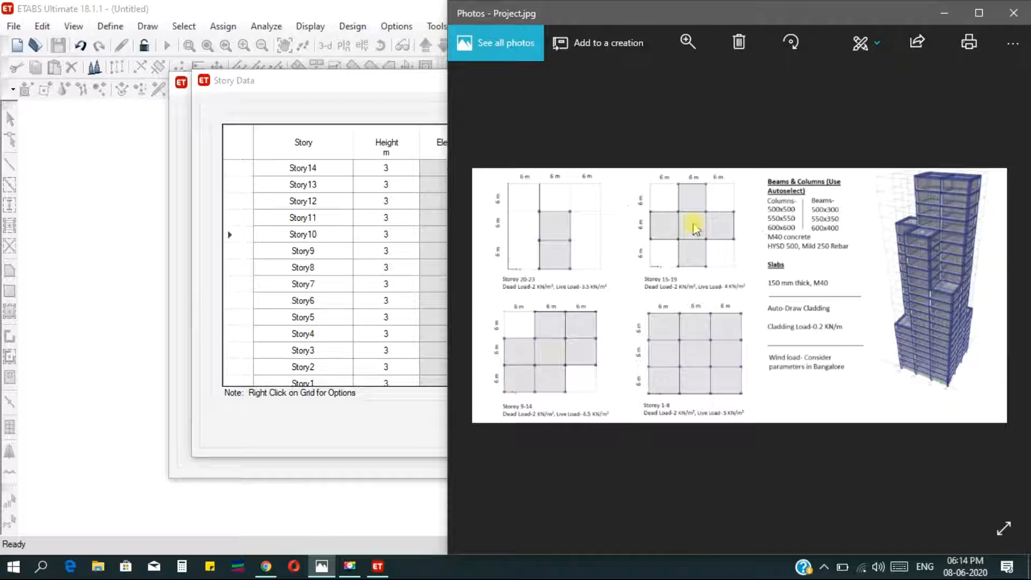
left_click(366, 251)
left_click(428, 219)
left_click(556, 218)
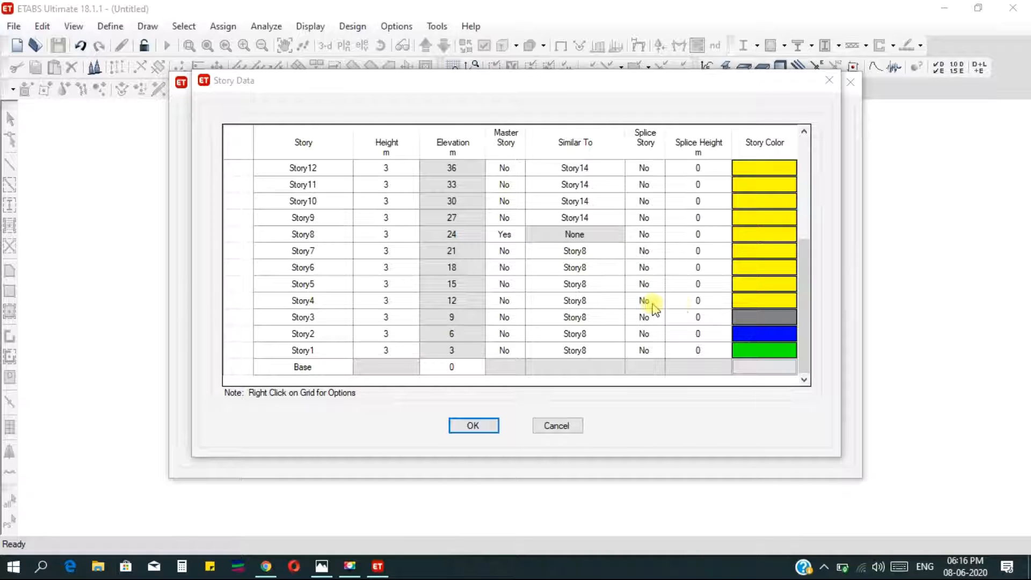
Step: Review the upper stories, accept the custom story data, and create the model from the Grid Only template
scroll(415, 230, "up", 4)
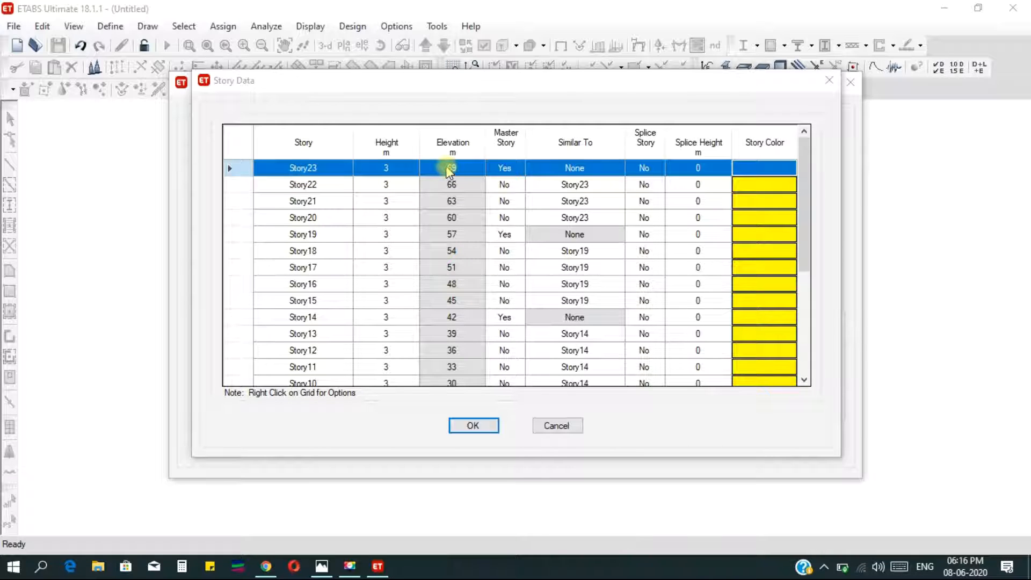
left_click(479, 428)
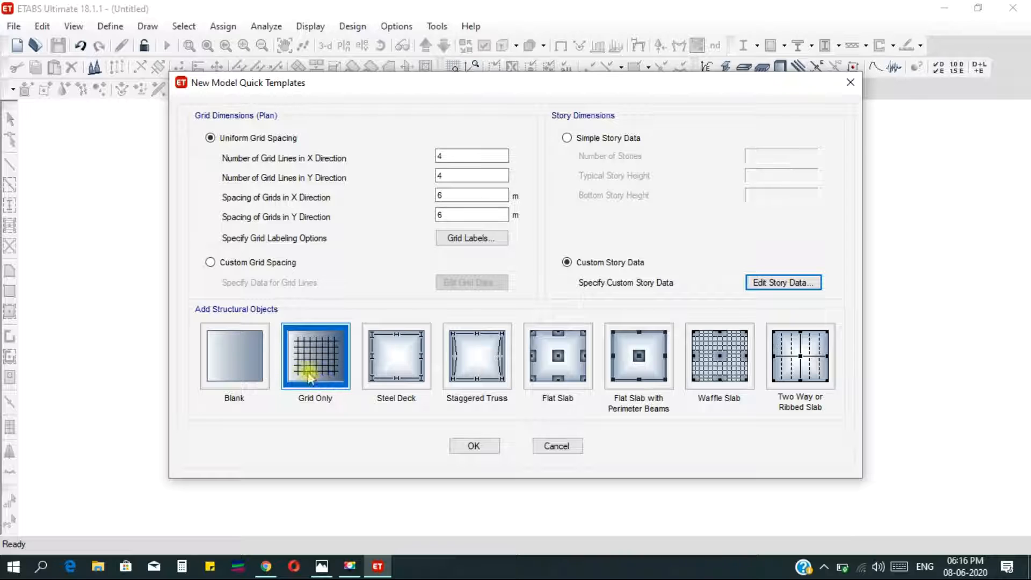
left_click(461, 445)
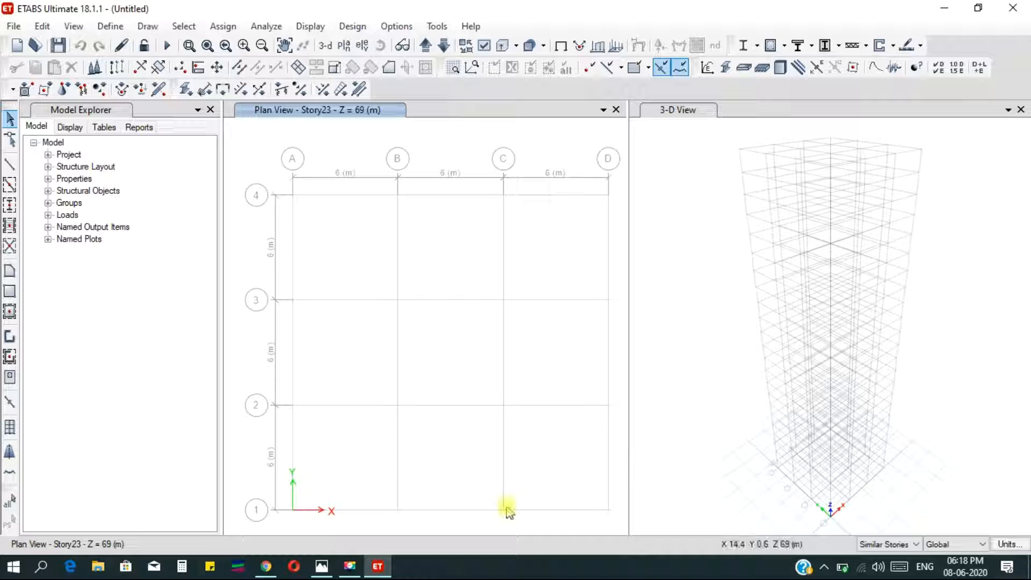
Step: Arrange the ETABS window and the Project.jpg reference side by side, giving ETABS the wider share of the screen
left_click(946, 564)
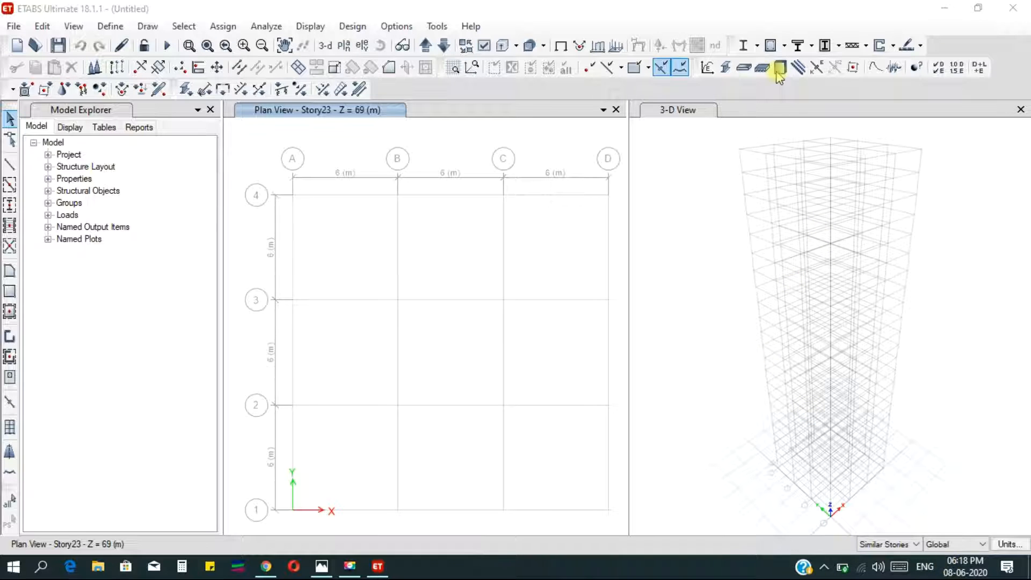
double_click(623, 11)
left_click_drag(3, 188, 2, 203)
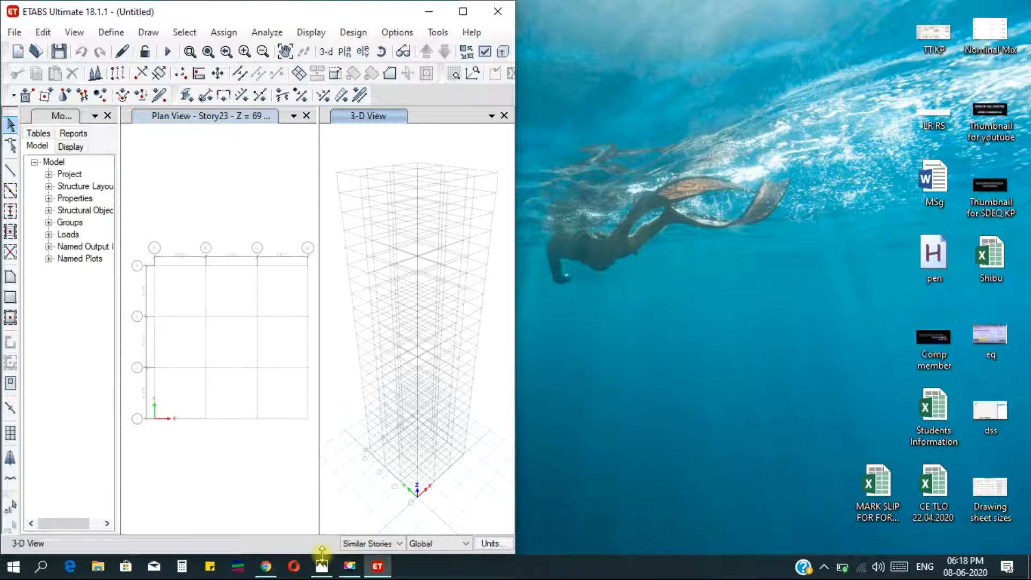
left_click(322, 566)
left_click_drag(730, 14, 1030, 73)
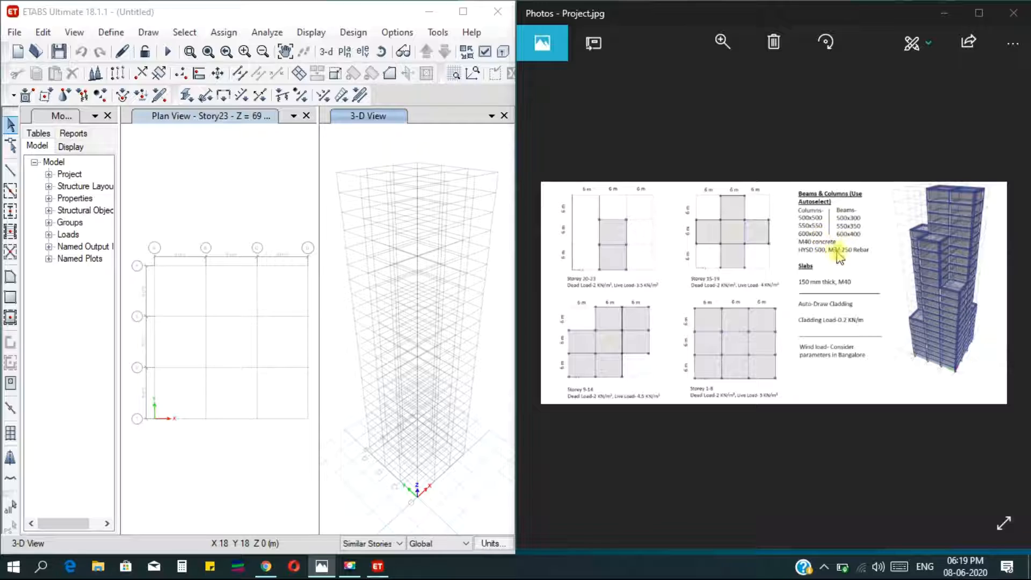
left_click_drag(512, 264, 564, 270)
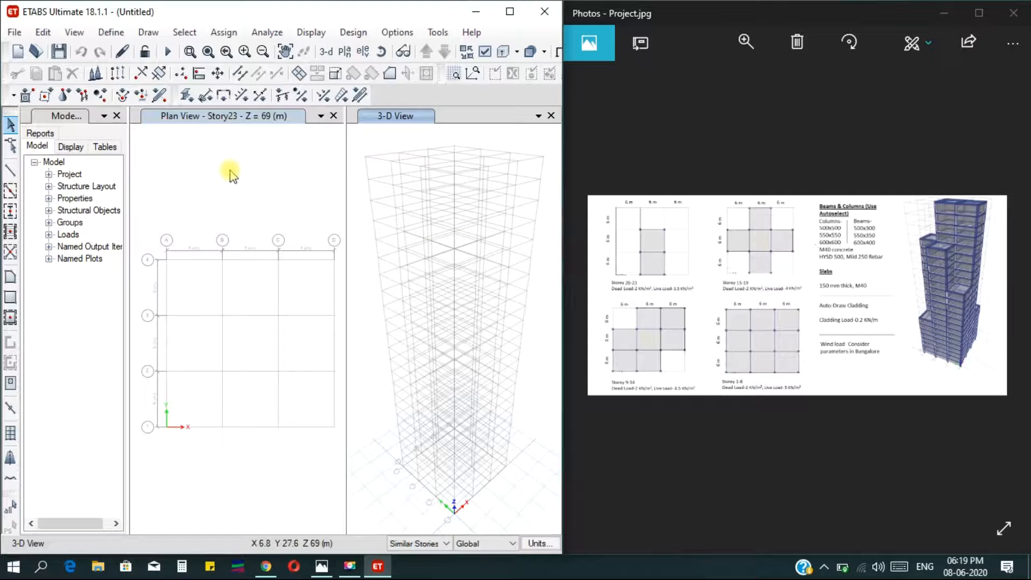
left_click_drag(563, 157, 584, 156)
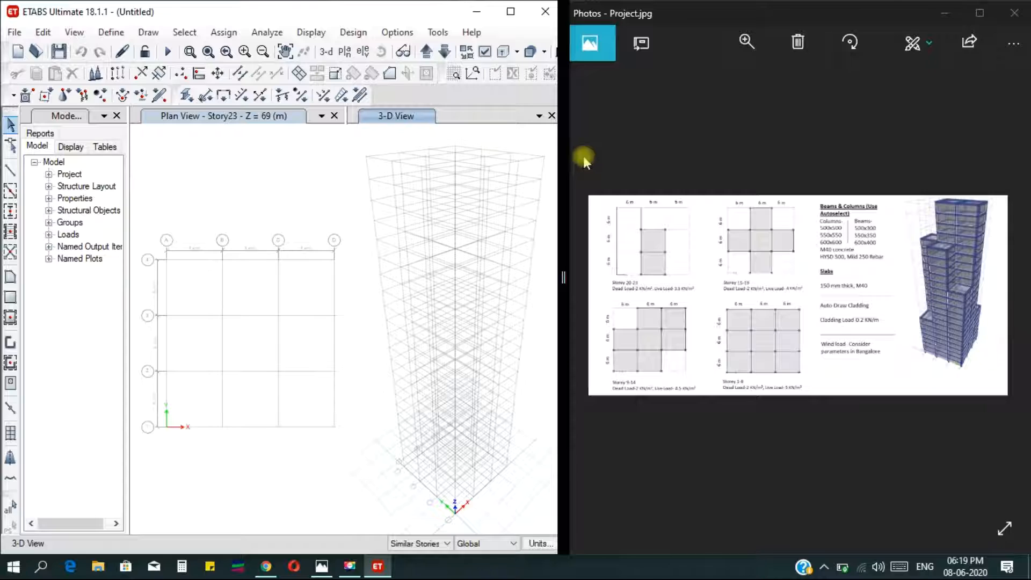
Step: Add an Indian-standard concrete material of grade M40 with its default properties
left_click(111, 32)
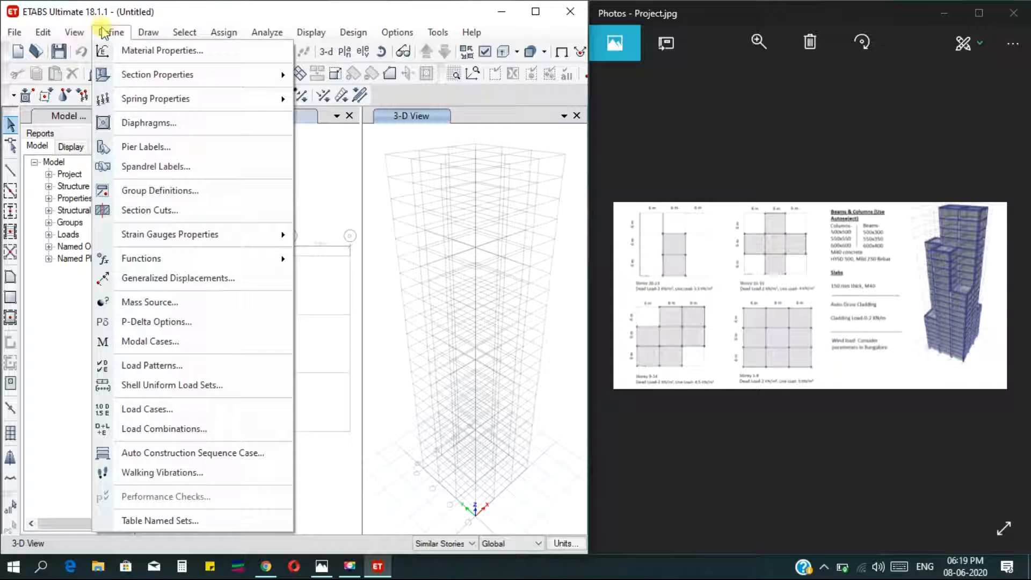
left_click(145, 51)
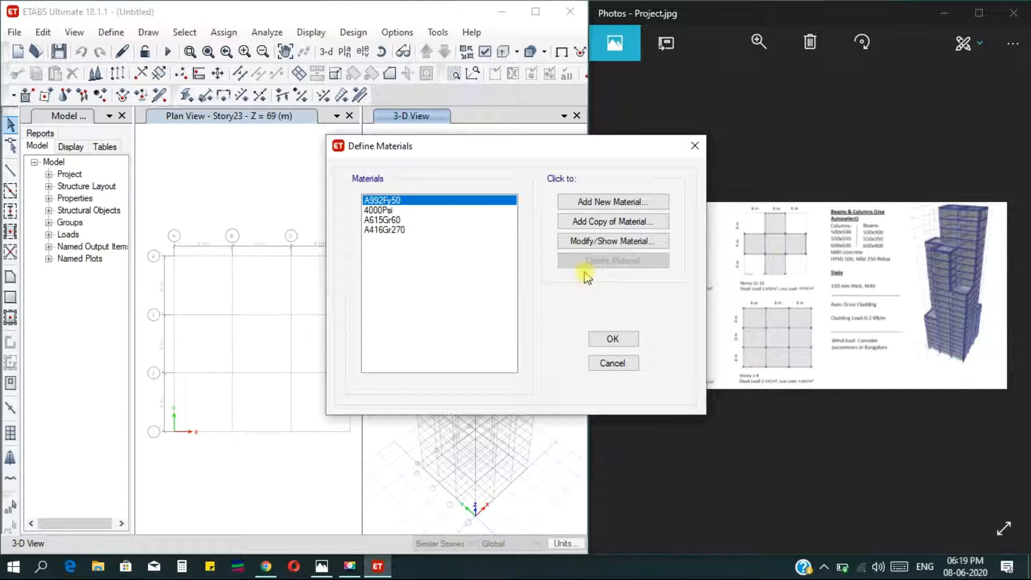
left_click(621, 203)
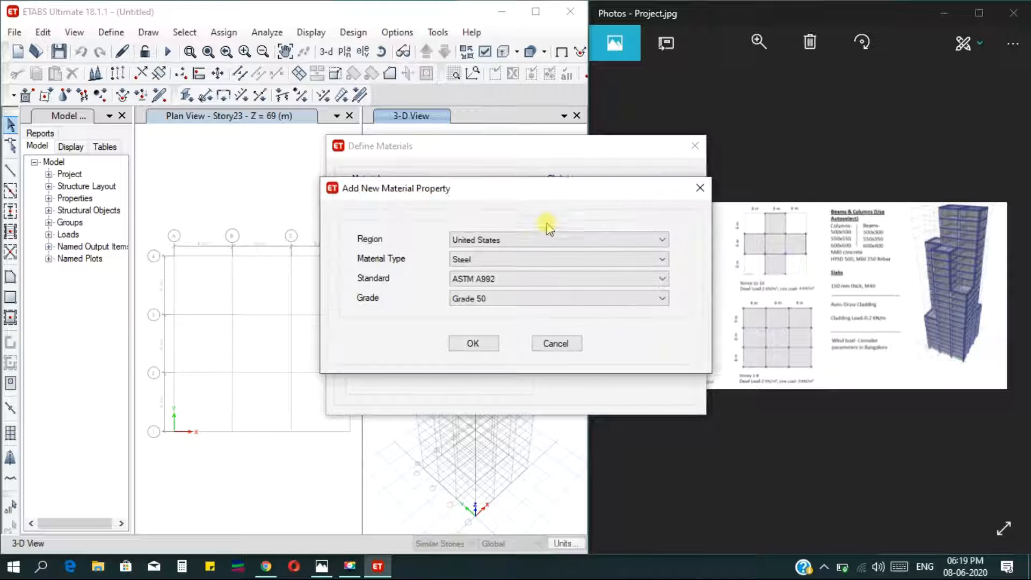
left_click(486, 245)
left_click(475, 274)
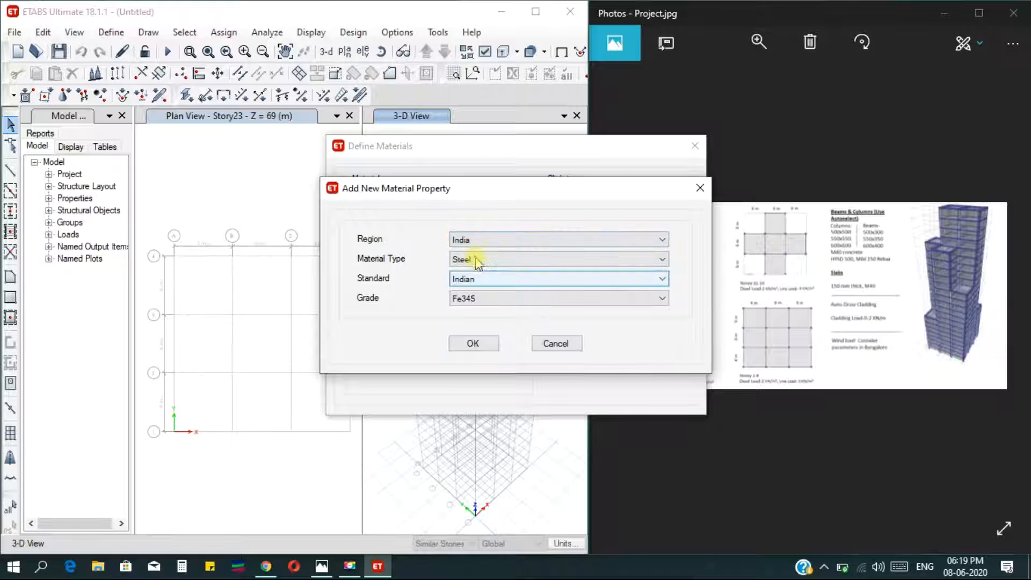
left_click(476, 262)
left_click(476, 279)
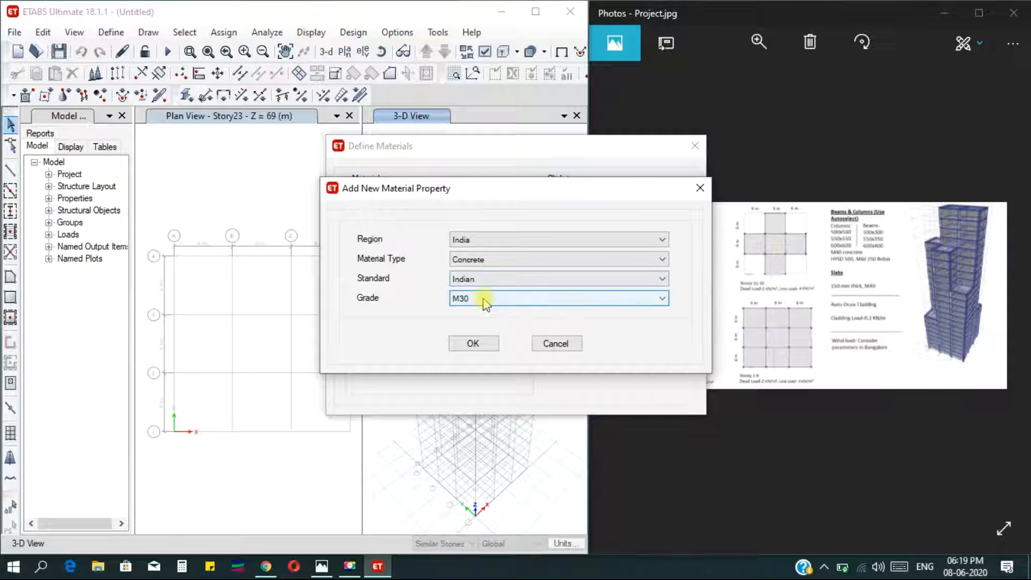
left_click(484, 301)
left_click(467, 361)
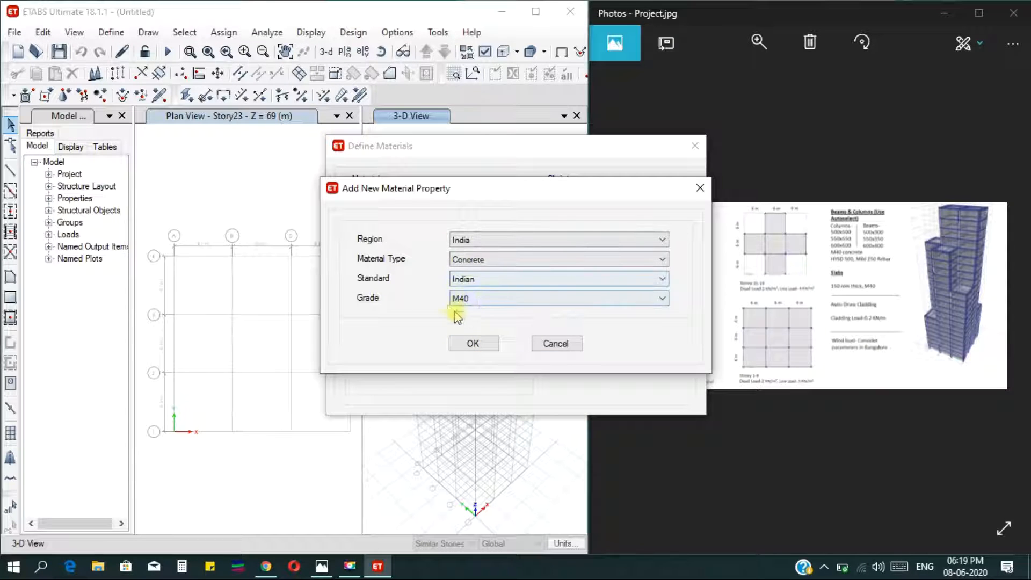
left_click(470, 345)
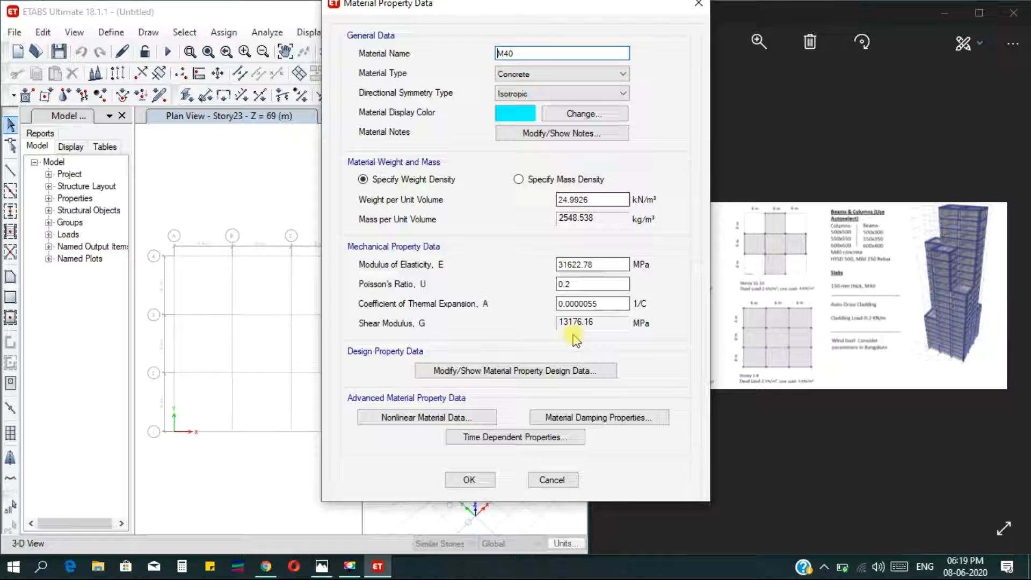
left_click(470, 480)
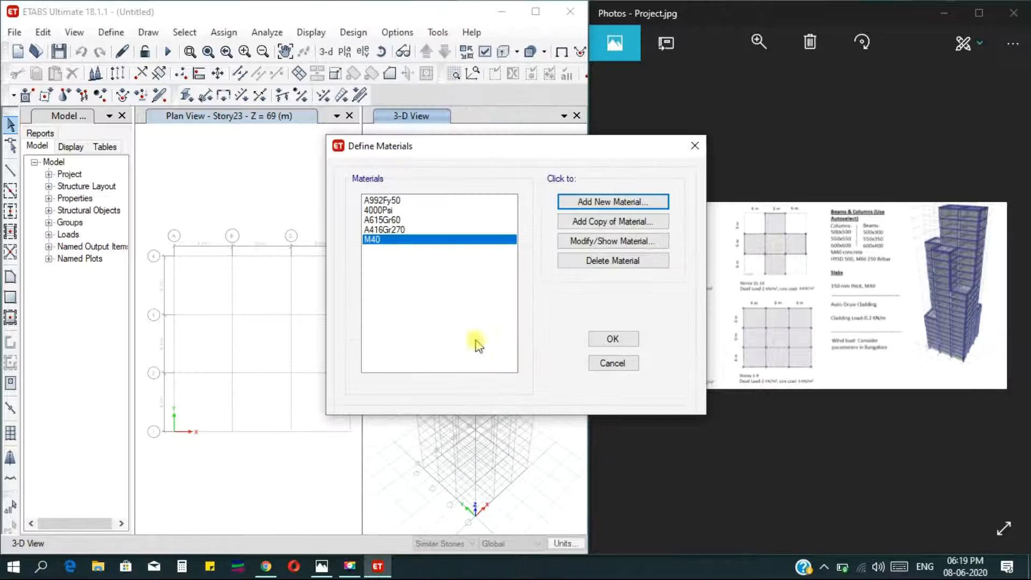
Step: Add an Indian-standard rebar material of HYSD Grade 500 with its default properties
left_click(608, 202)
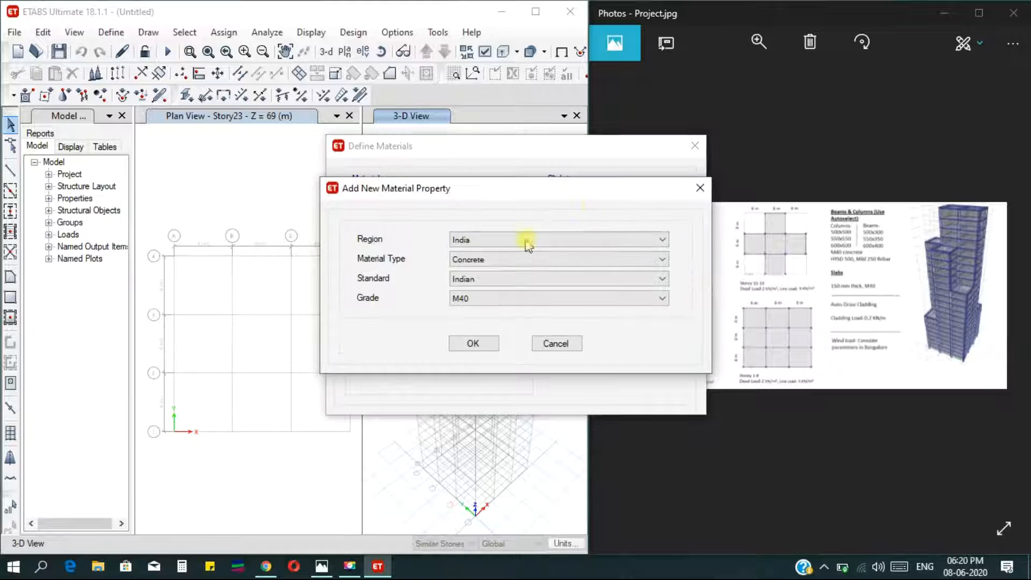
left_click(473, 260)
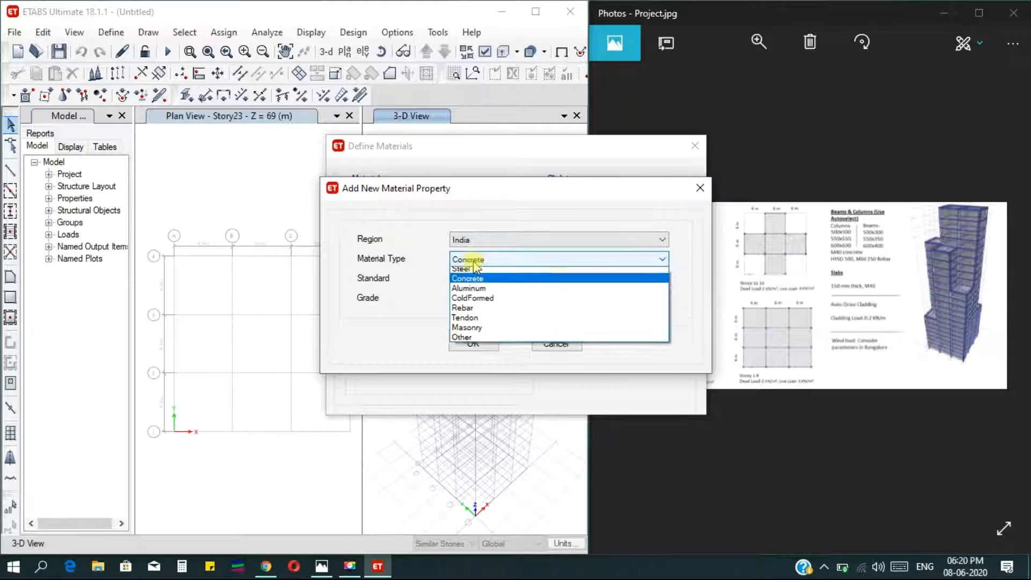
left_click(471, 312)
left_click(487, 304)
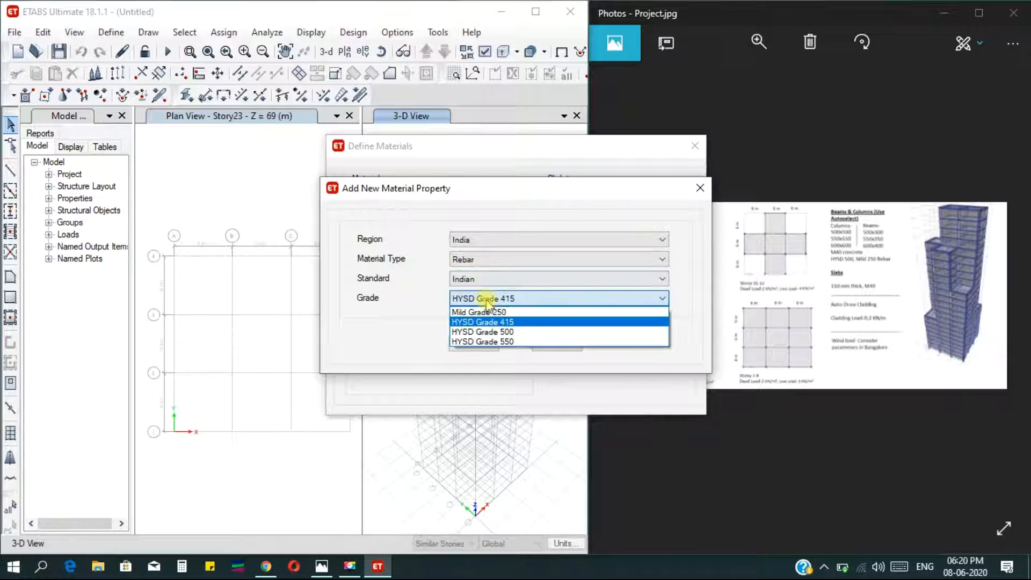
left_click(496, 336)
left_click(473, 346)
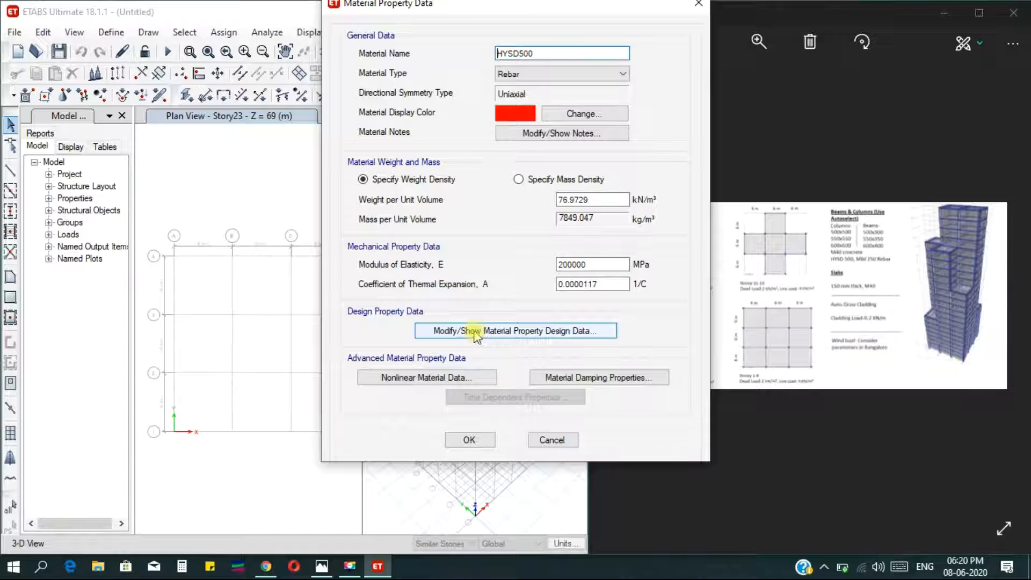
left_click(467, 442)
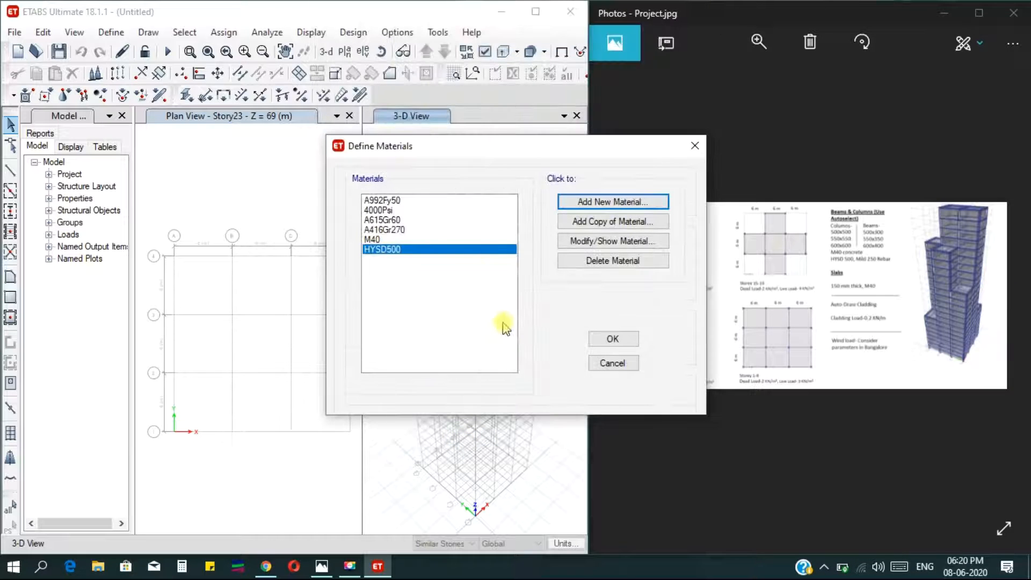
Step: Add an Indian-standard rebar material of Mild Grade 250 with its default properties and accept the material definitions
left_click(620, 206)
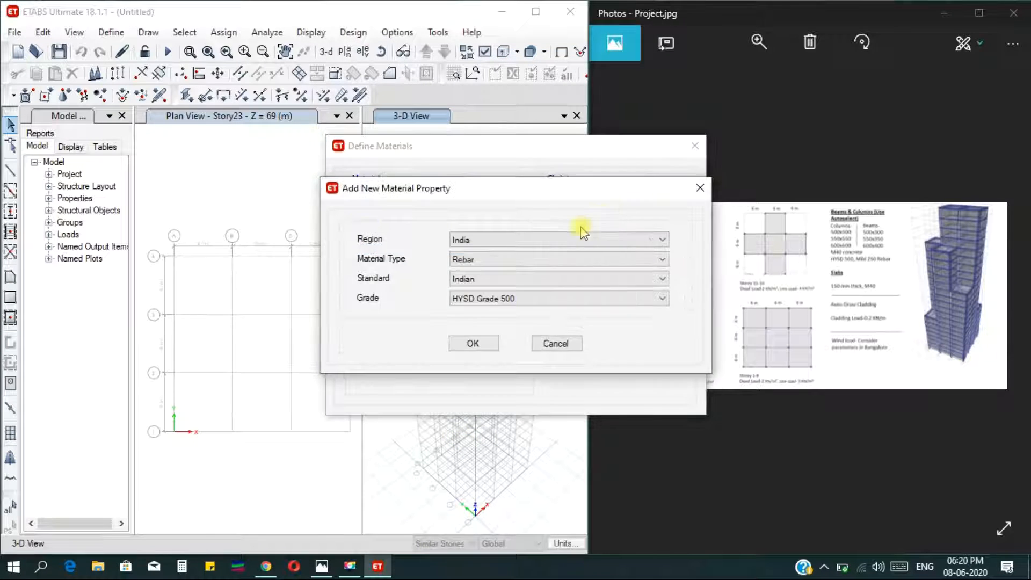
left_click(507, 261)
left_click(506, 263)
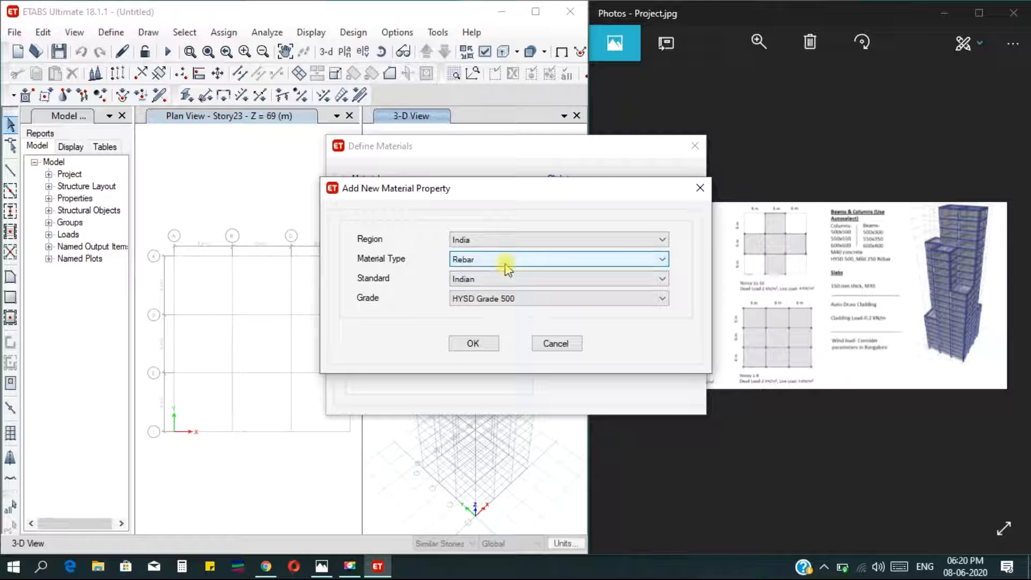
left_click(494, 298)
left_click(498, 312)
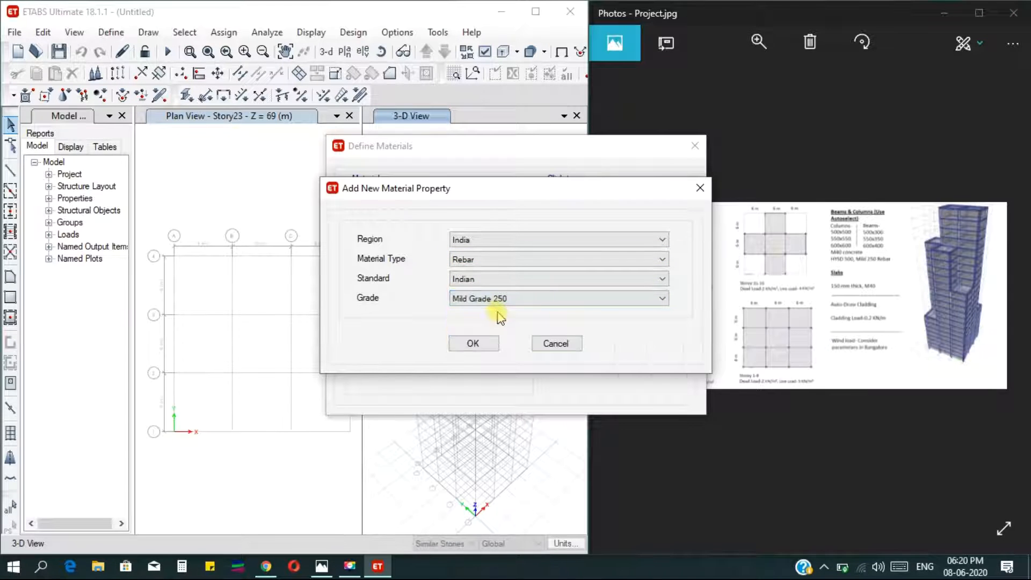
left_click(474, 343)
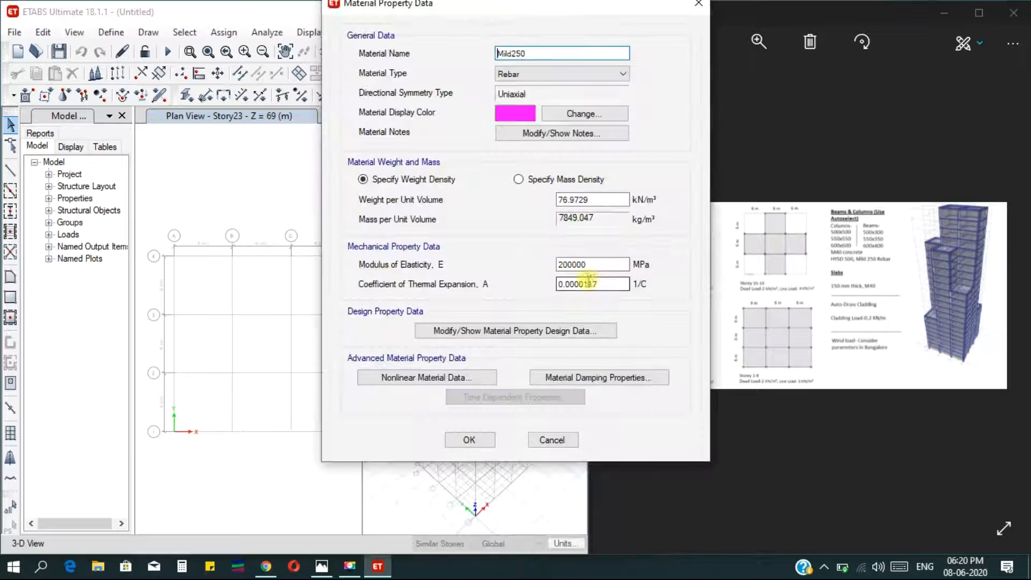
left_click(469, 440)
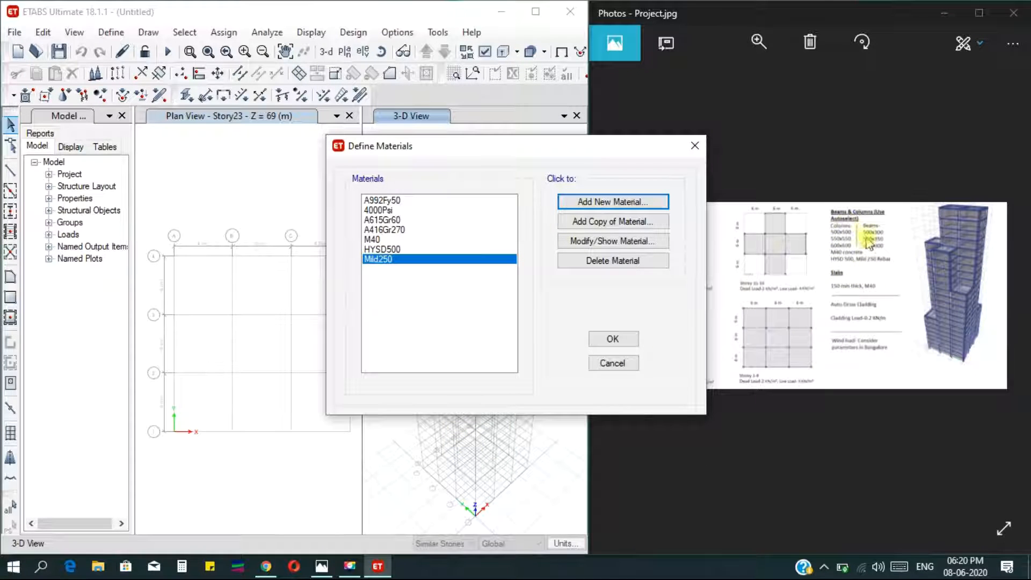
left_click(612, 340)
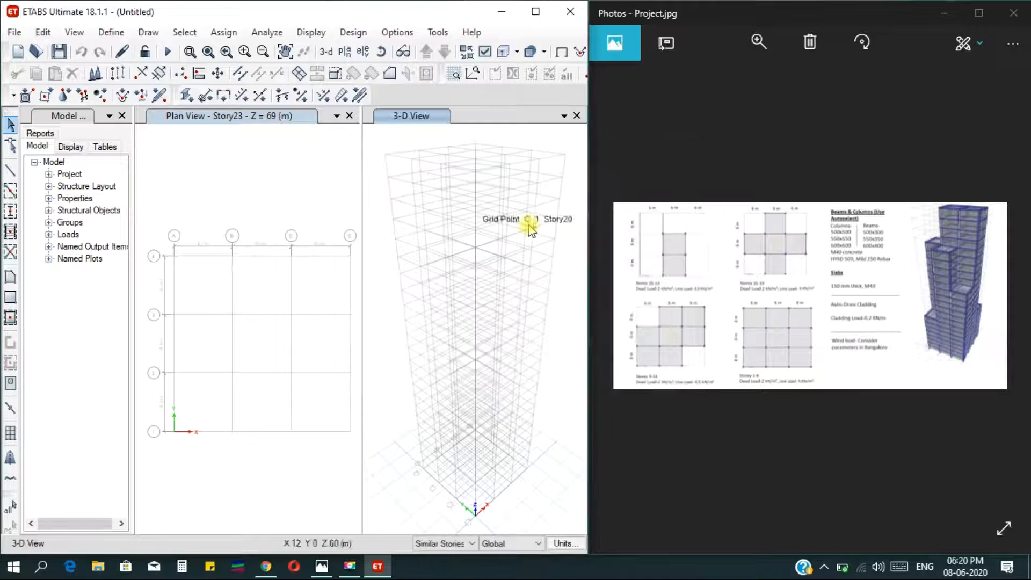
Step: Review the full-size Project.jpg reference, then restore it beside ETABS and enlarge its beam, column and slab notes
left_click(813, 250)
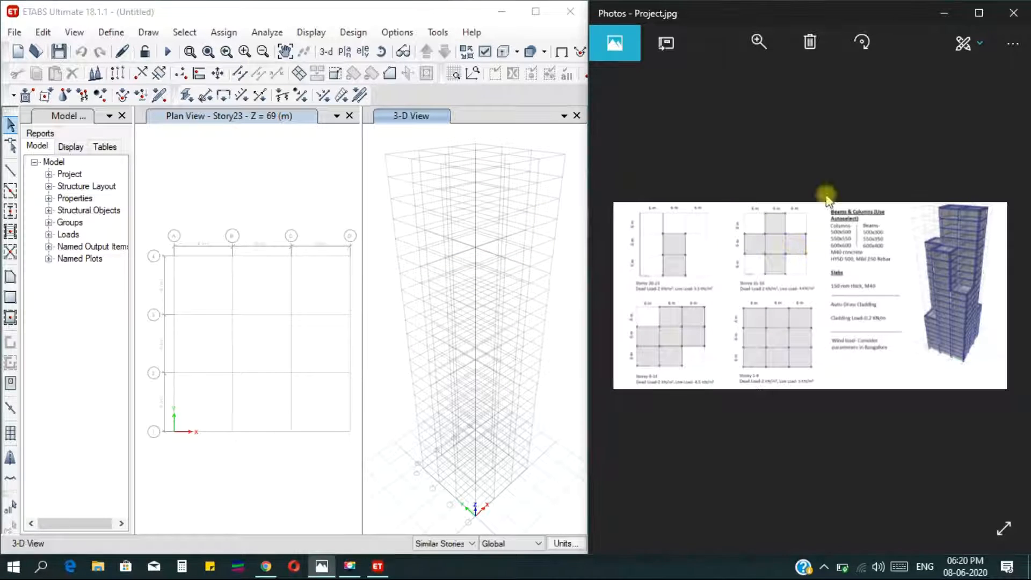
left_click(989, 13)
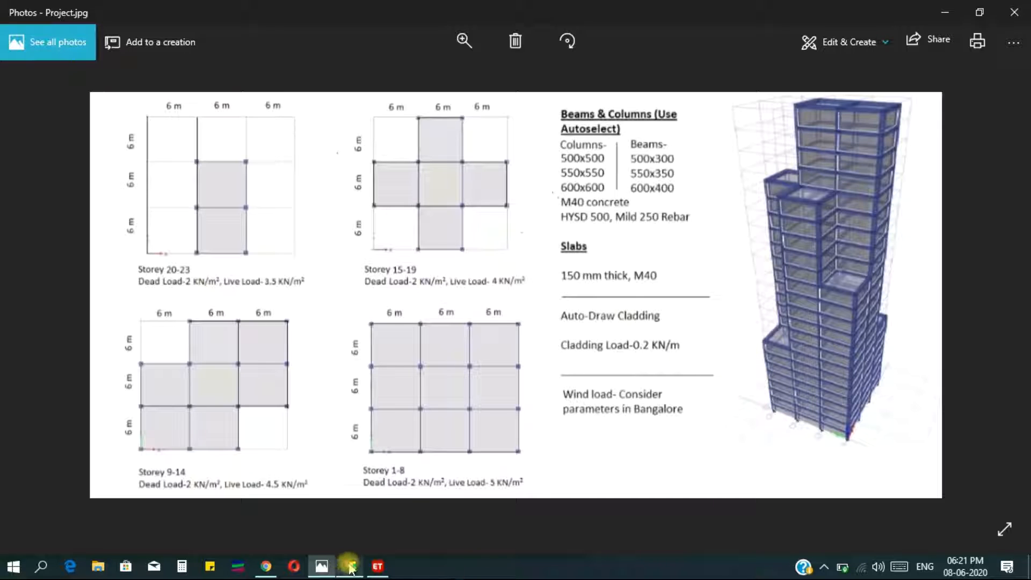
left_click(377, 566)
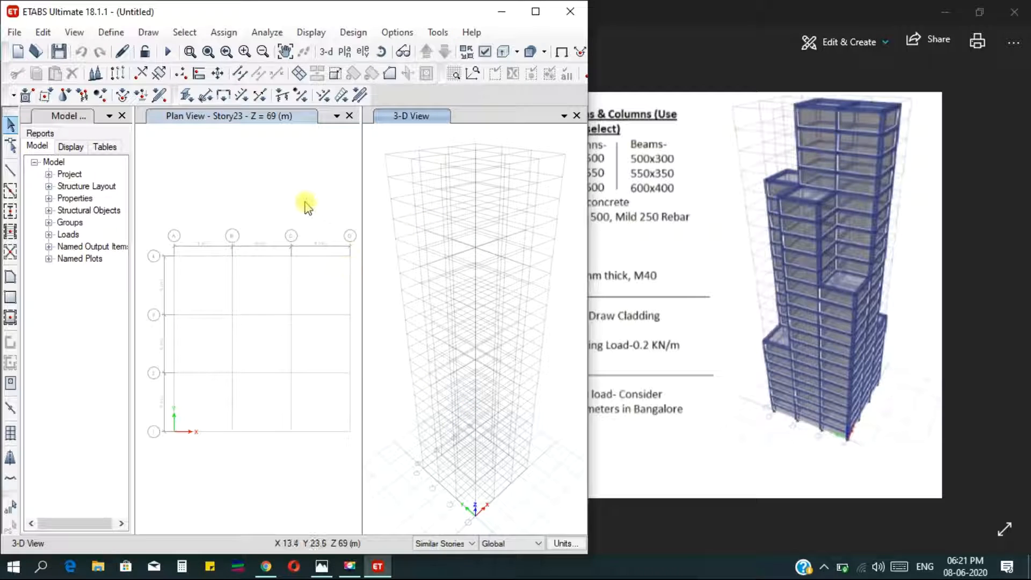
left_click(690, 183)
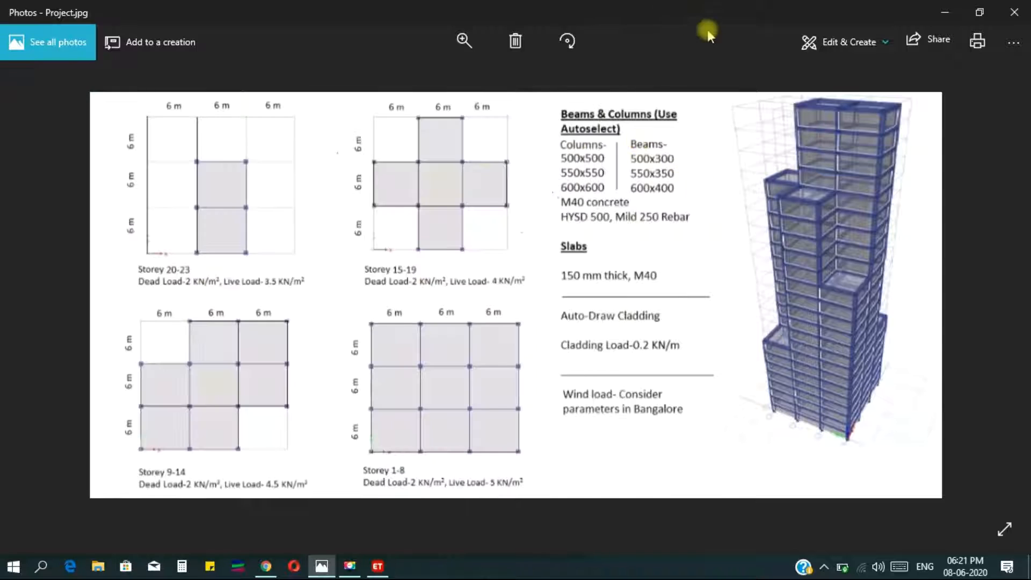
double_click(665, 7)
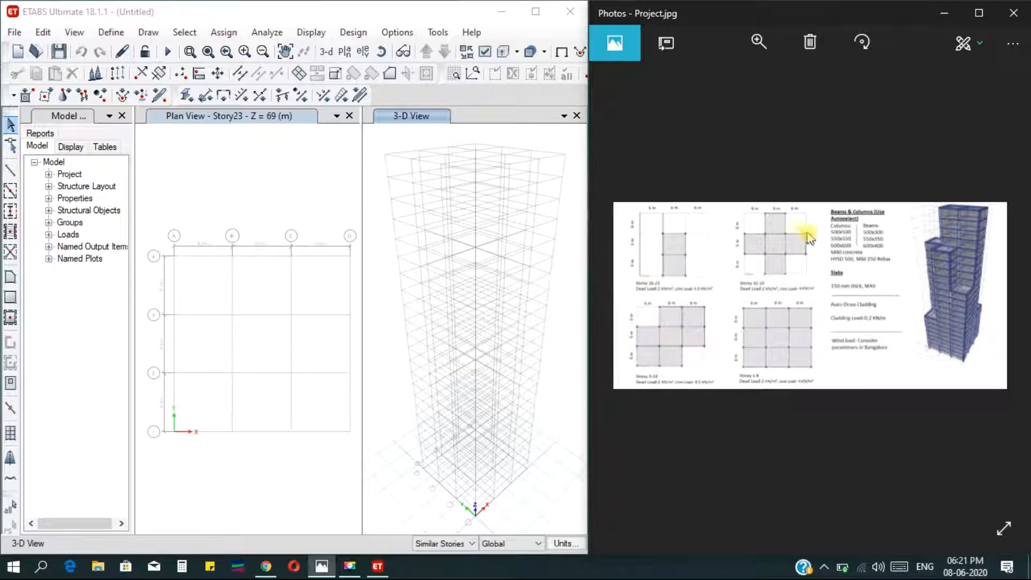
scroll(848, 250, "up", 2)
scroll(849, 248, "up", 2)
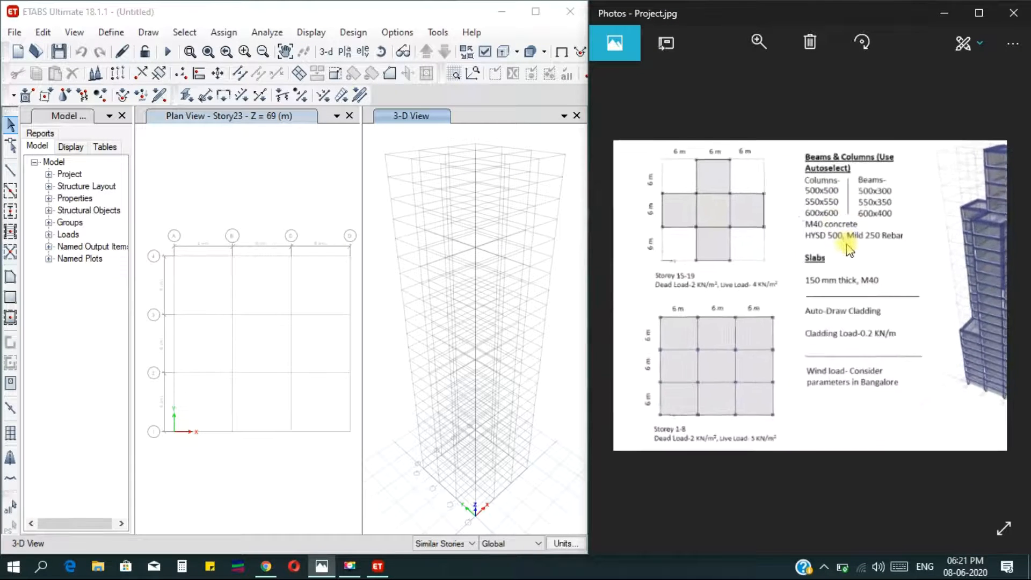
Step: Delete all the default frame sections in ETABS except ISLB600 and ISWB550
left_click(228, 154)
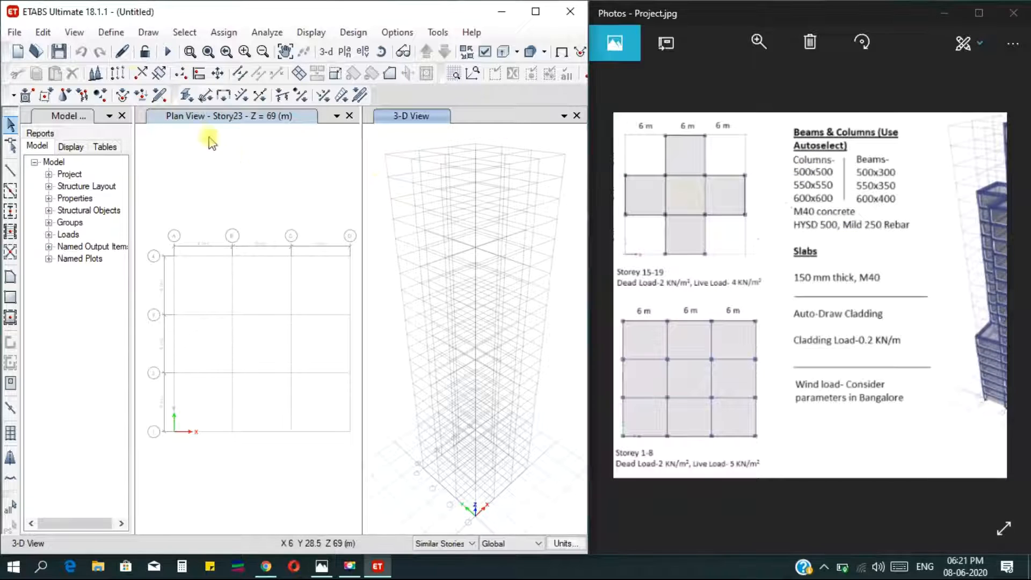
left_click(111, 32)
mouse_move(223, 74)
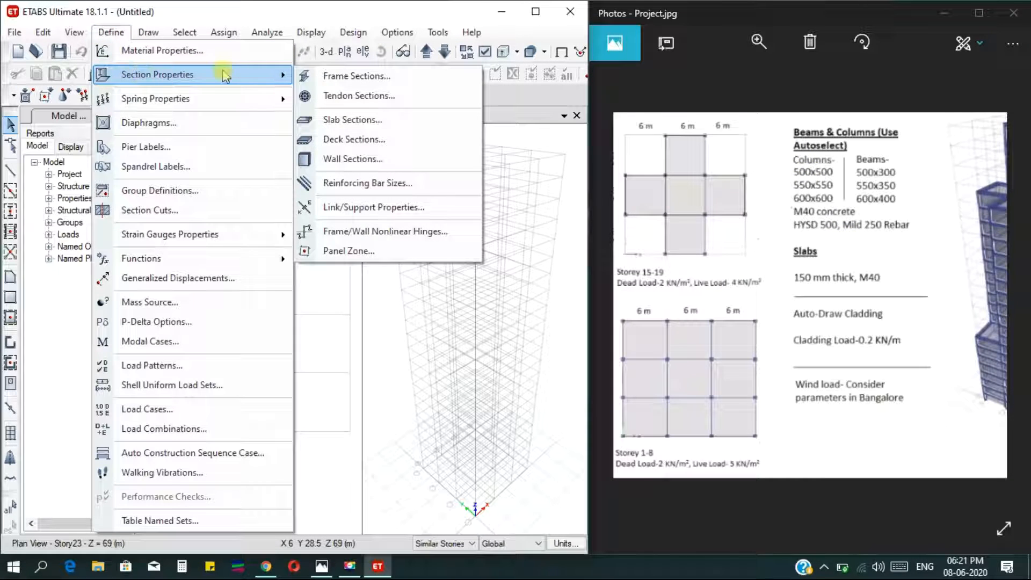
left_click(355, 78)
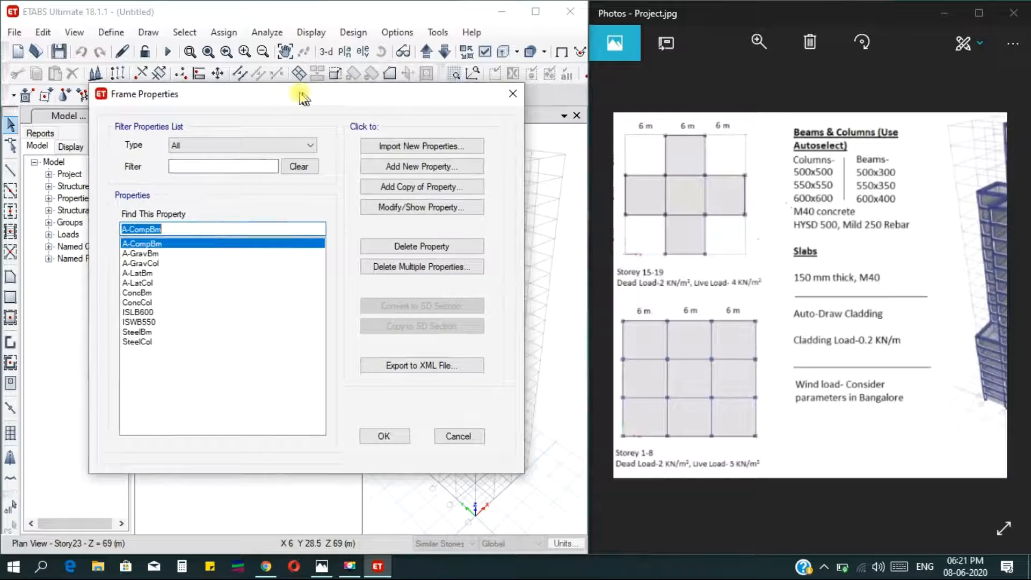
left_click_drag(304, 98, 273, 86)
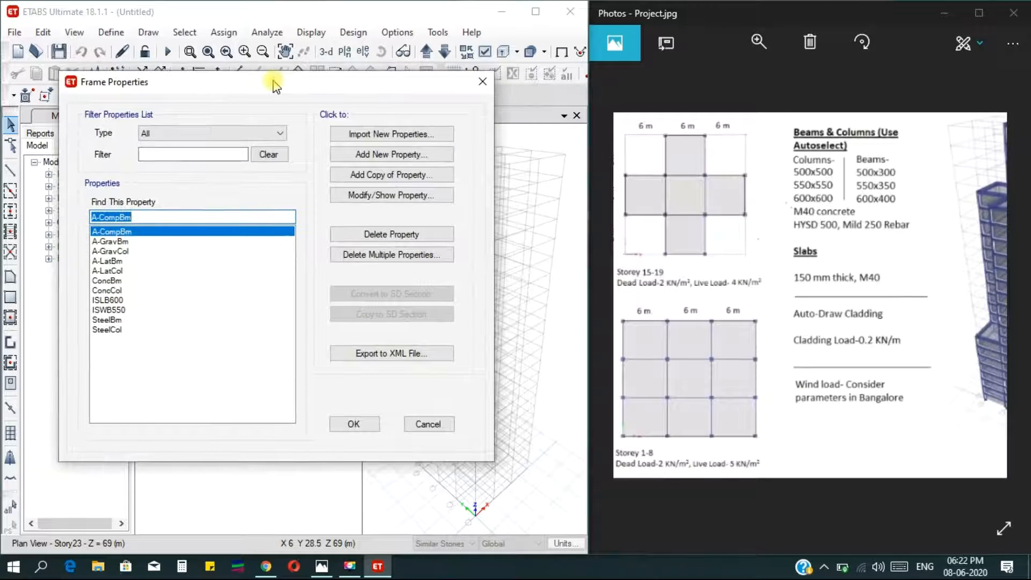
left_click(128, 349)
left_click(105, 232)
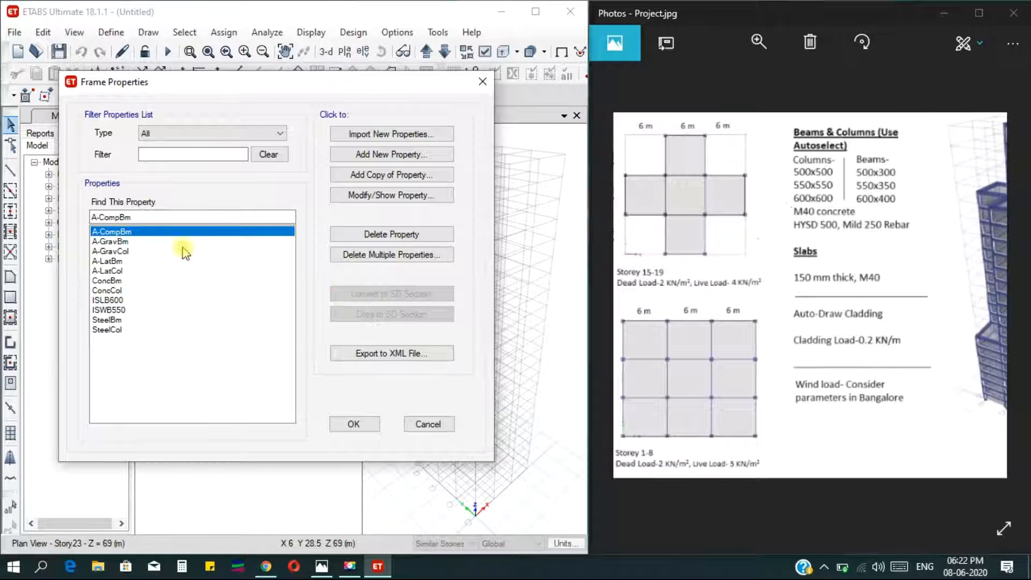
left_click(385, 256)
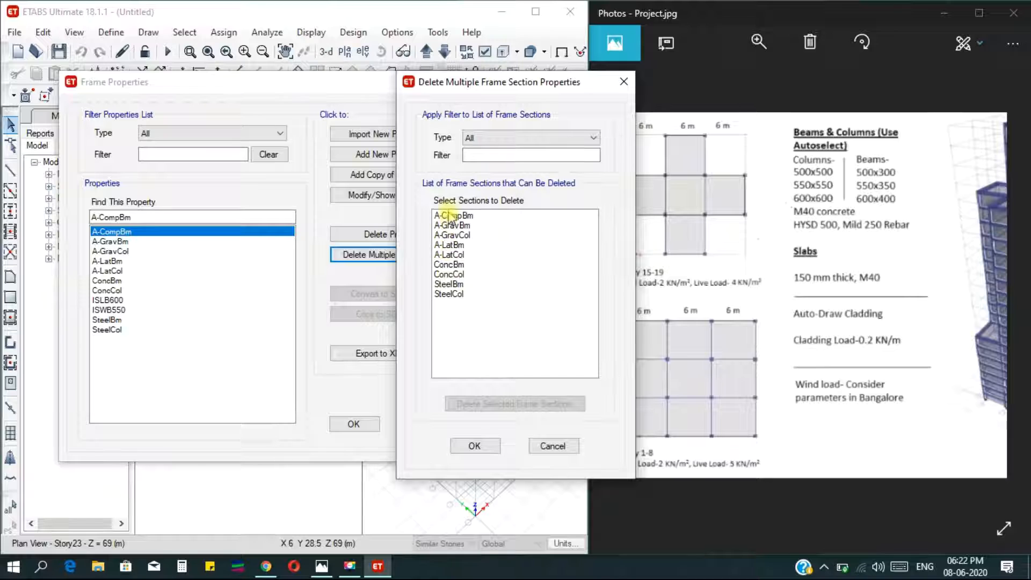
left_click_drag(450, 218, 467, 363)
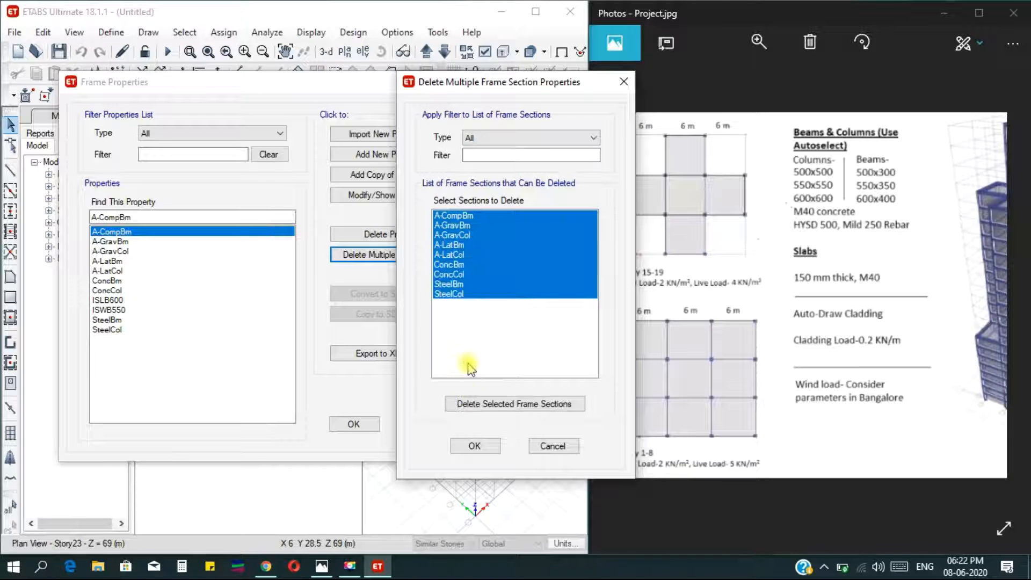
left_click(489, 406)
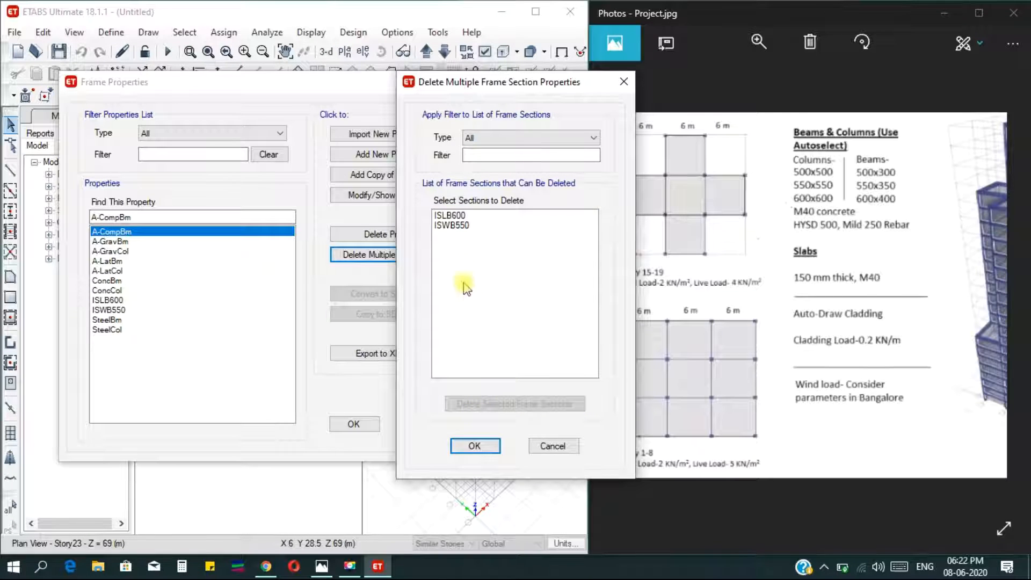
left_click(475, 447)
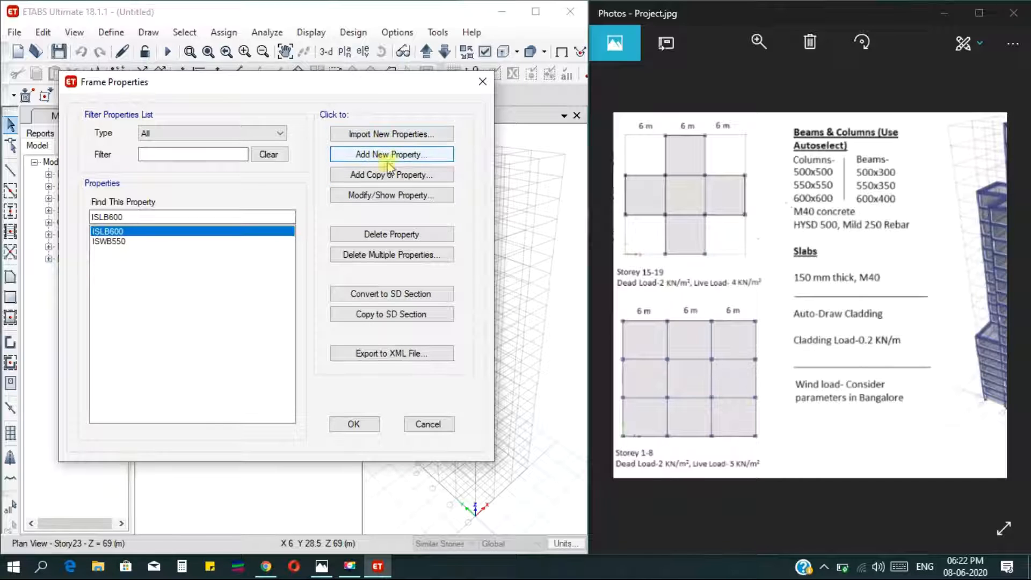
Step: Start a new rectangular concrete frame section named C 500X500 with M40 as its material
left_click(402, 156)
left_click_drag(516, 111, 313, 121)
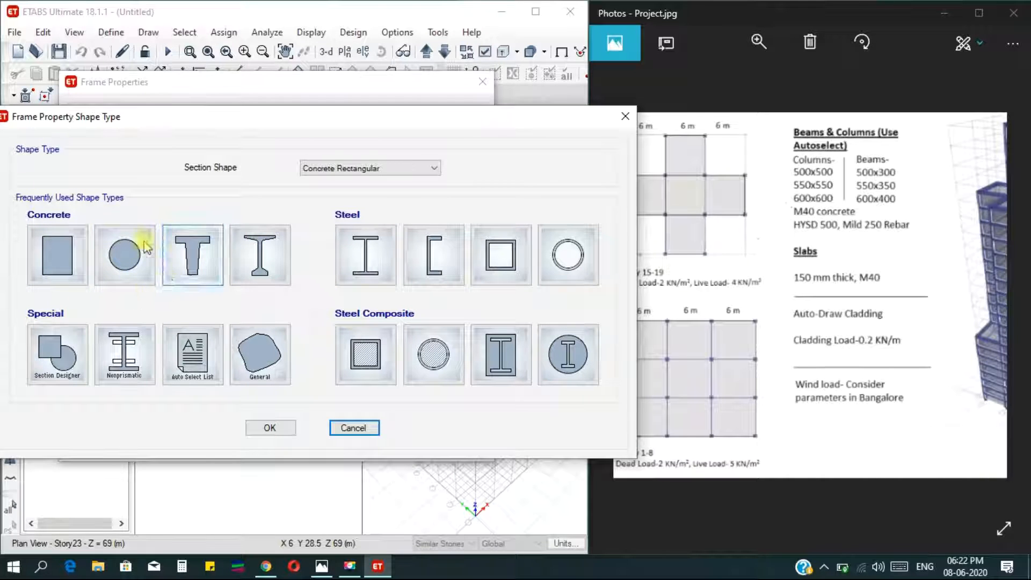
left_click(58, 260)
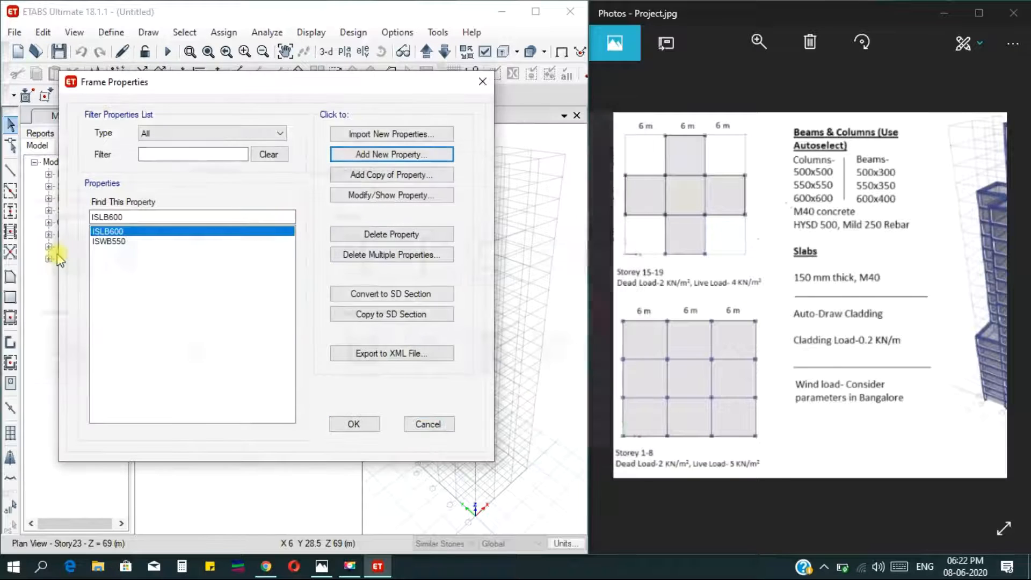
left_click_drag(524, 41, 306, 74)
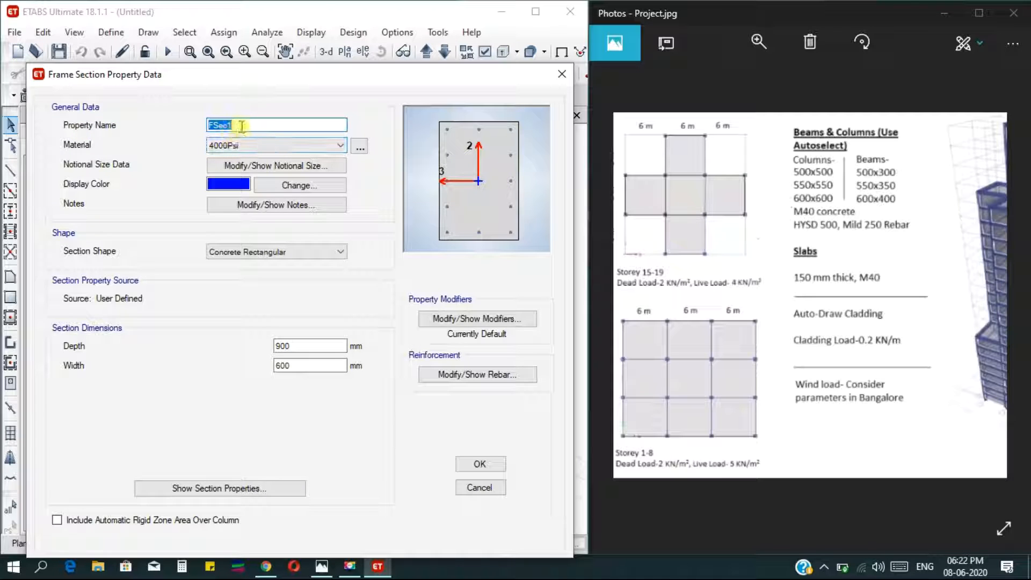
left_click_drag(241, 125, 204, 129)
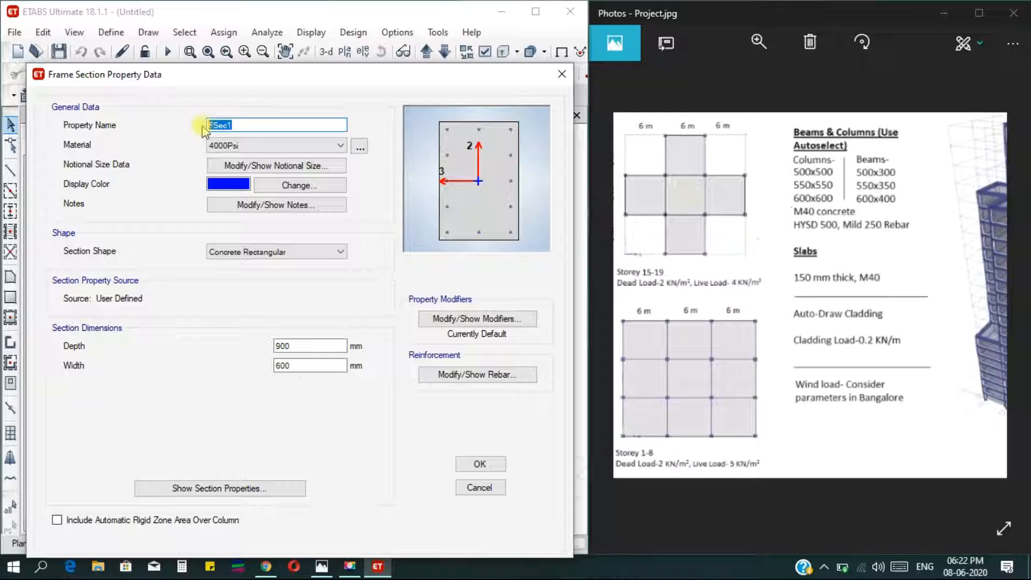
type("c")
key("BackSpace")
left_click(230, 145)
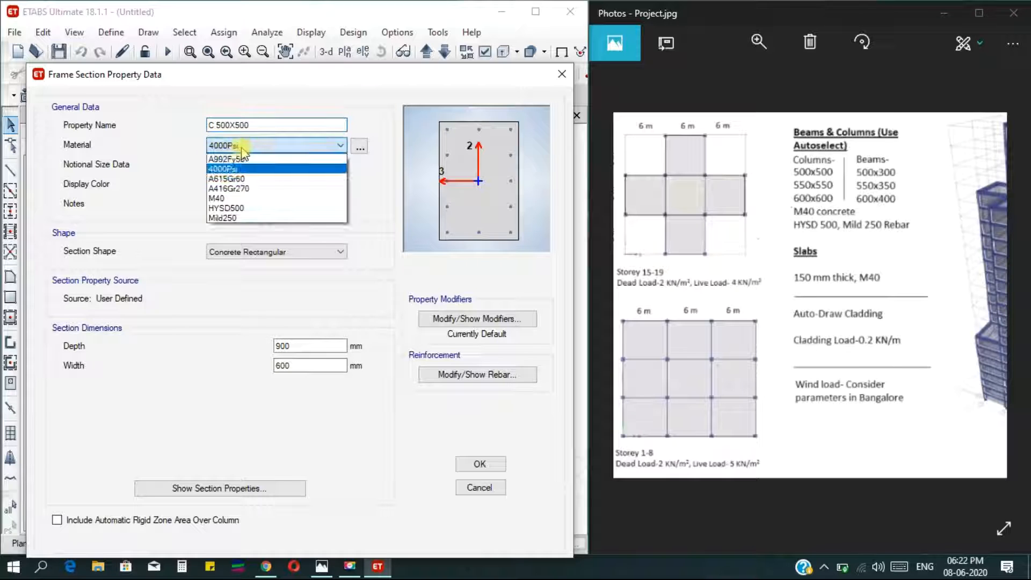
left_click(245, 198)
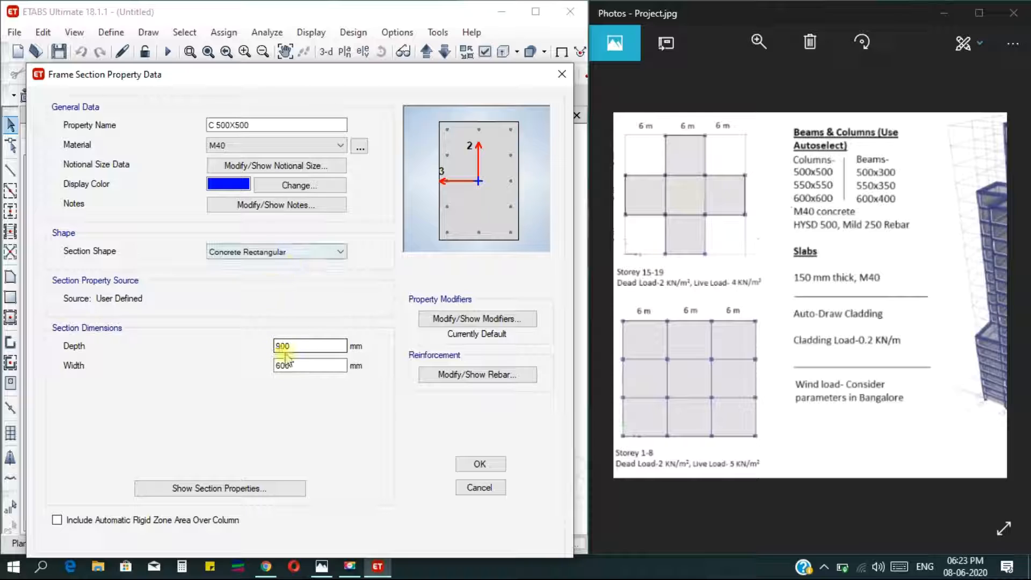
Step: Set the C 500X500 column section's depth and width to 500 mm each
left_click_drag(322, 347, 258, 356)
type("500")
key("Tab")
type("5")
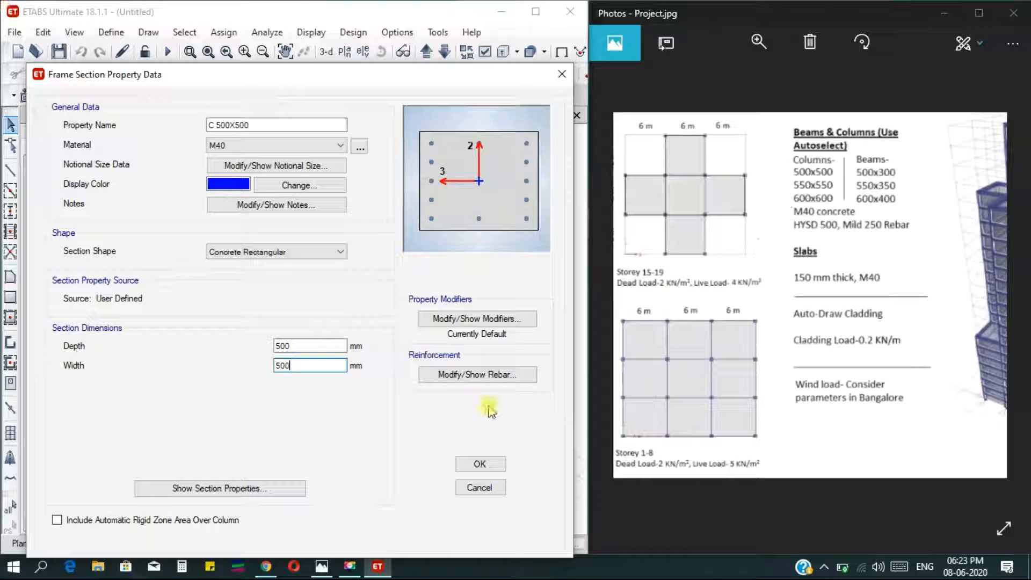
Step: Assign HYSD500 longitudinal bars and Mild250 ties to the C 500X500 column section, then accept the section
left_click(451, 375)
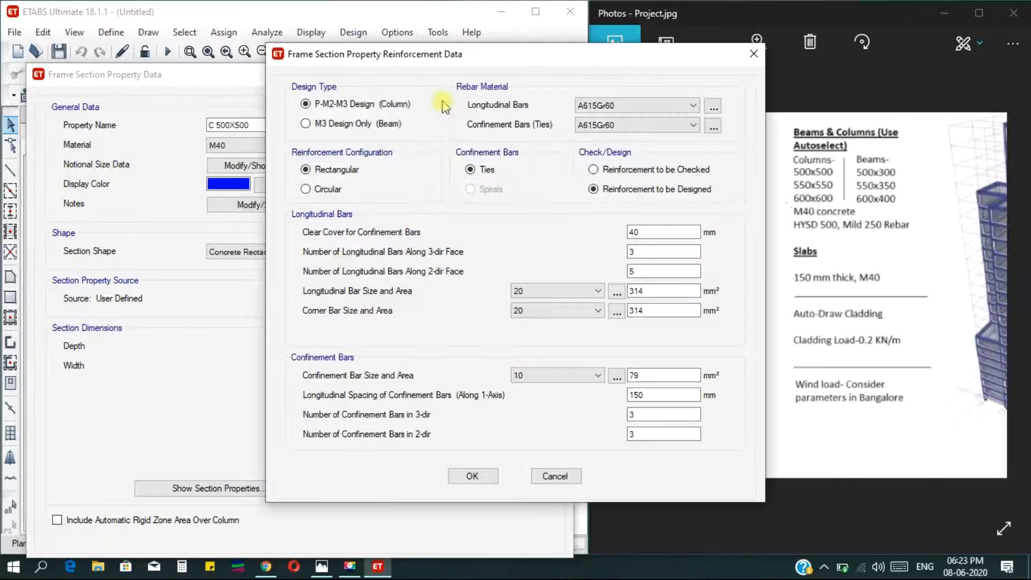
left_click_drag(520, 60, 299, 67)
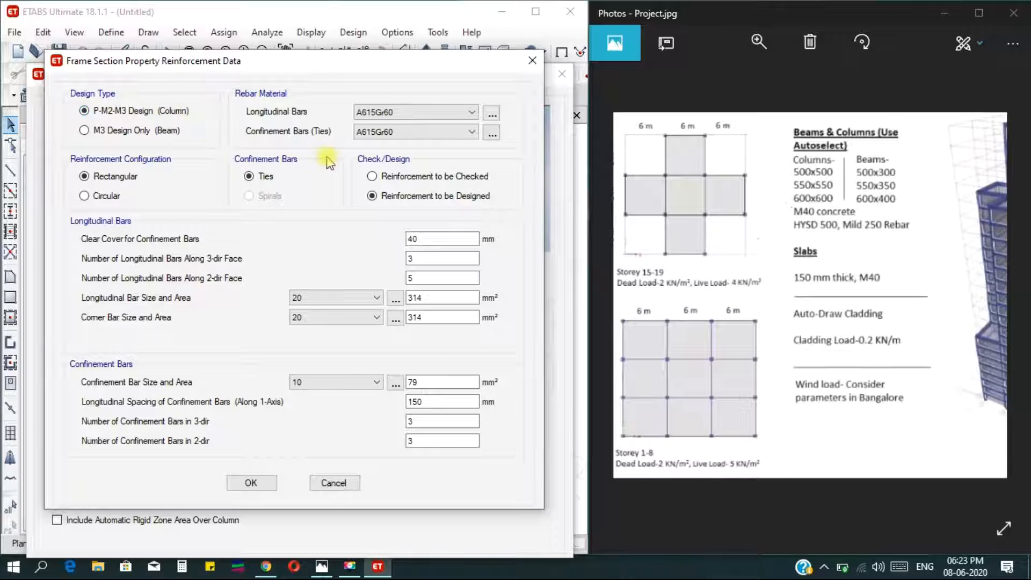
left_click(423, 114)
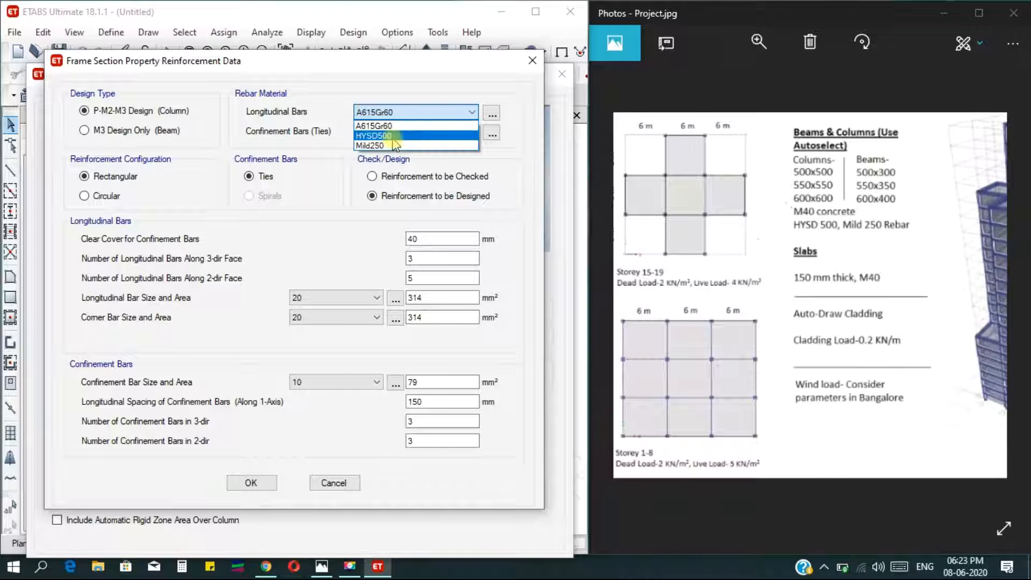
left_click(394, 136)
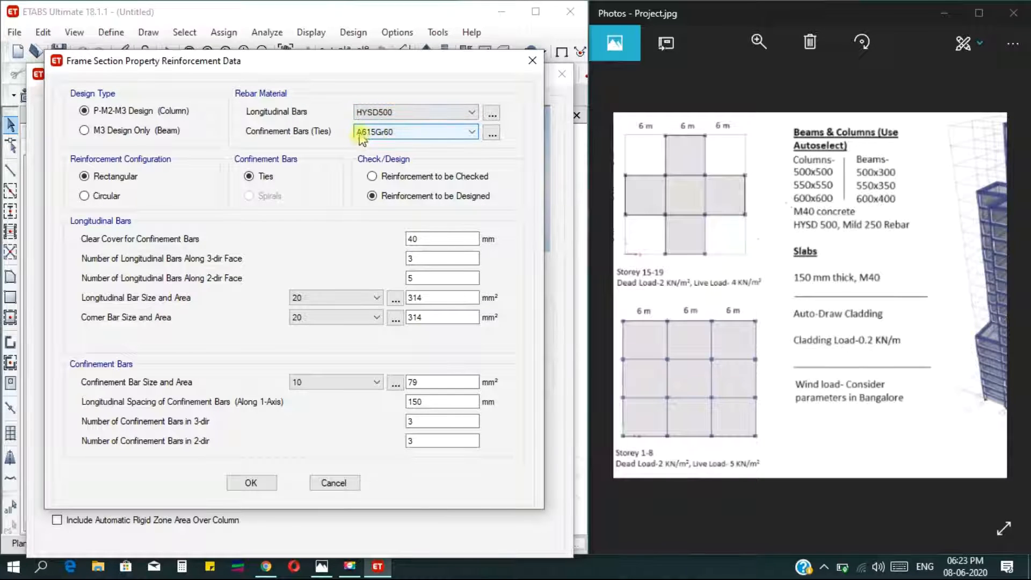
left_click(371, 131)
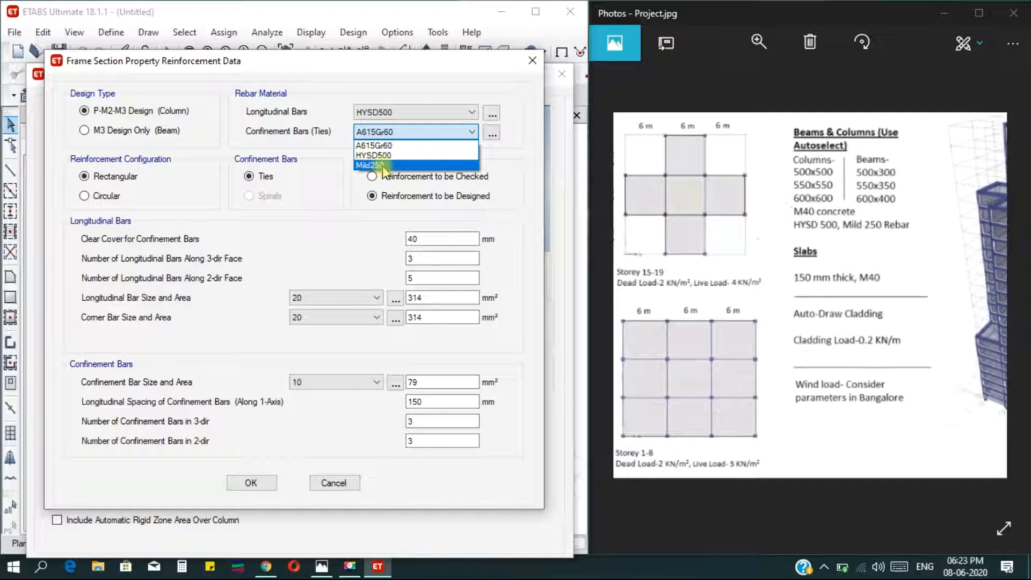
left_click(370, 165)
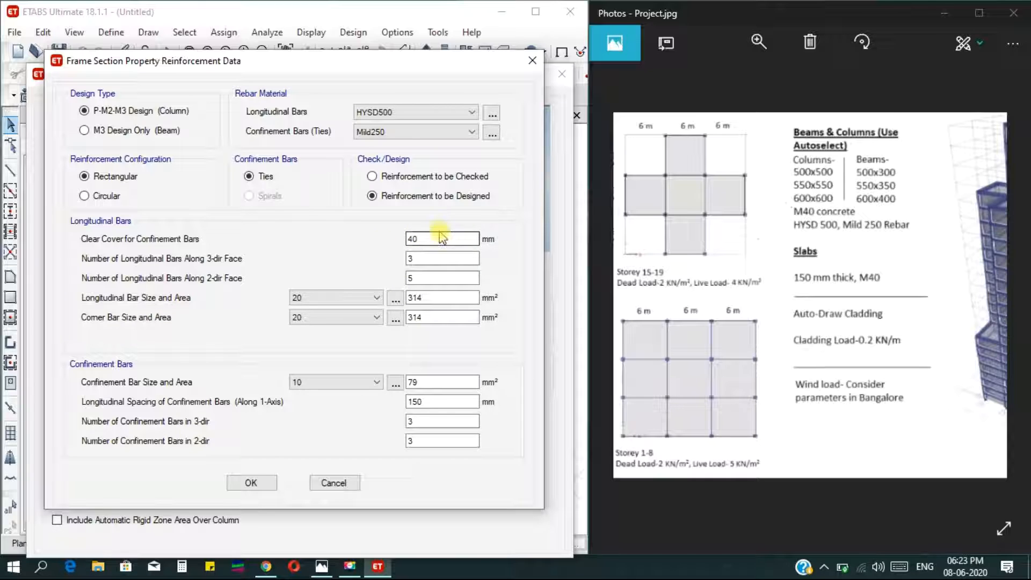
left_click(257, 483)
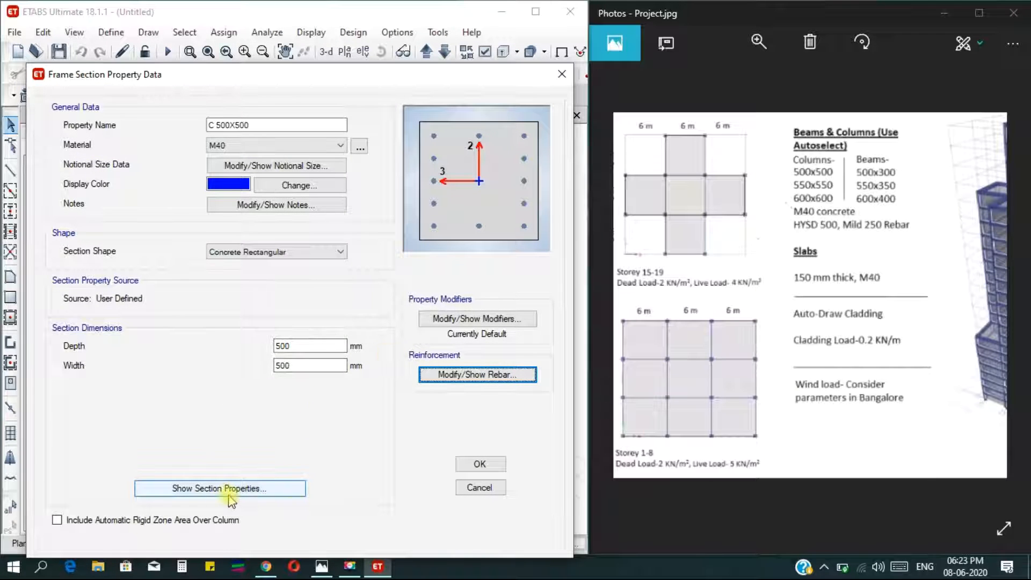
left_click(480, 464)
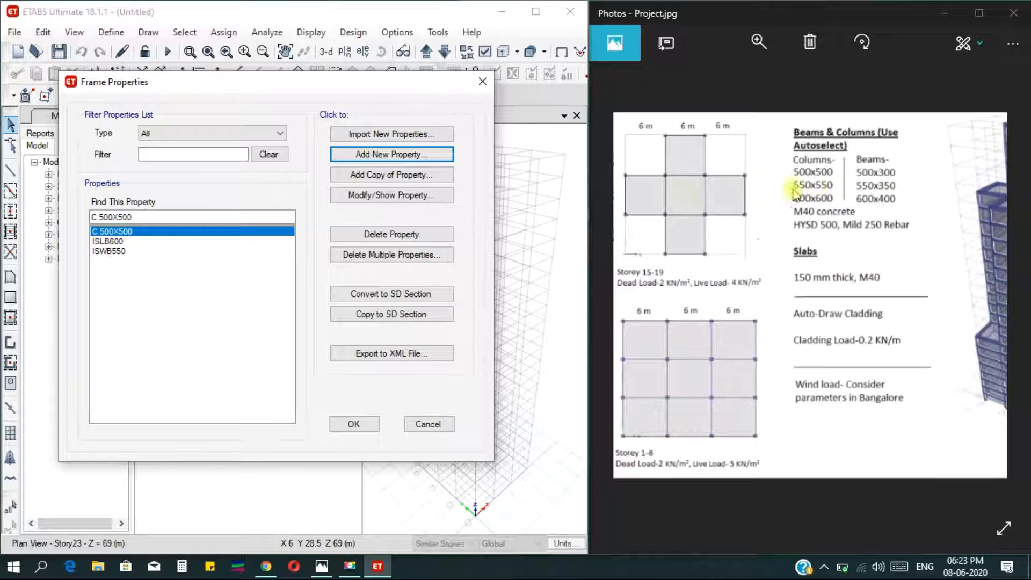
Step: Copy the C 500X500 section as C 550X550 with depth and width of 550 mm
left_click(391, 175)
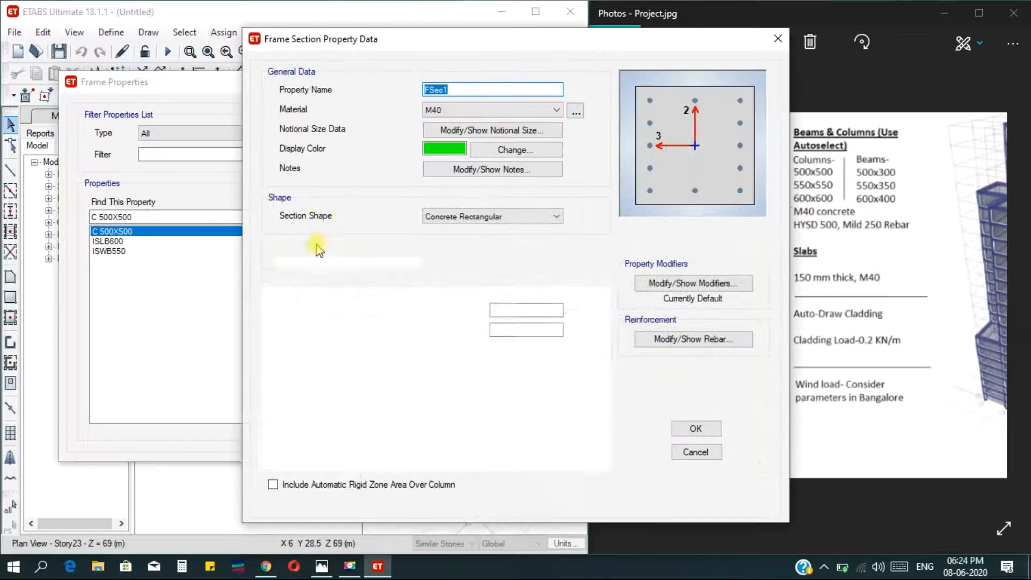
left_click_drag(436, 44, 227, 58)
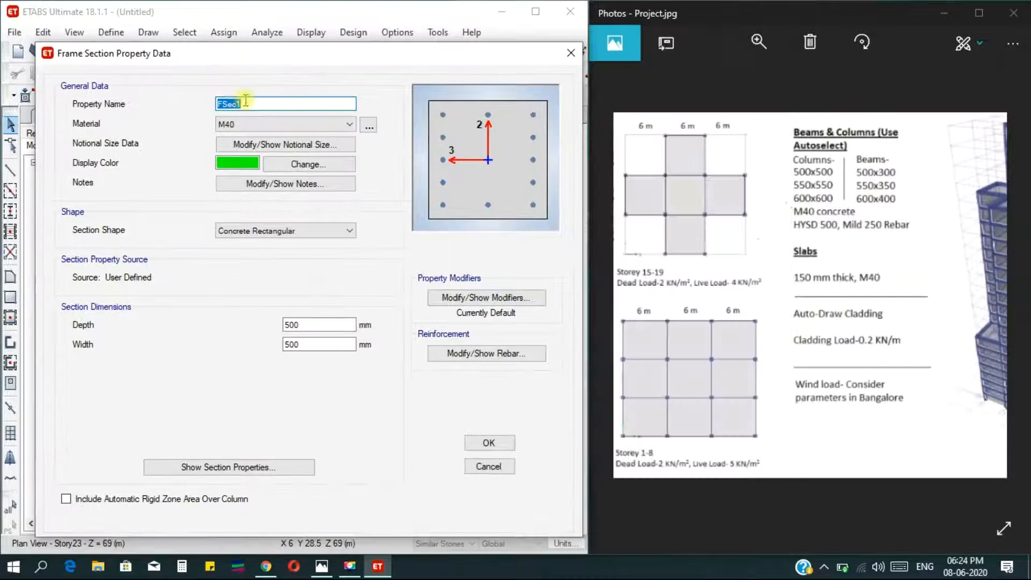
type("C")
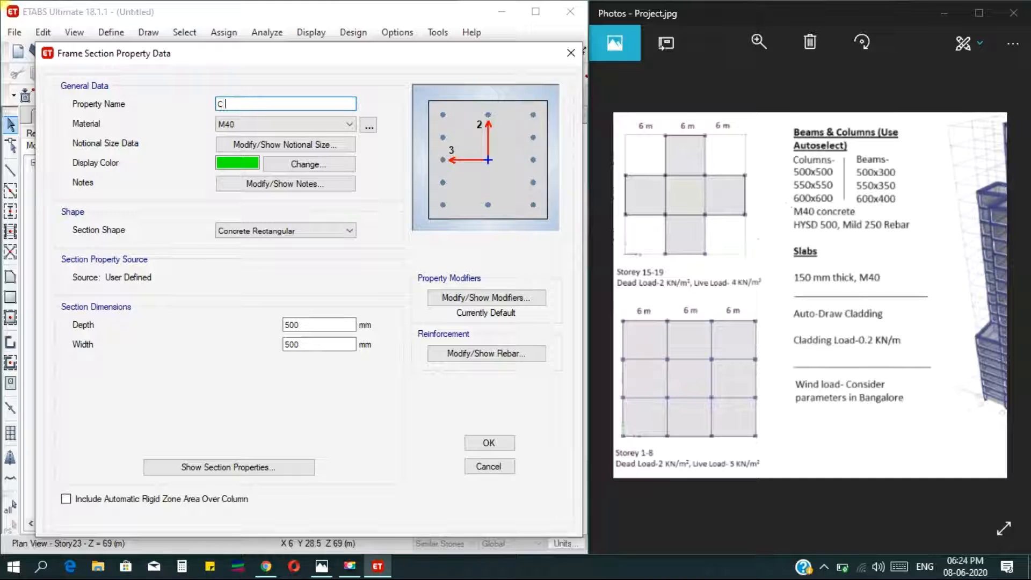
type(" S")
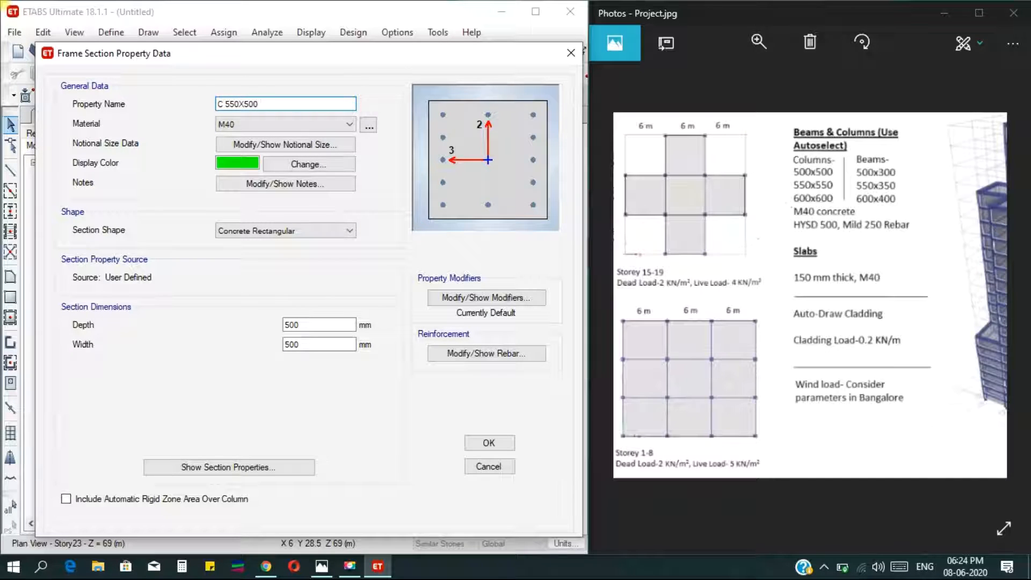
key("Tab")
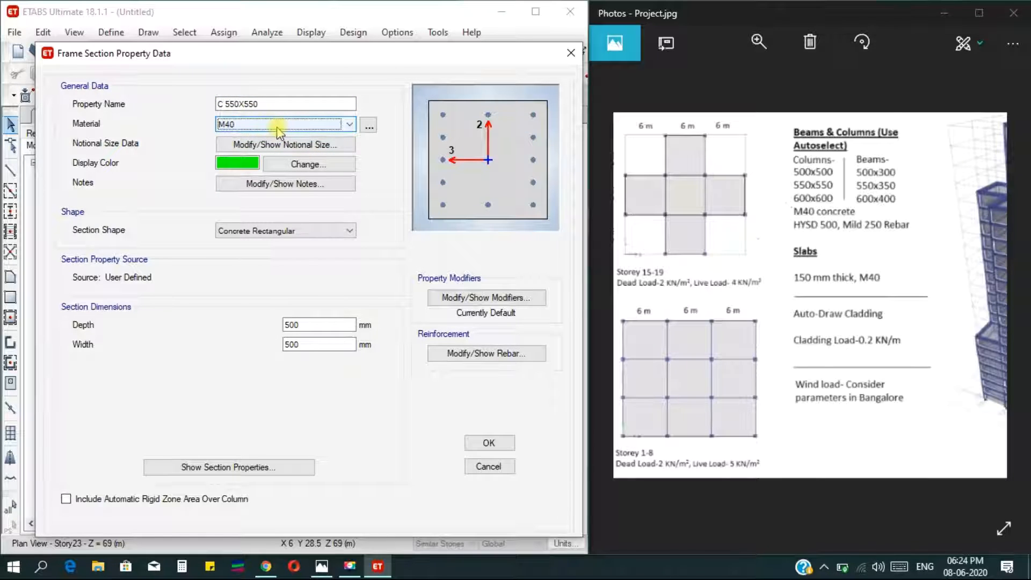
double_click(281, 327)
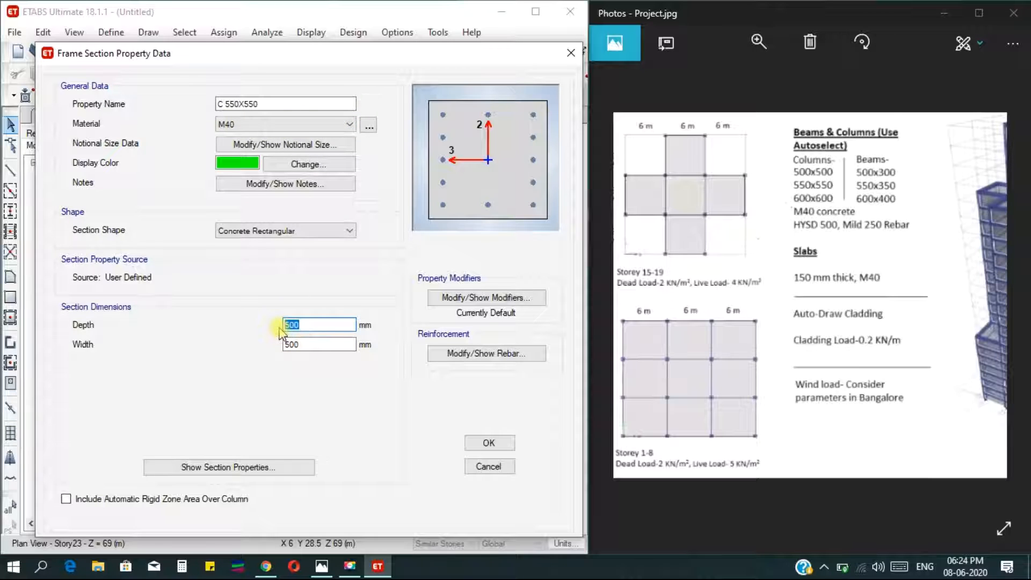
type("550")
key("Tab")
type("500")
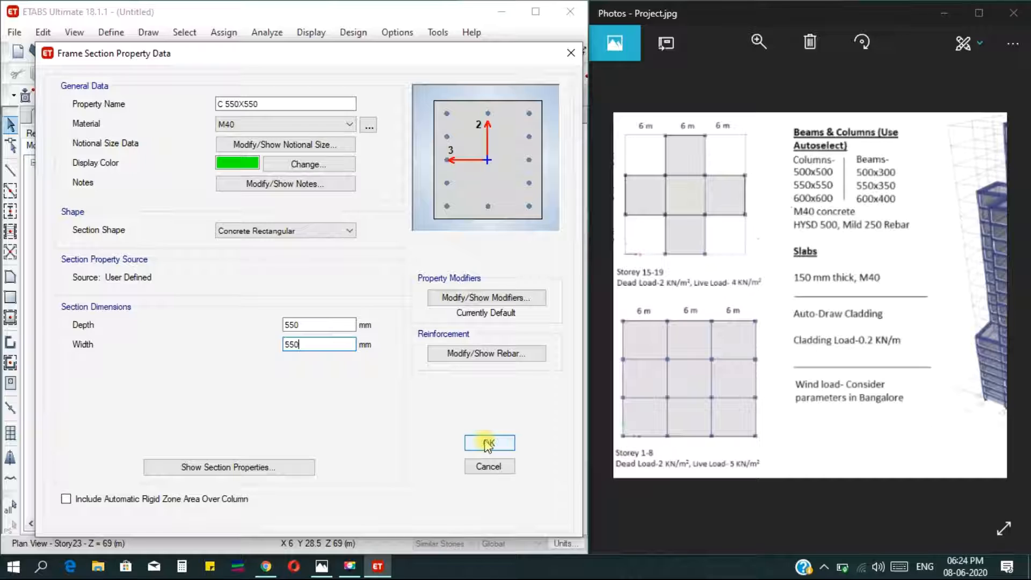
left_click(488, 443)
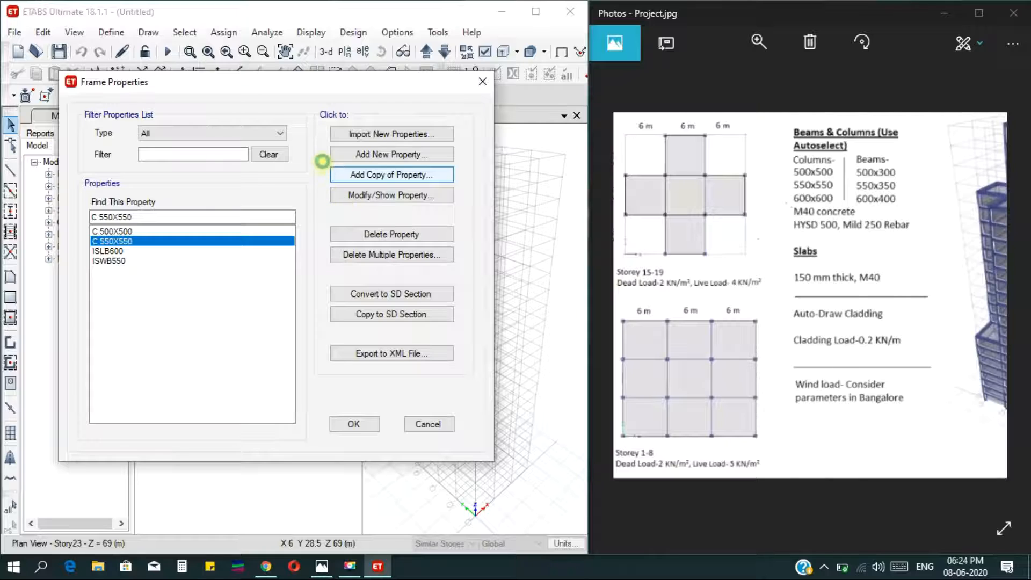
Step: Copy the C 550X550 section as C 600X600 with depth and width of 600 mm
left_click(334, 173)
left_click_drag(467, 40, 268, 59)
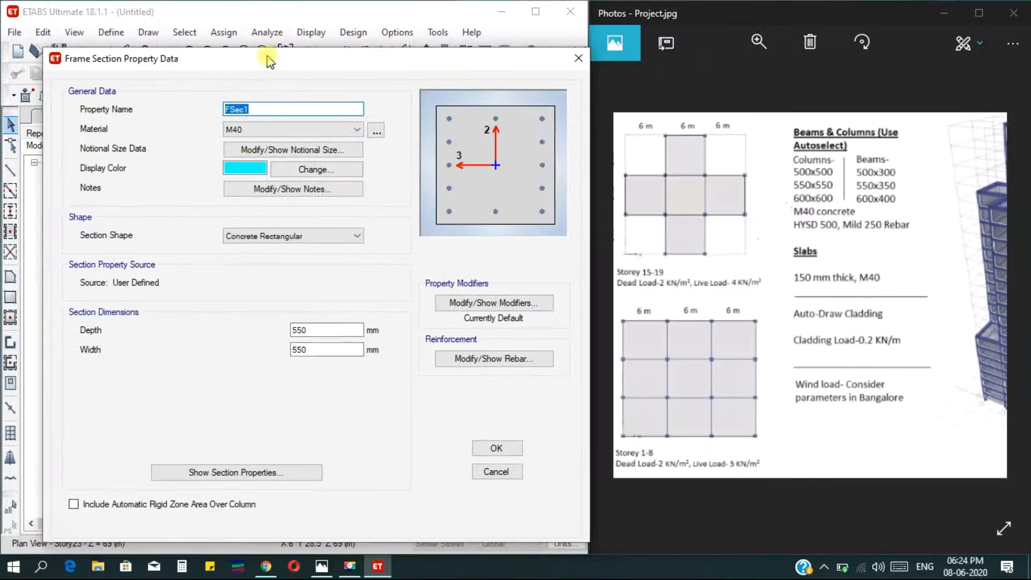
type("C6")
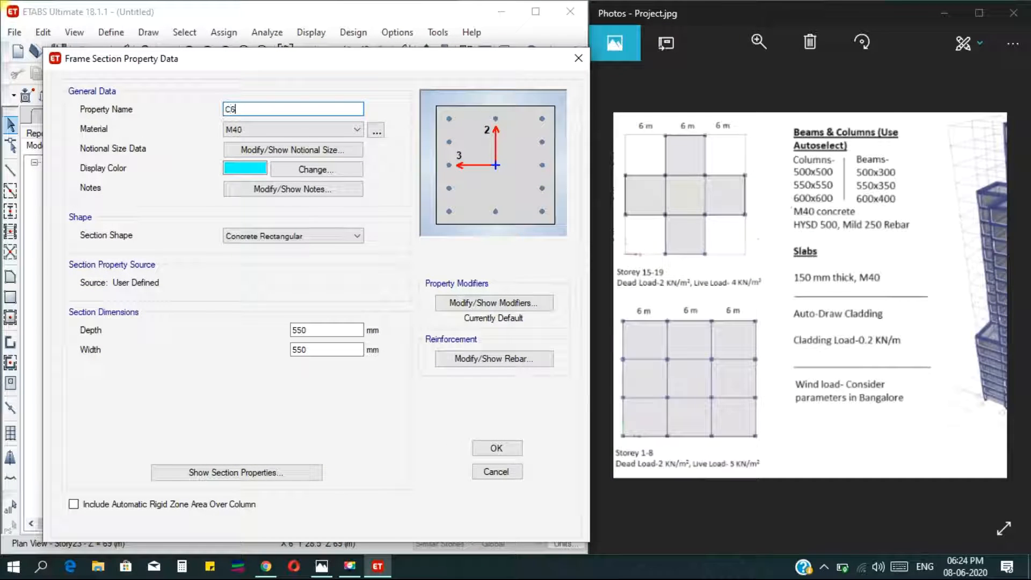
key("BackSpace")
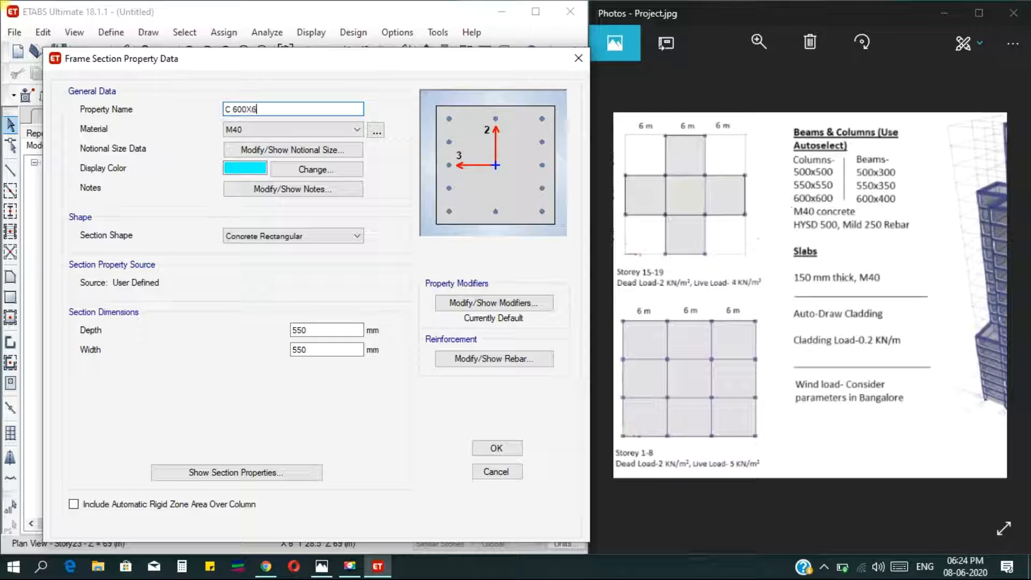
type("600X600")
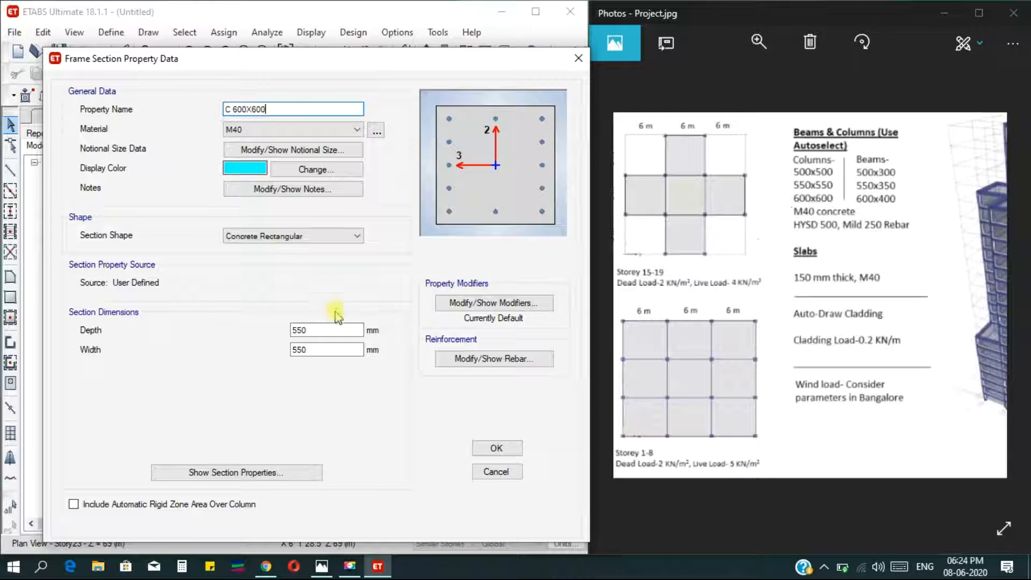
double_click(298, 330)
type("600")
key("Tab")
type("60")
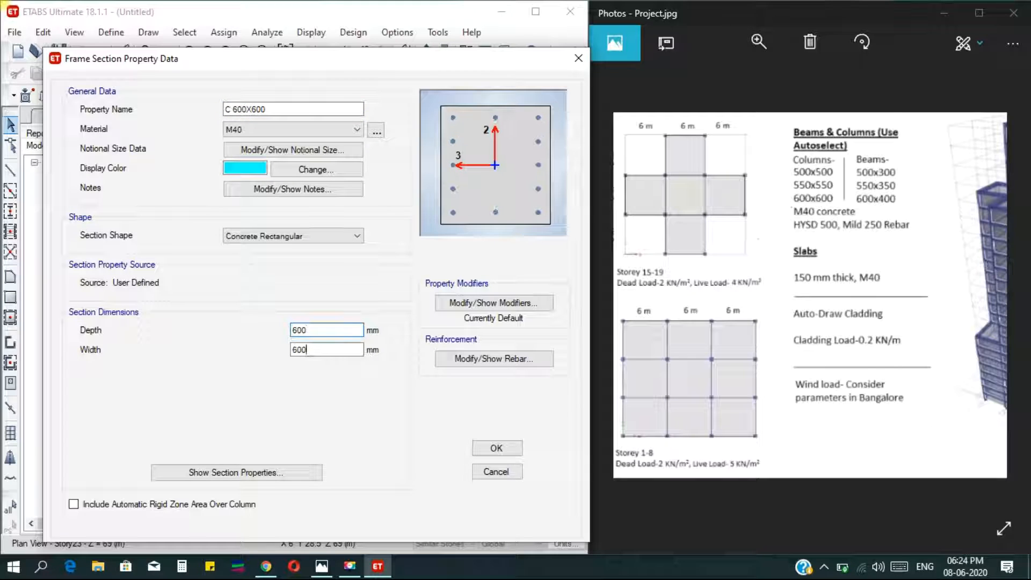
left_click(483, 448)
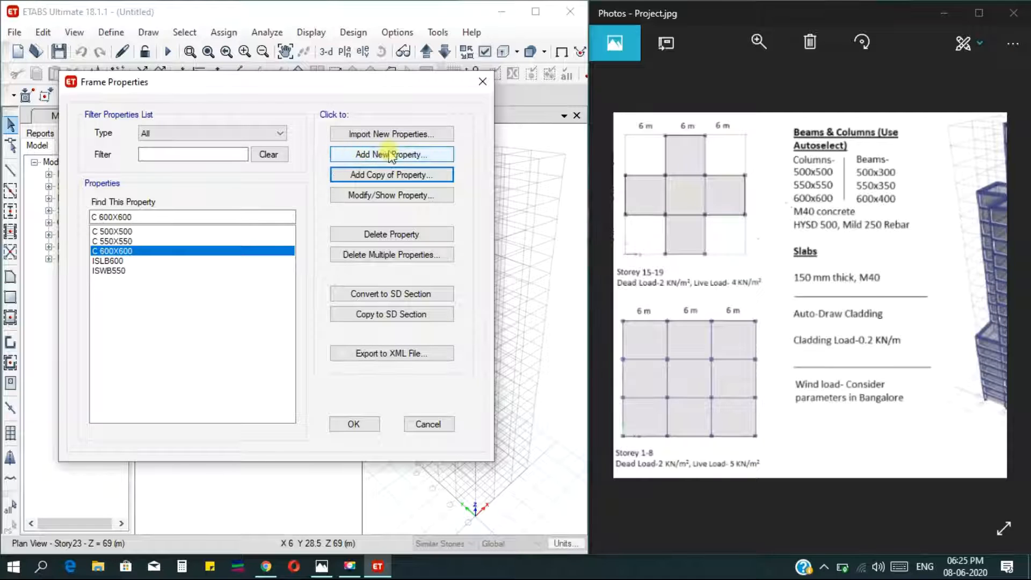
Step: Start a new rectangular concrete frame section named B 500X300 with M40 as its material
left_click(363, 157)
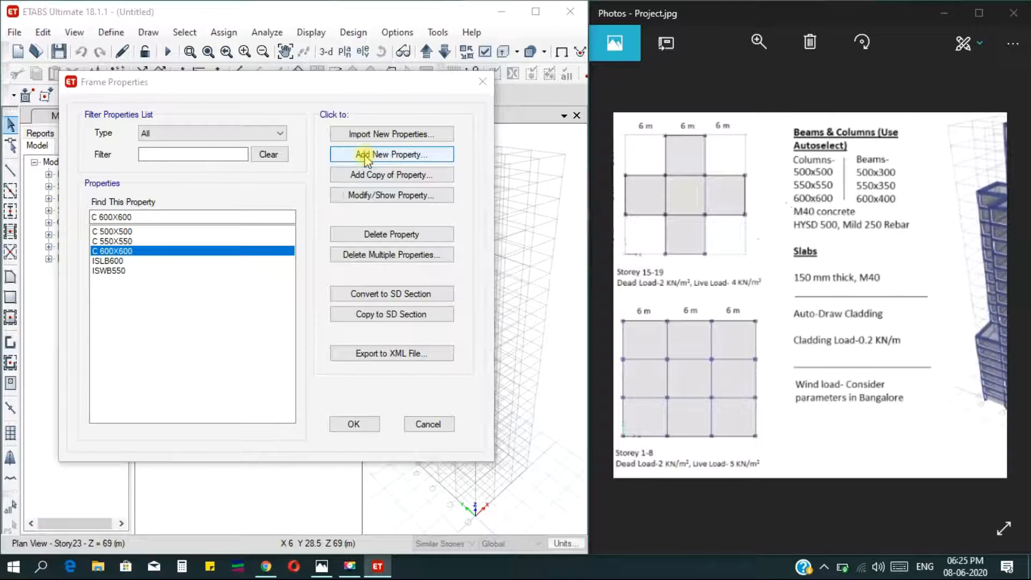
left_click(260, 247)
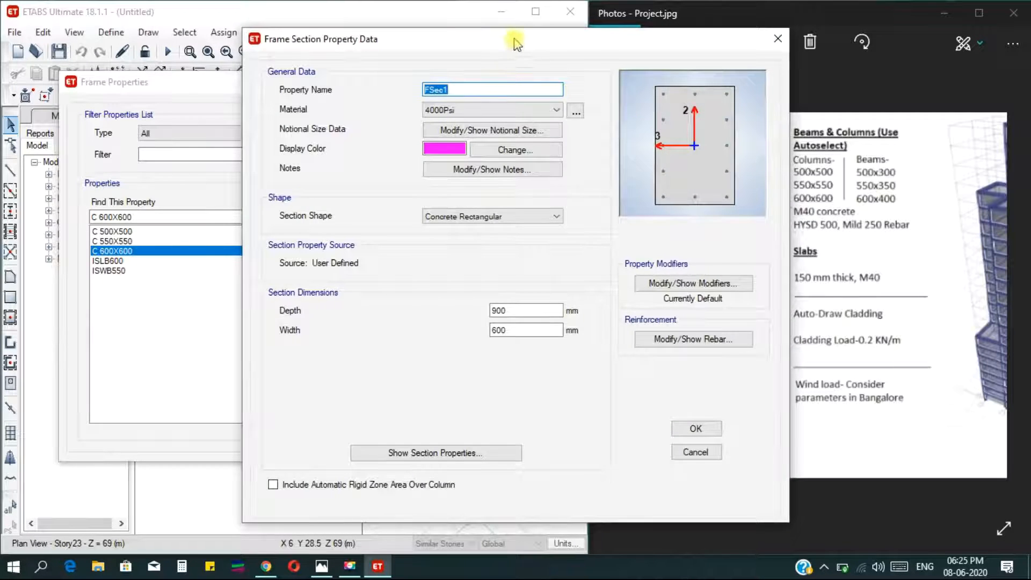
left_click_drag(513, 39, 285, 67)
type("B 500X300")
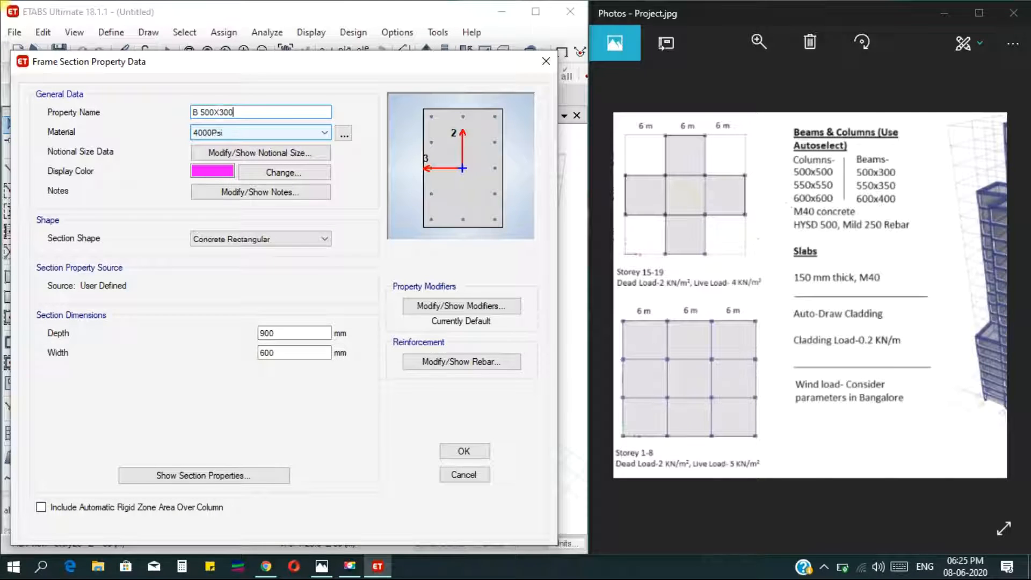
key("Tab")
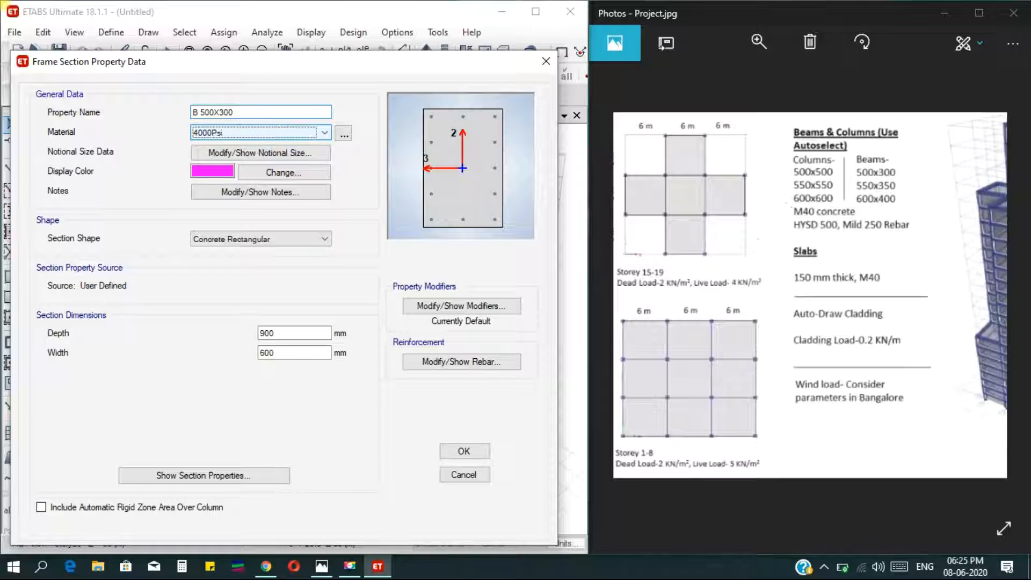
left_click(257, 137)
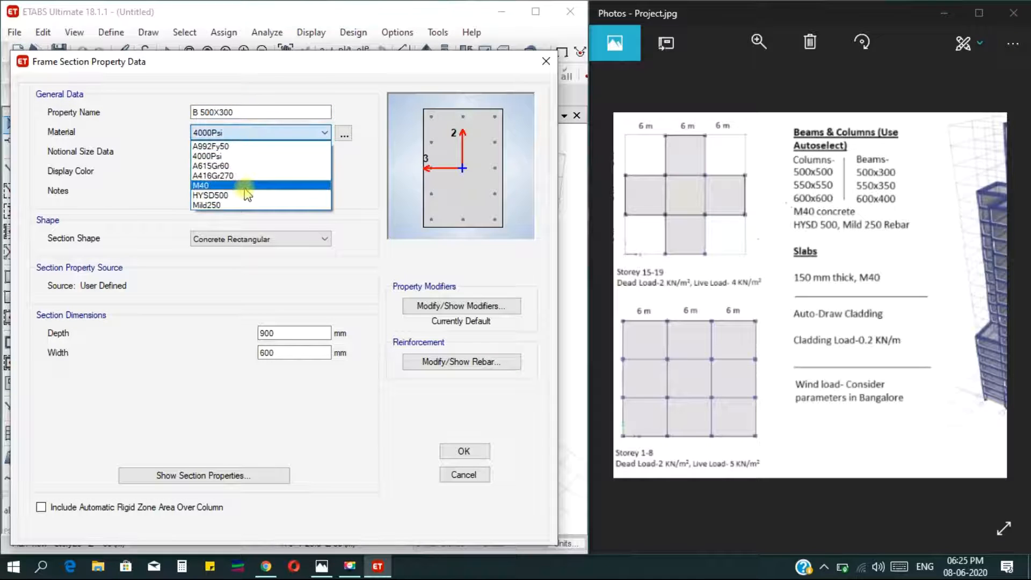
left_click(247, 192)
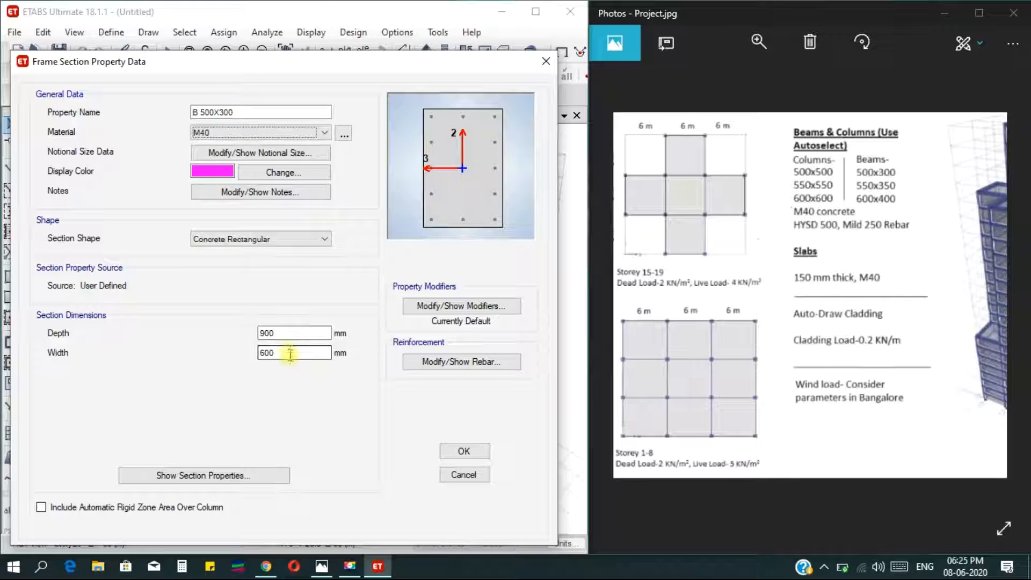
Step: Set the B 500X300 section's depth to 500 mm and width to 300 mm
double_click(280, 333)
type("5")
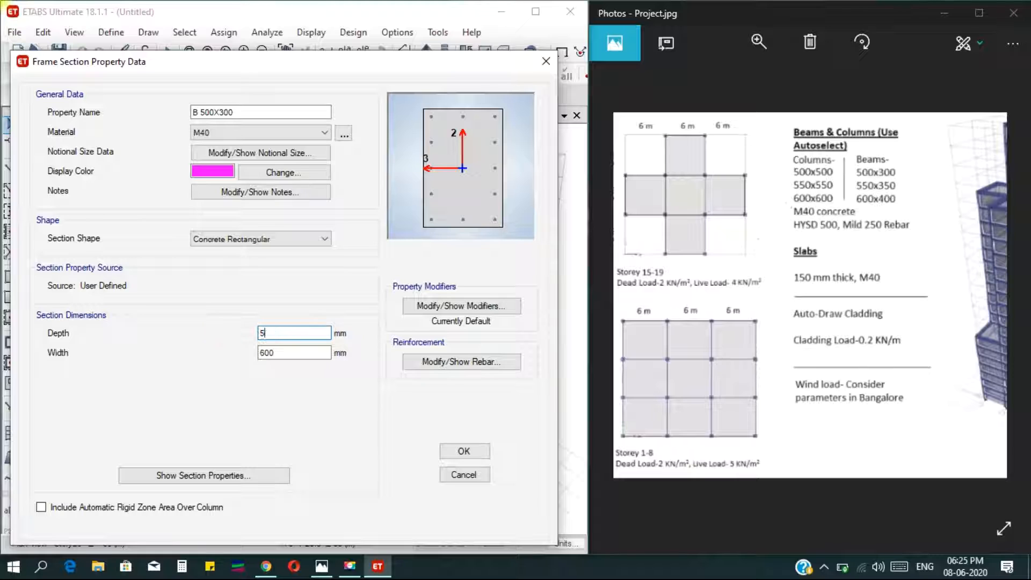
type("00")
key("Tab")
type("300")
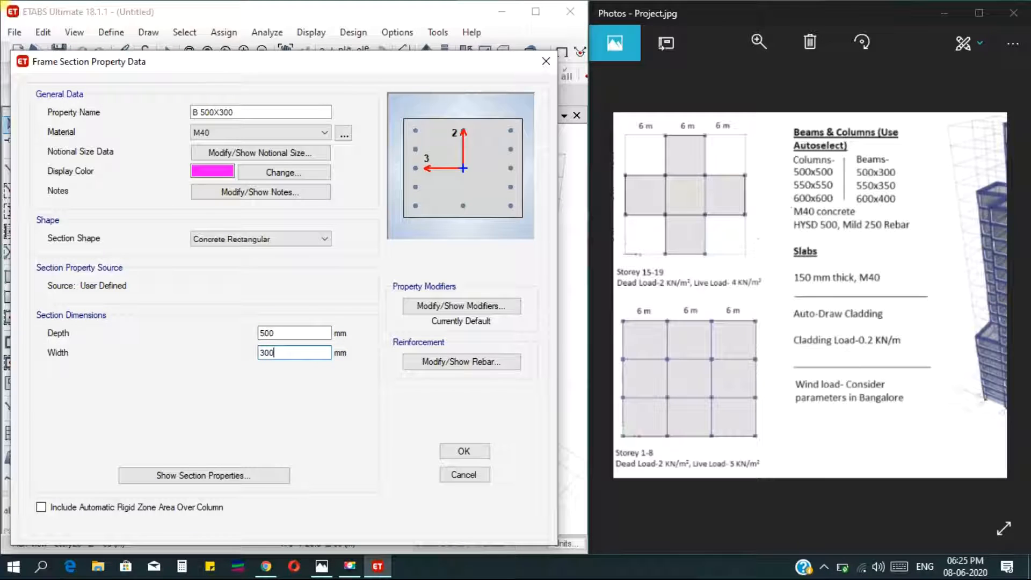
Step: Set the B 500X300 reinforcement to M3 Design Only (Beam) with HYSD500 longitudinal bars and Mild250 ties
left_click(466, 363)
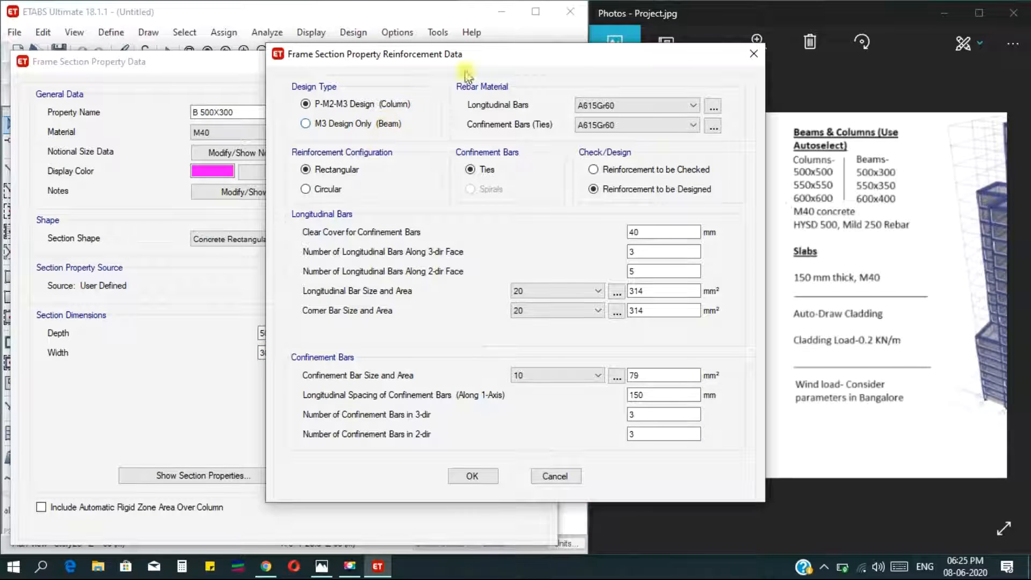
left_click_drag(494, 60, 338, 81)
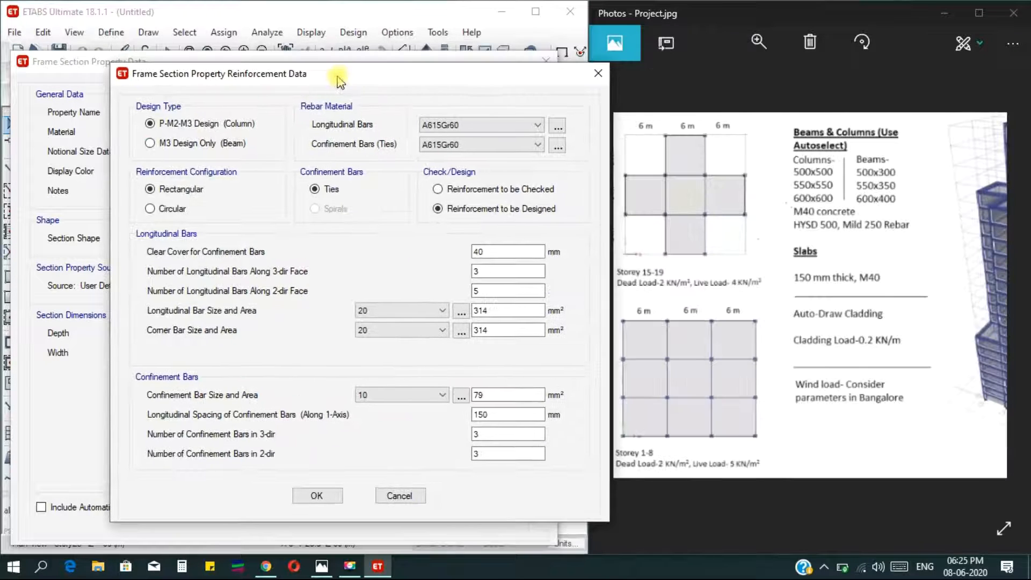
left_click(150, 143)
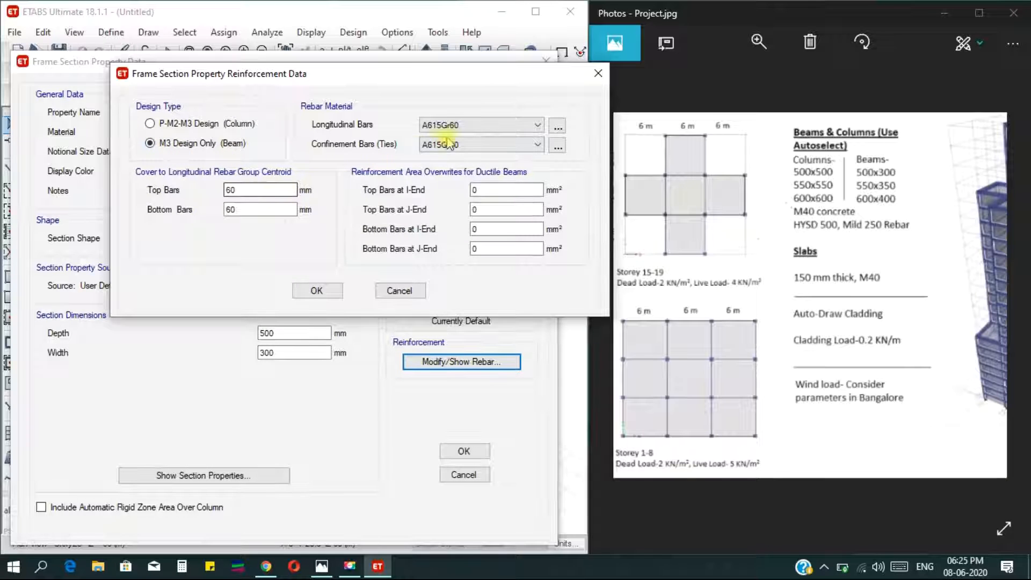
left_click(467, 125)
left_click(464, 148)
left_click(460, 144)
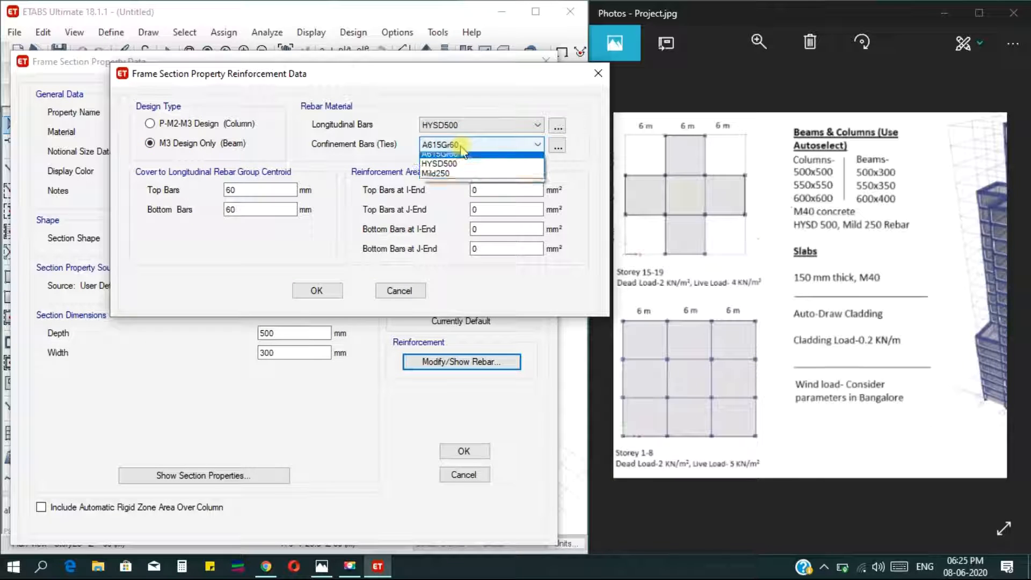
left_click(456, 178)
Step: Set the top and bottom bar covers of B 500X300 to 25 mm, recheck the reinforcement data and accept the section
left_click_drag(244, 190, 217, 194)
type("25")
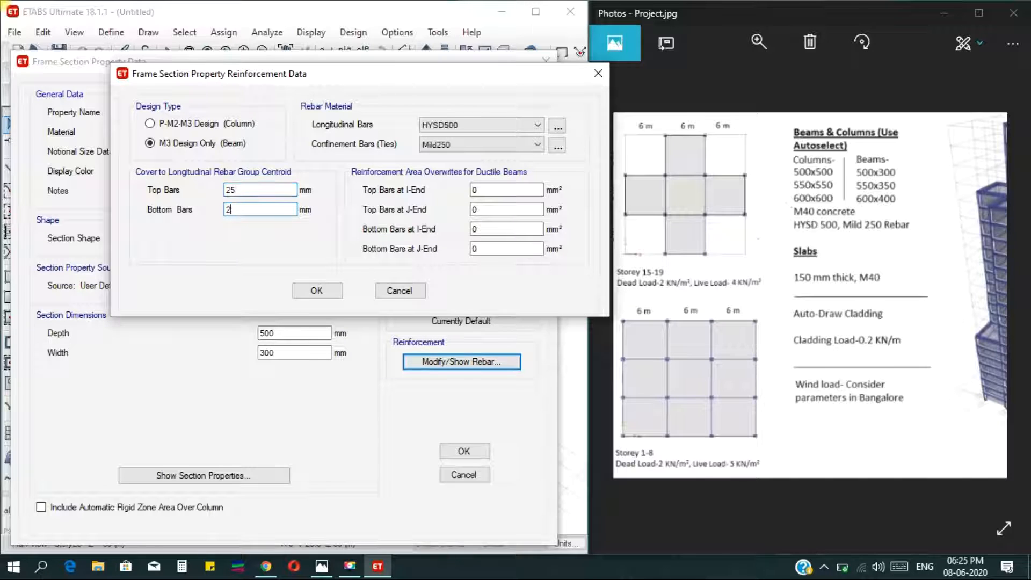
left_click(316, 291)
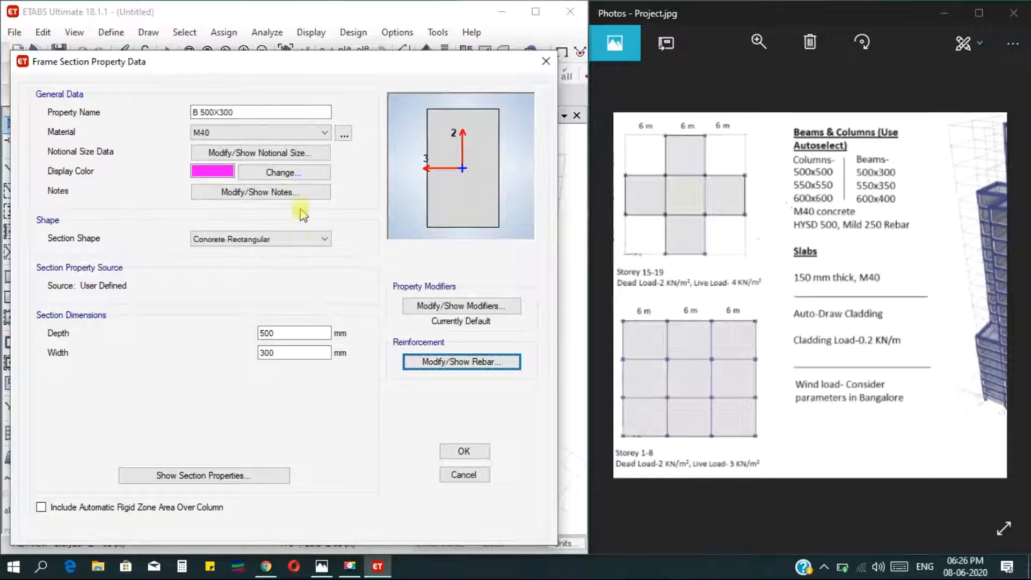
left_click(435, 362)
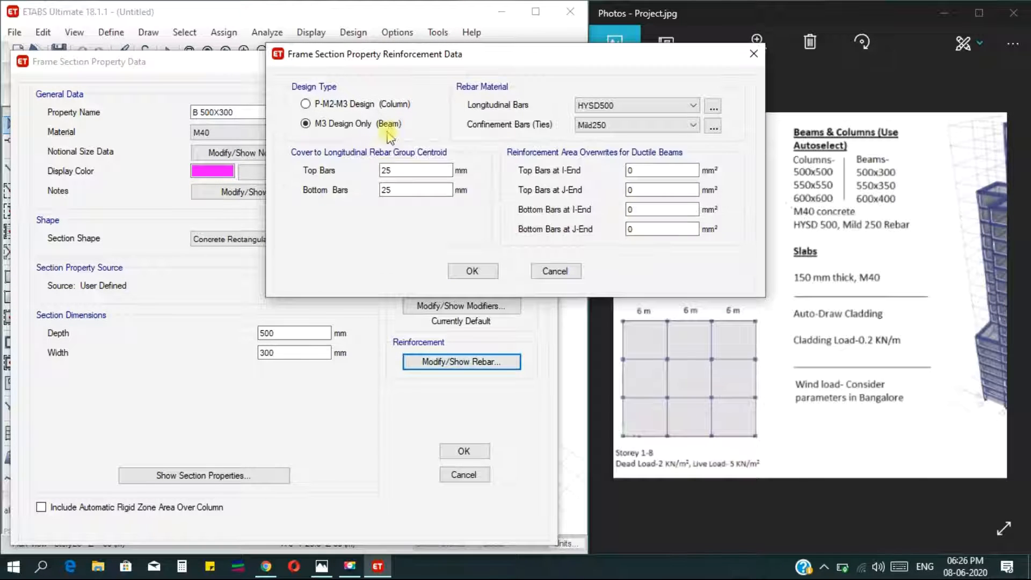
left_click(472, 271)
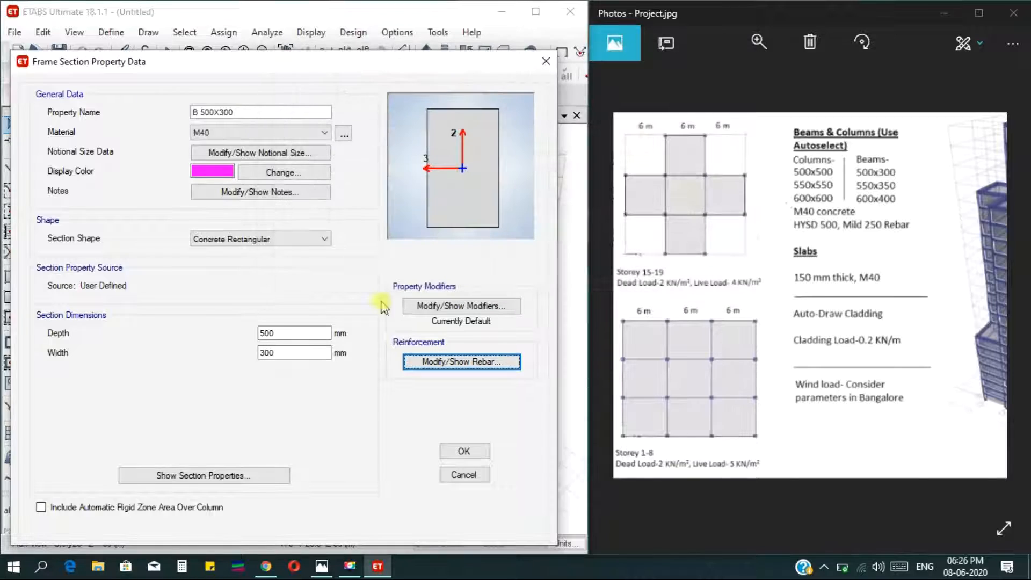
left_click(462, 451)
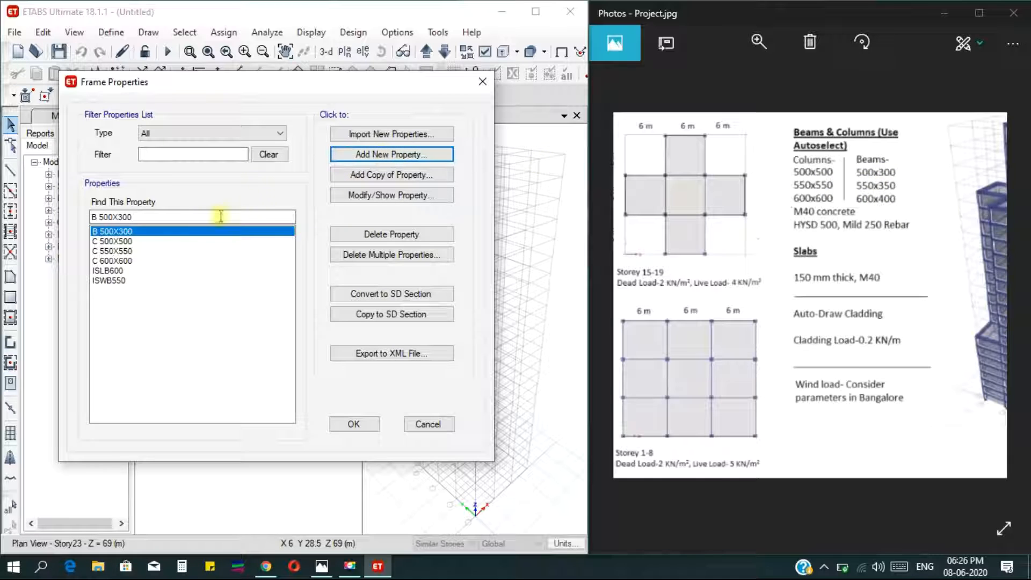
Step: Copy the B 500X300 section as B 550X350 with a depth of 550 mm and width of 350 mm
left_click(386, 174)
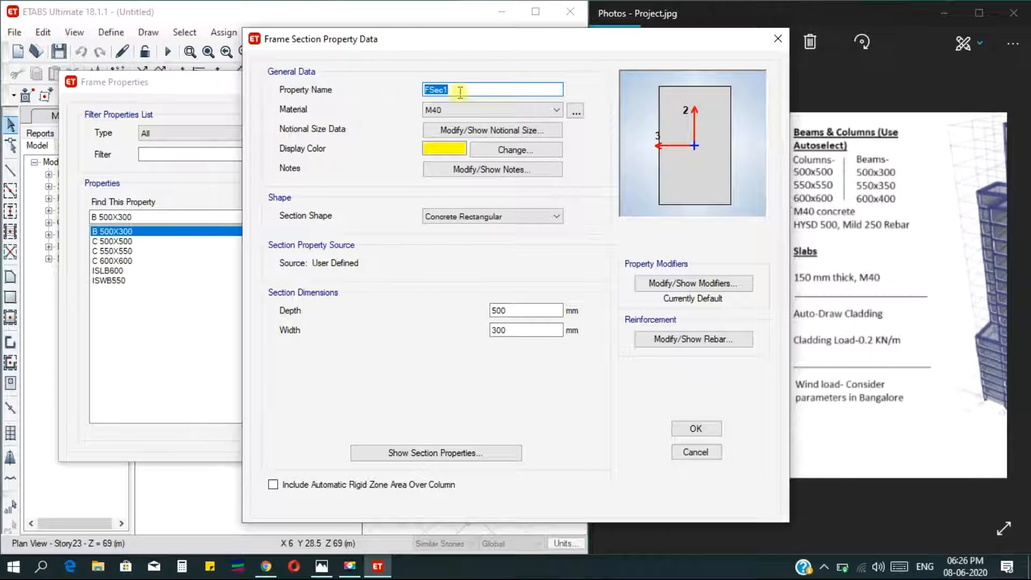
left_click_drag(482, 40, 363, 49)
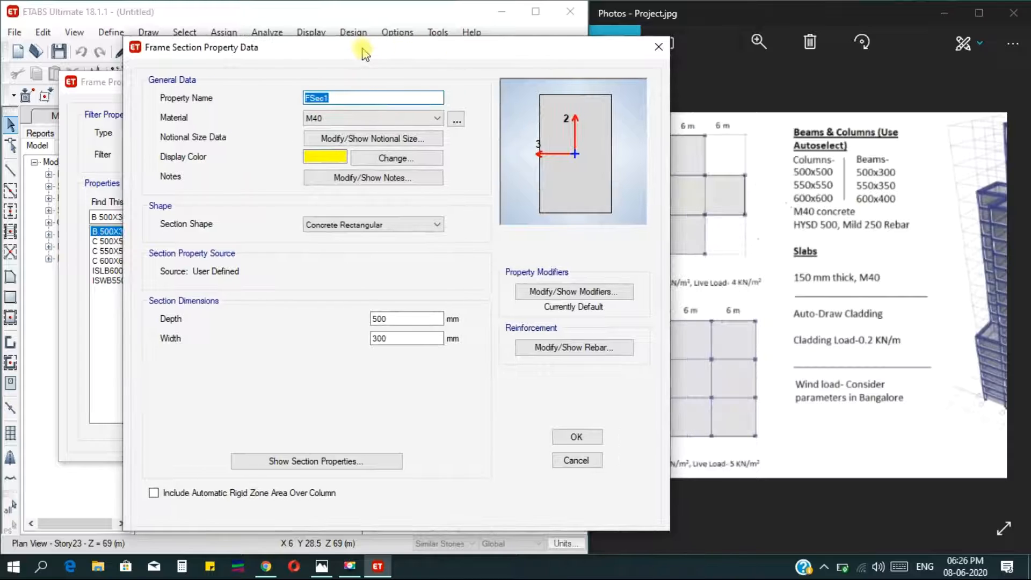
type("B 550X350")
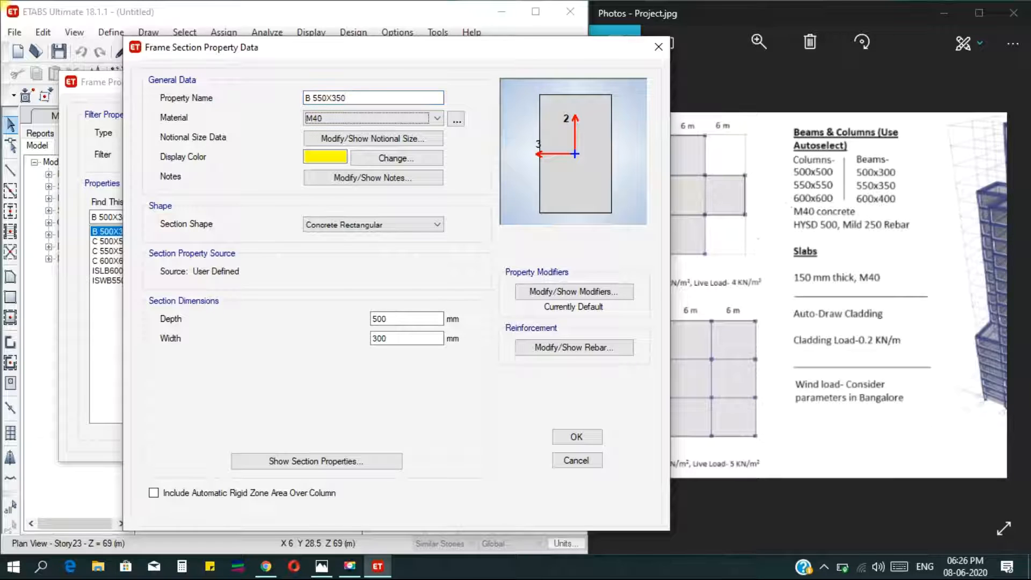
left_click_drag(392, 319, 354, 324)
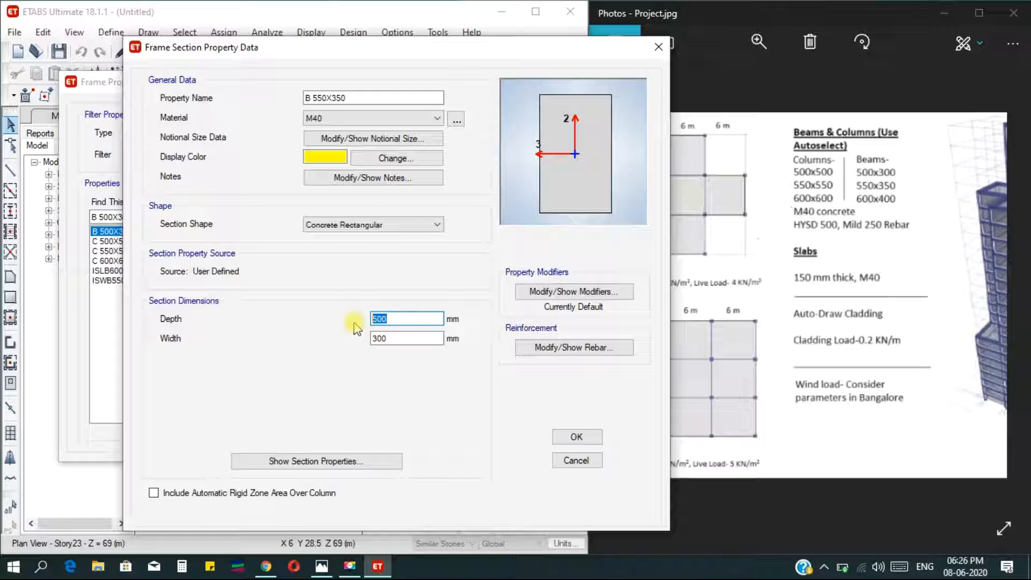
type("550")
key("Tab")
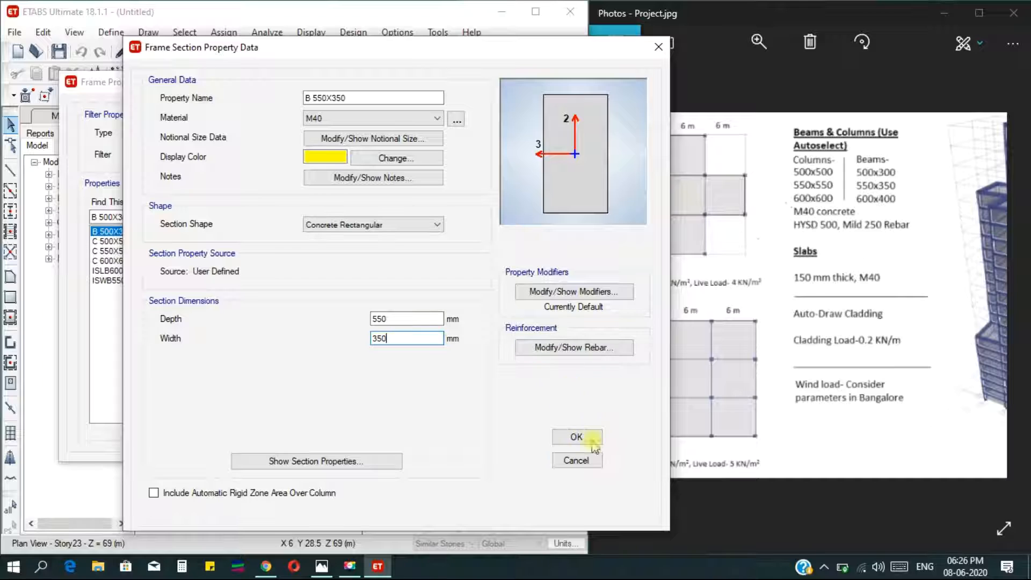
left_click(575, 437)
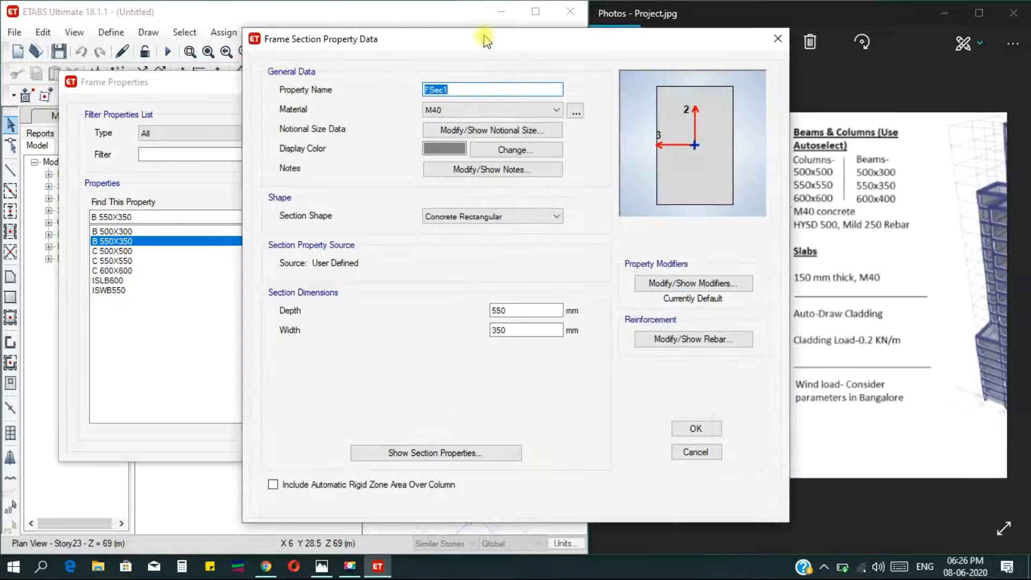
Step: Copy the B 550X350 section as B 600X400 with a depth of 600 mm and width of 400 mm
left_click_drag(486, 39, 369, 42)
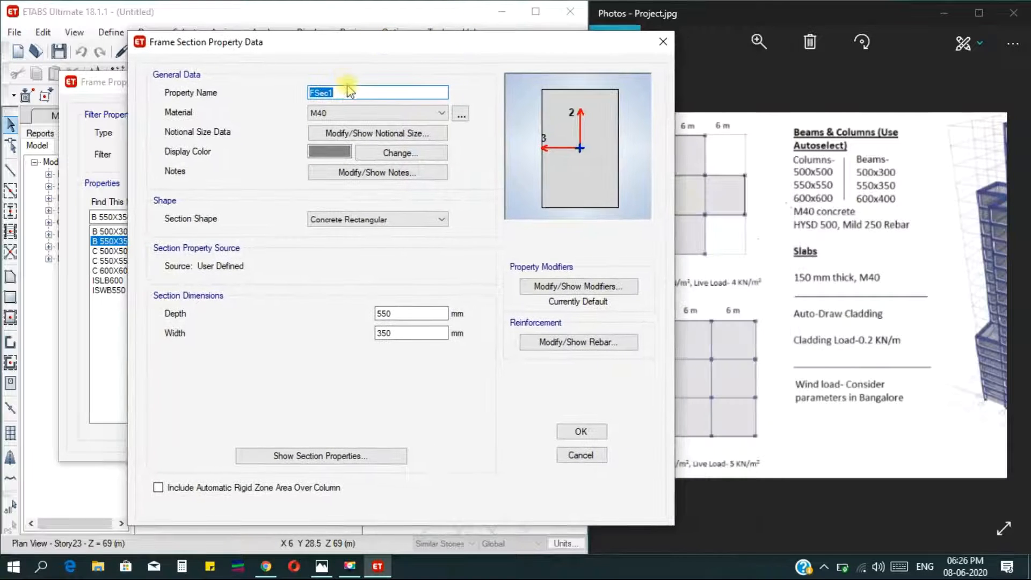
type("B ")
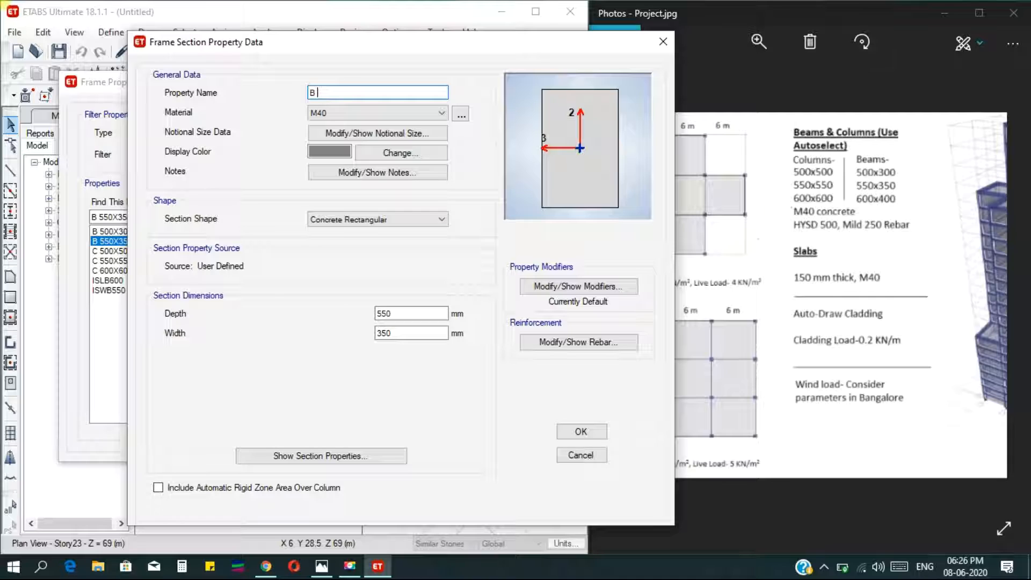
type("600X400")
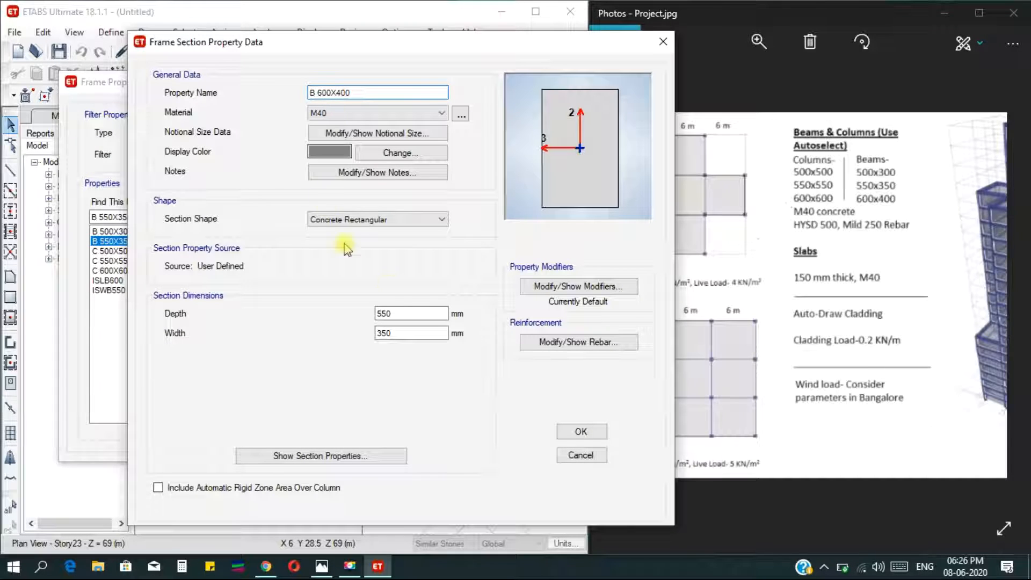
left_click_drag(401, 313, 318, 315)
type("600")
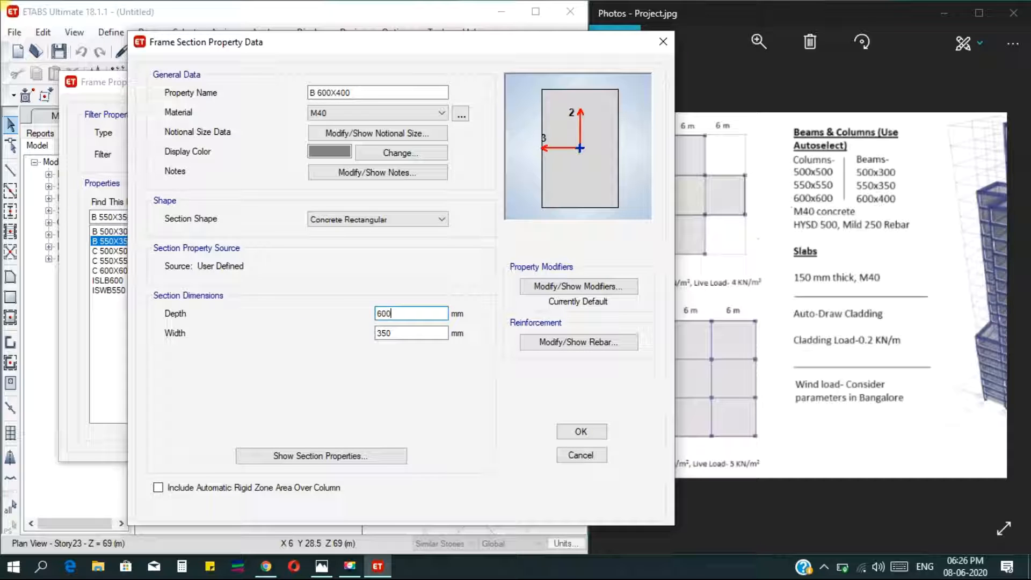
key("Tab")
type("4")
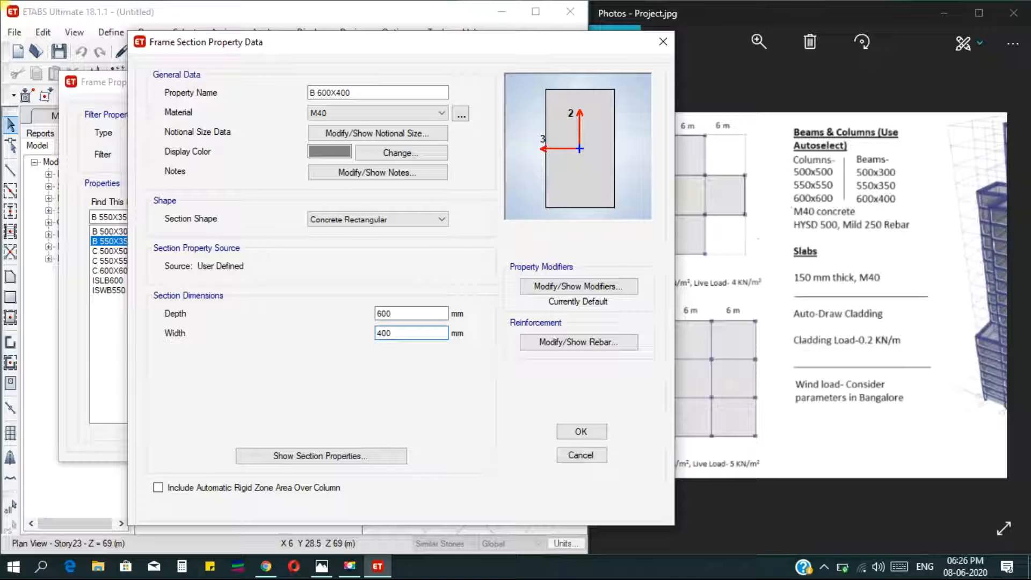
left_click(580, 432)
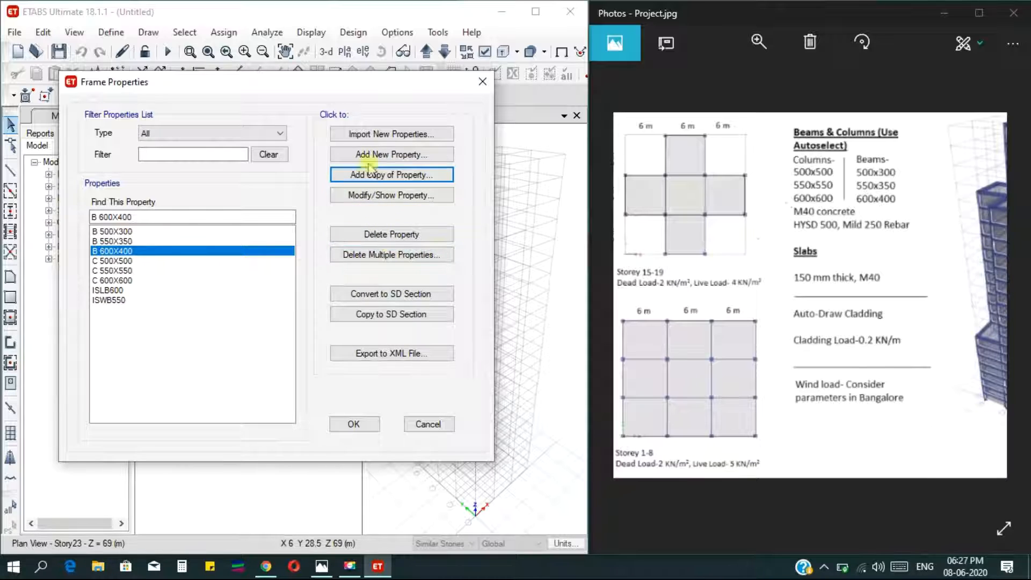
Step: Start a new auto select list frame property with Concrete design type, named Auto Beam Property
left_click(128, 242)
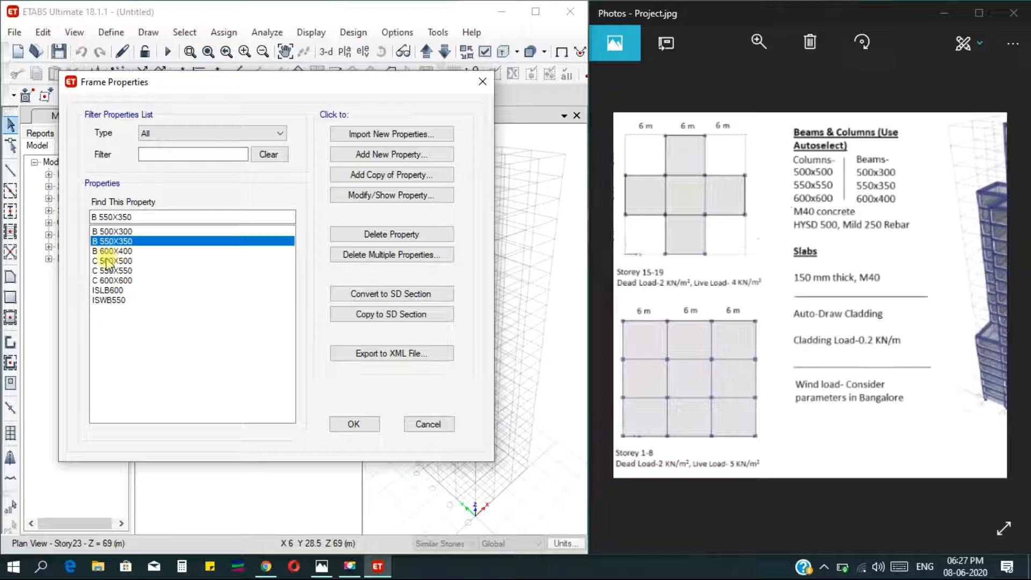
left_click(370, 155)
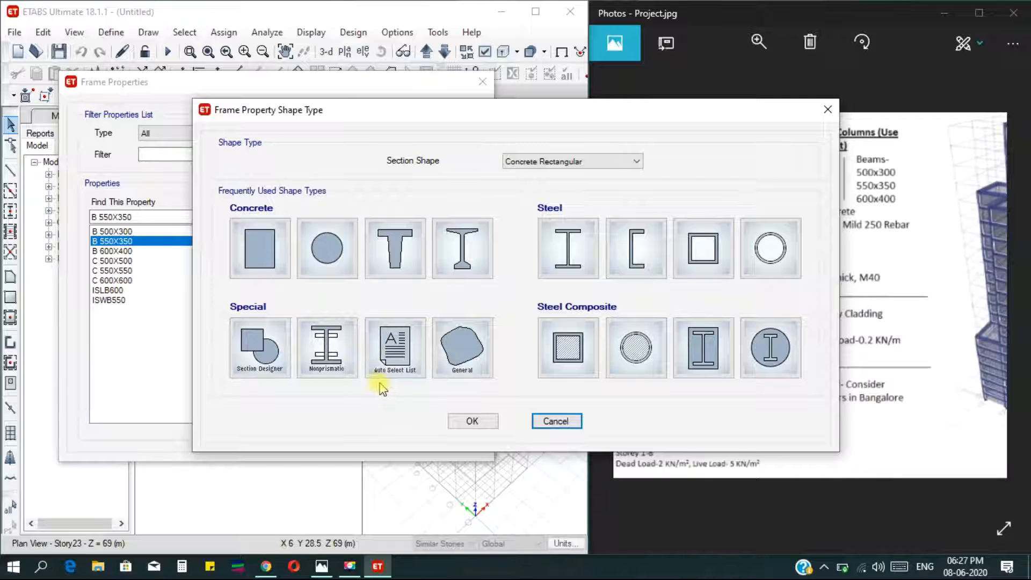
left_click(393, 359)
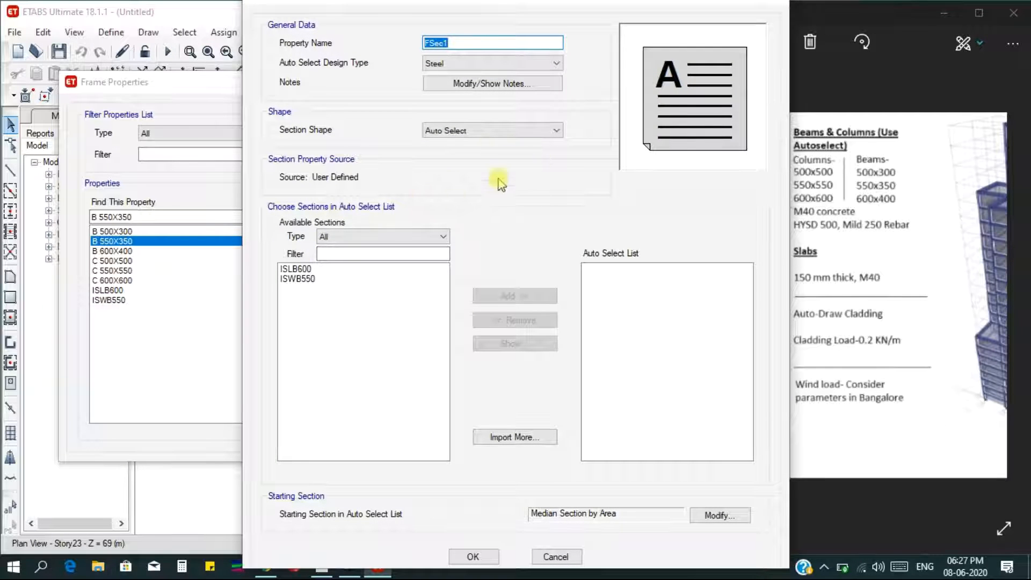
left_click(476, 63)
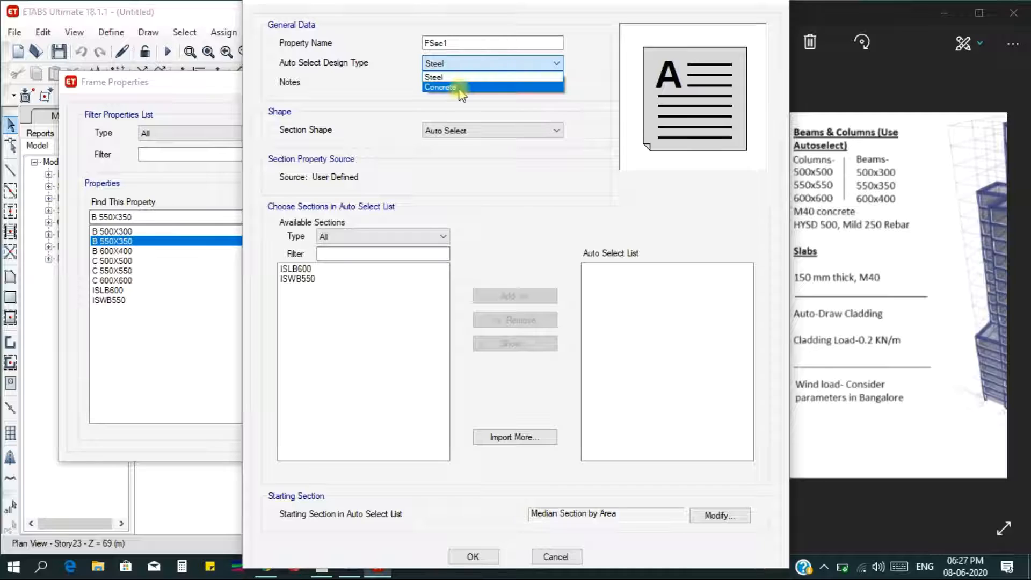
left_click(461, 88)
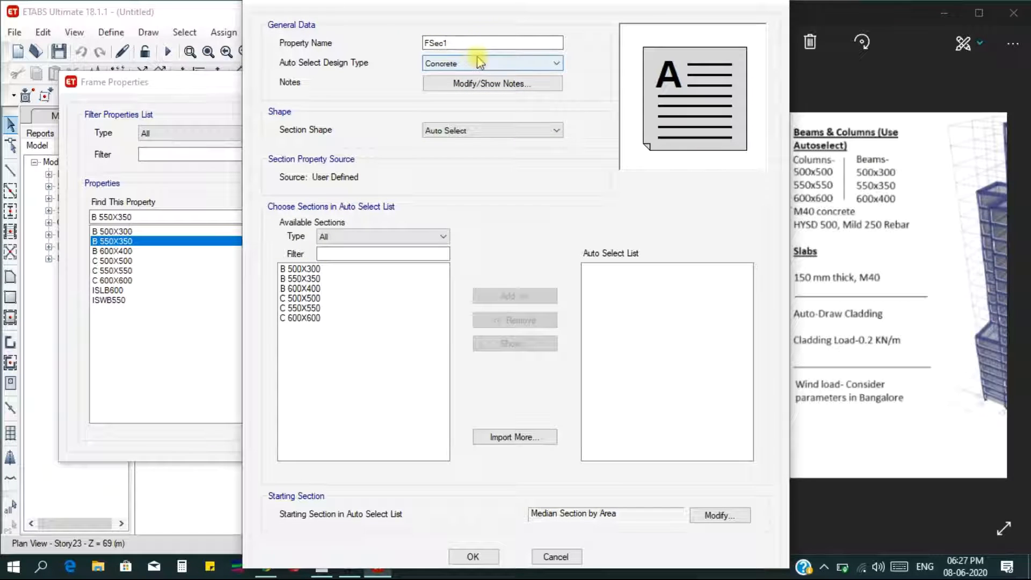
double_click(465, 43)
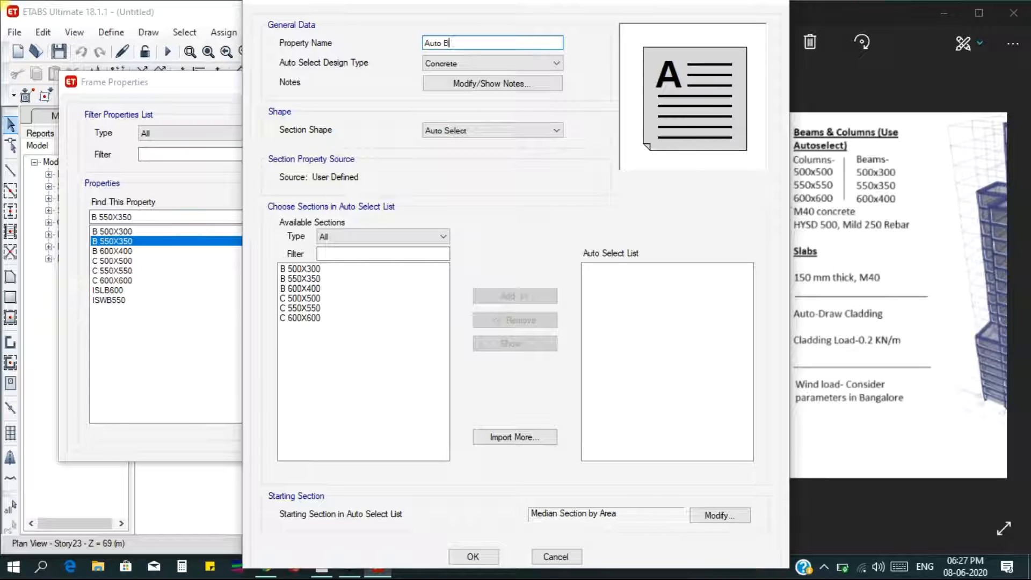
type("Auto Beam Property")
Step: Add B 500X300, B 550X350 and B 600X400 to the auto select list and accept it
left_click_drag(298, 269, 299, 290)
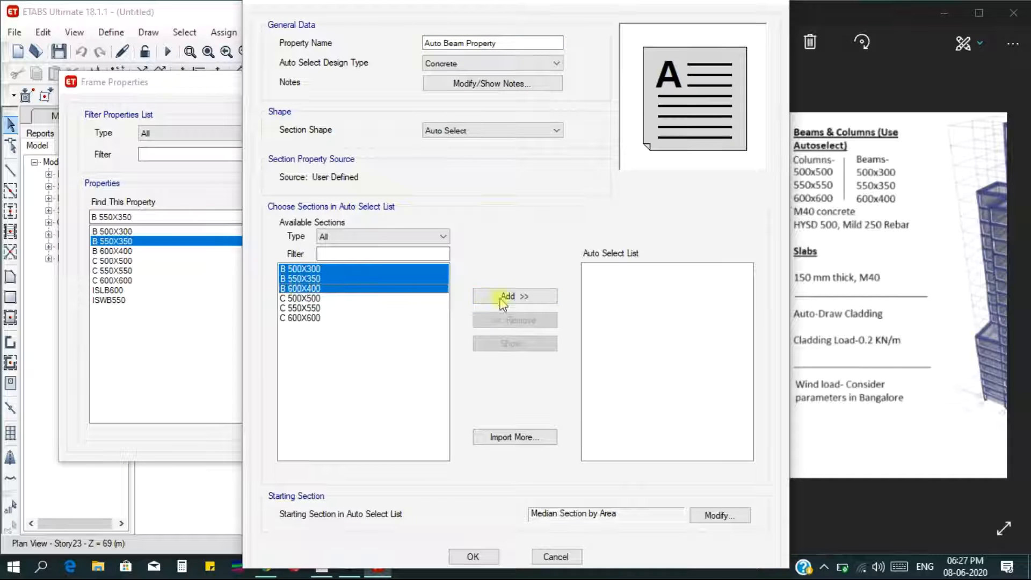
left_click(524, 298)
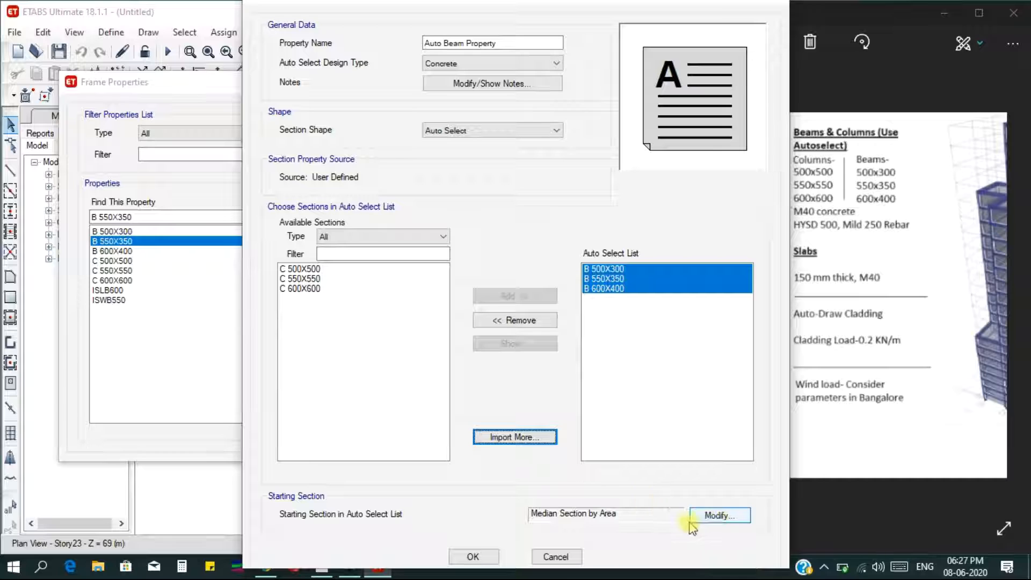
left_click(472, 557)
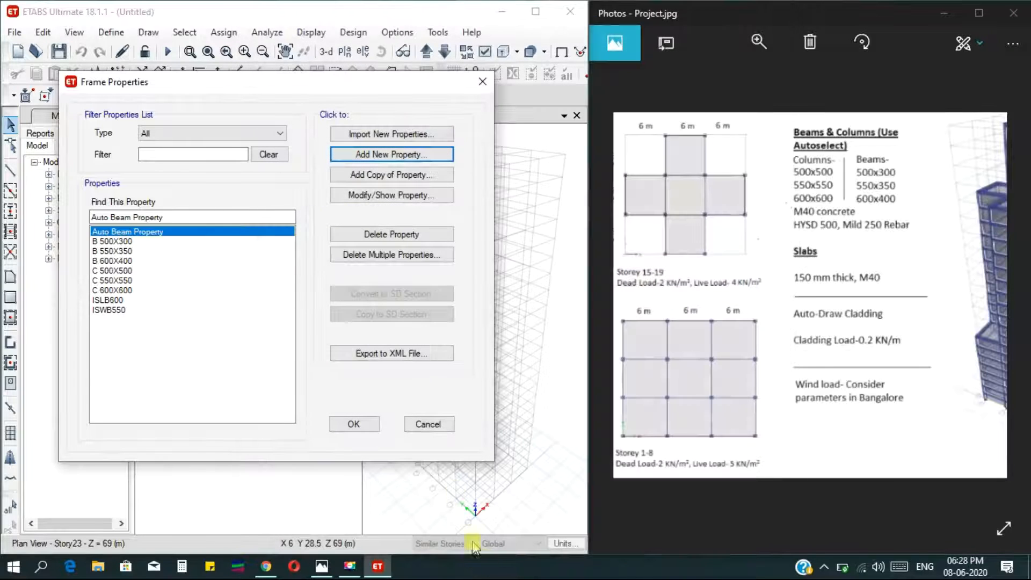
Step: Start a new auto select list frame property with Concrete design type, named Auto column list
left_click(386, 156)
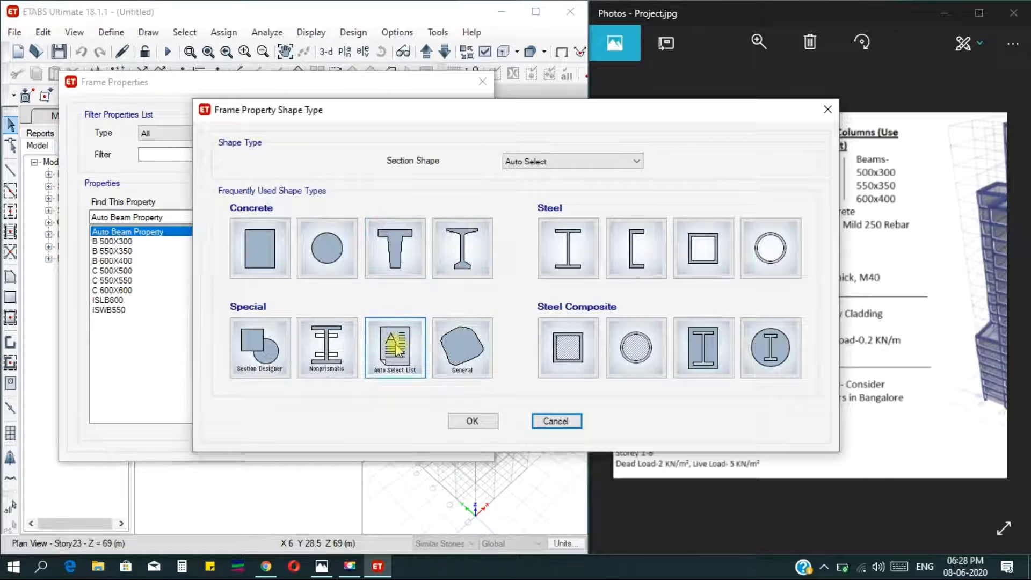
left_click(396, 347)
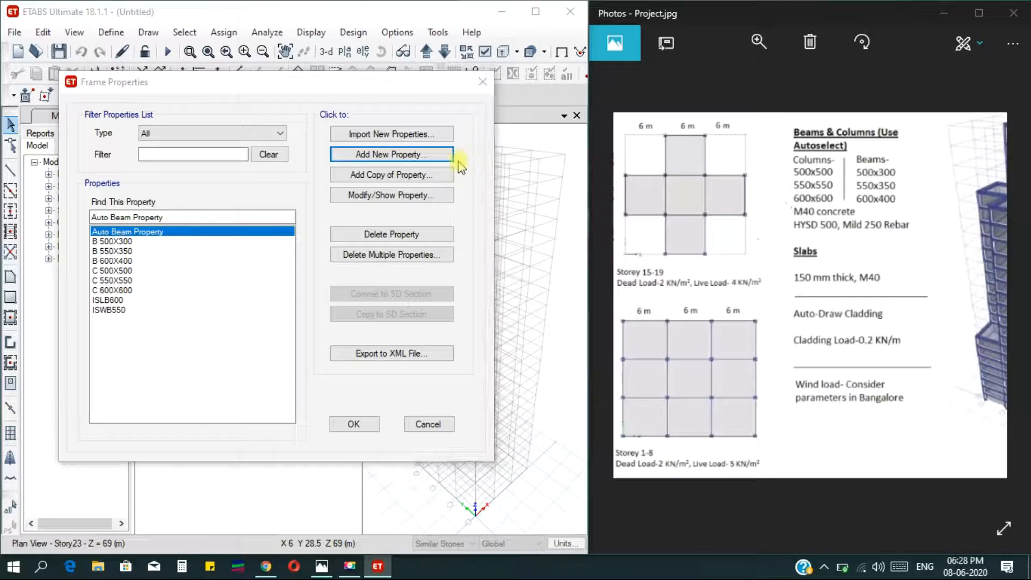
type("Auto column list")
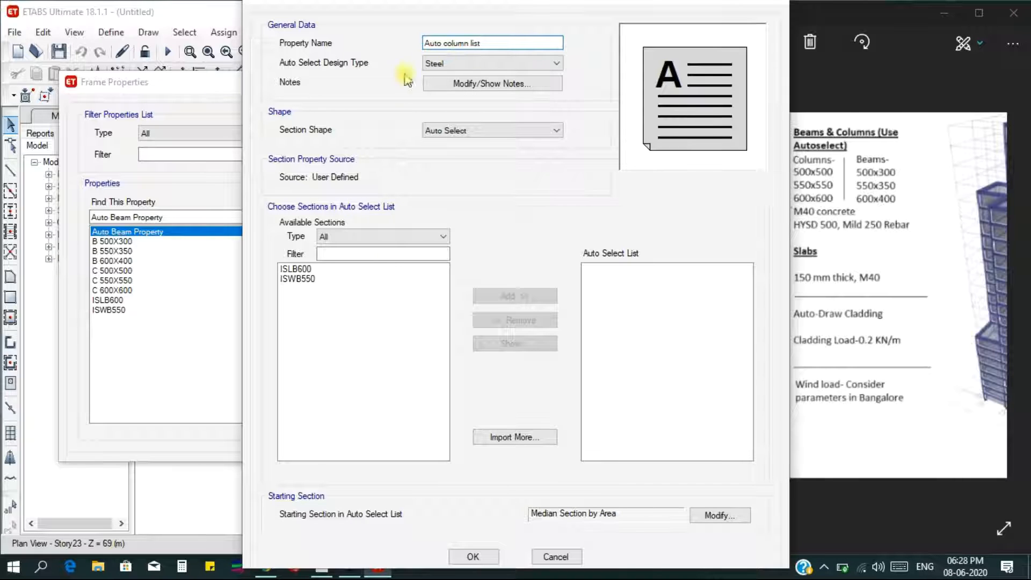
left_click(375, 239)
left_click(374, 238)
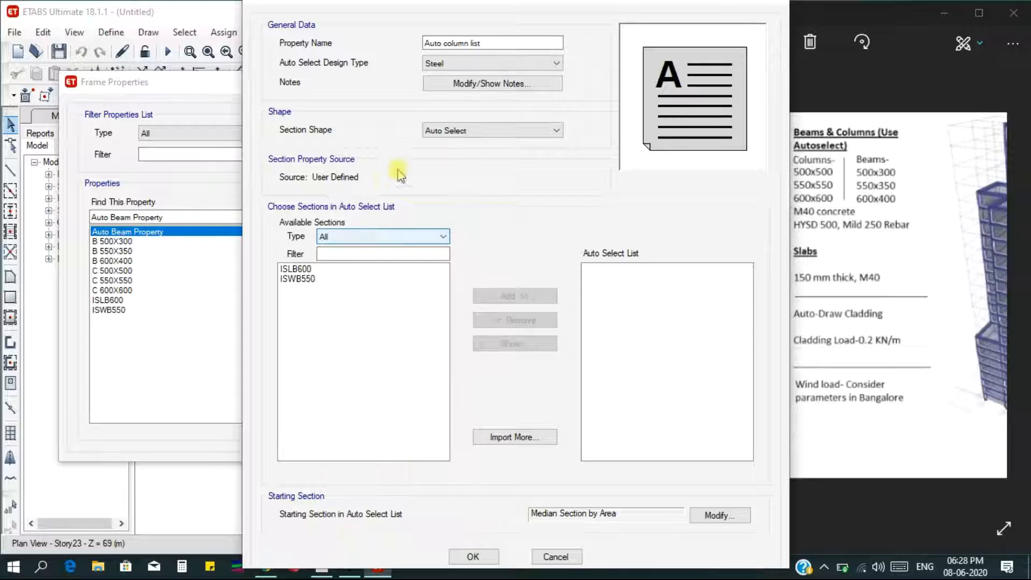
left_click(462, 63)
left_click(466, 83)
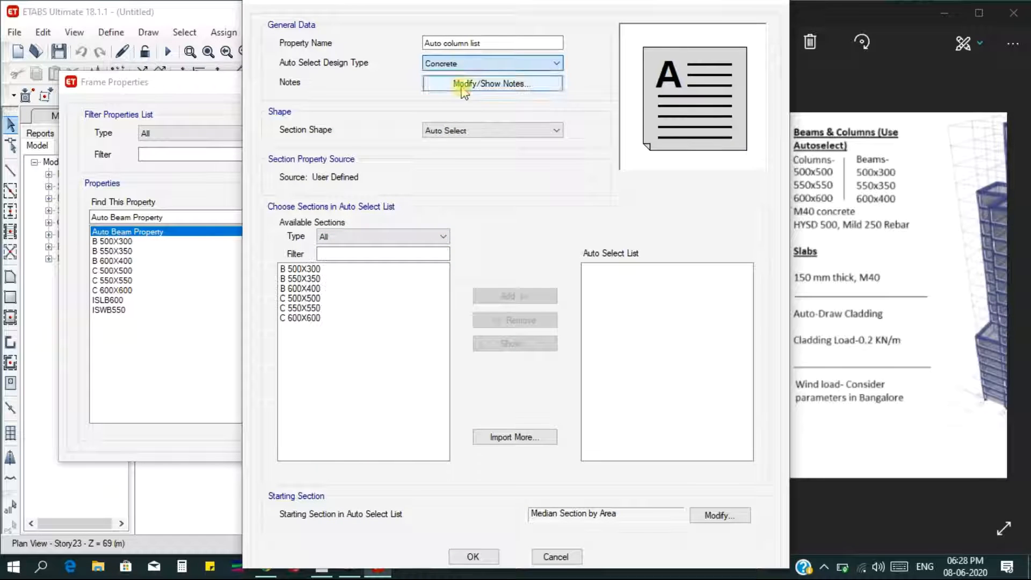
Step: Add C 500X500, C 550X550 and C 600X600 to the auto select list and accept the frame properties
left_click_drag(299, 298, 301, 319)
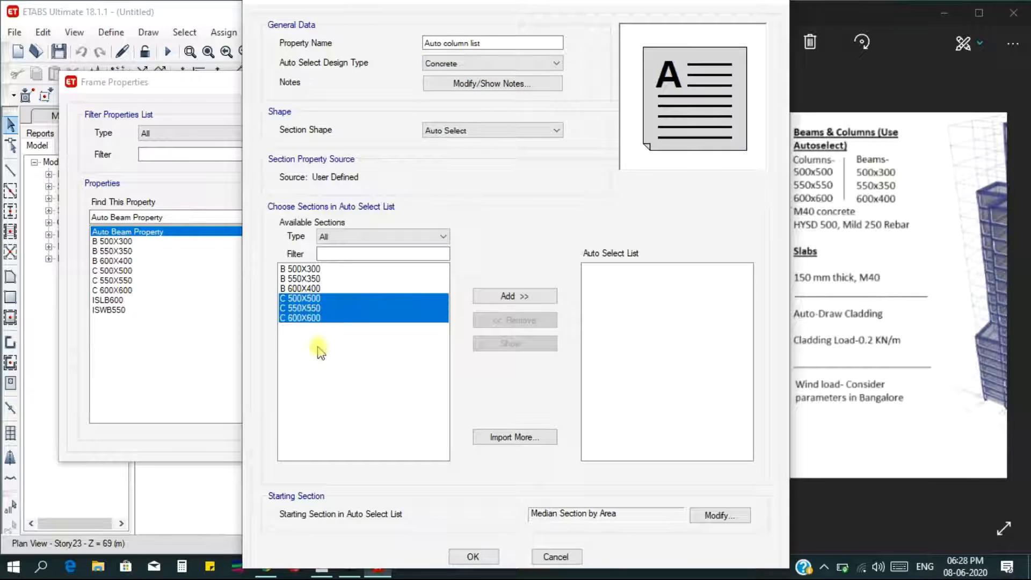
left_click(473, 556)
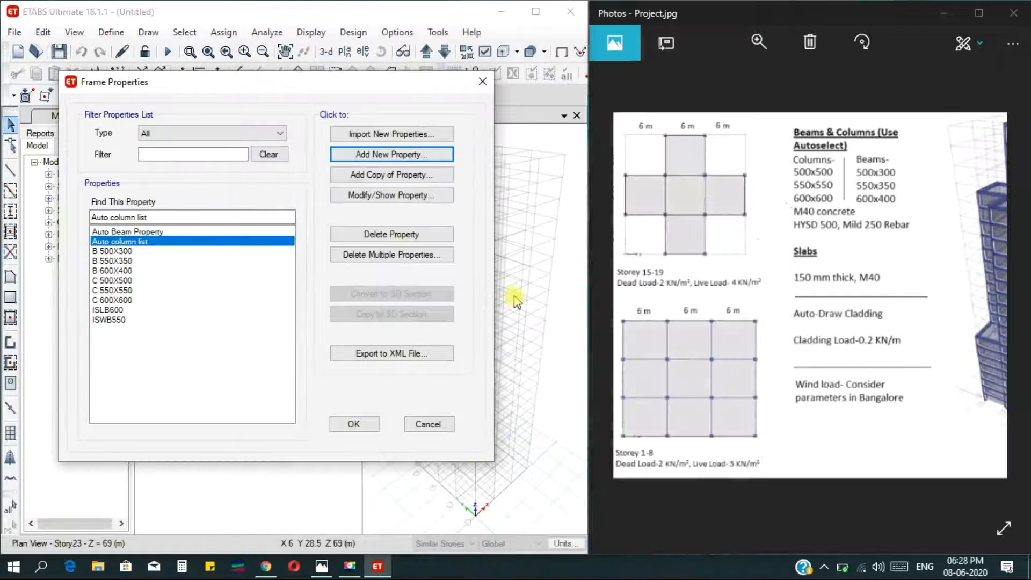
left_click(134, 231)
left_click(135, 241)
left_click(134, 234)
left_click(139, 242)
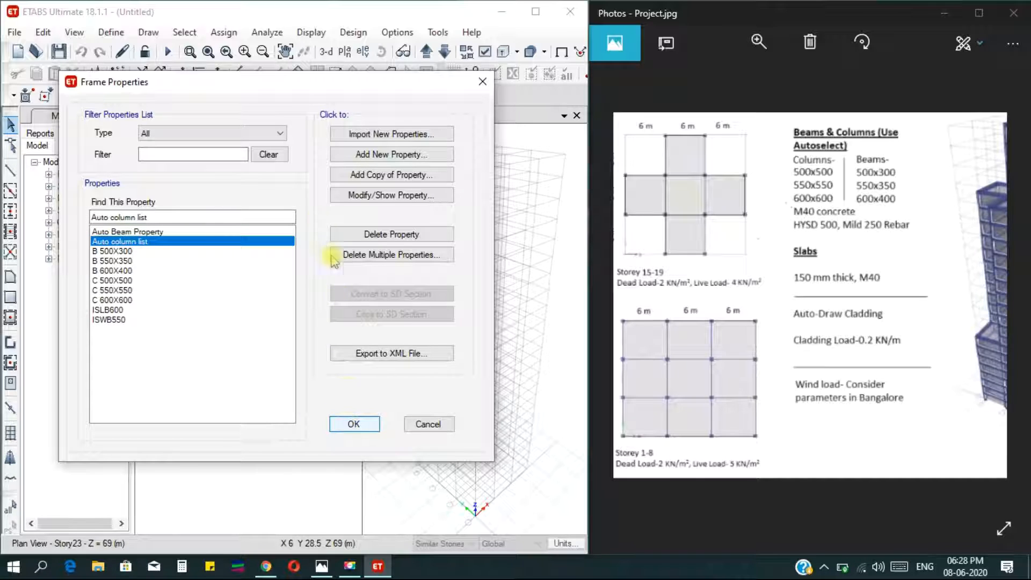
key("Return")
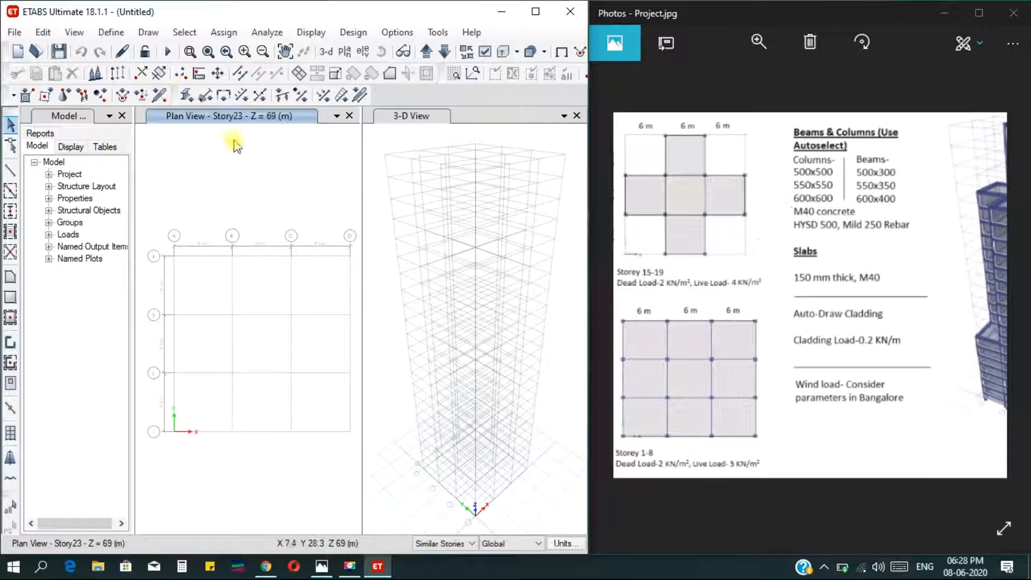
Step: Start a new slab section property named Slab 150
left_click(111, 33)
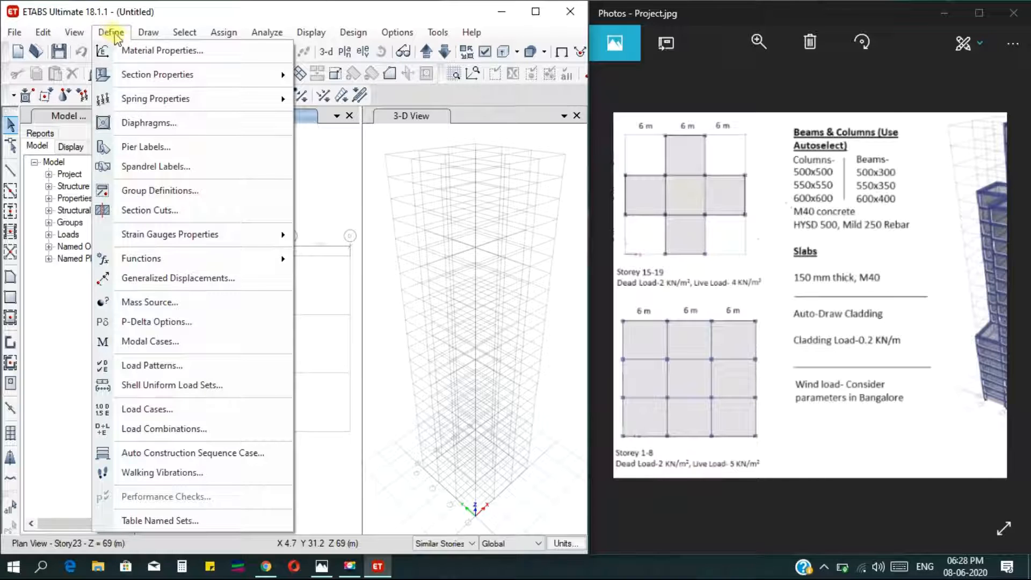
mouse_move(175, 80)
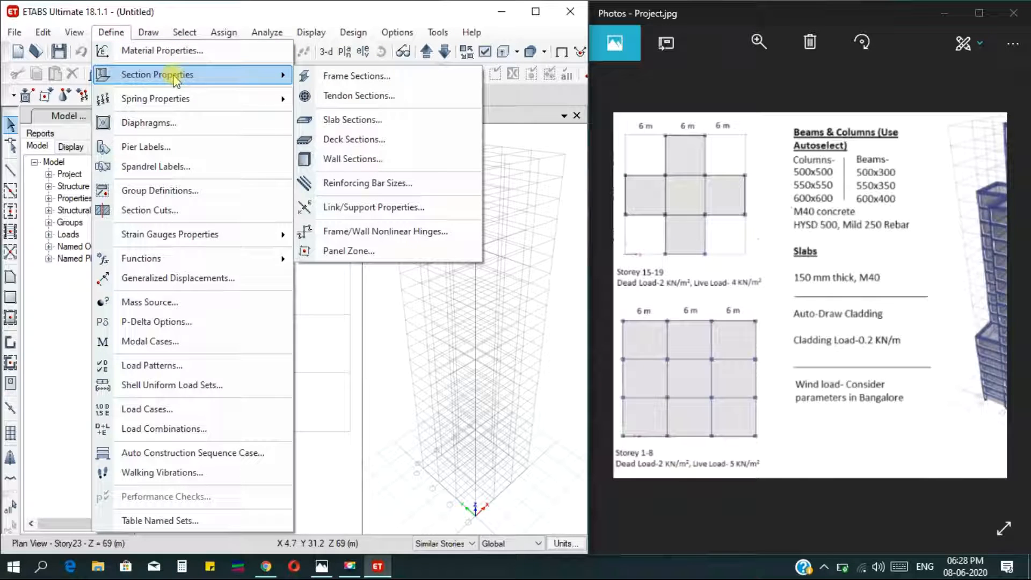
left_click(359, 121)
left_click_drag(421, 172, 200, 133)
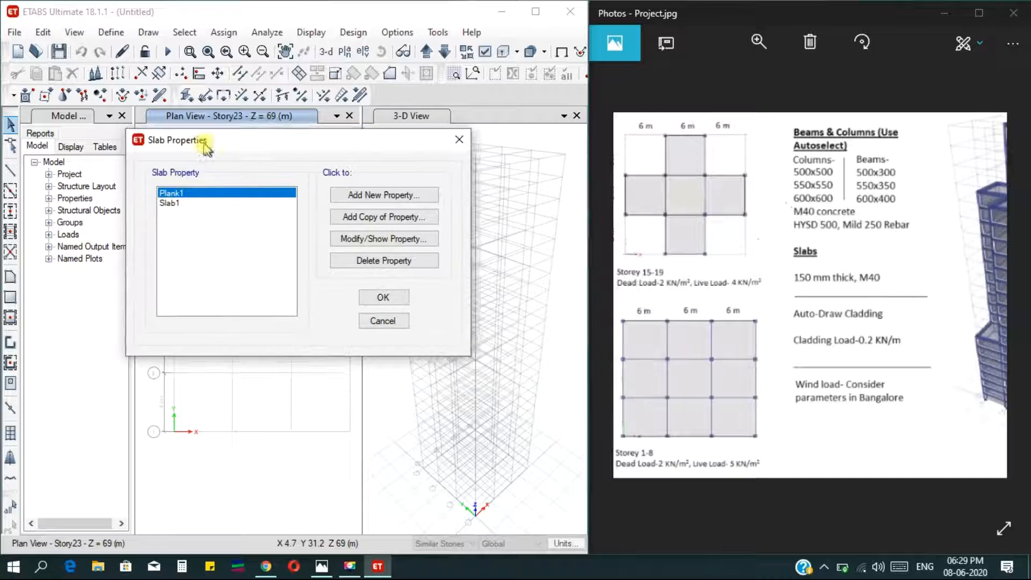
left_click(359, 200)
double_click(540, 119)
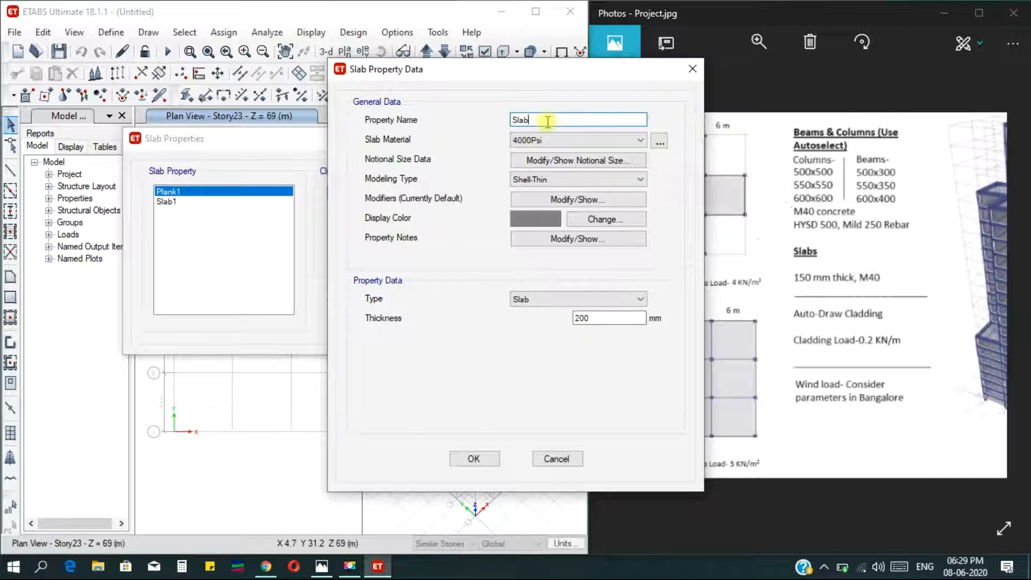
type("Slab 150")
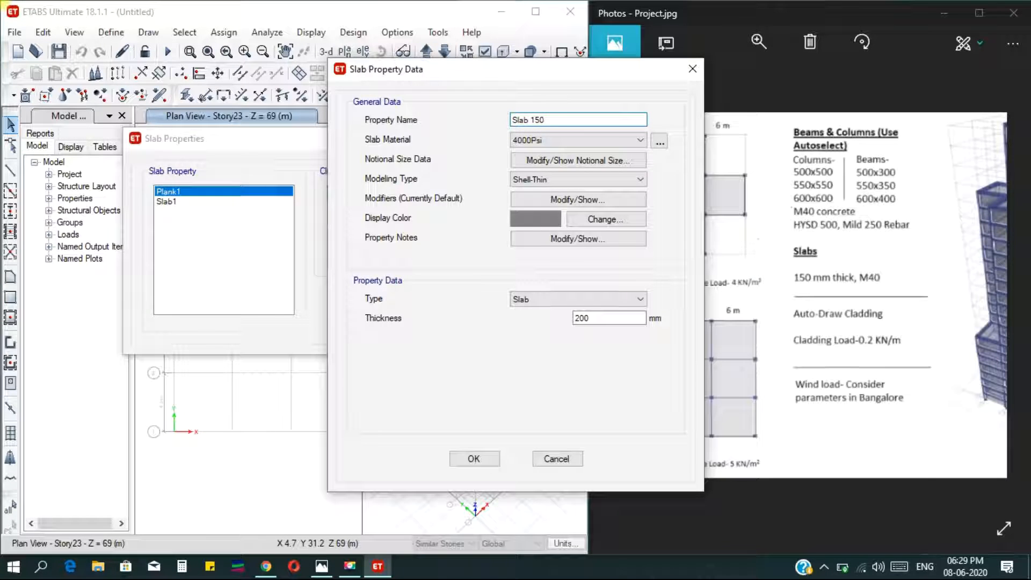
Step: Set the slab thickness to 150 mm and its material to M40, and accept the slab properties
double_click(599, 318)
type("150")
left_click(562, 143)
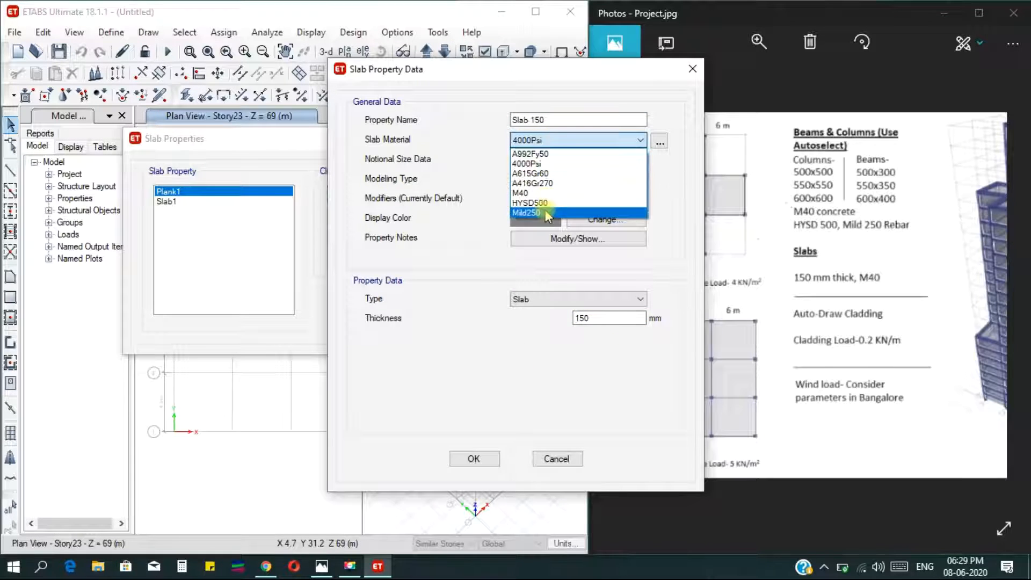
left_click(546, 192)
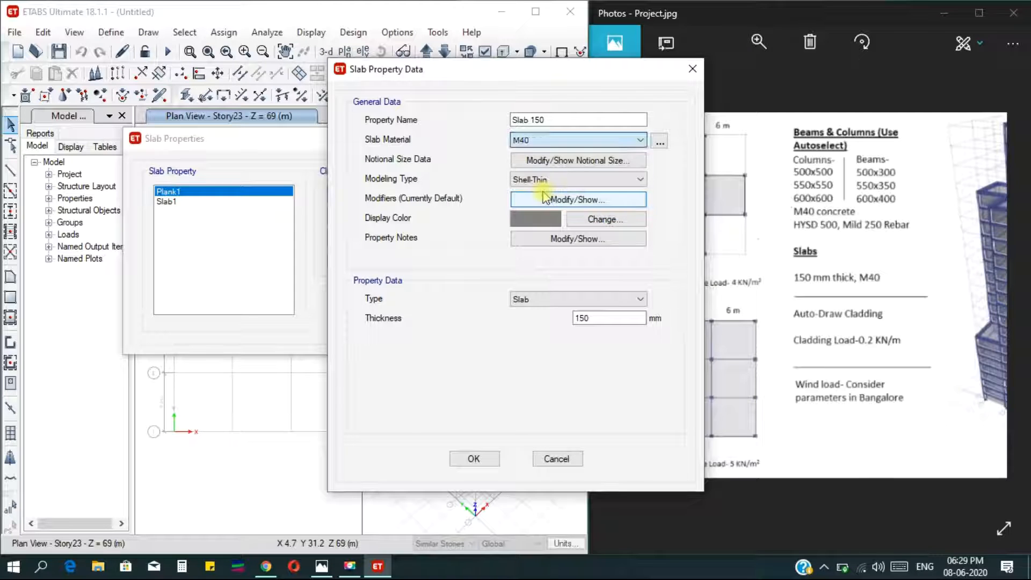
left_click(473, 458)
left_click(378, 294)
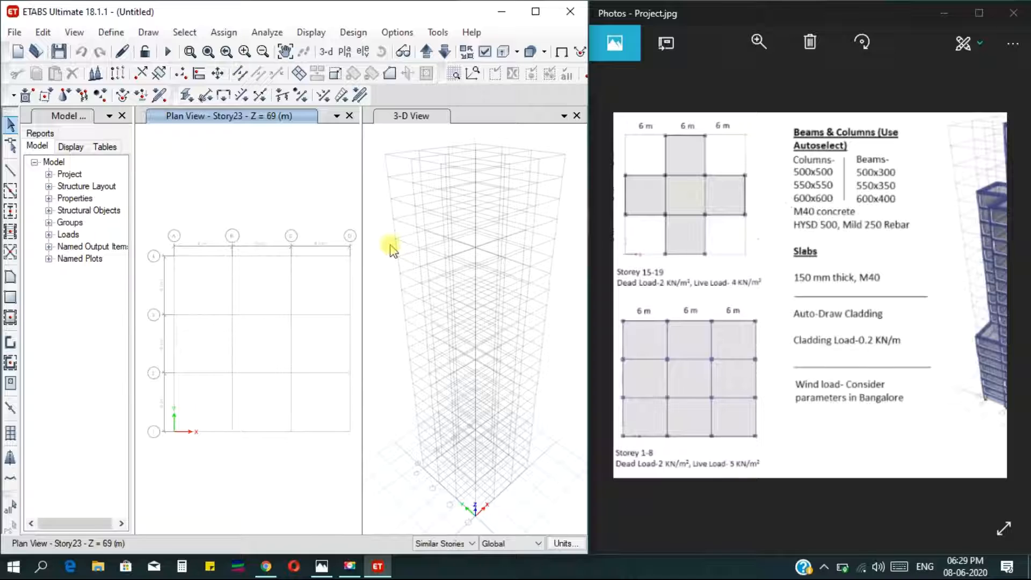
Step: Bring the plan view to Story2 at Z = 6 m and widen the modelling window beside the reference image
left_click_drag(904, 279, 840, 281)
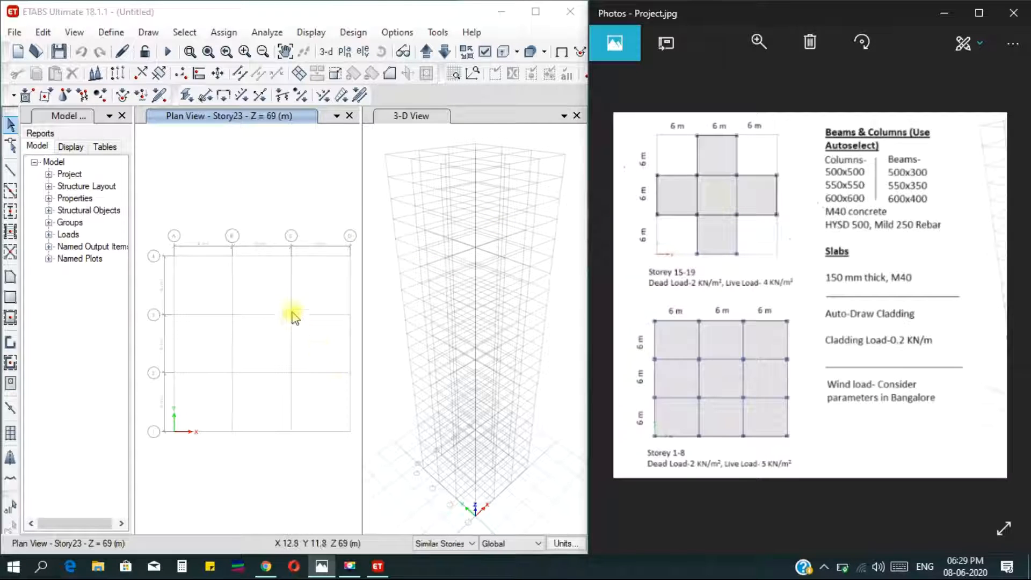
left_click_drag(959, 261, 1028, 294)
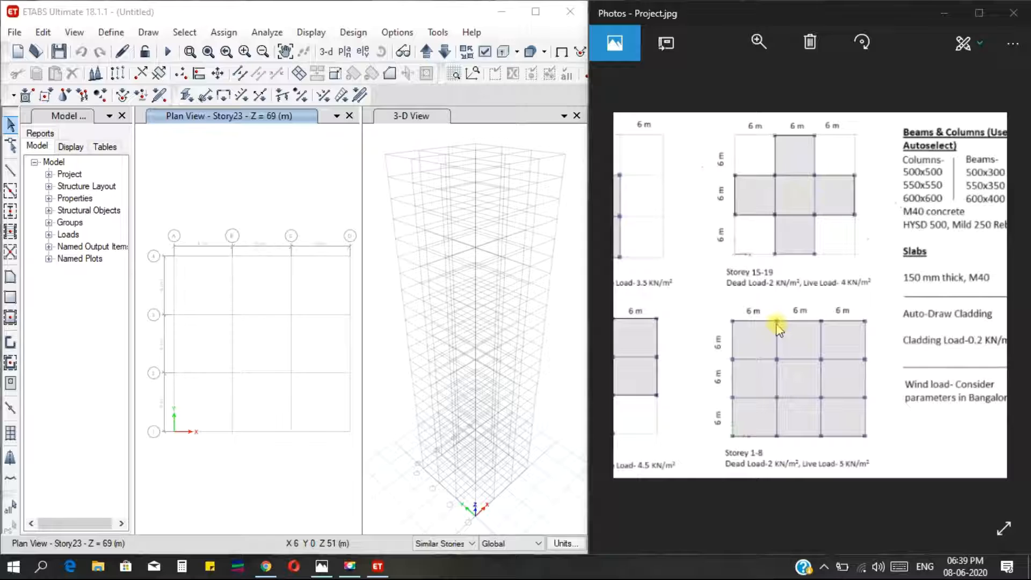
left_click(243, 203)
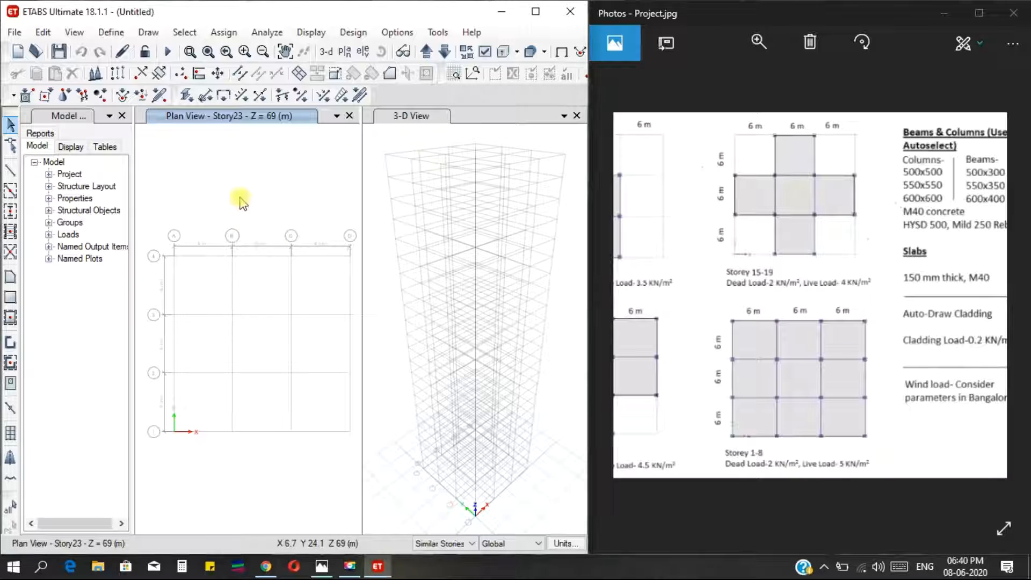
left_click(11, 214)
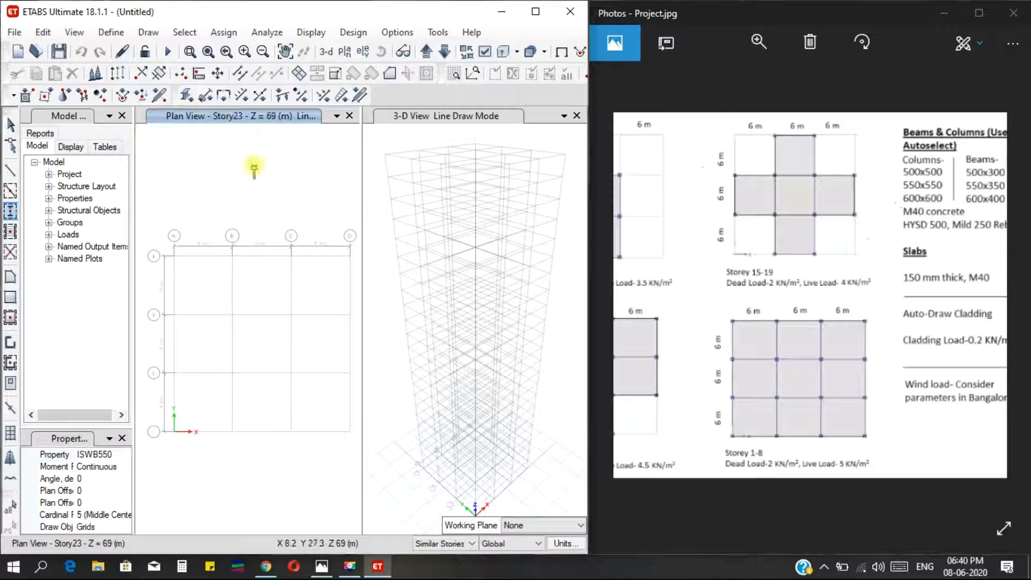
key("Escape")
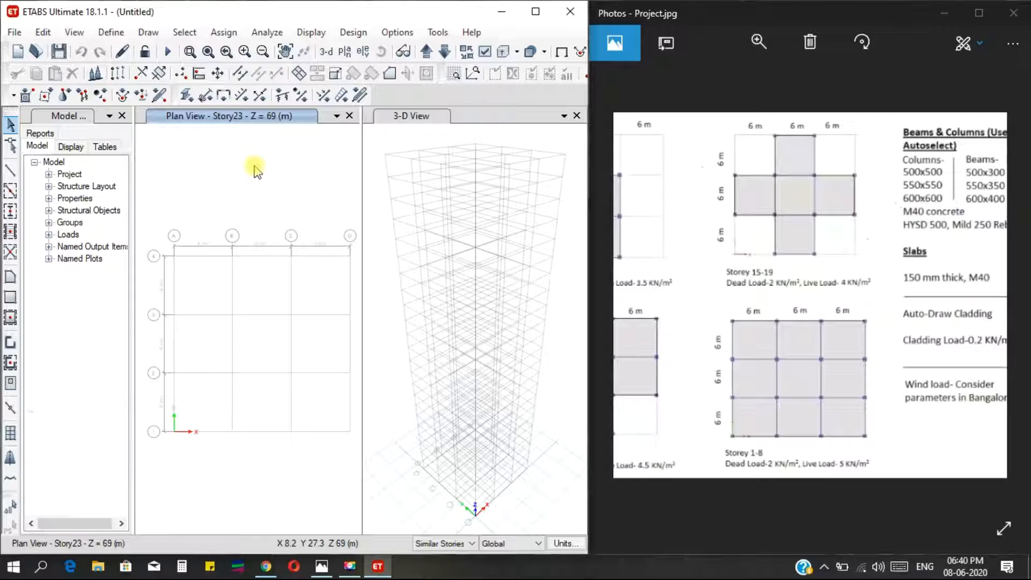
left_click(427, 54)
left_click(427, 54)
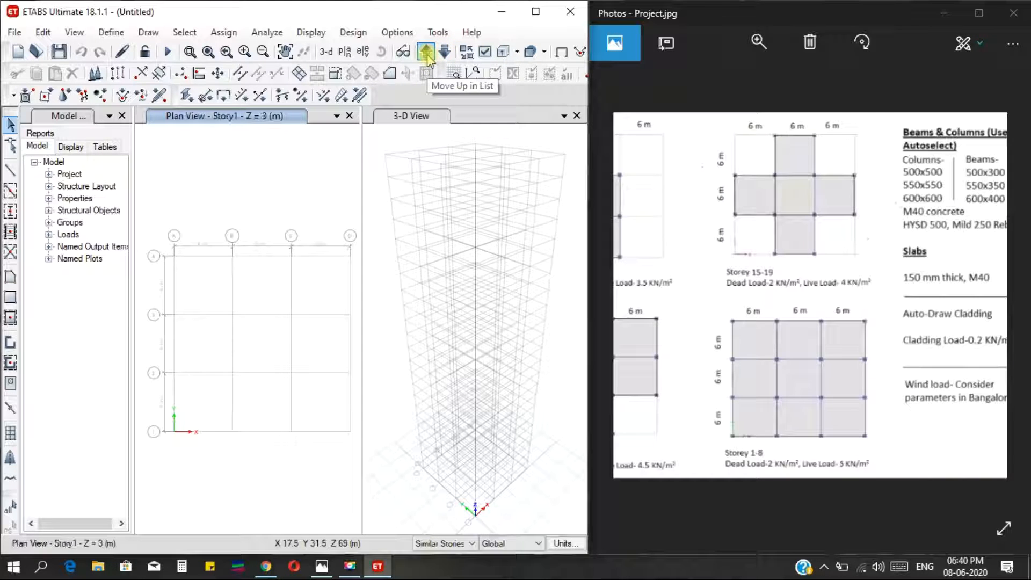
left_click(427, 54)
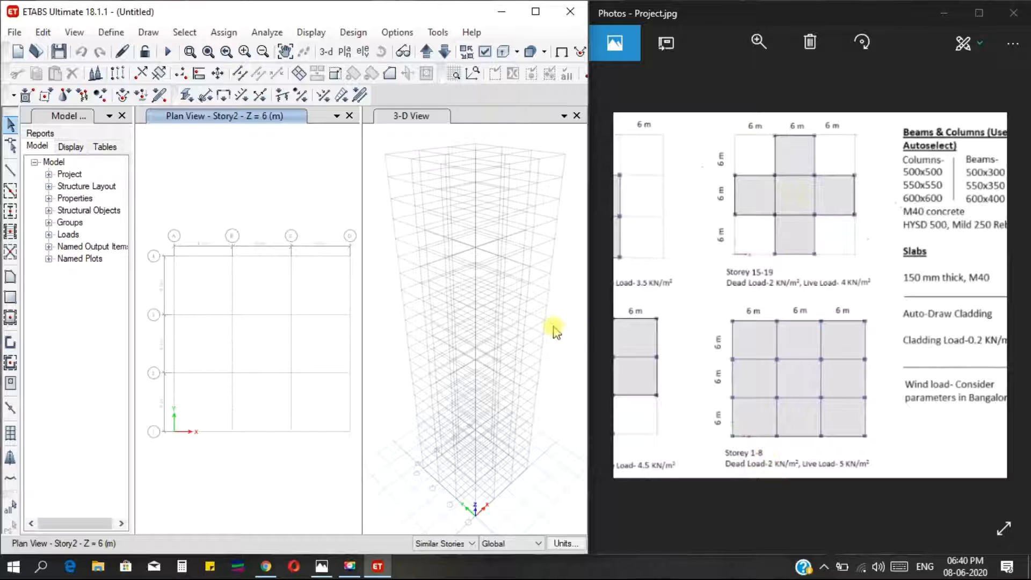
left_click_drag(590, 338, 610, 344)
left_click(429, 316)
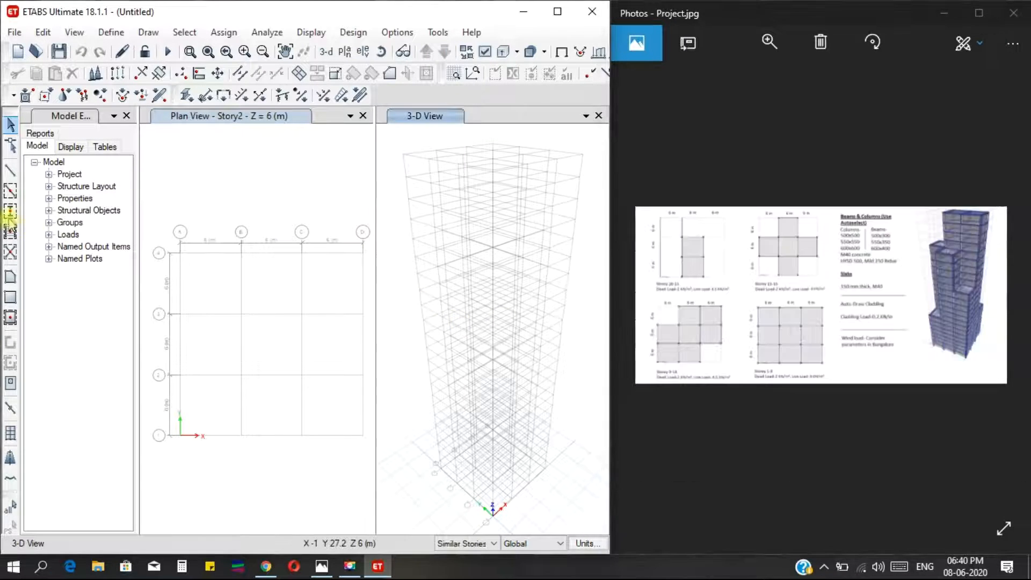
Step: Quick-draw columns with the Auto column list property at every grid intersection of the Story2 plan, applied to similar stories
left_click(11, 212)
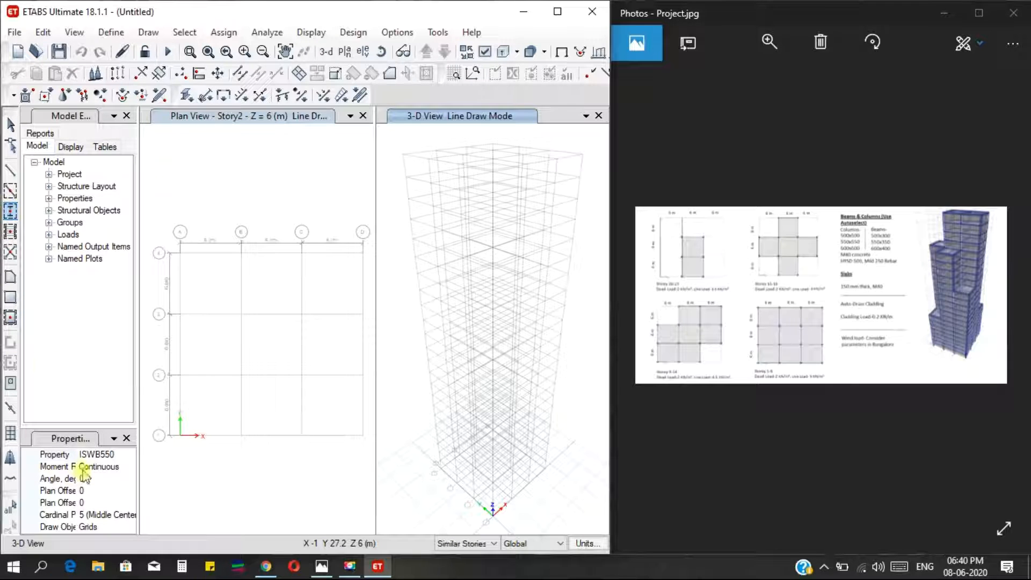
left_click(118, 454)
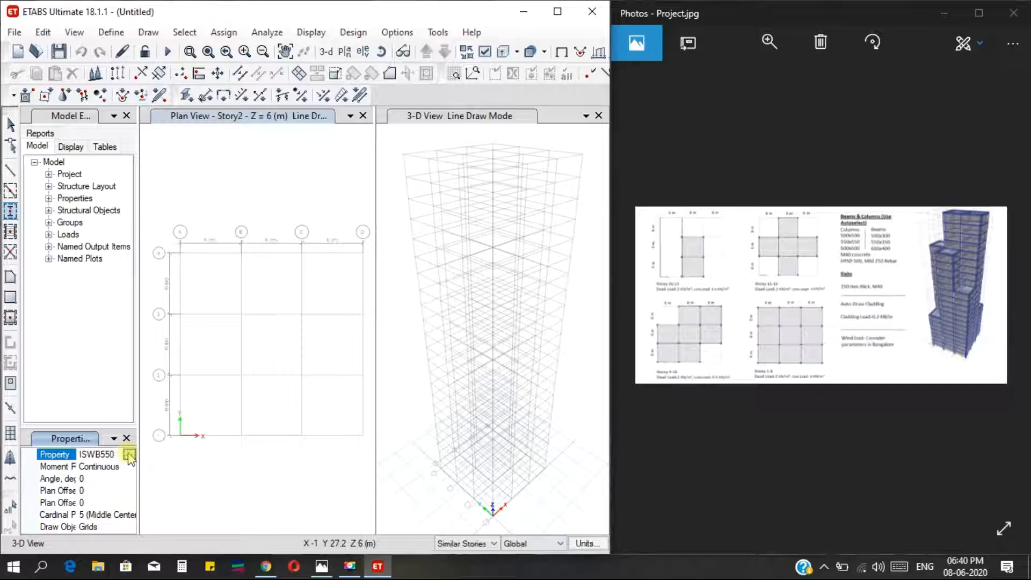
left_click(129, 454)
left_click_drag(131, 502, 136, 487)
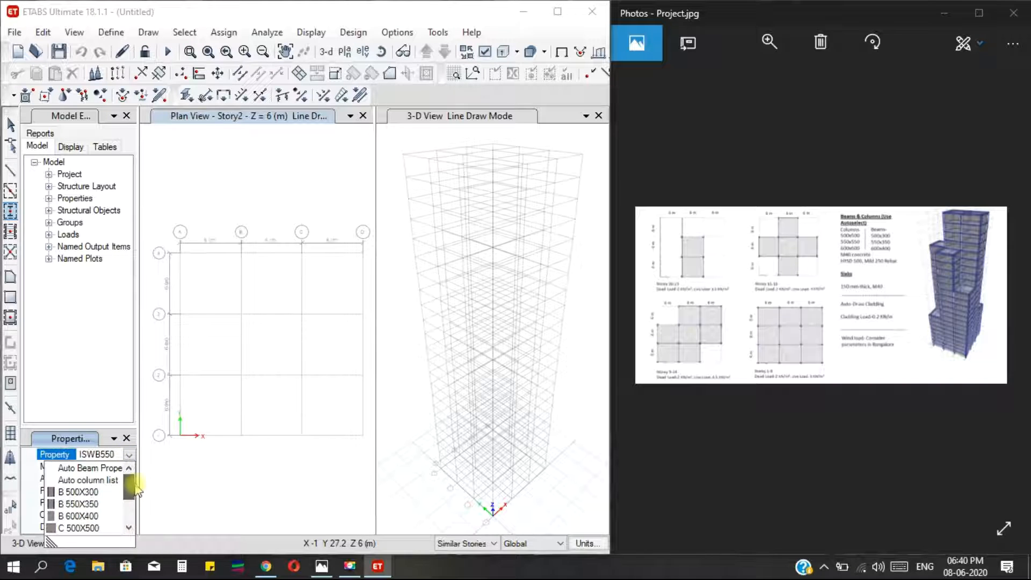
left_click(92, 480)
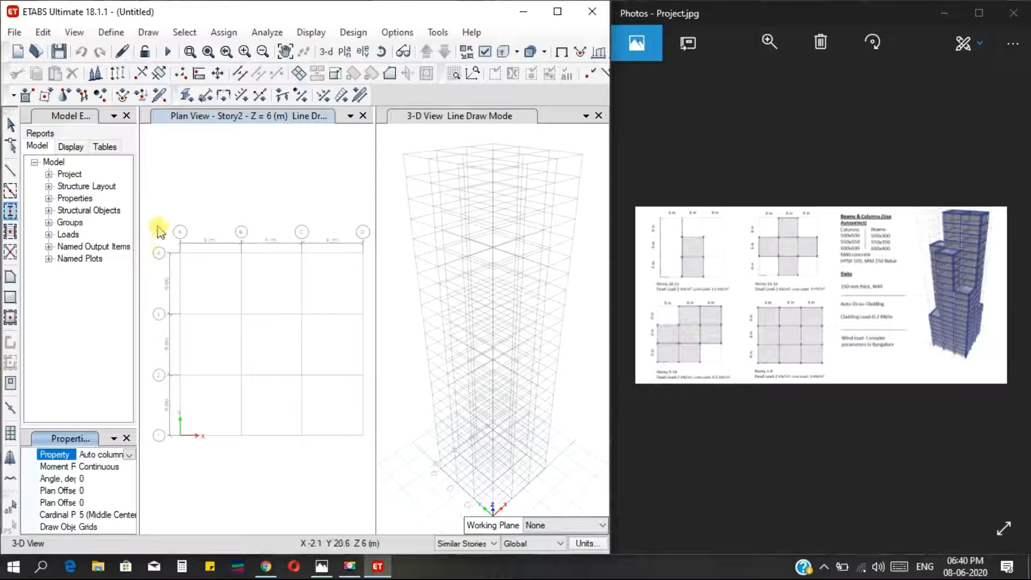
left_click_drag(158, 226, 363, 434)
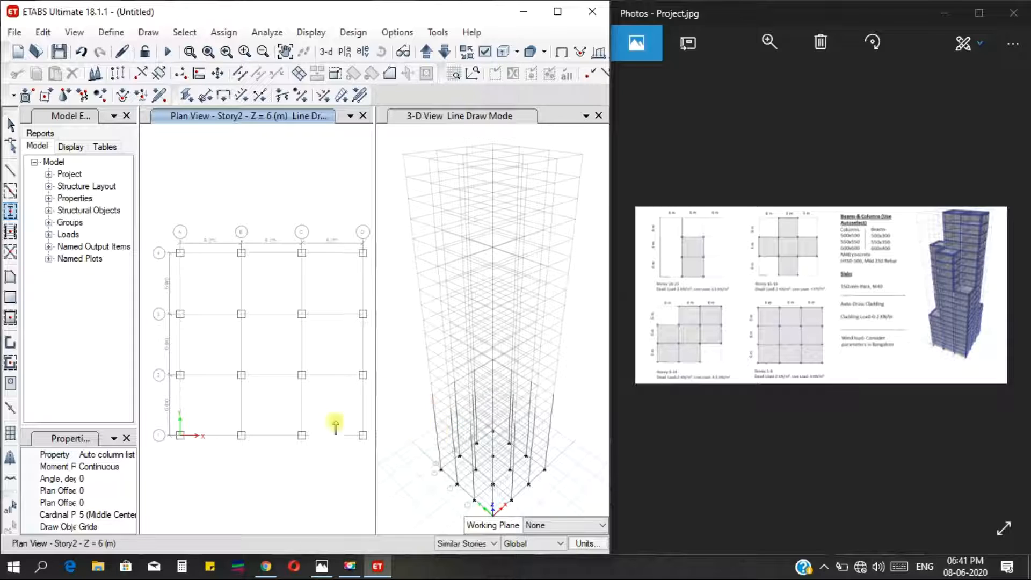
Step: Quick-draw beams with Auto Beam Property along all grid lines of the Story2 plan, applied to similar stories
left_click(11, 191)
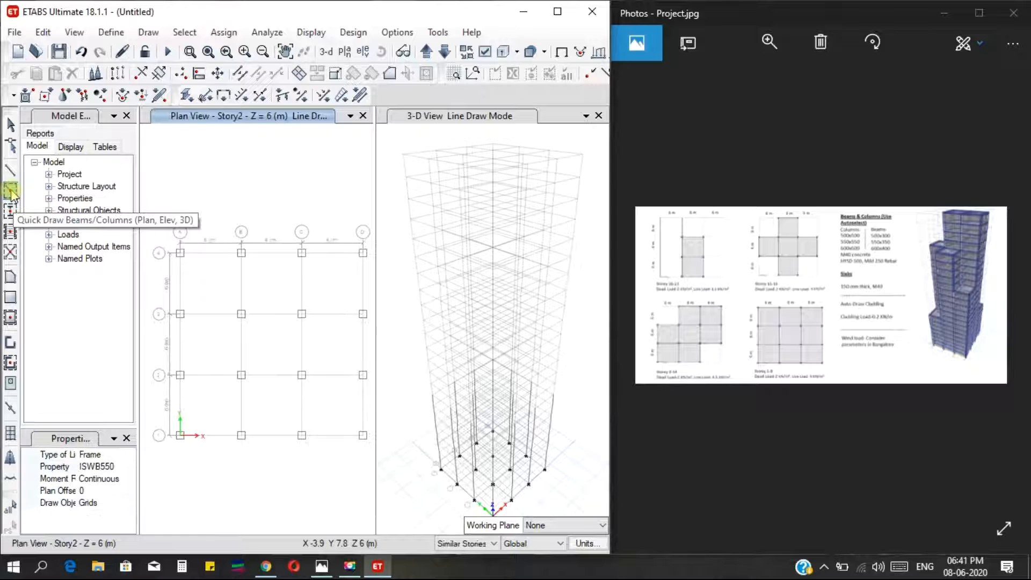
left_click(116, 455)
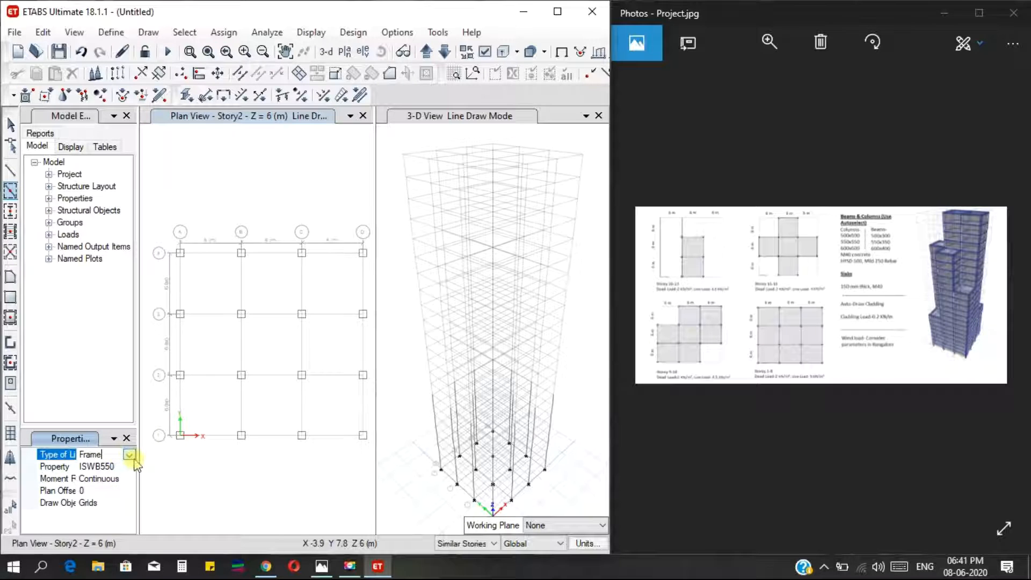
left_click(129, 467)
left_click(129, 466)
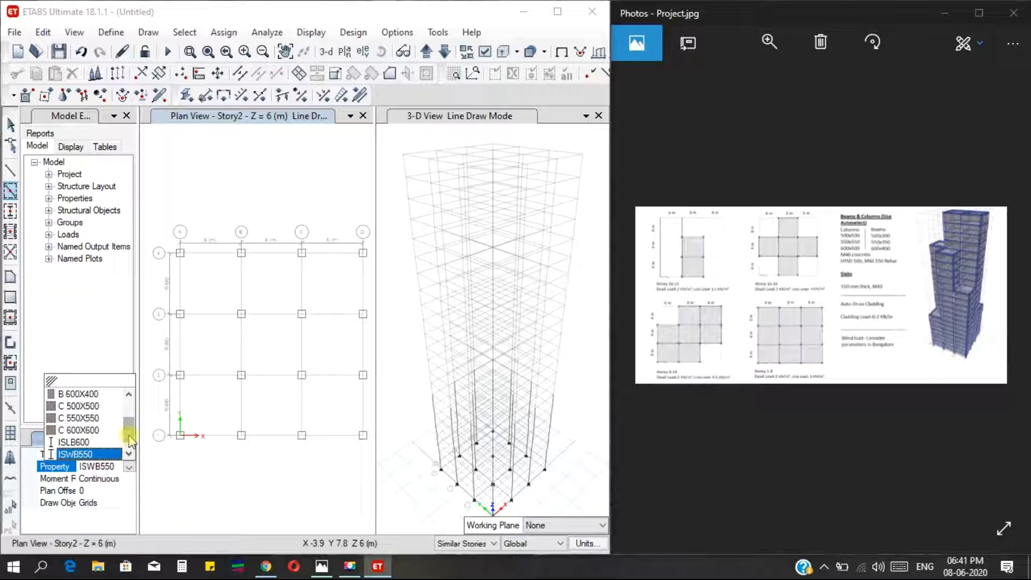
left_click_drag(129, 436, 134, 414)
left_click(99, 393)
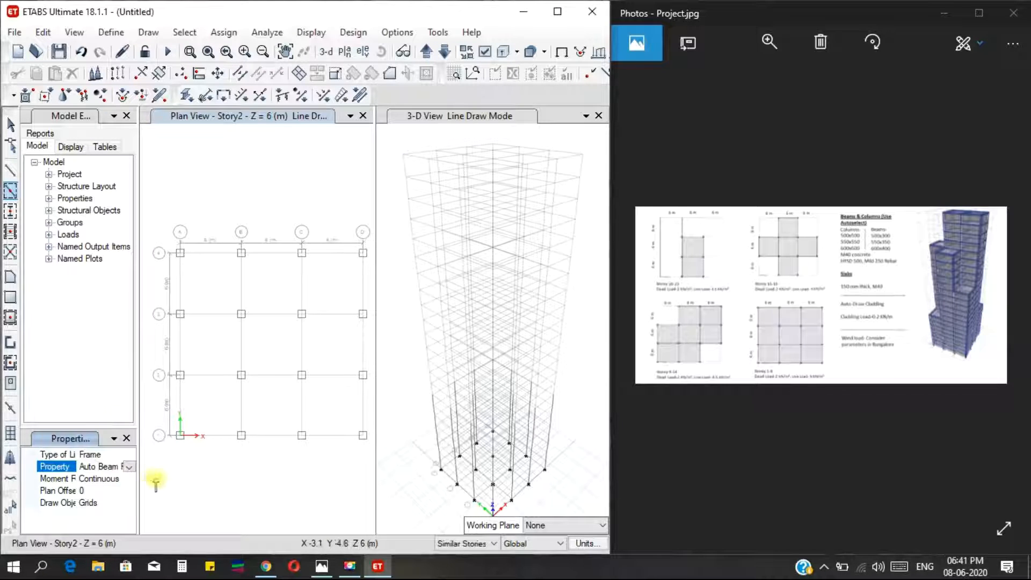
mouse_move(168, 226)
left_mouse_down()
mouse_move(281, 393)
mouse_move(368, 454)
left_mouse_up()
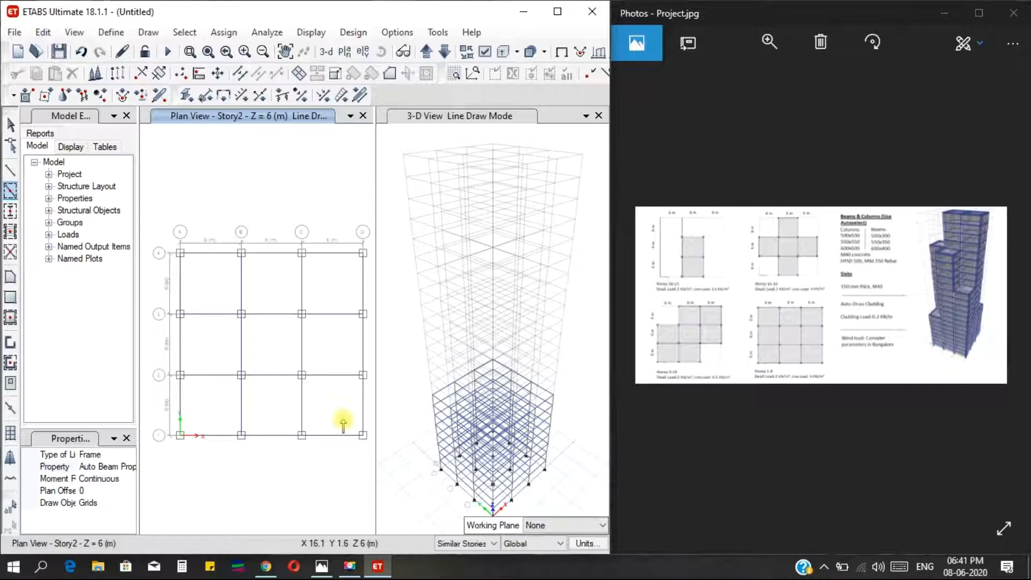
Step: Enlarge the Storey 9-14 layout in the Project.jpg reference image
left_click(761, 325)
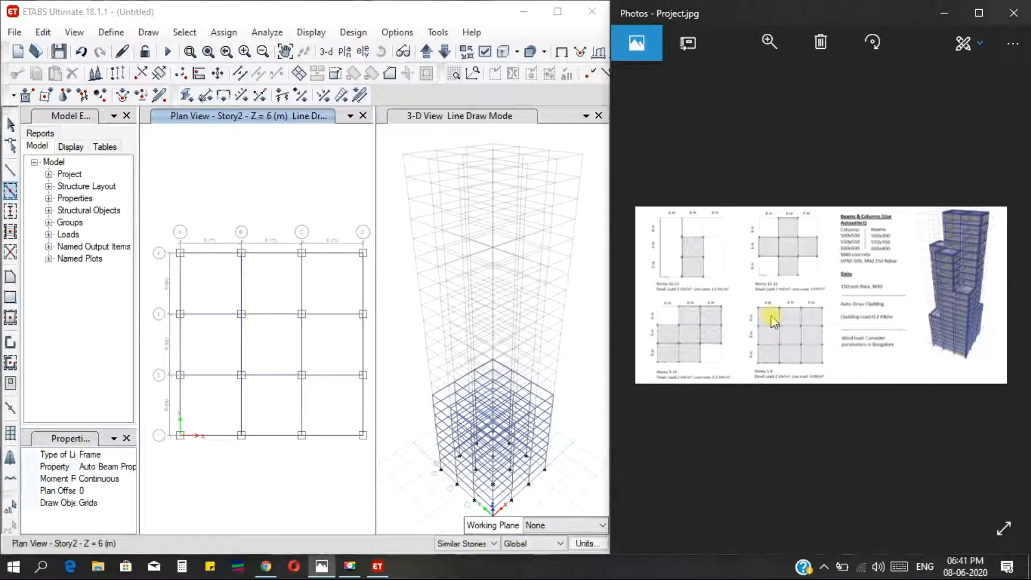
scroll(772, 321, "up", 4, "ctrl")
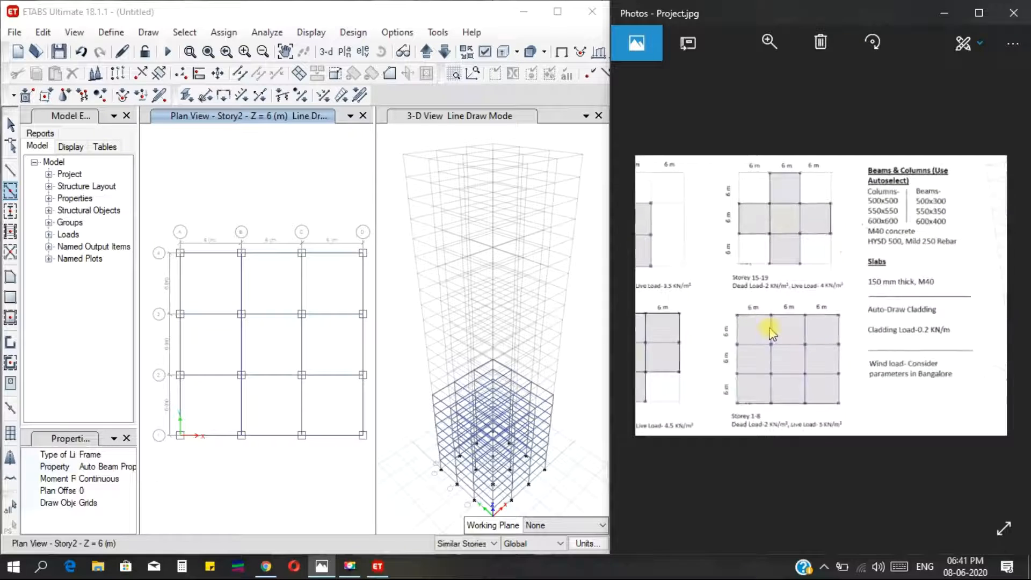
scroll(883, 345, "down", 2, "ctrl")
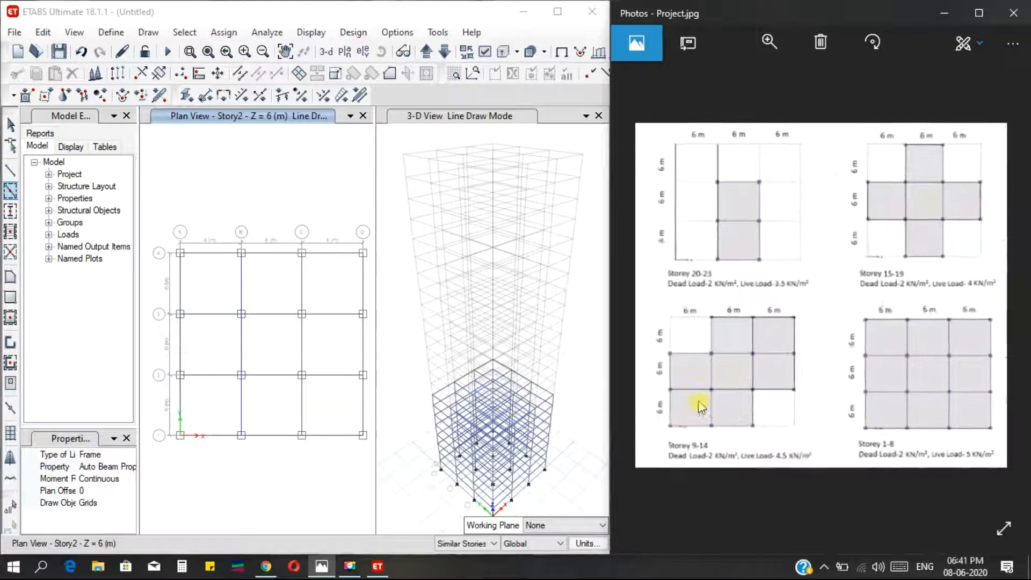
scroll(698, 408, "up", 2, "ctrl")
left_click_drag(700, 401, 719, 471)
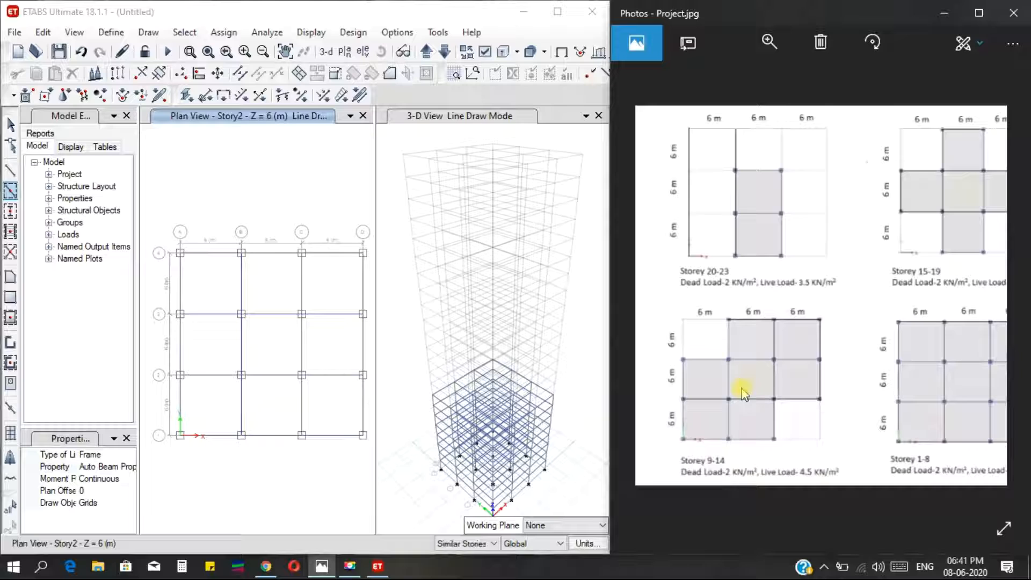
scroll(743, 387, "up", 3, "ctrl")
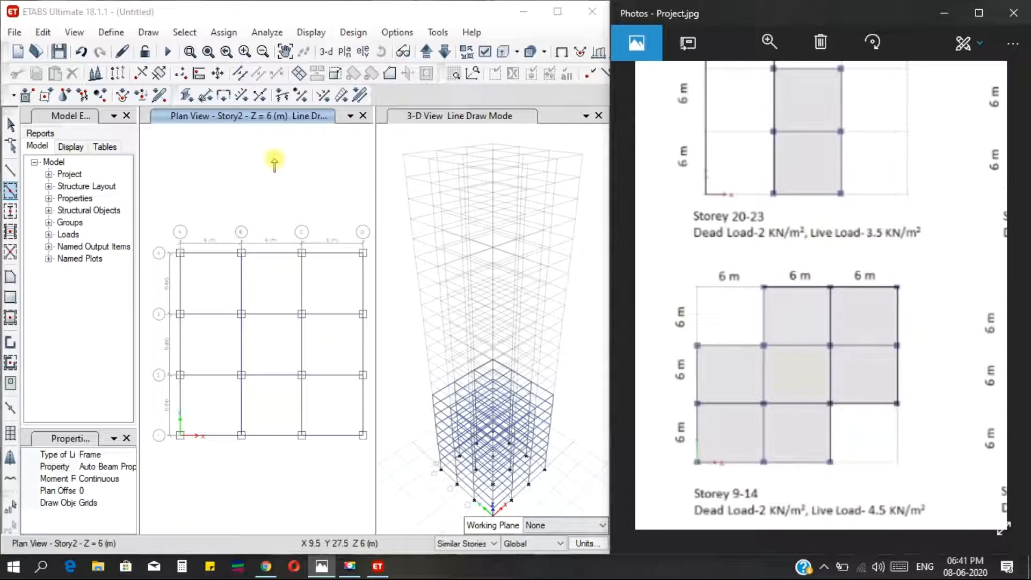
Step: Bring the modelling plan view up to Story10 at Z = 30 m
left_click(260, 15)
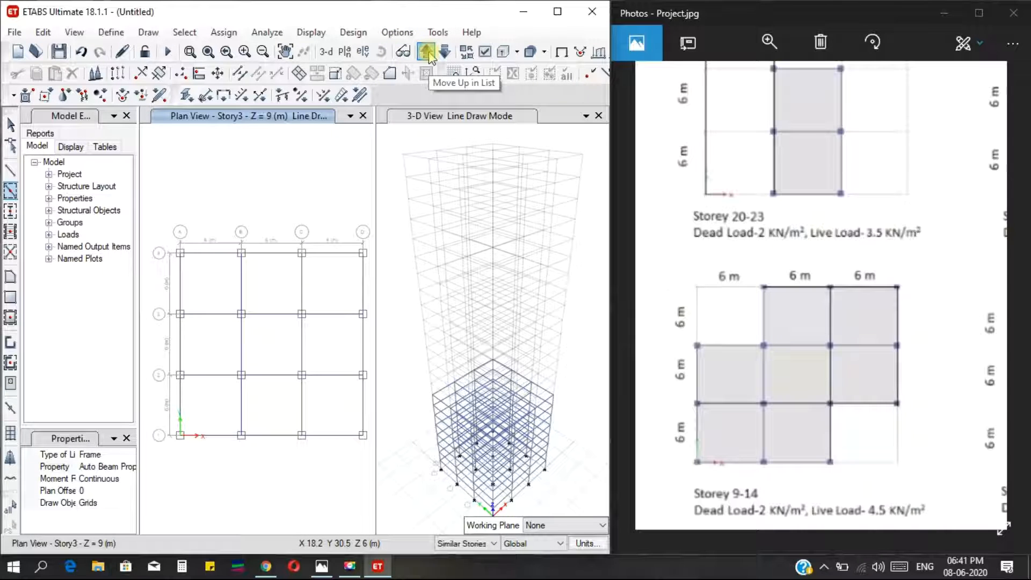
left_click(427, 52)
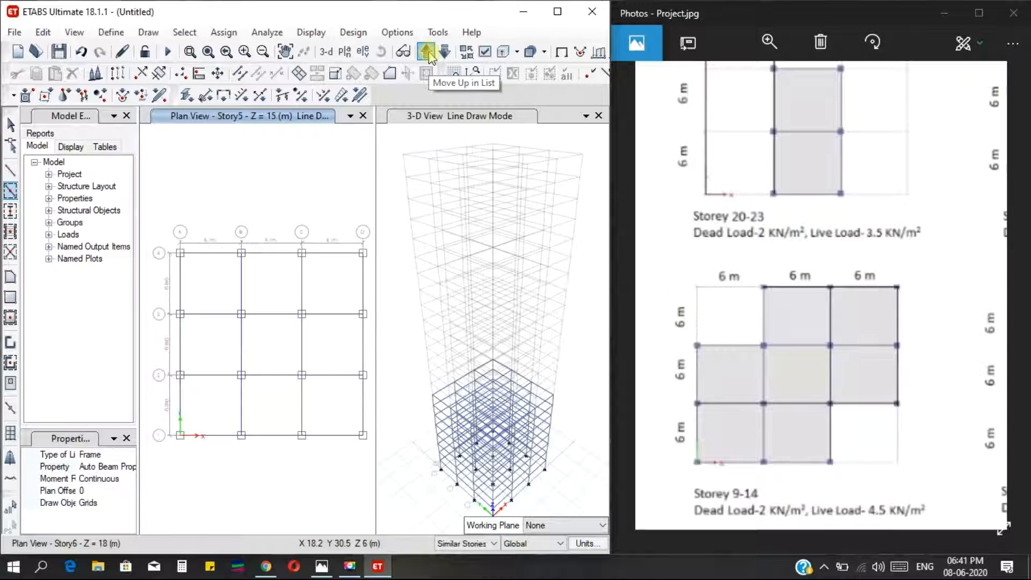
left_click(427, 52)
left_click(427, 52)
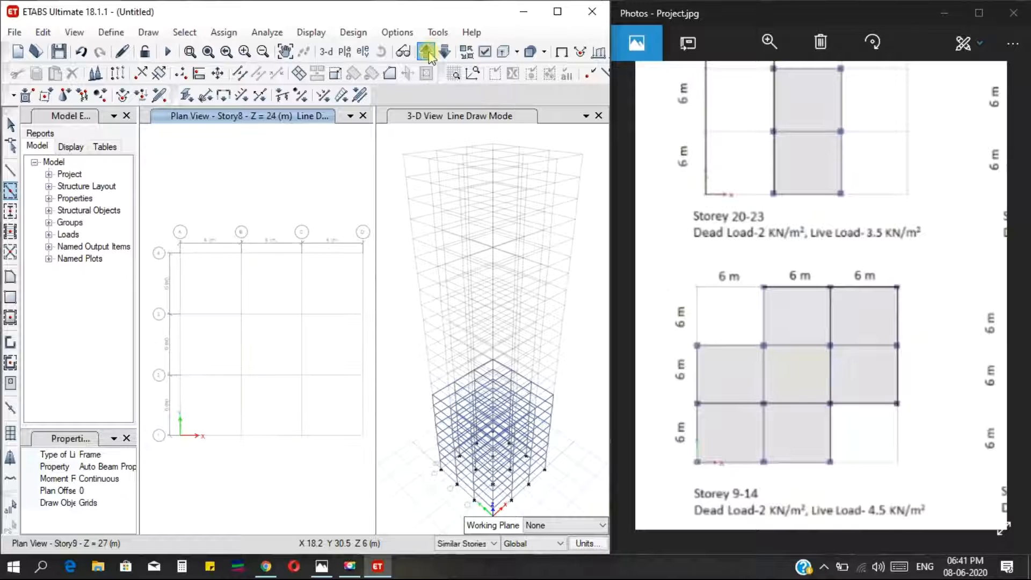
left_click(444, 53)
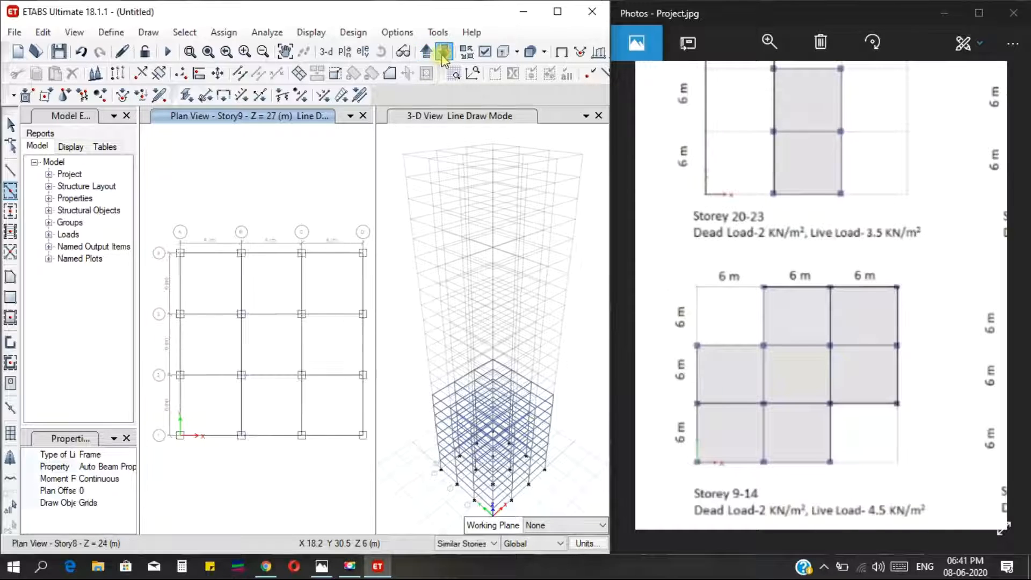
left_click(427, 52)
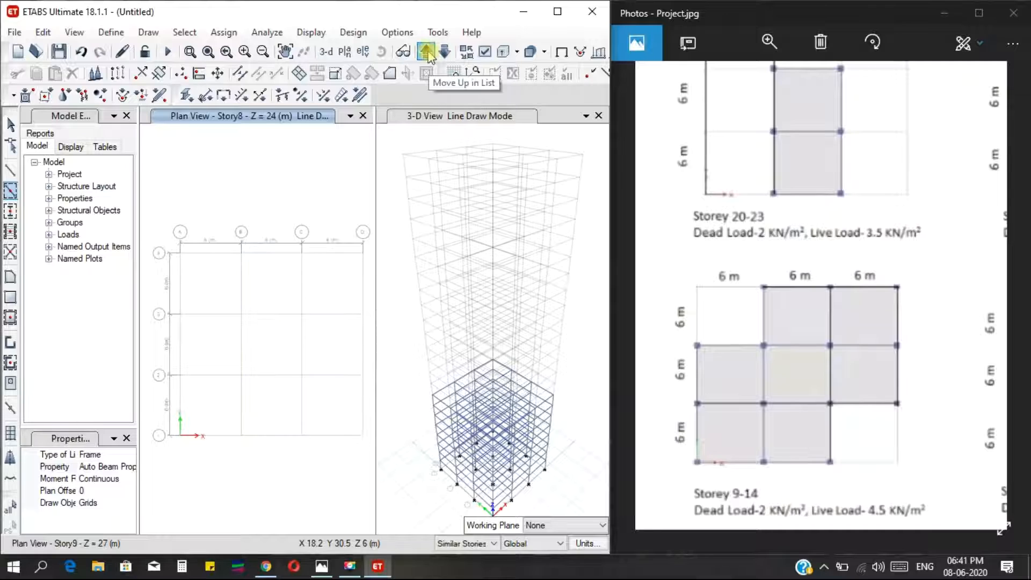
left_click(427, 52)
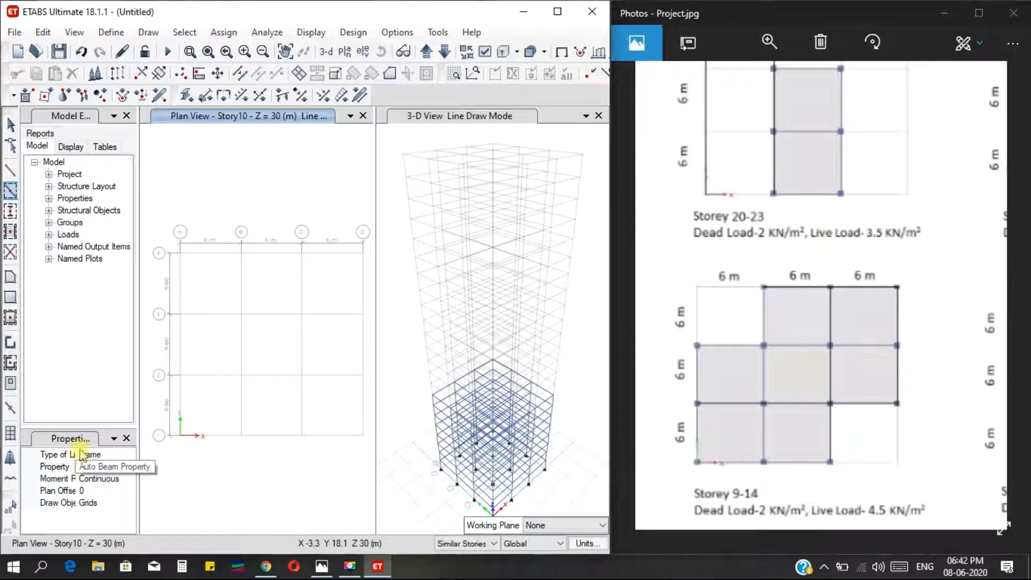
Step: Quick-draw columns with the Auto column list property at every Story10 grid intersection except A-4 and D-1, applied to similar stories
left_click(10, 212)
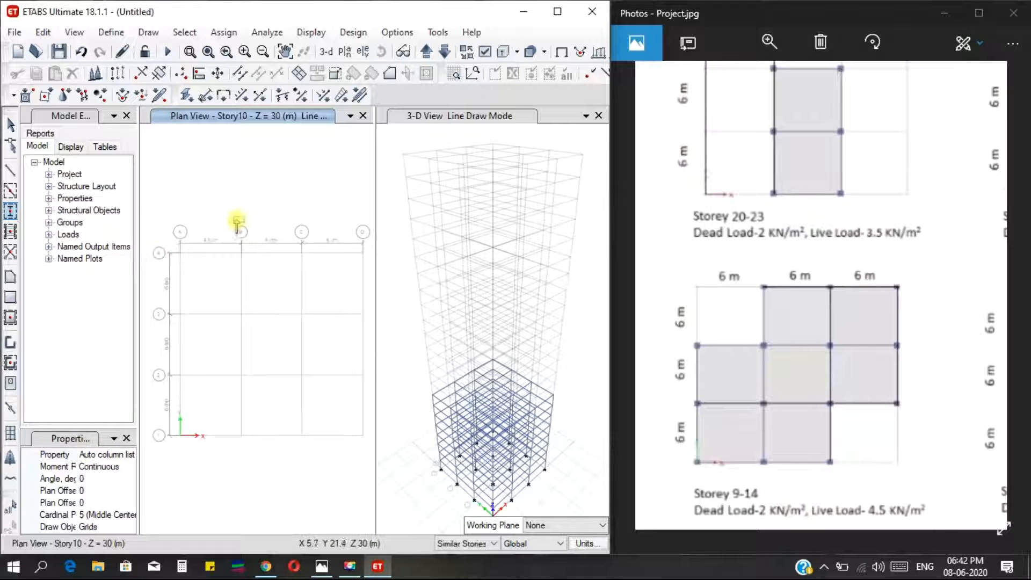
mouse_move(231, 217)
left_mouse_down()
mouse_move(306, 356)
mouse_move(370, 390)
left_mouse_up()
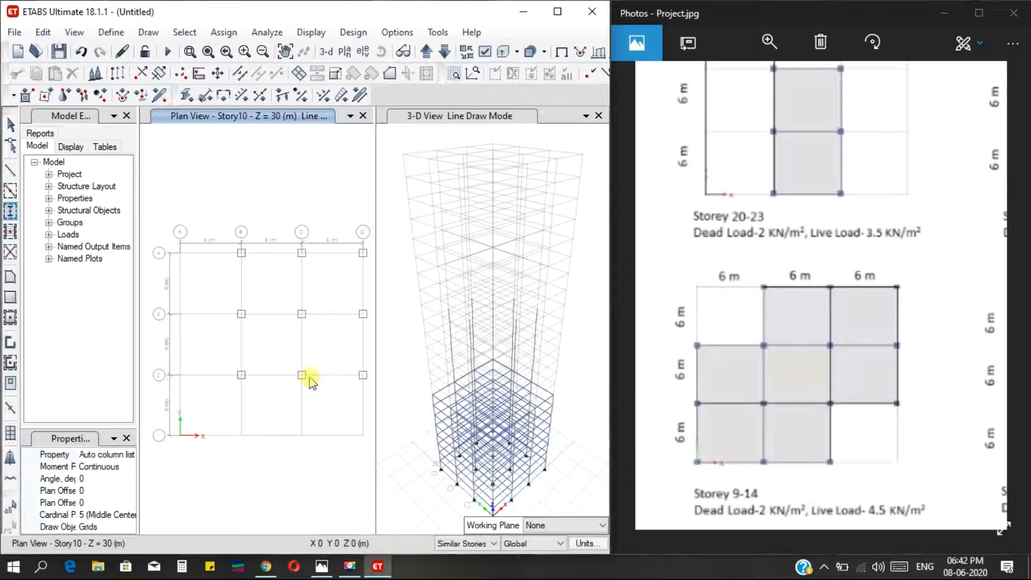
left_click_drag(159, 296, 314, 445)
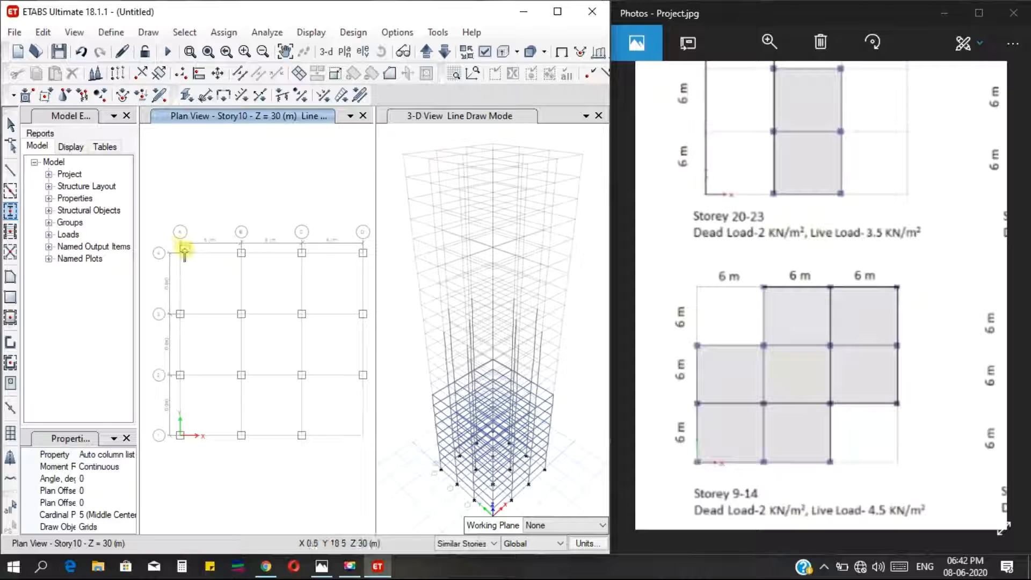
Step: Quick-draw Auto Beam Property beams between the Story10 columns, leaving out the A-4 and D-1 corner bays, applied to similar stories
left_click(10, 192)
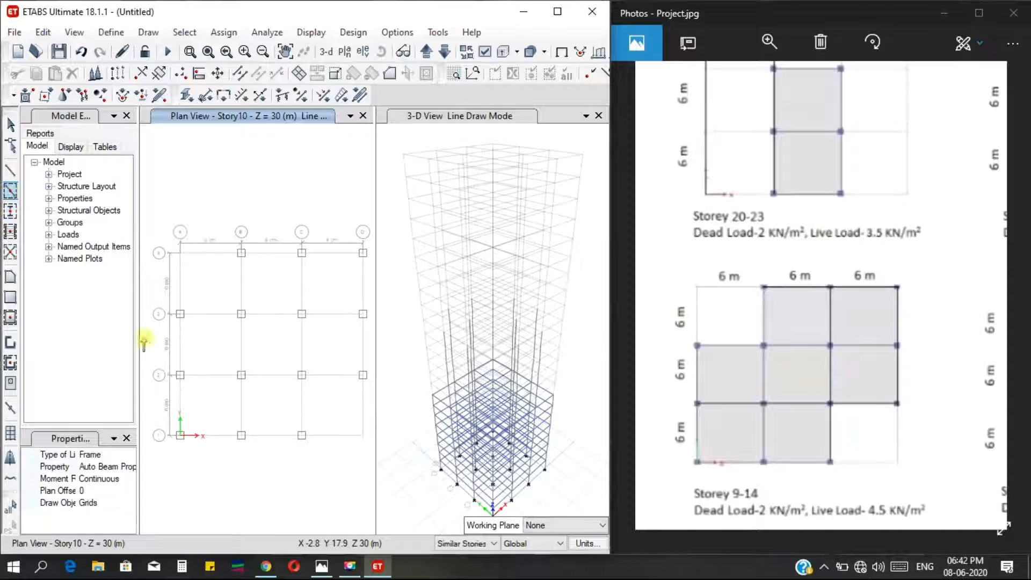
mouse_move(228, 208)
left_mouse_down()
mouse_move(260, 269)
mouse_move(371, 385)
left_mouse_up()
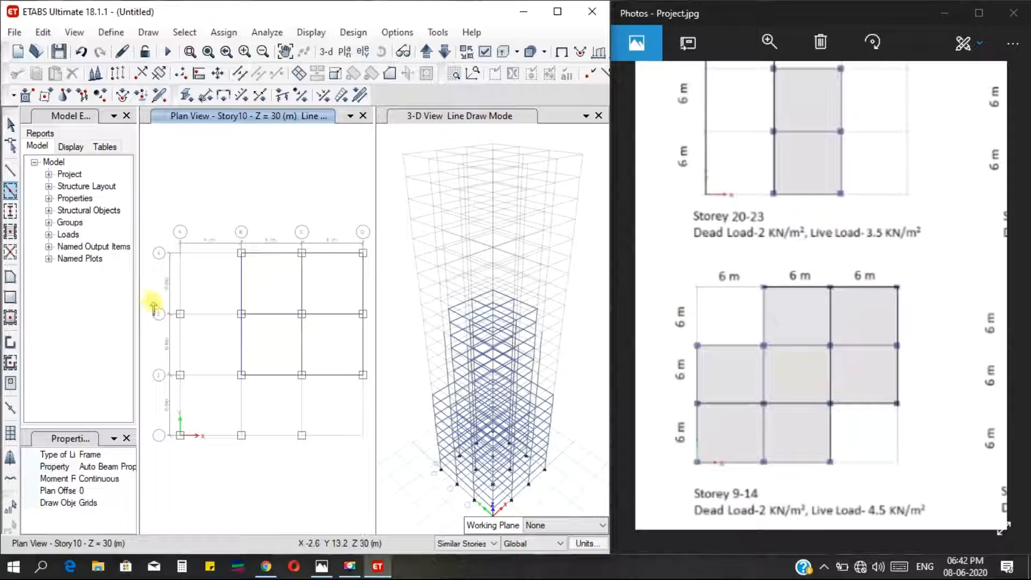
left_click_drag(154, 303, 315, 457)
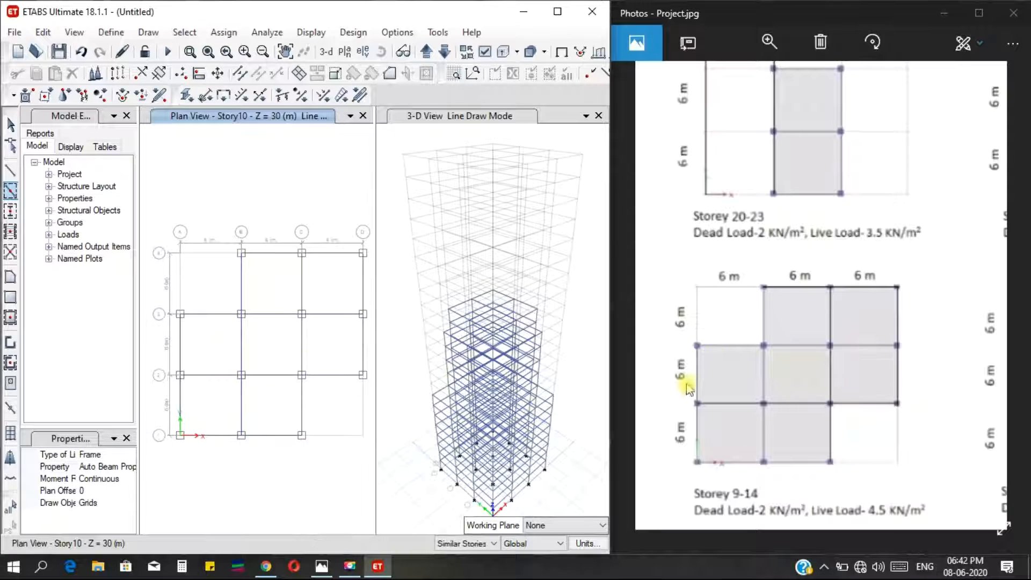
Step: Show the Storey 15-19 layout in the reference image and bring the plan view up to Story15 at Z = 45 m
left_click_drag(903, 276, 713, 391)
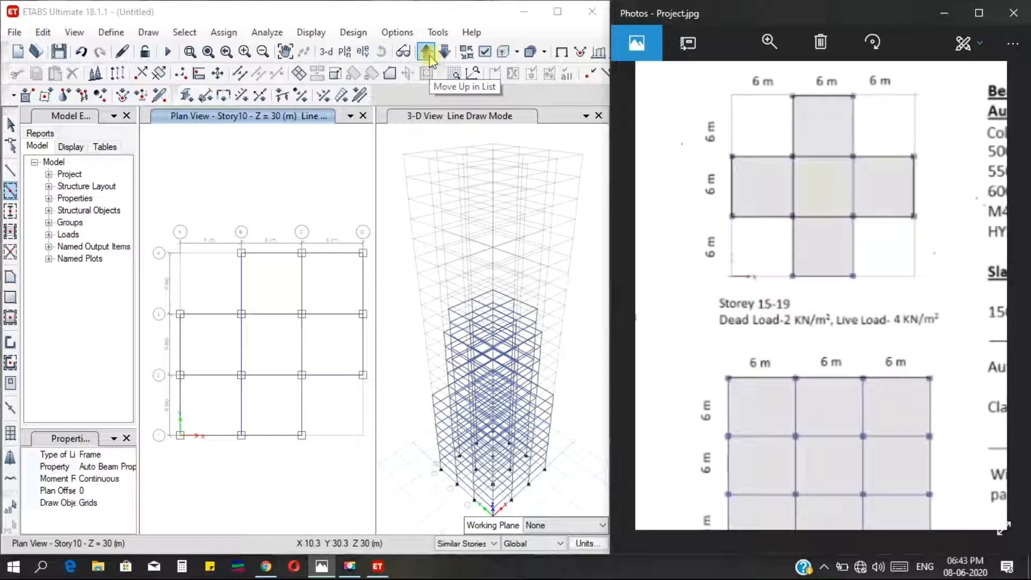
left_click(289, 122)
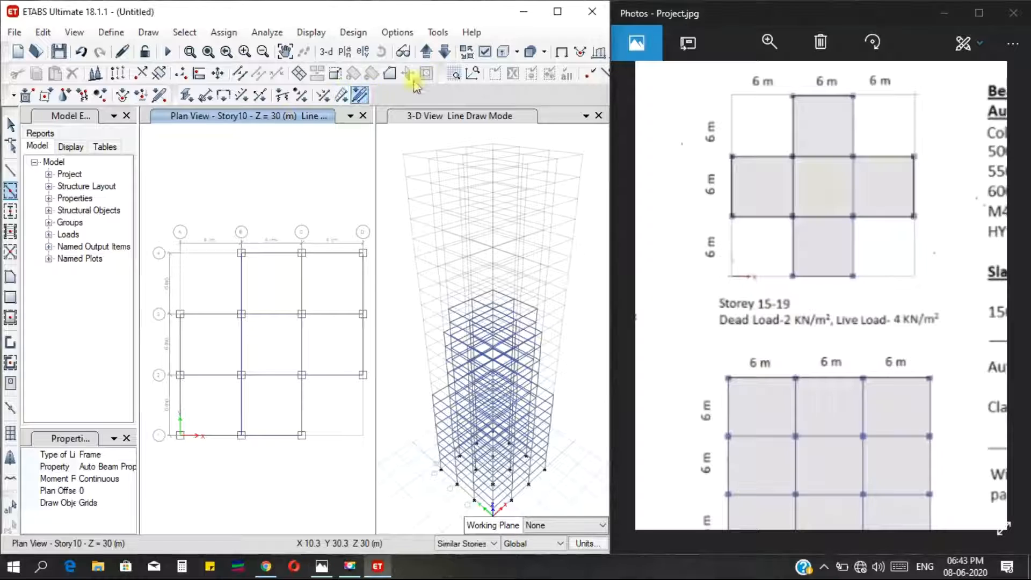
left_click(429, 53)
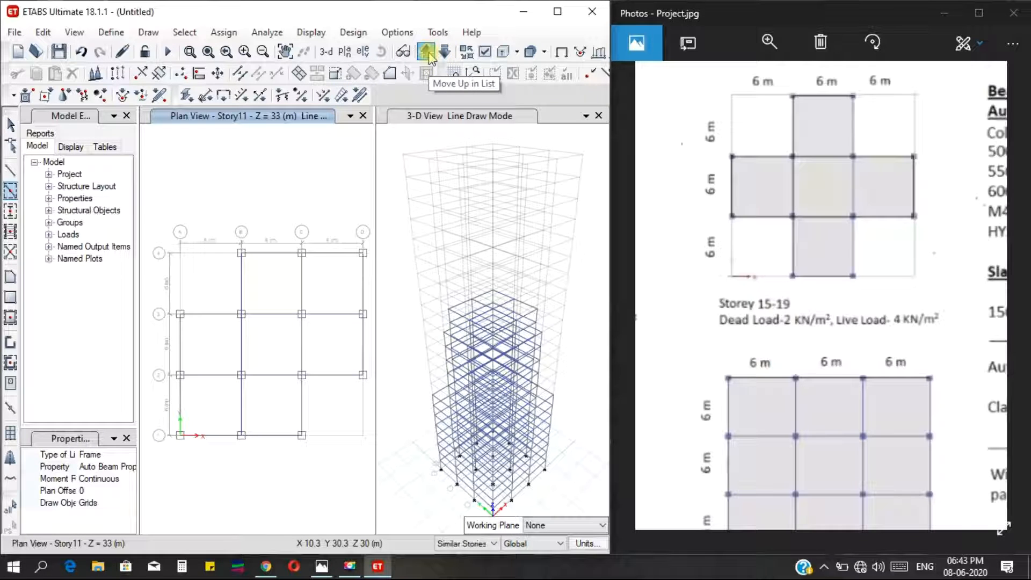
left_click(428, 53)
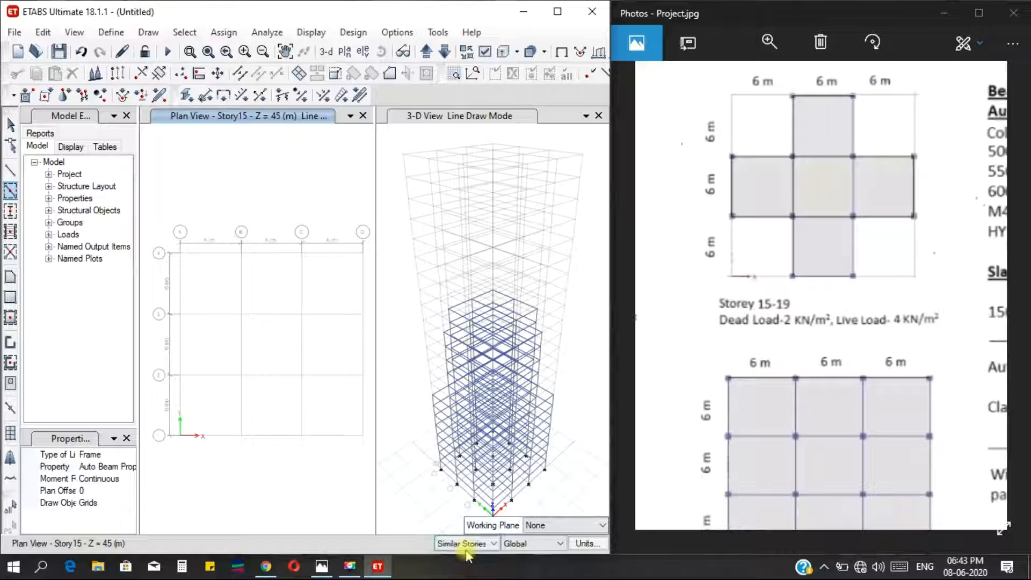
Step: Quick-draw Auto column list columns and Auto Beam Property beams on Story15 in the cross-shaped Storey 15-19 layout, applied to similar stories
left_click(13, 212)
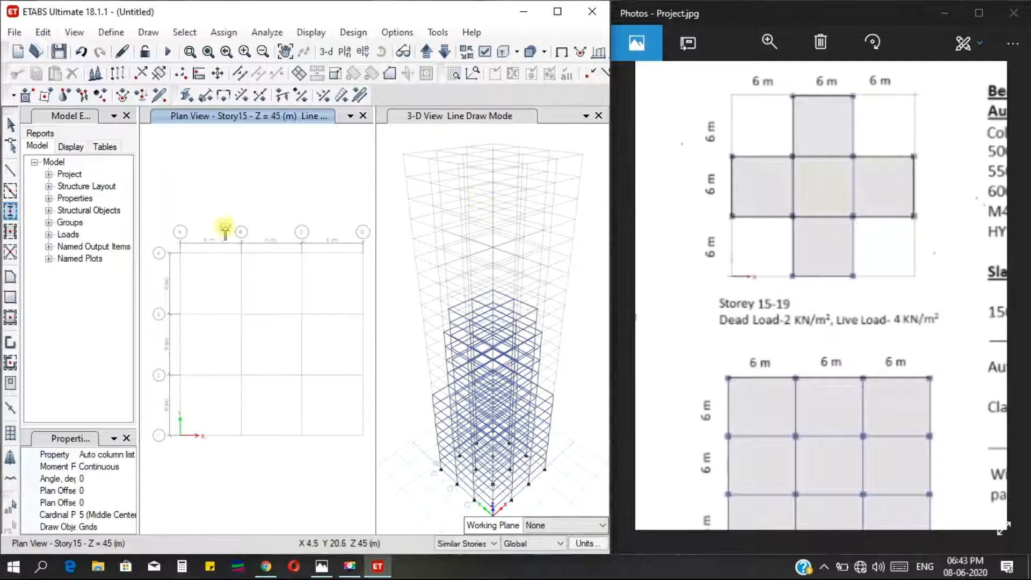
left_click_drag(225, 227, 304, 439)
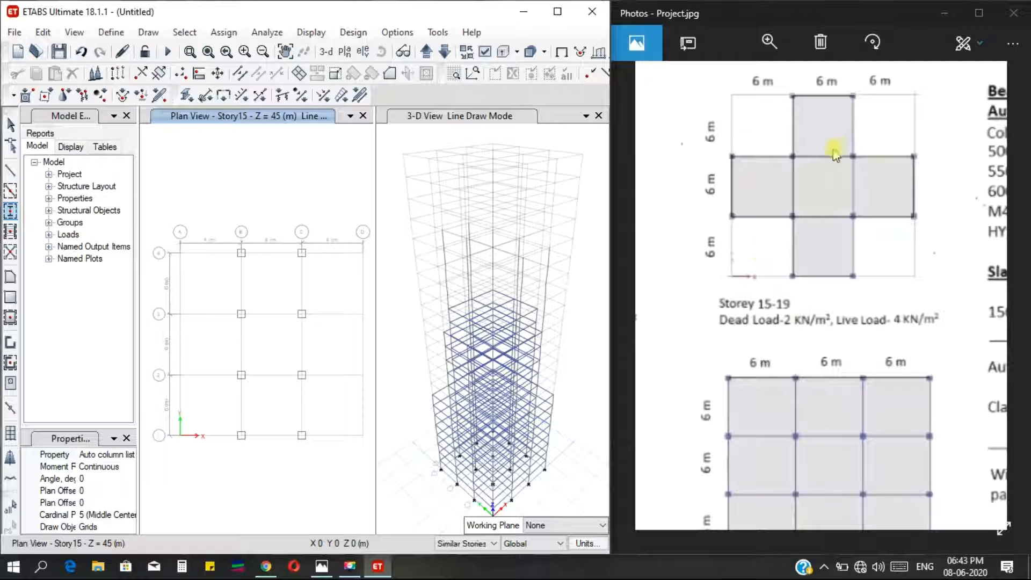
left_click_drag(160, 302, 369, 396)
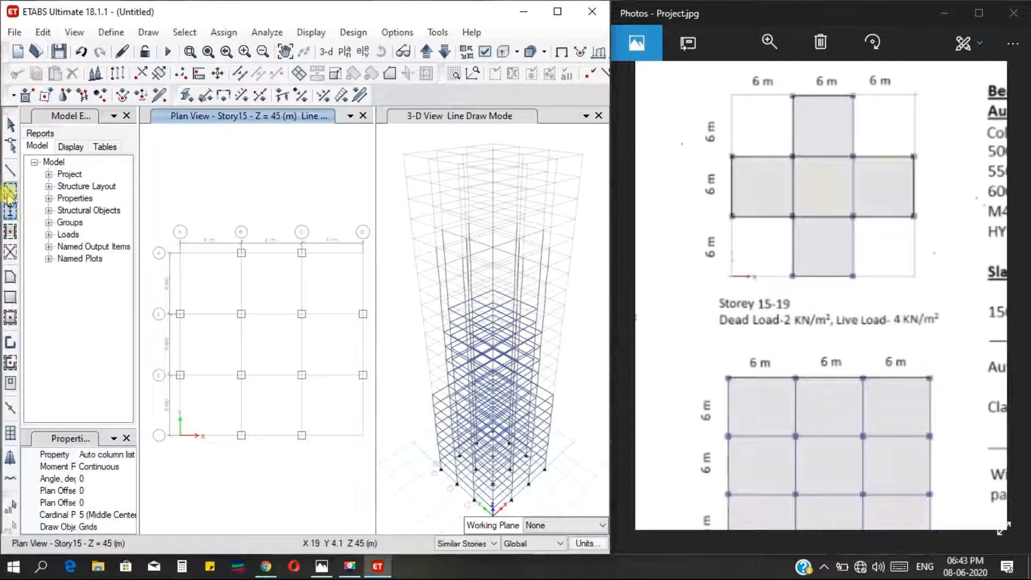
left_click_drag(233, 214, 314, 447)
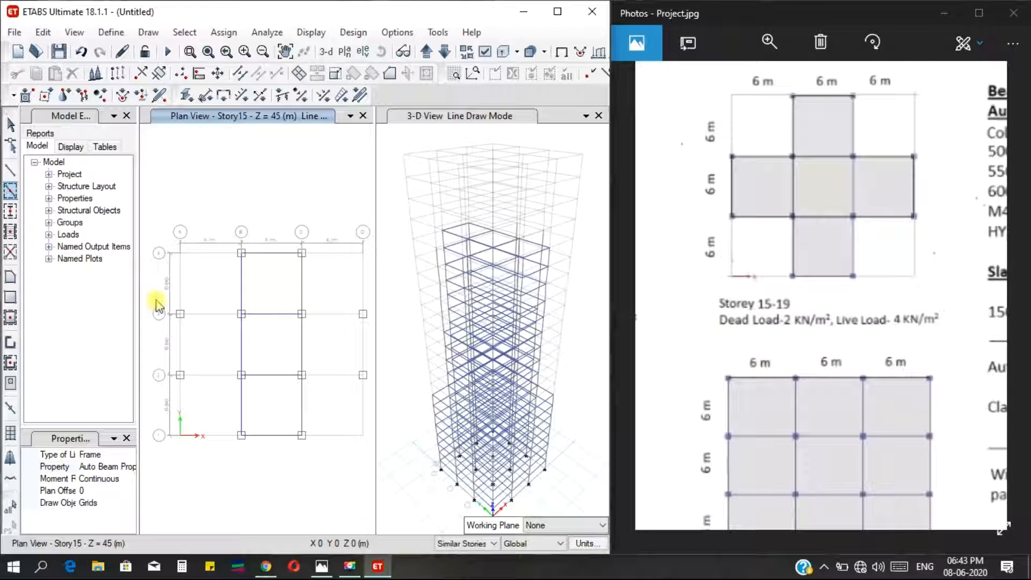
mouse_move(156, 301)
left_mouse_down()
mouse_move(228, 364)
mouse_move(373, 396)
left_mouse_up()
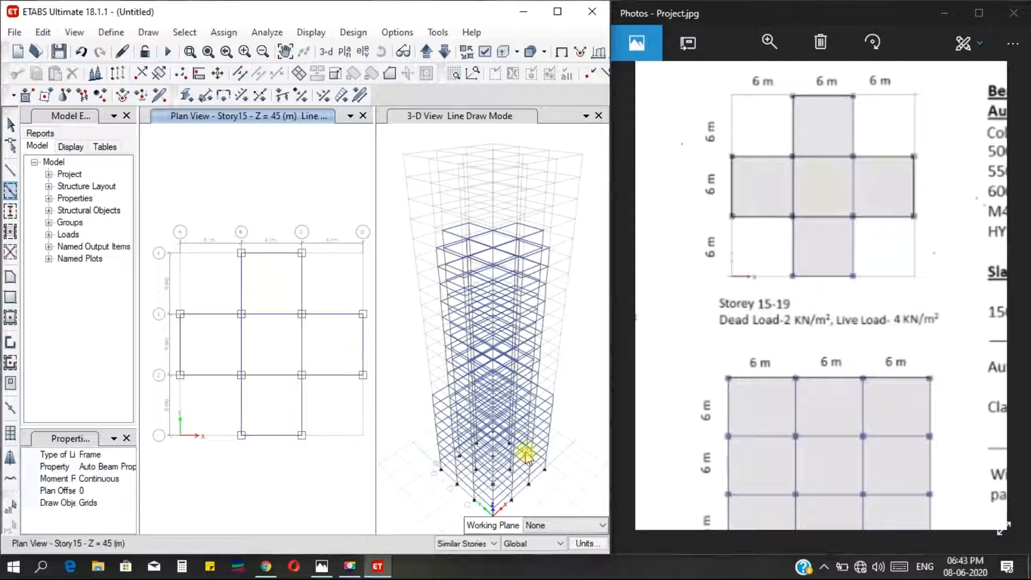
Step: Show the Storey 20-23 layout in the reference image and bring the plan view up to Story20 at Z = 60 m
left_click(953, 568)
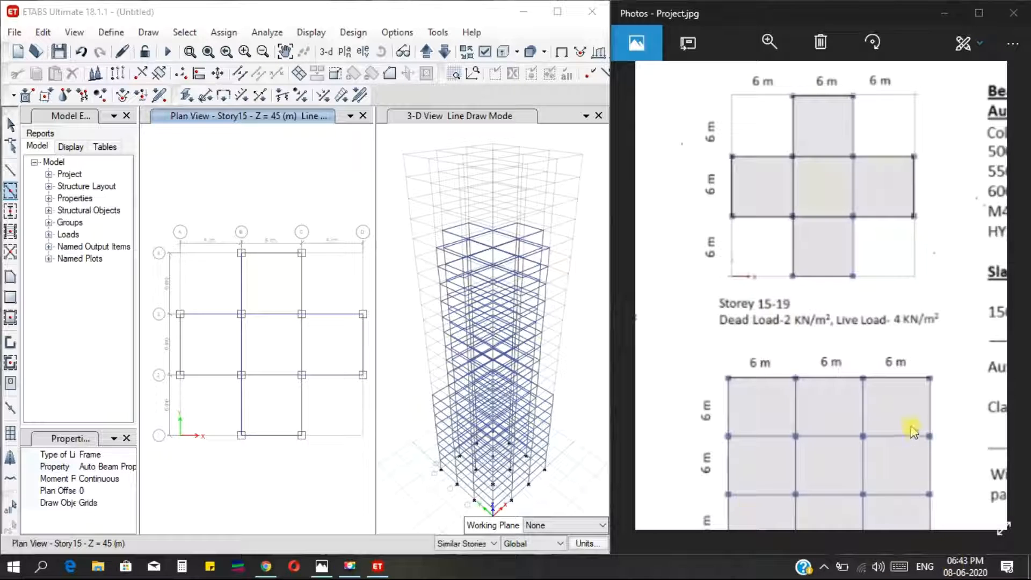
left_click_drag(795, 320, 981, 321)
left_click_drag(822, 297, 920, 340)
scroll(920, 340, "down", 1)
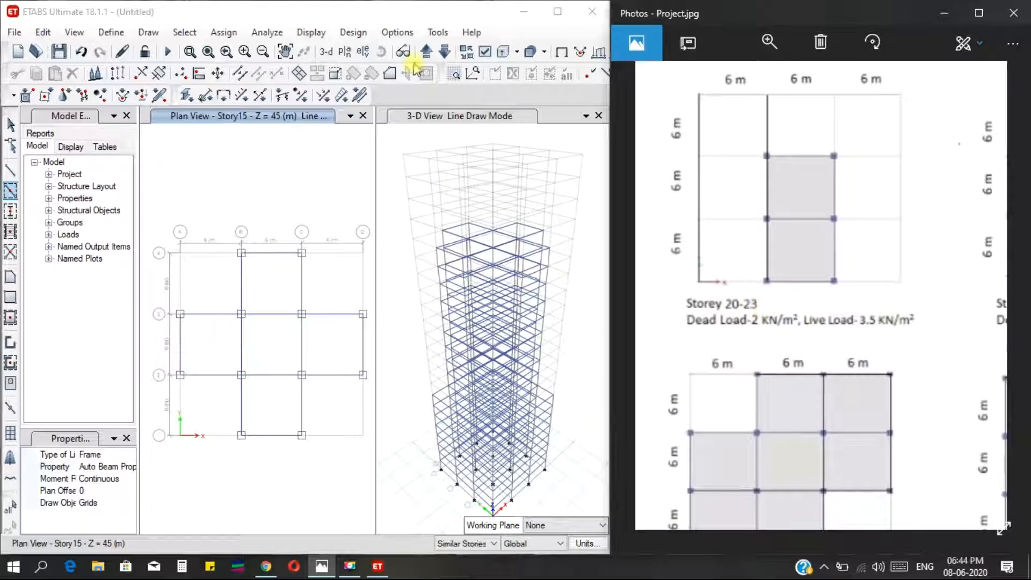
left_click(425, 53)
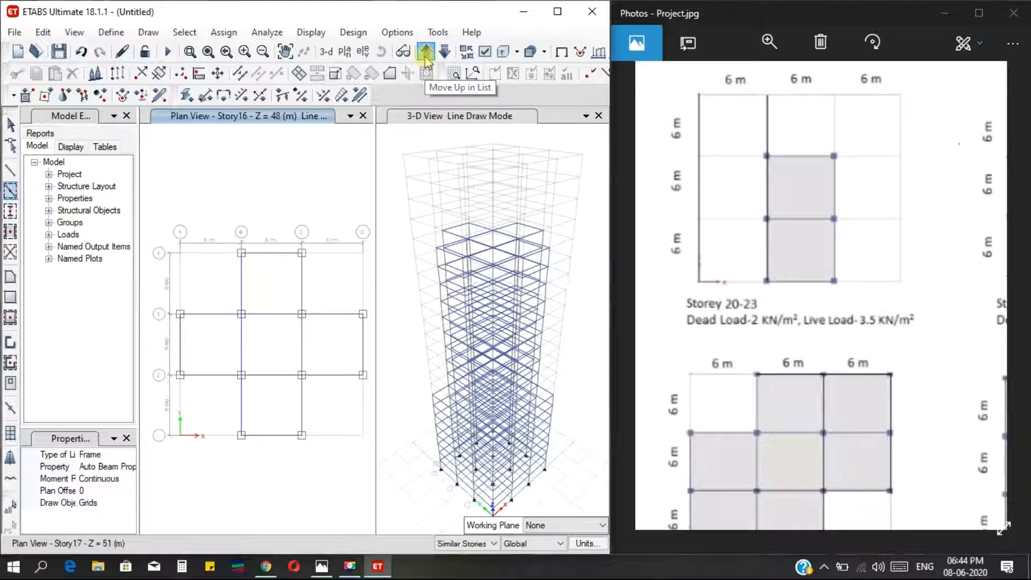
left_click(426, 54)
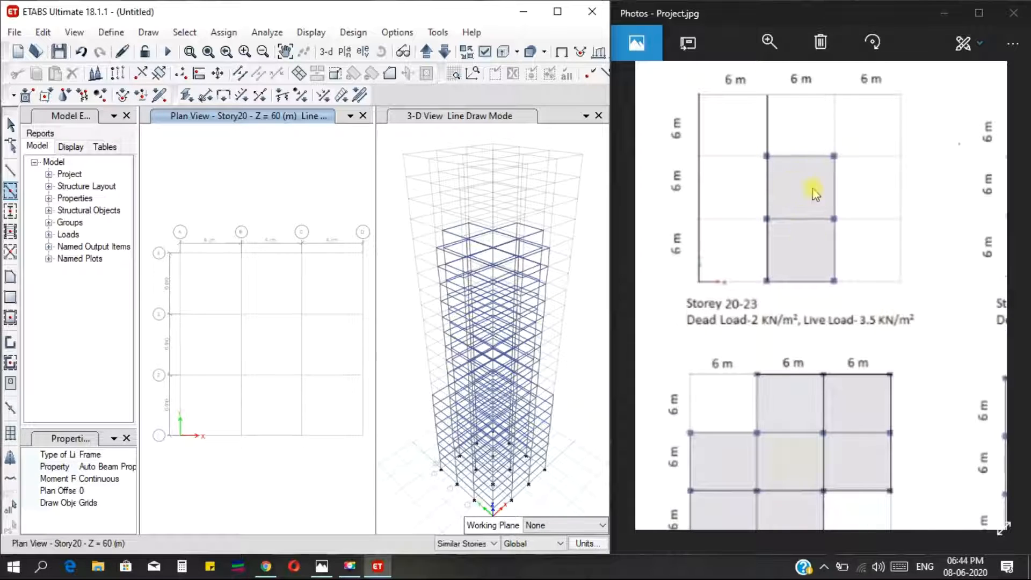
Step: Quick-draw Auto column list columns and Auto Beam Property beams on Story20 across grids B-C and 1-3, applied to similar stories
left_click(10, 211)
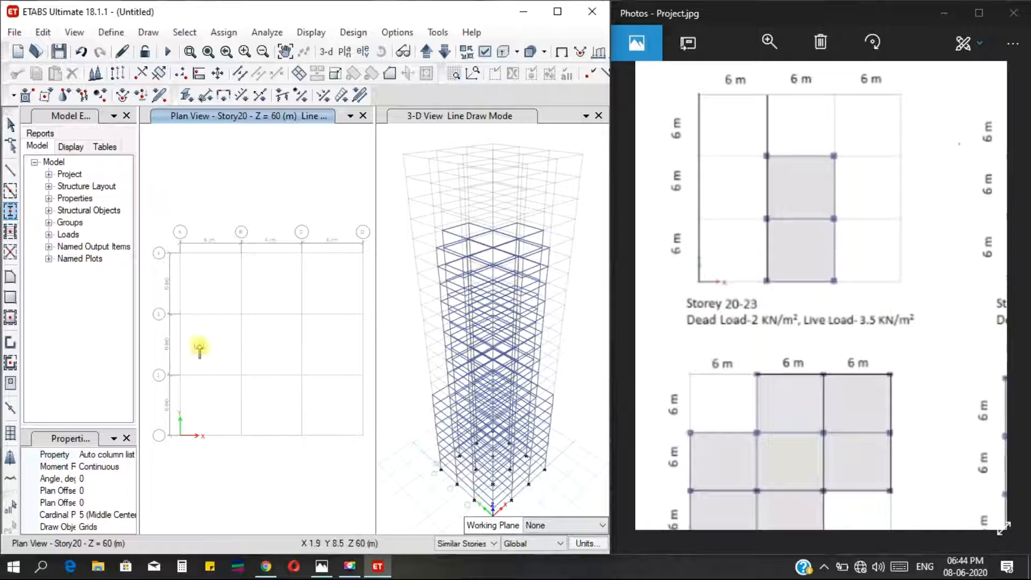
left_click_drag(231, 304, 309, 445)
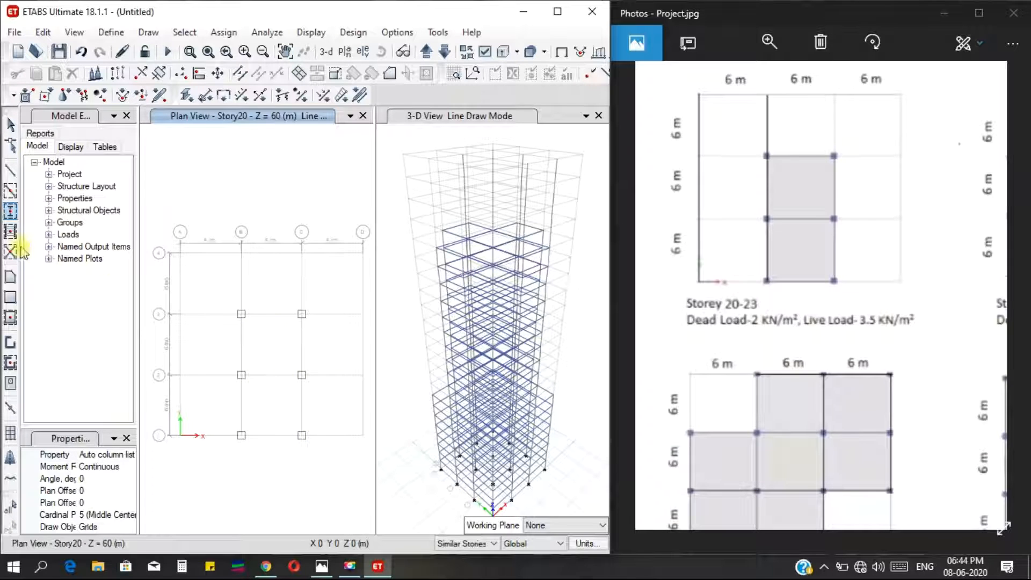
left_click(9, 192)
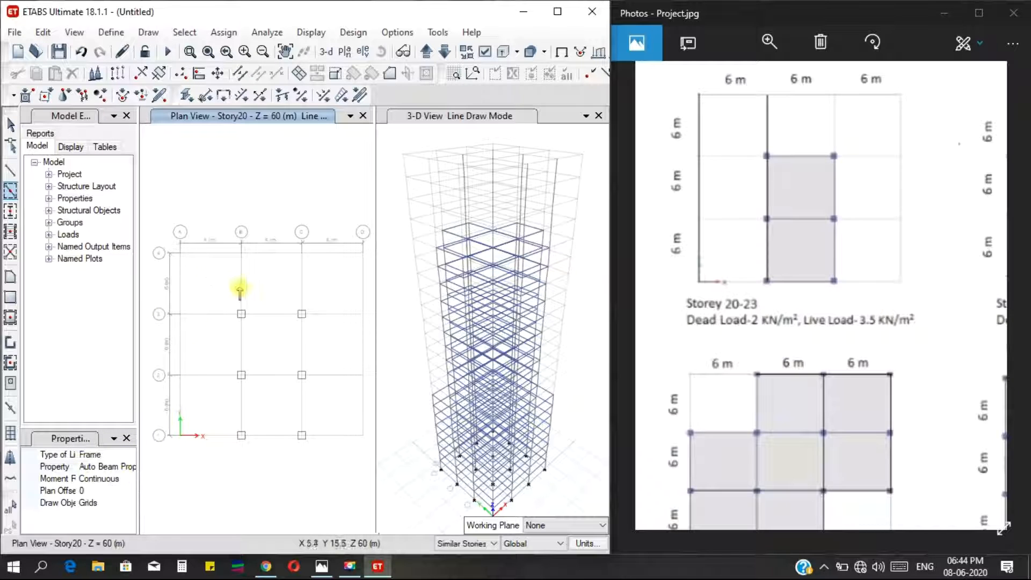
mouse_move(234, 302)
left_mouse_down()
mouse_move(290, 369)
mouse_move(320, 437)
mouse_move(313, 457)
left_mouse_up()
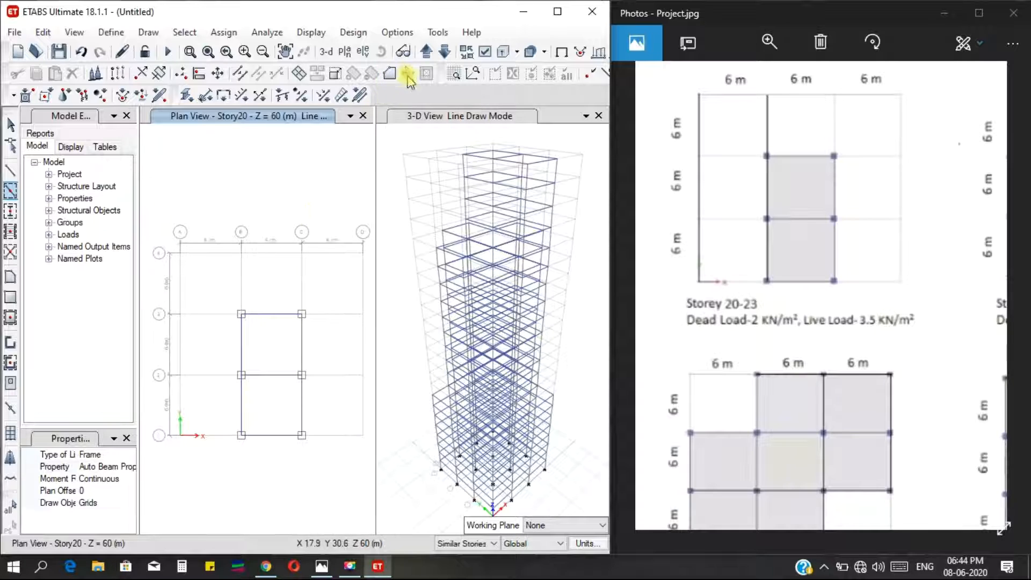
Step: Return the plan view to Story1 at Z = 3 m
left_click(427, 53)
left_click(426, 53)
left_click(427, 53)
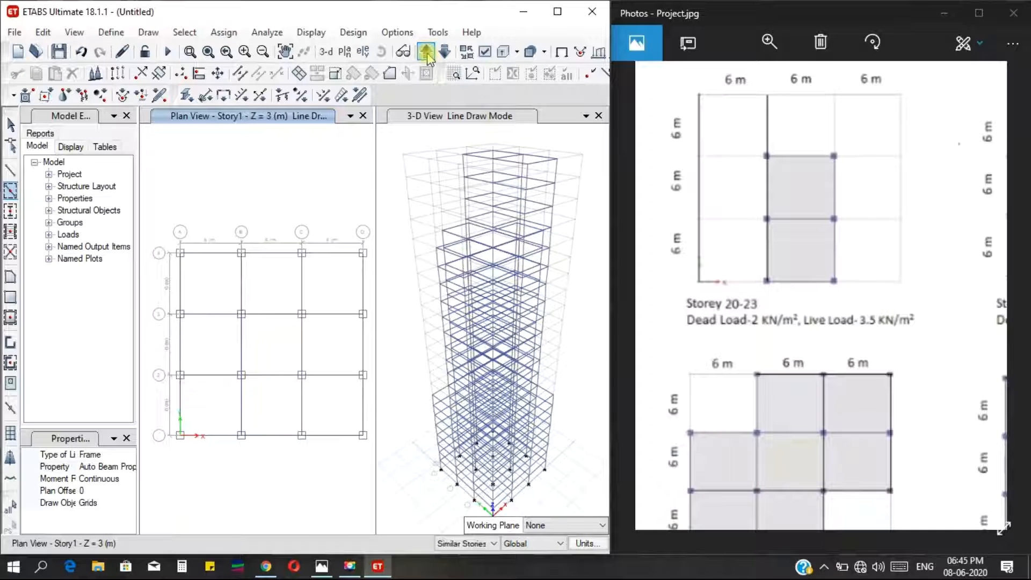
Step: Quick-draw Slab 150 floors over all nine bays on Story1, applied to similar stories, following the Storey 1-8 layout in the reference image
left_click_drag(936, 447, 765, 316)
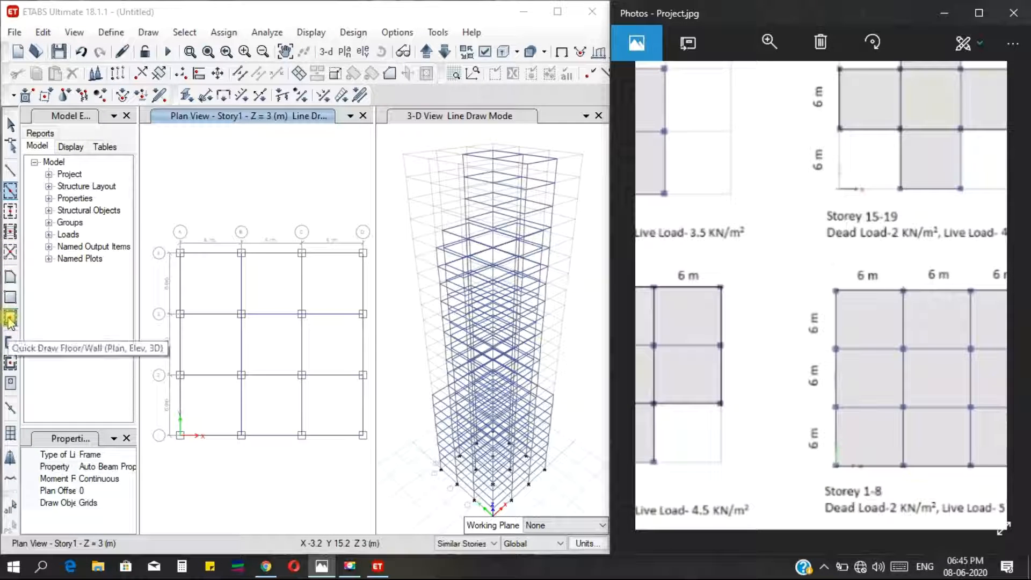
left_click(9, 321)
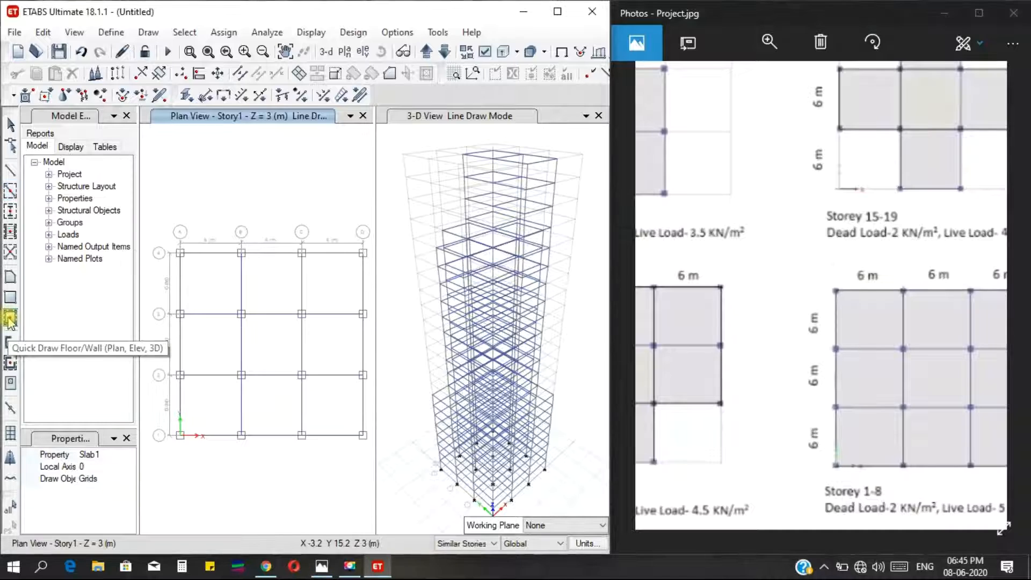
left_click(93, 455)
left_click(129, 455)
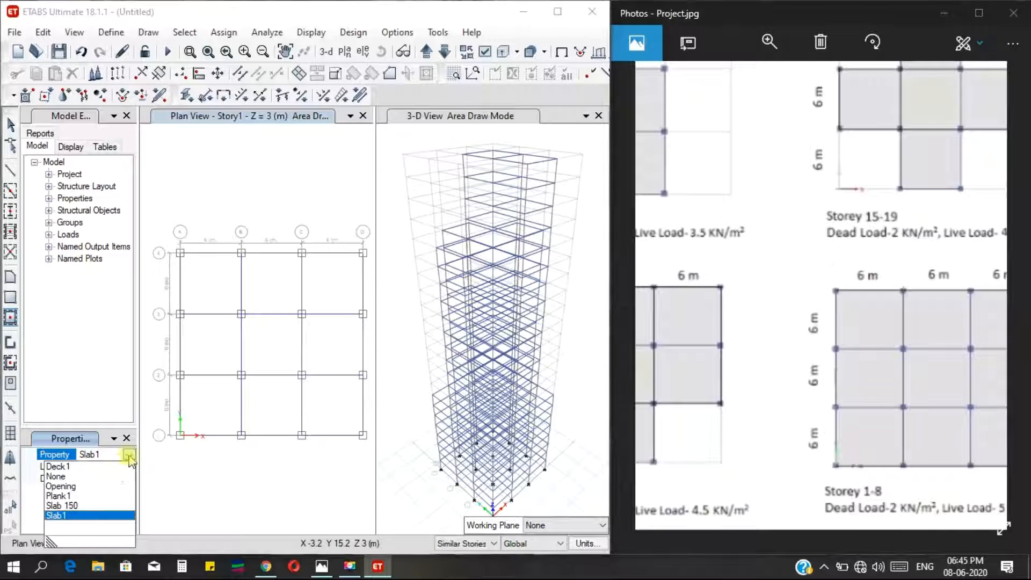
left_click(60, 506)
mouse_move(168, 235)
left_mouse_down()
mouse_move(262, 357)
mouse_move(371, 459)
left_mouse_up()
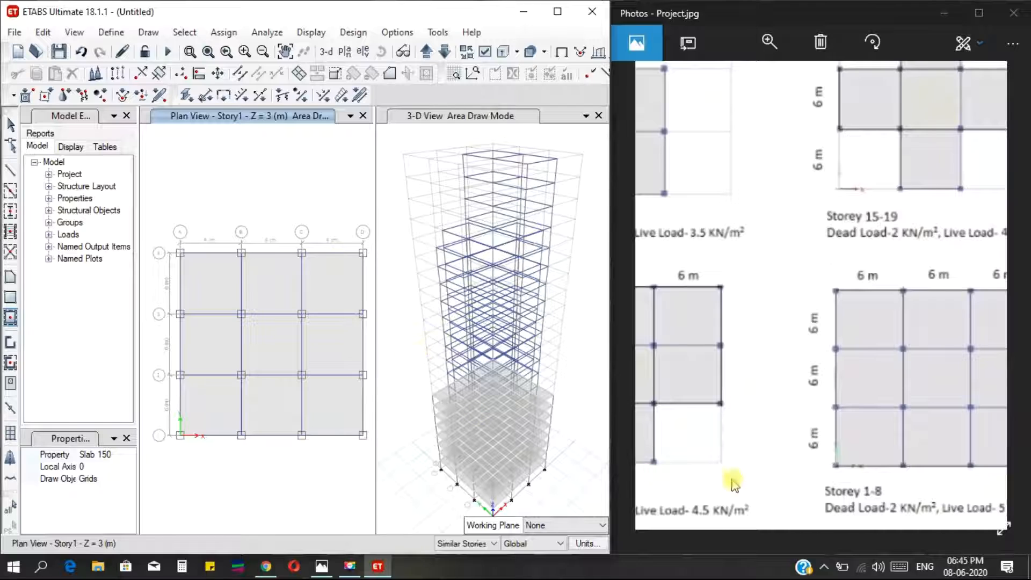
left_click(945, 565)
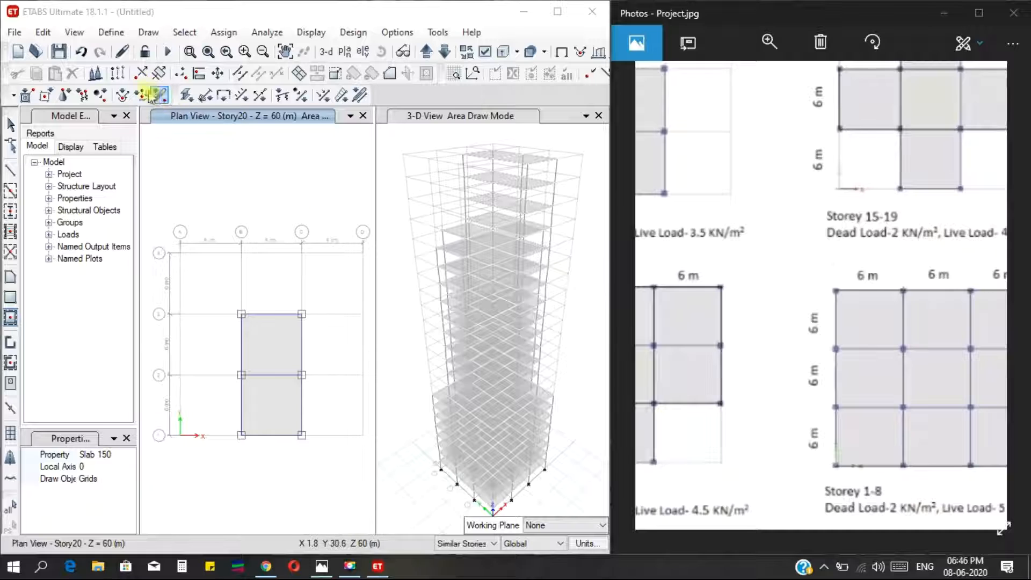
Step: Auto-draw cladding around the whole building using the floors
left_click(150, 34)
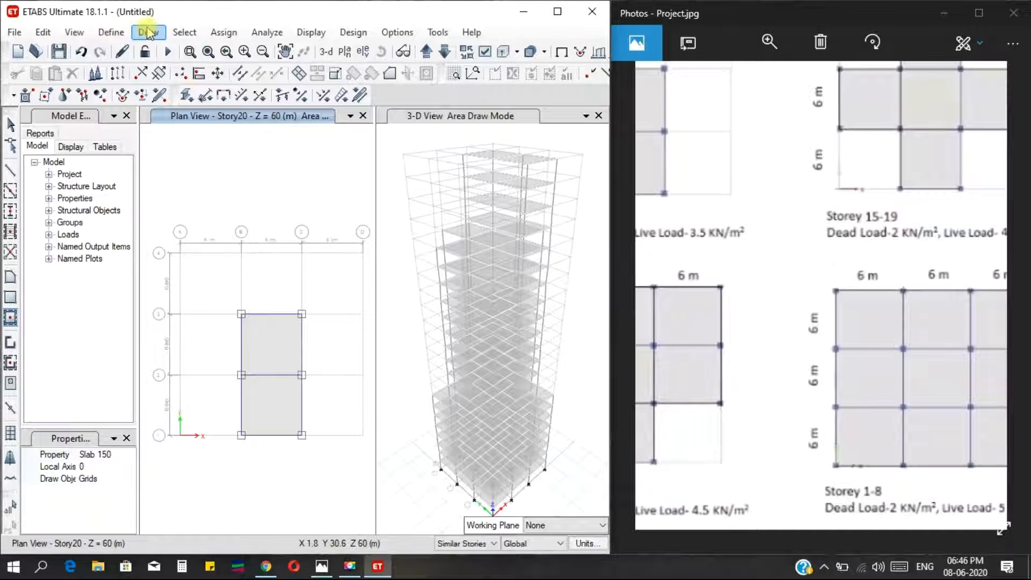
left_click(149, 33)
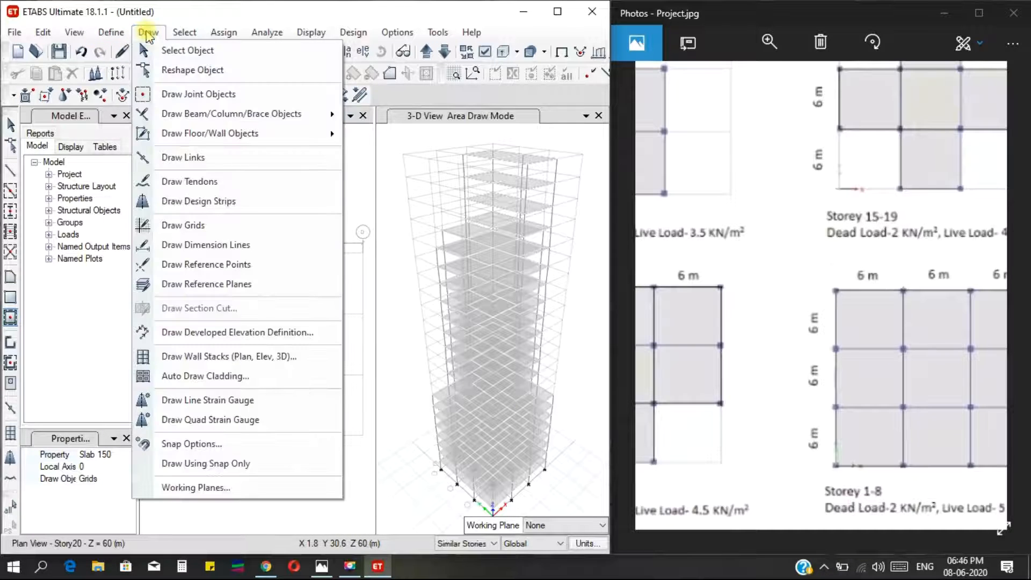
left_click(225, 386)
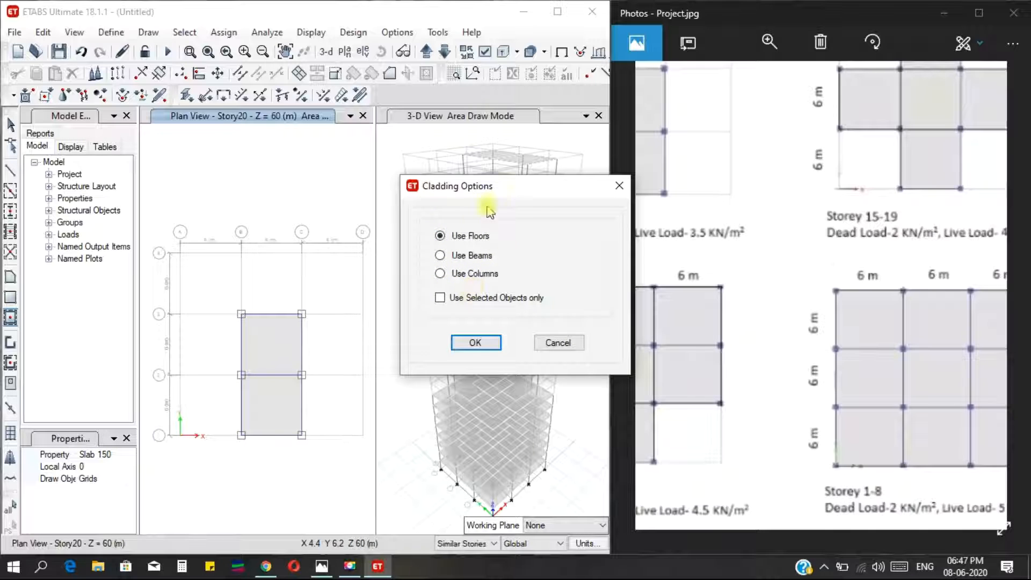
left_click(474, 344)
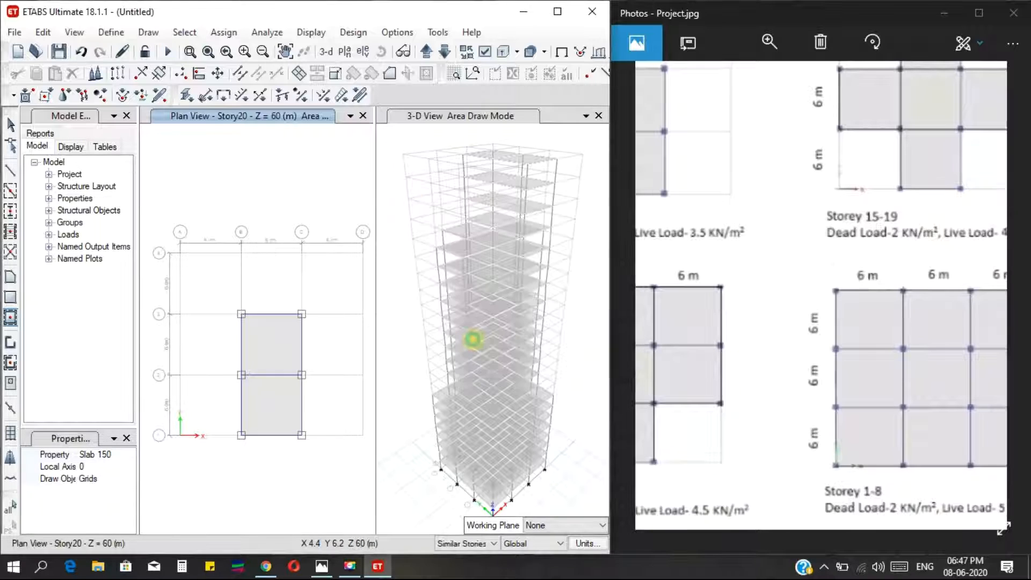
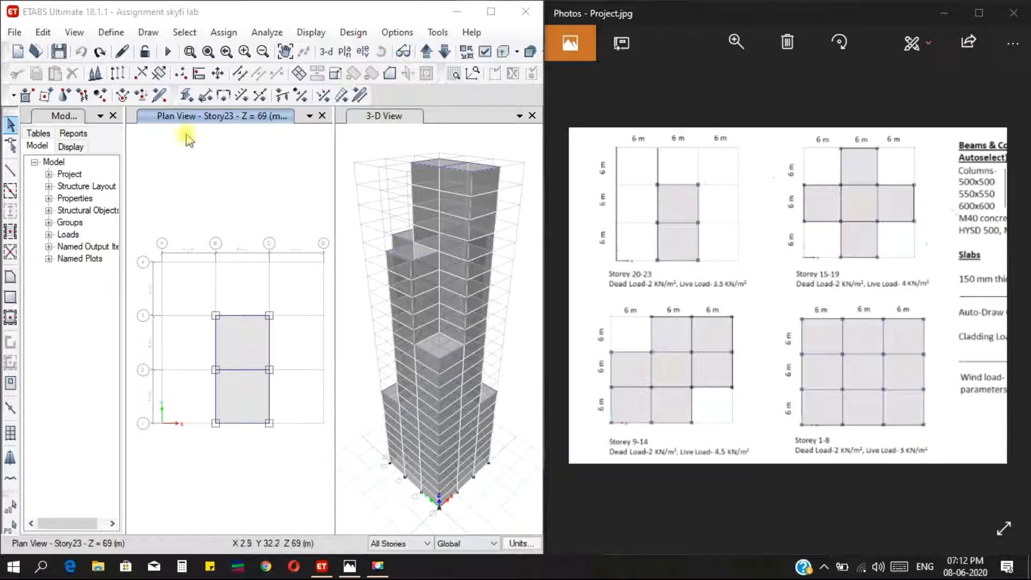
Step: Bring the plan view to Base at Z = 0 m, limit the story scope to One Story and clear the joint selection
left_click(427, 55)
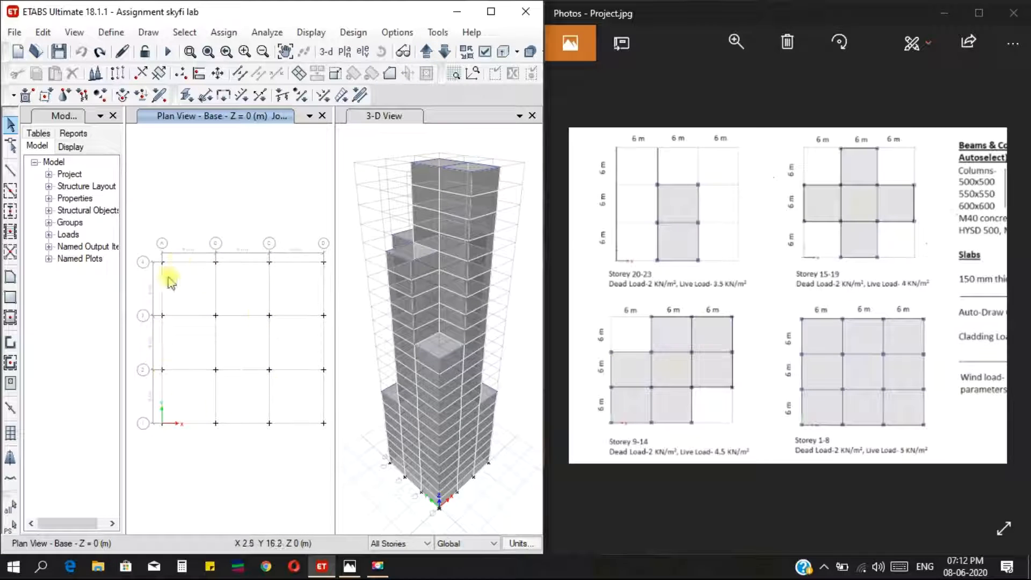
left_click_drag(144, 234, 332, 450)
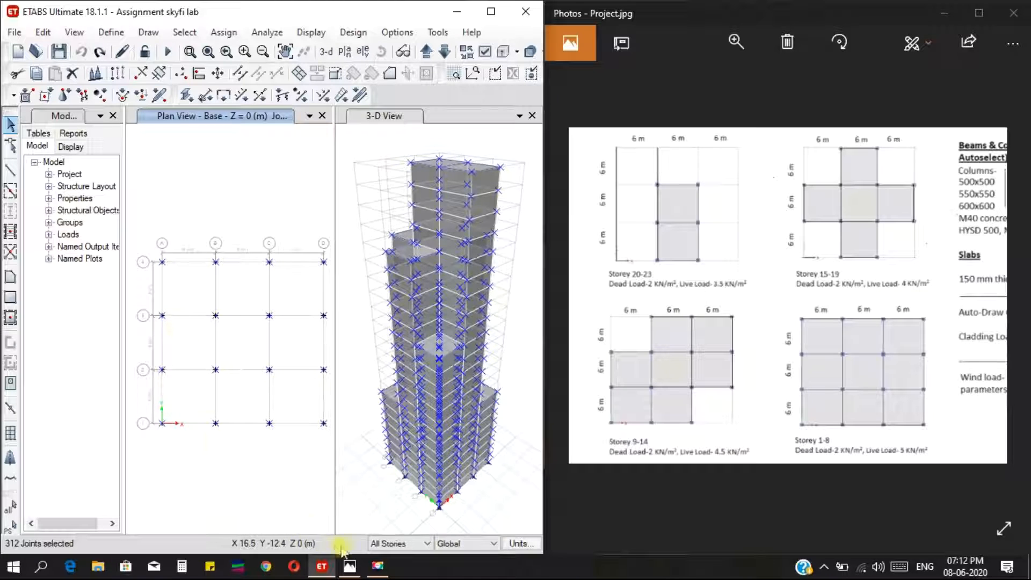
left_click(393, 544)
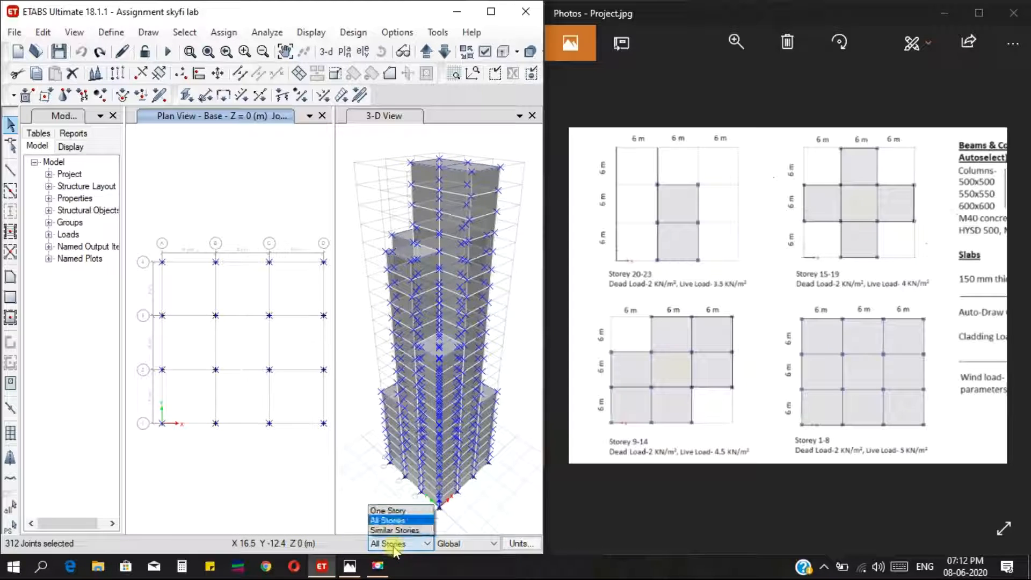
left_click(382, 511)
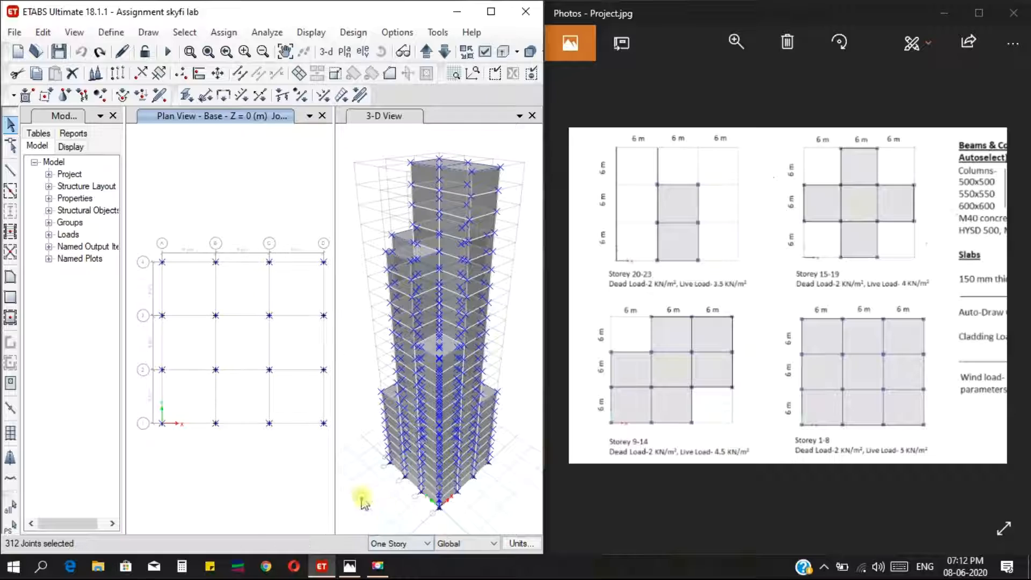
key("ctrl+q")
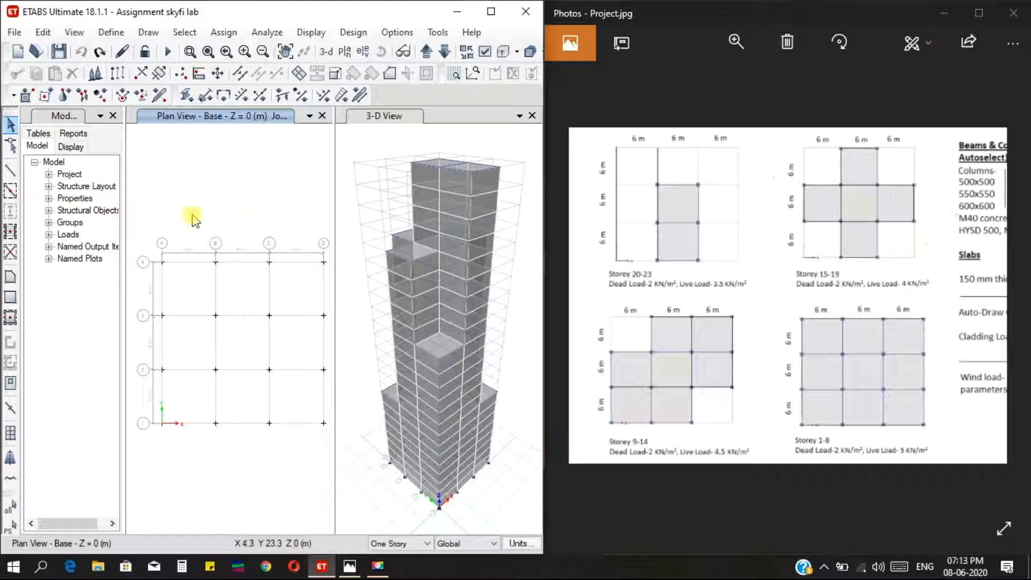
Step: Assign fixed restraints, with all translations and rotations restrained, to all the joints on the Base level
left_click_drag(135, 224, 328, 433)
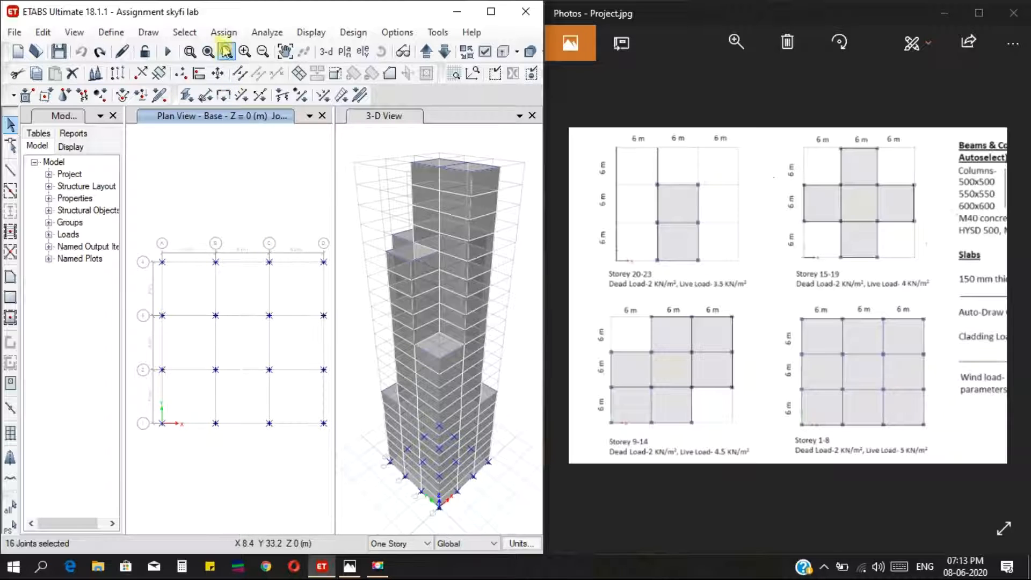
left_click(224, 32)
mouse_move(239, 54)
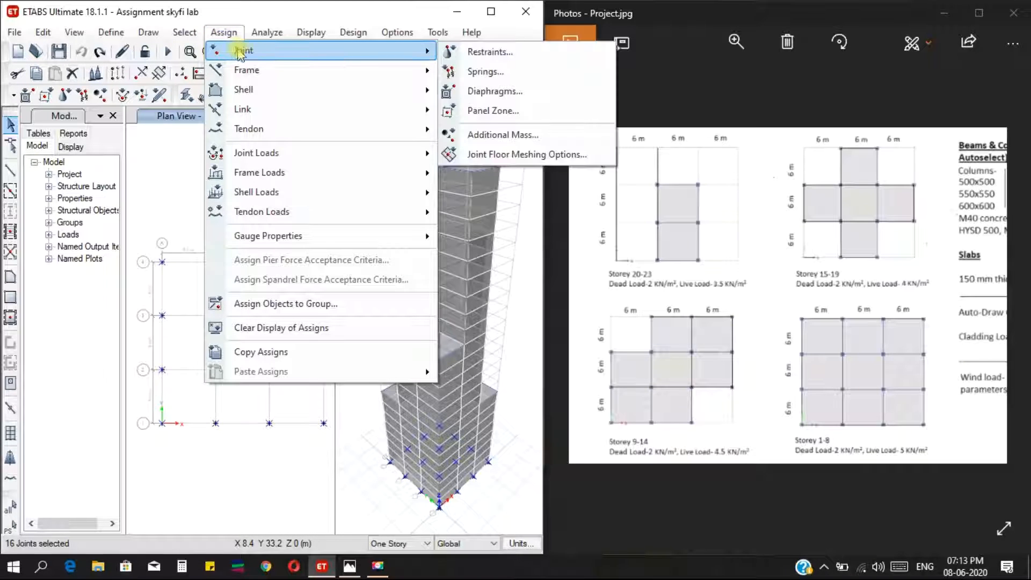
left_click(472, 52)
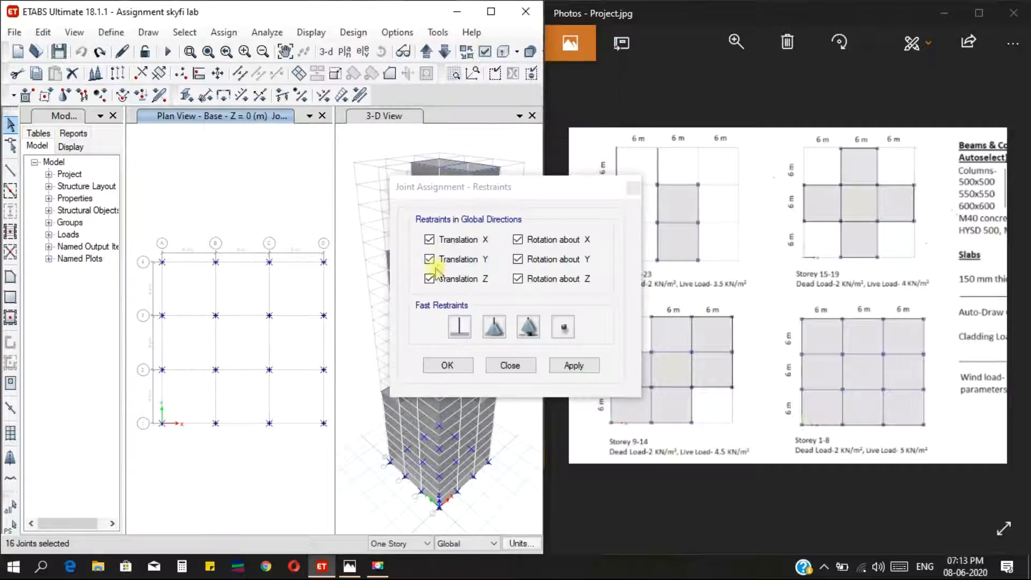
left_click(459, 328)
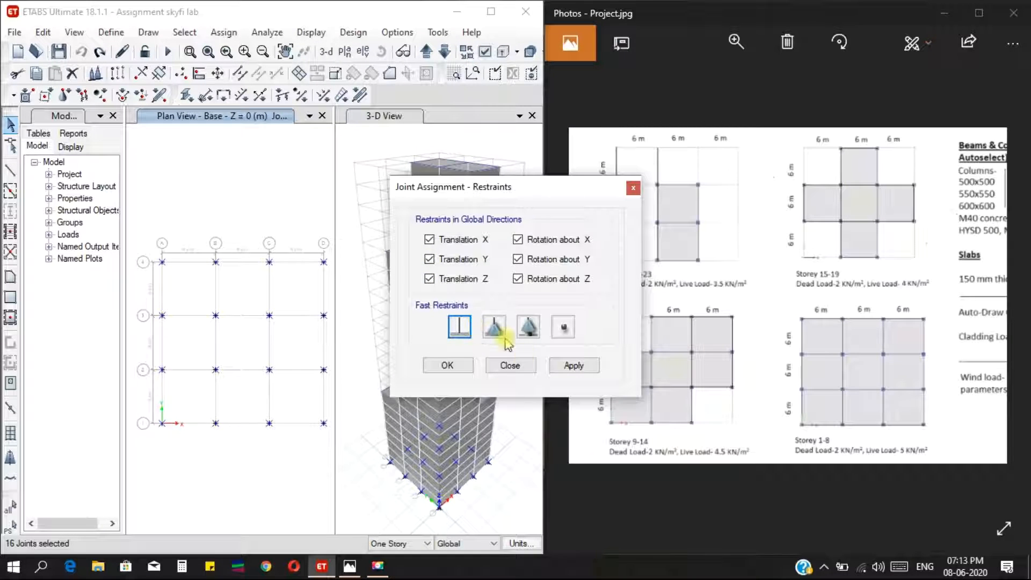
left_click(574, 366)
left_click(447, 366)
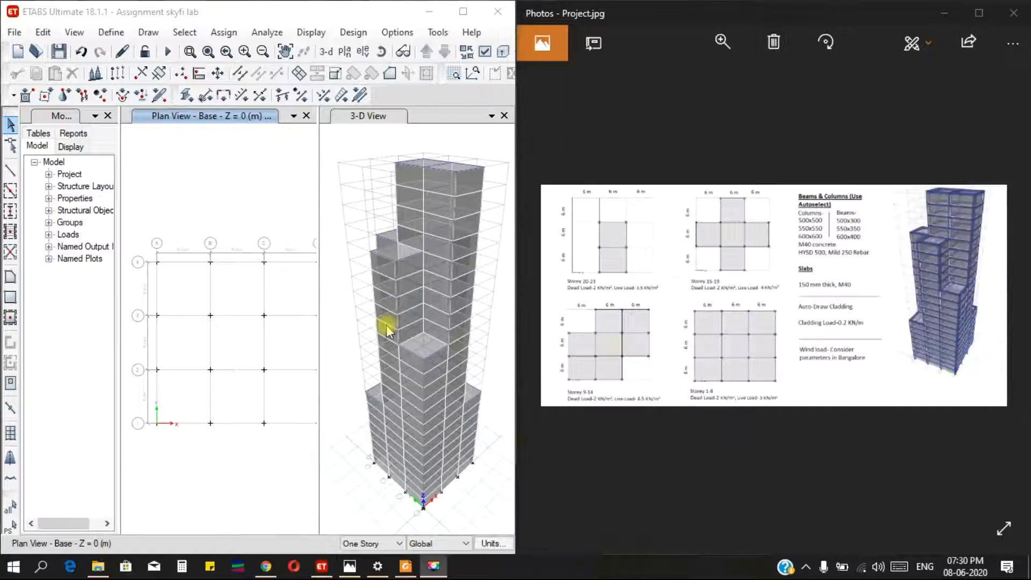
Step: Enter a load pattern named Wind with type Wind and open its auto lateral load code choices
left_click(161, 171)
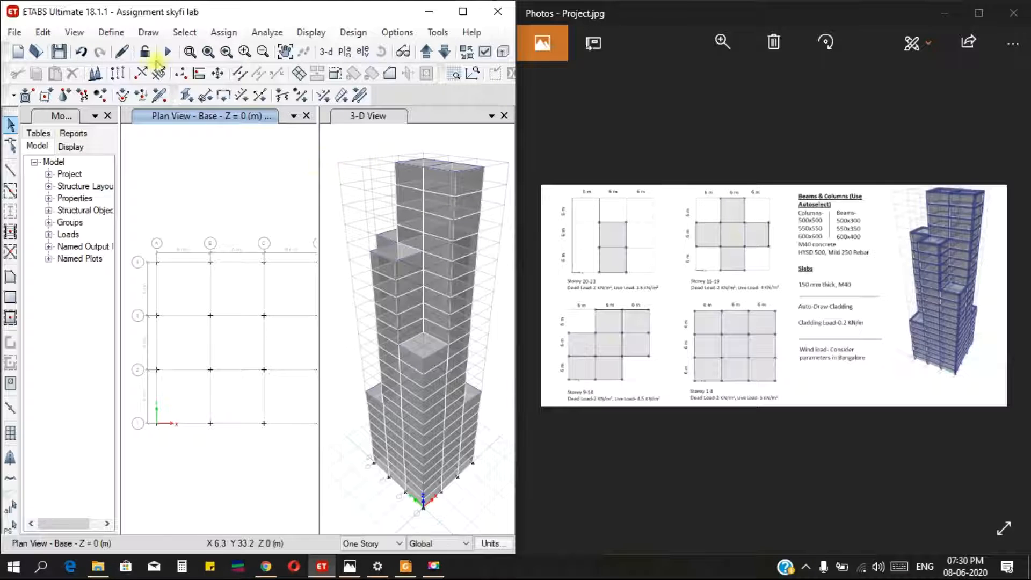
left_click(110, 36)
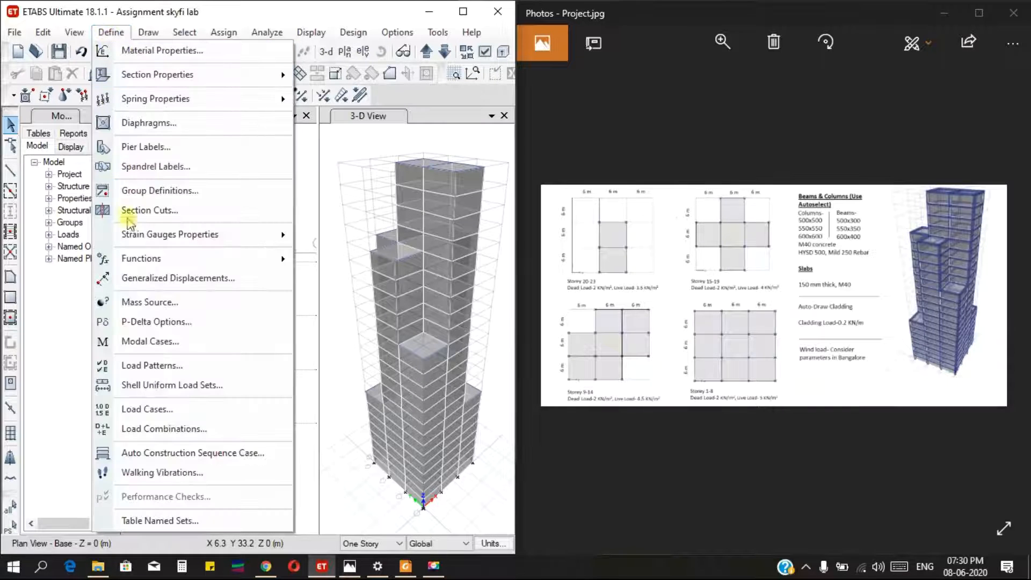
left_click(153, 366)
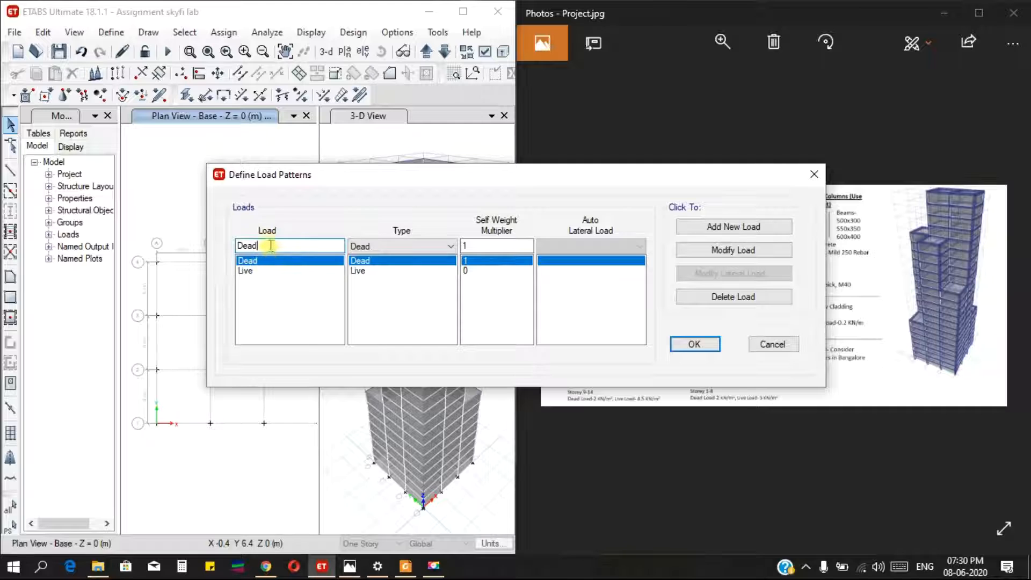
left_click_drag(270, 245, 228, 246)
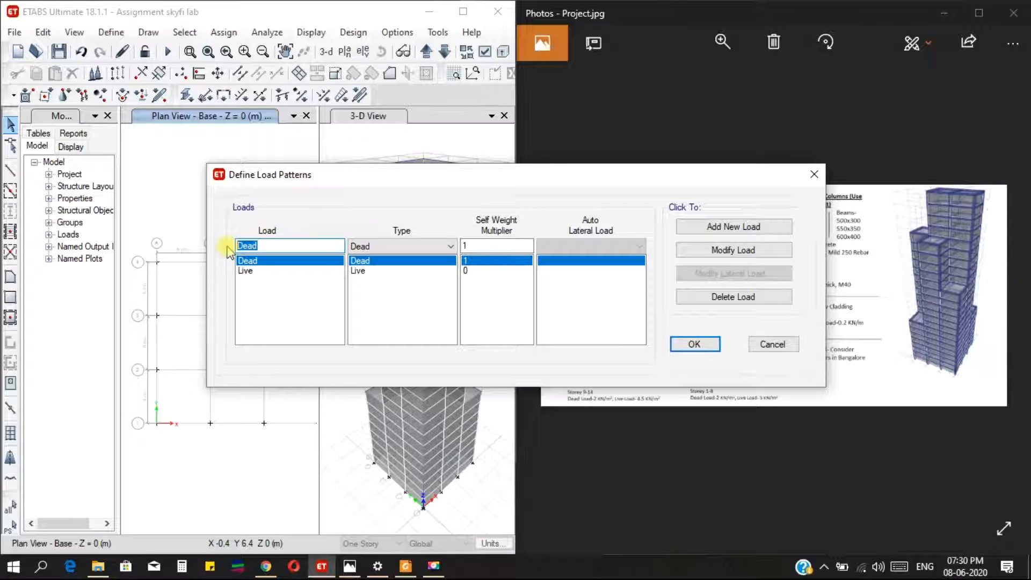
type("Wind")
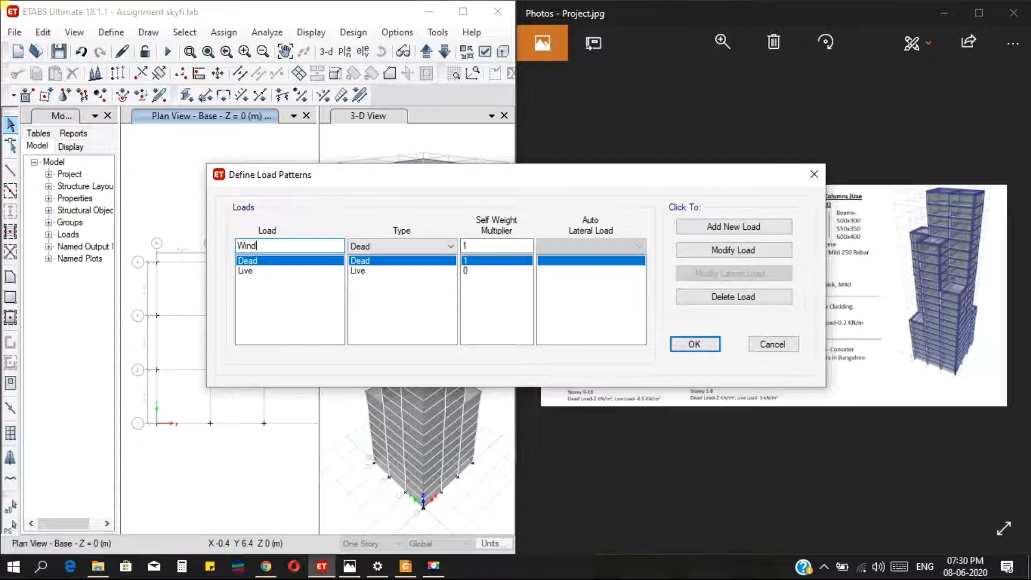
key("Tab")
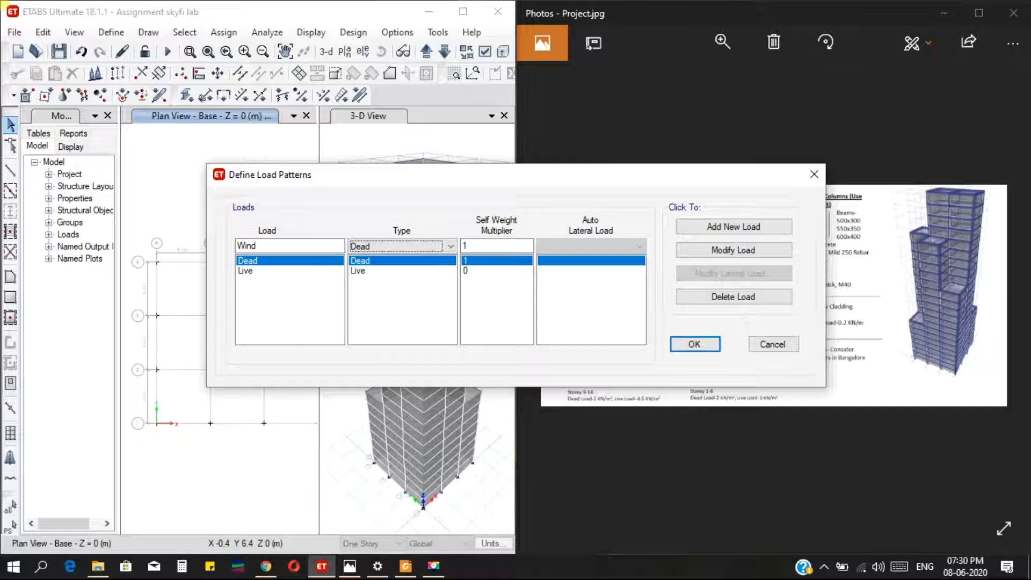
left_click(362, 246)
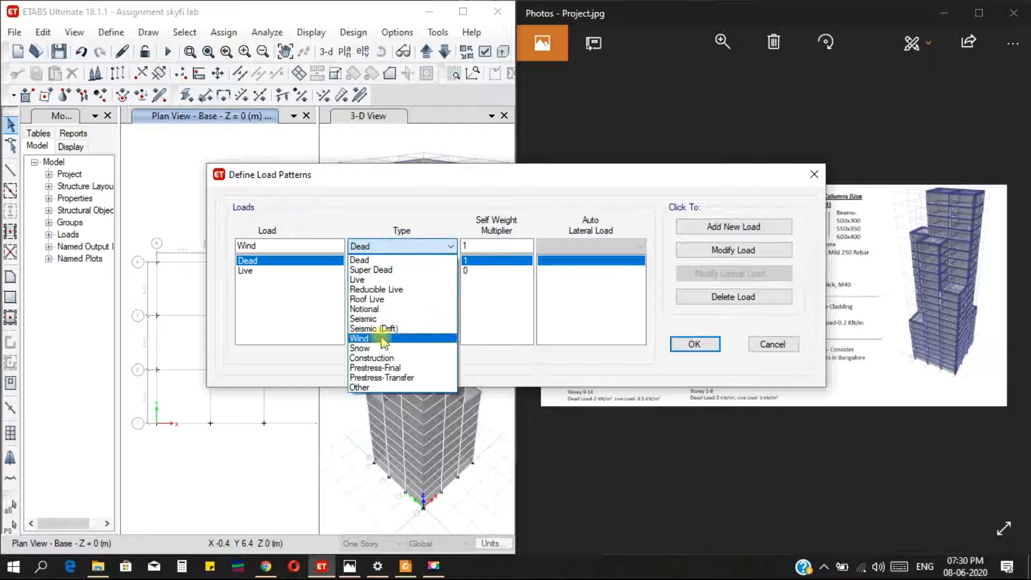
left_click(371, 336)
left_click(568, 247)
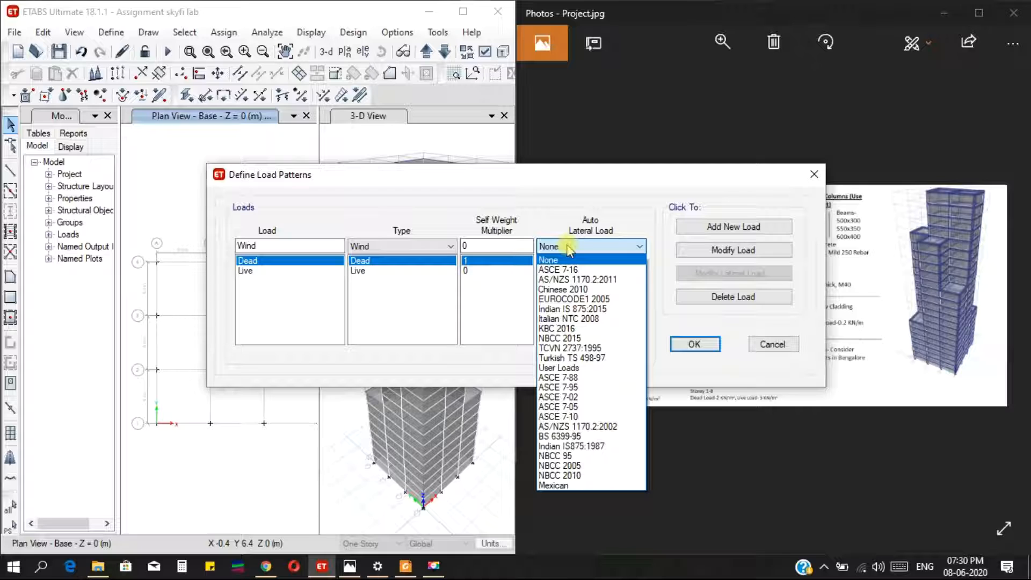
Step: Add the Wind load pattern with the Indian IS 875:2015 auto lateral load and open its lateral load settings
left_click(569, 311)
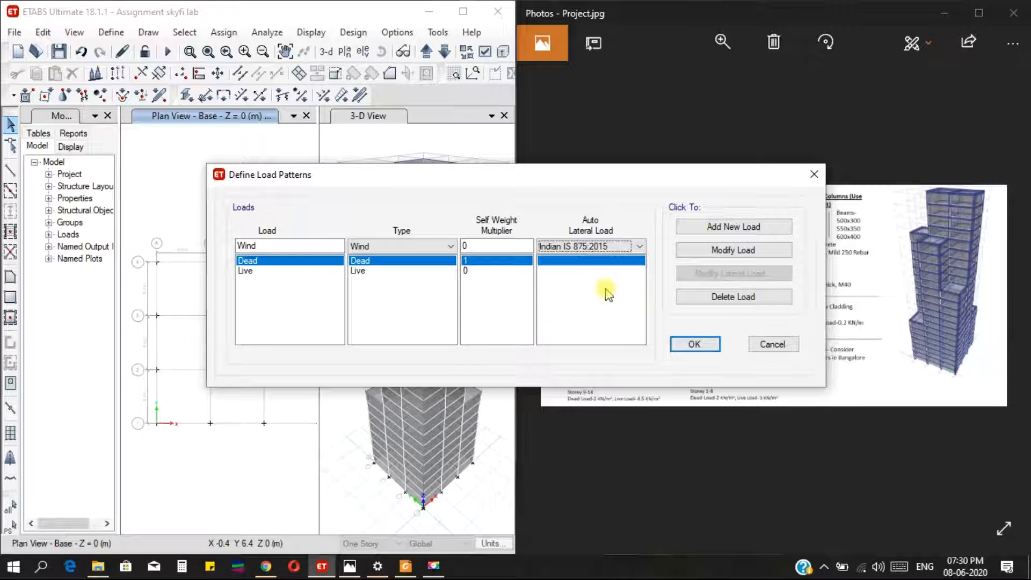
left_click(727, 226)
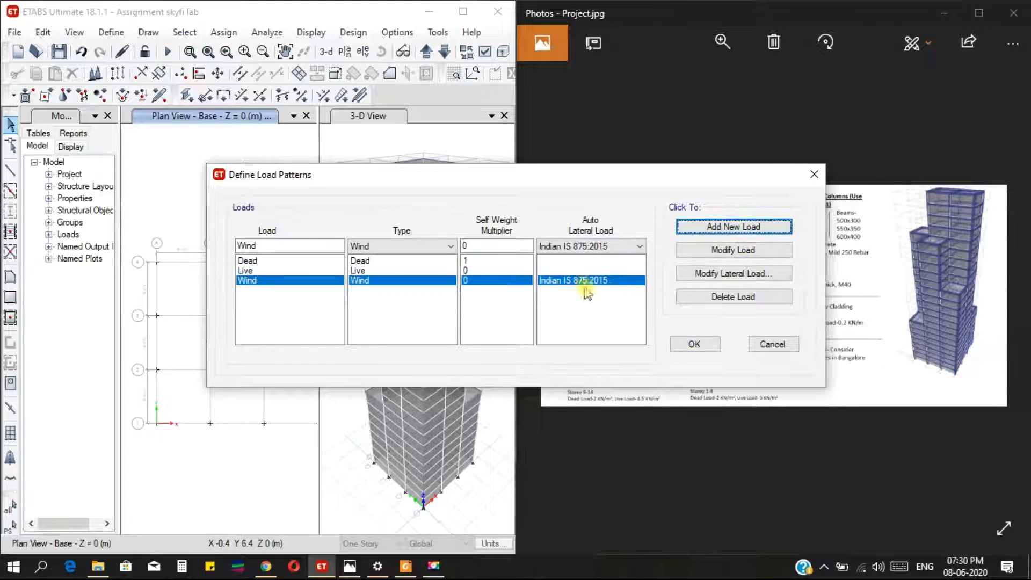
left_click(564, 280)
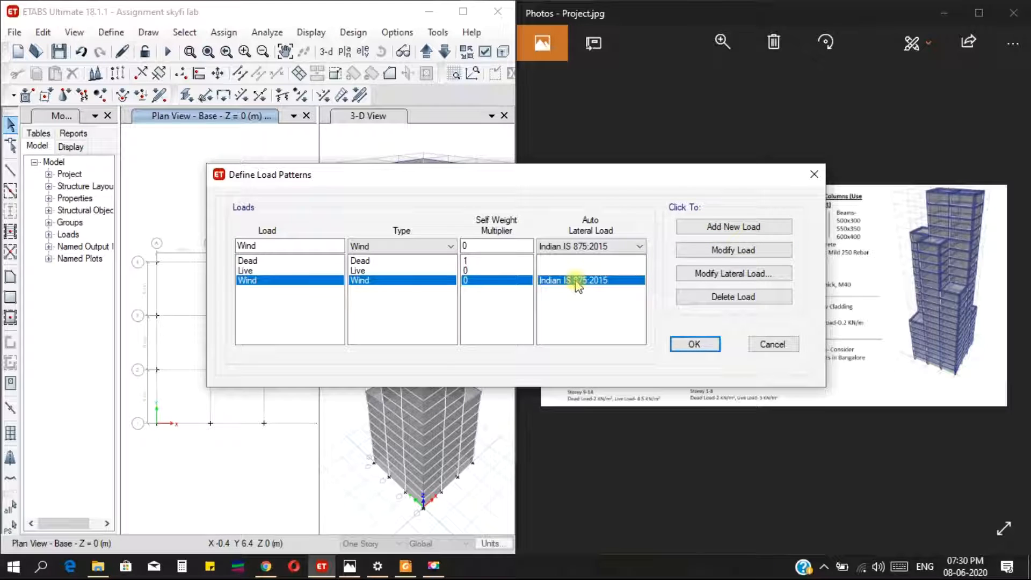
left_click(743, 276)
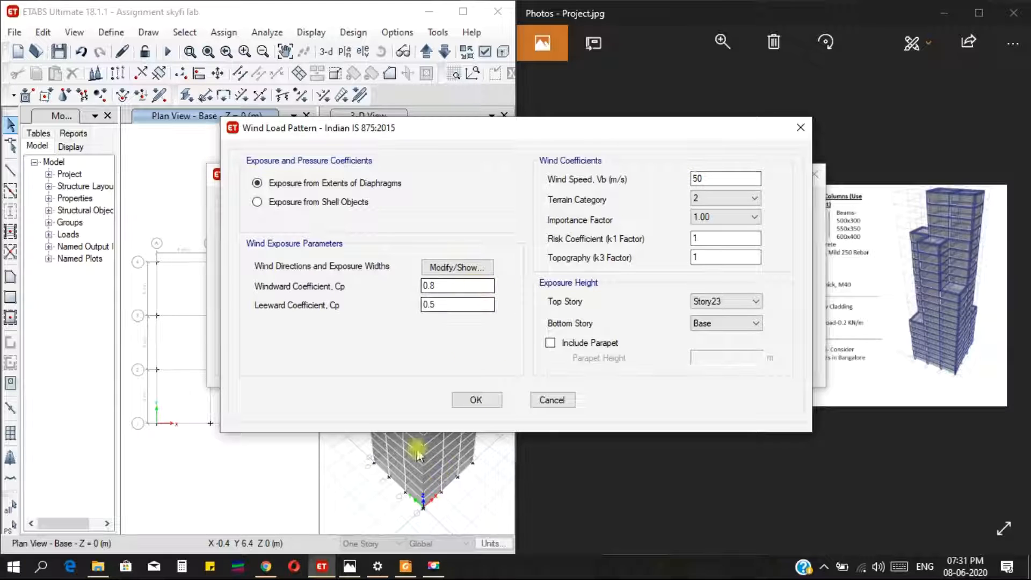
Step: Look up Bangalore's basic wind speed on the IS 875 Part 3 map in Foxit Reader and set ETABS's wind speed to 33 m/s
left_click(405, 569)
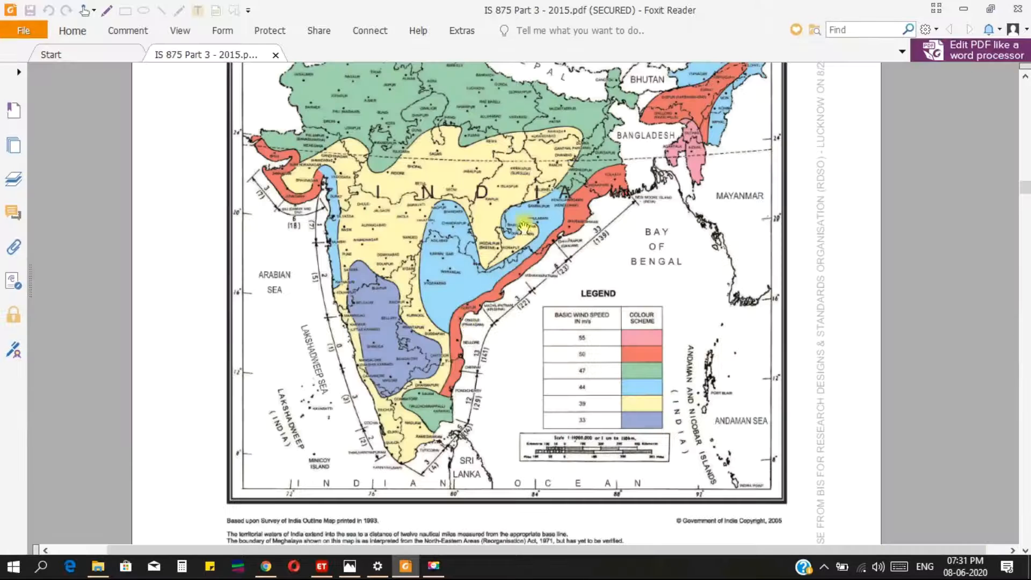
mouse_move(527, 233)
left_mouse_down()
mouse_move(528, 385)
mouse_move(510, 232)
left_mouse_up()
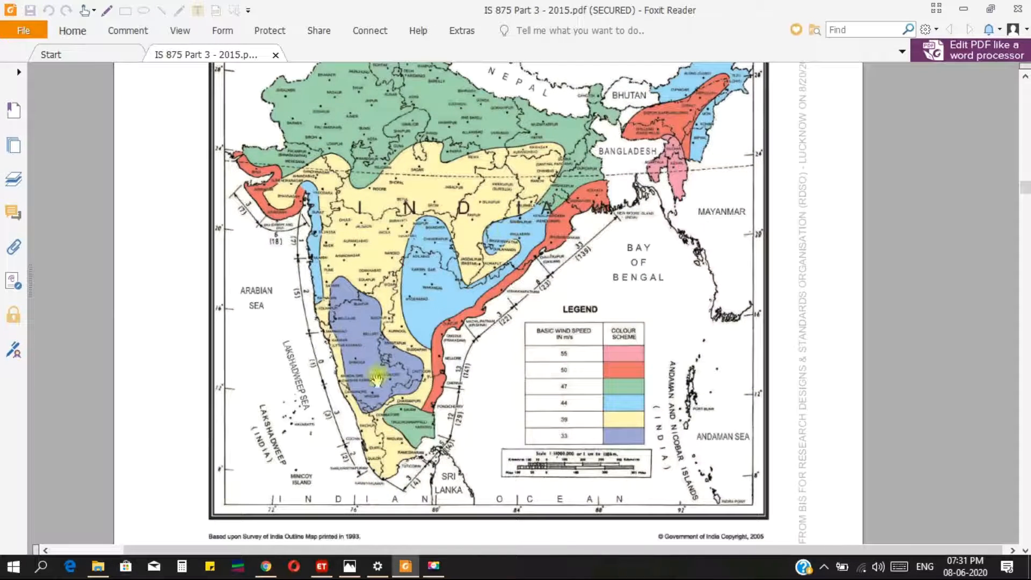
scroll(378, 380, "up", 3, "ctrl")
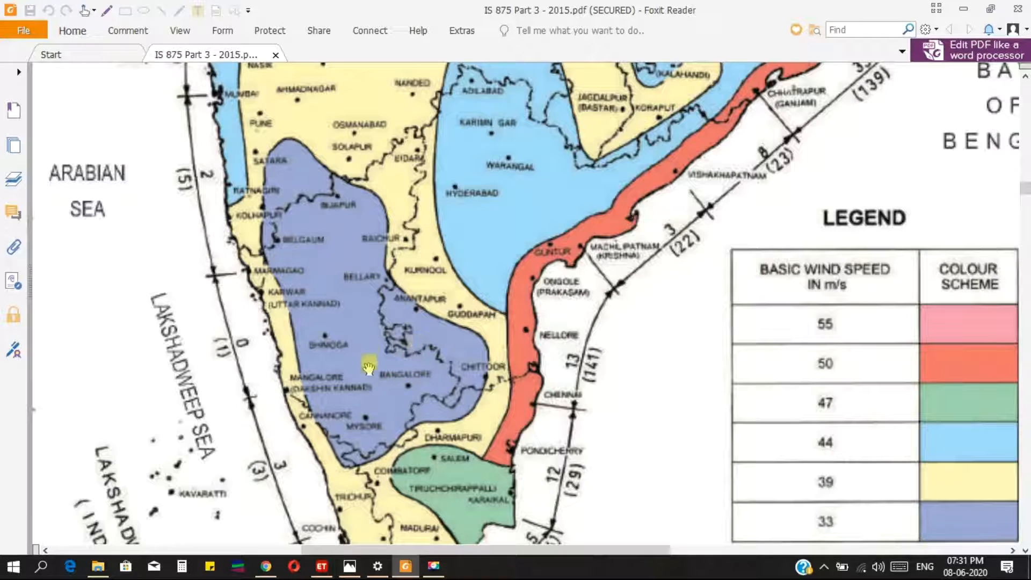
scroll(376, 357, "down", 3, "ctrl")
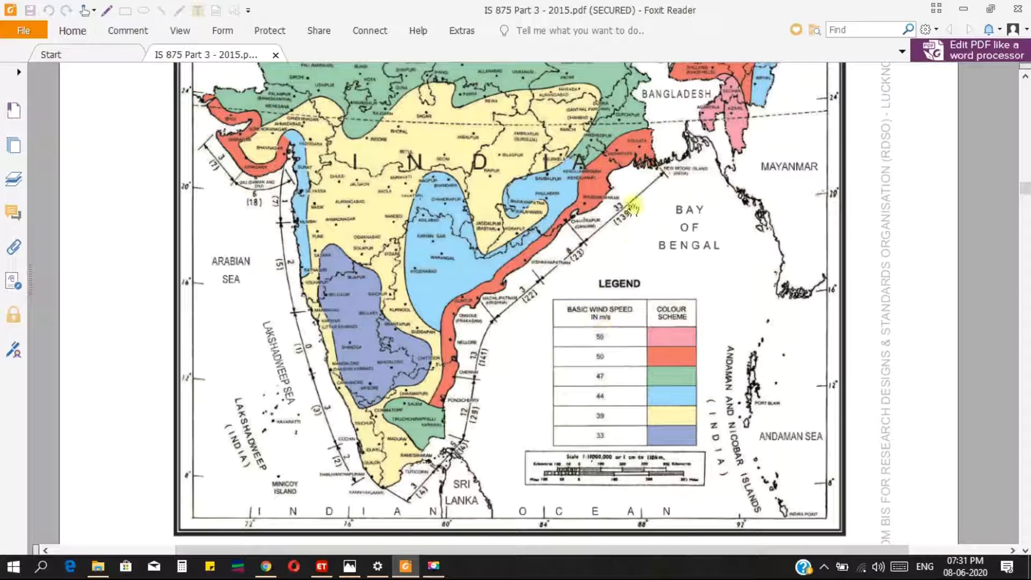
left_click(406, 565)
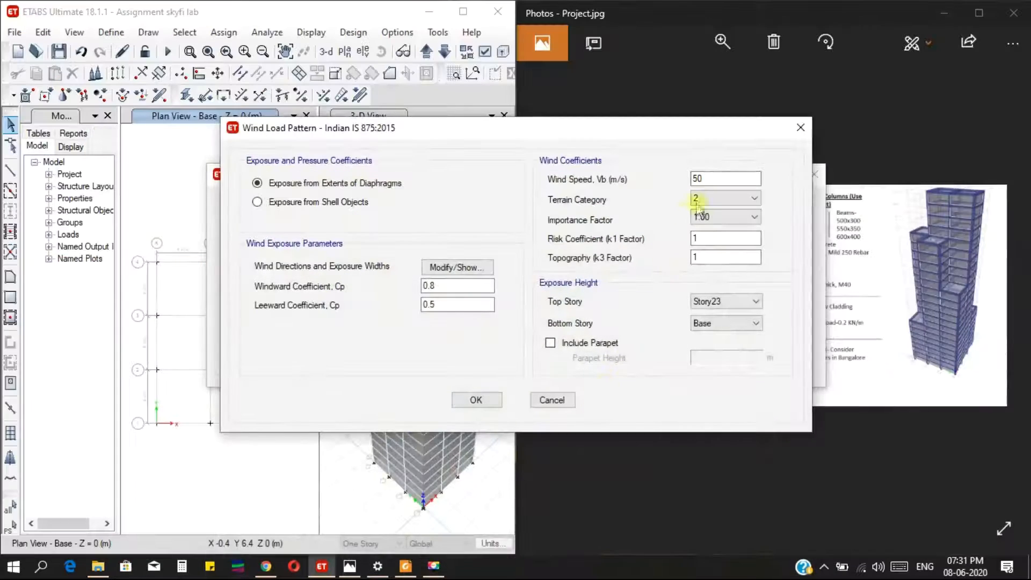
left_click_drag(713, 180, 682, 182)
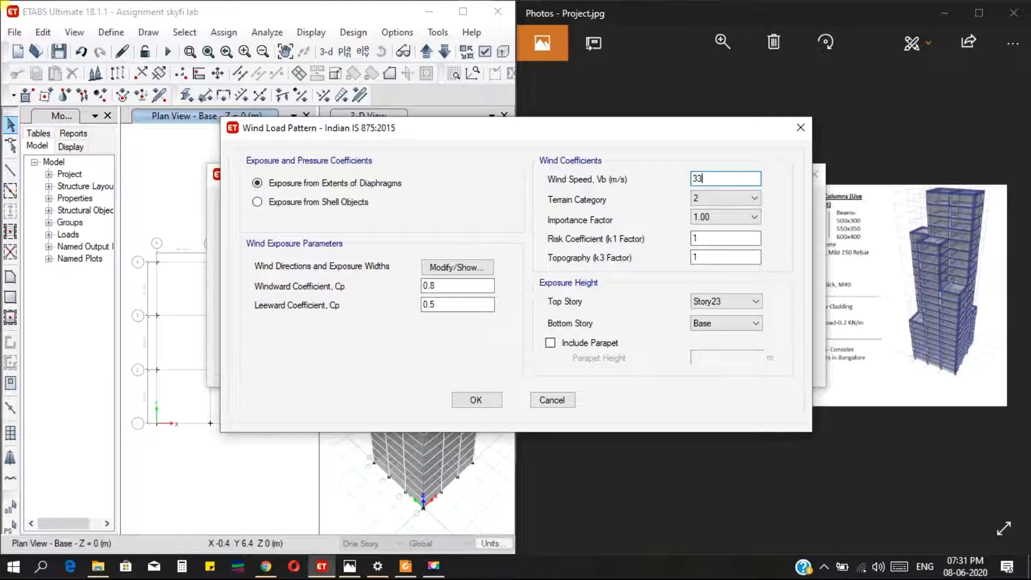
Step: Examine the terrain category definitions in the IS 875 Part 3 PDF in Foxit Reader
left_click(716, 217)
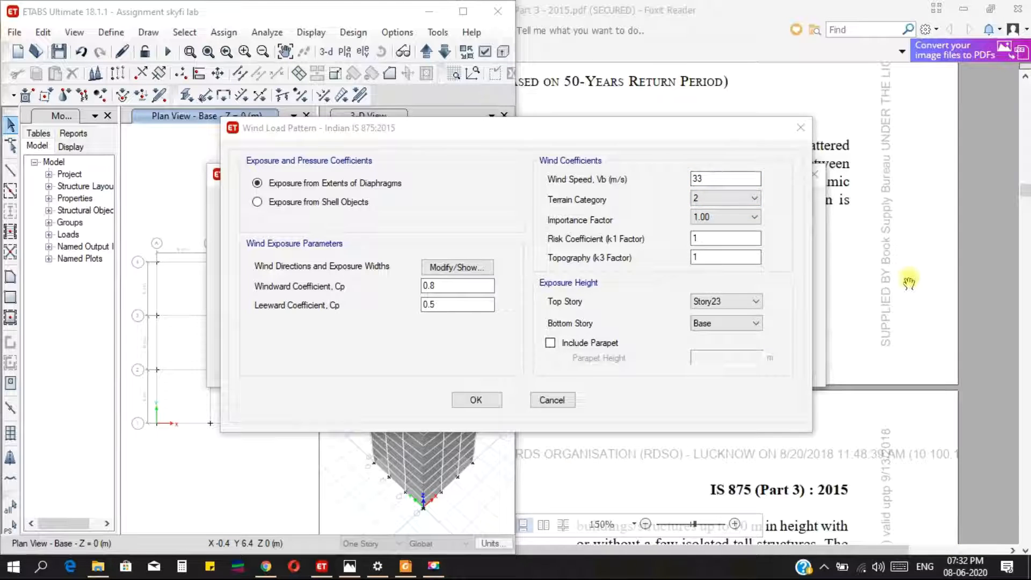
left_click(406, 566)
scroll(537, 510, "down", 20)
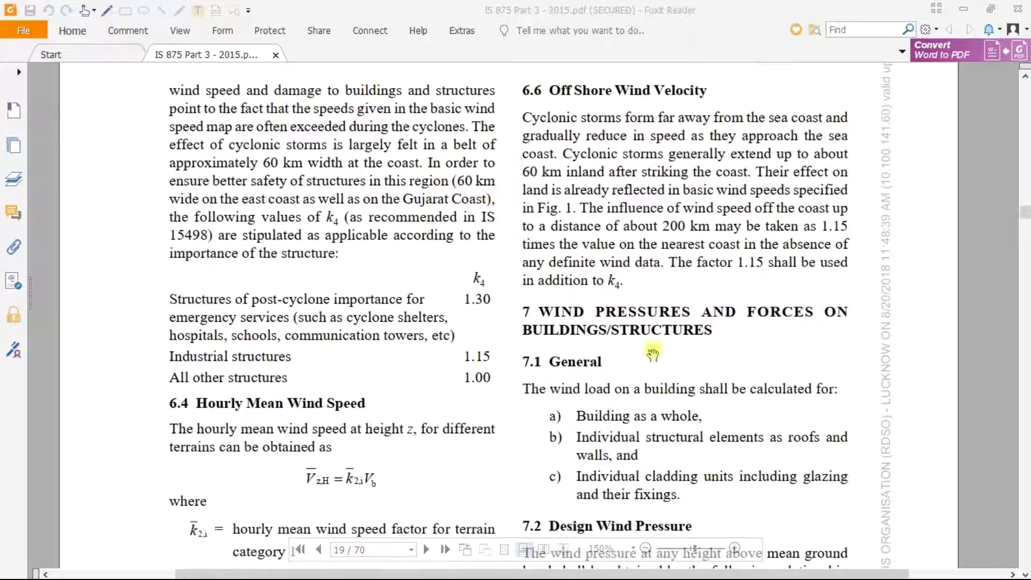
scroll(588, 309, "up", 6)
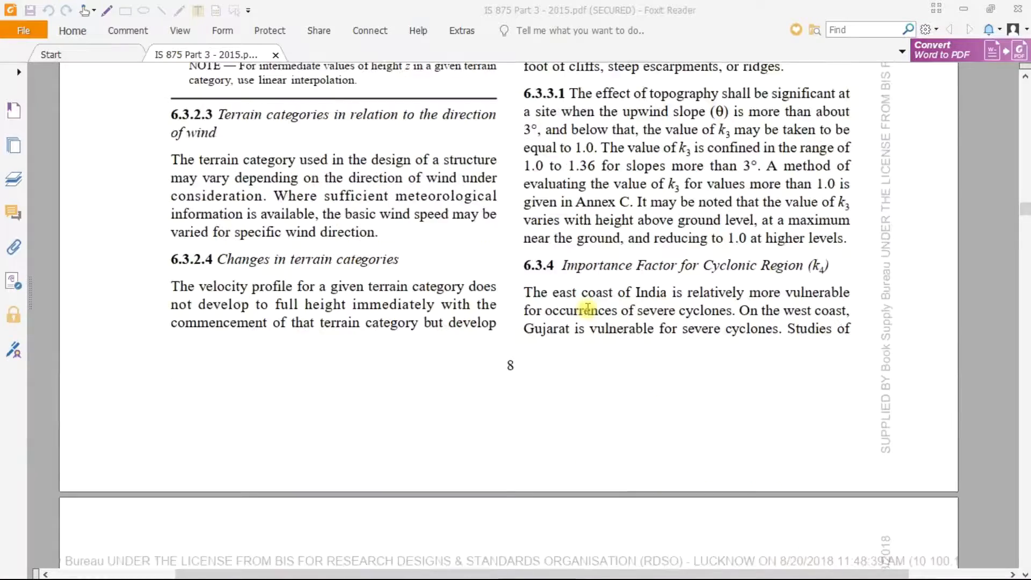
scroll(588, 309, "up", 5)
scroll(588, 309, "up", 15)
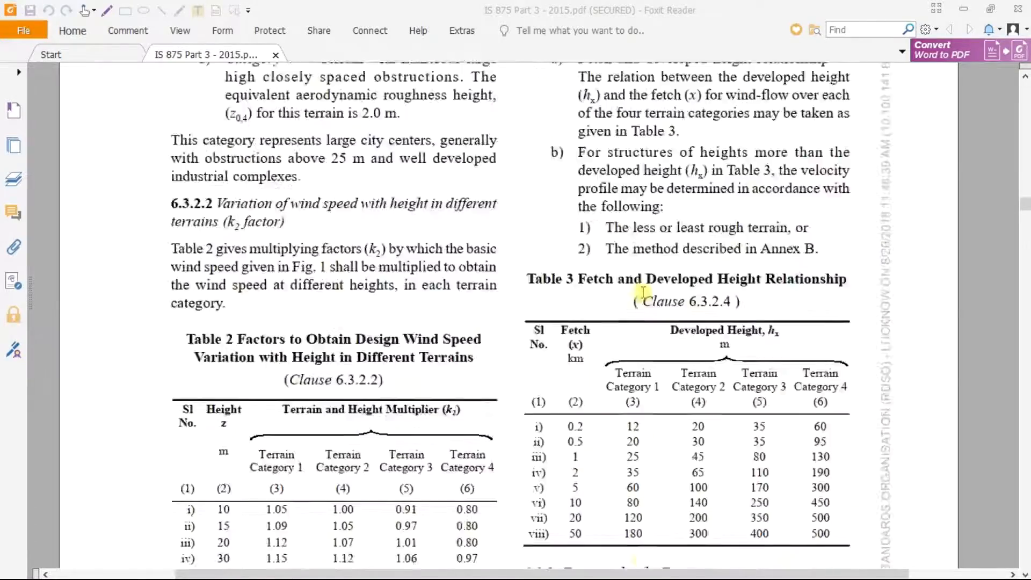
scroll(638, 286, "up", 7)
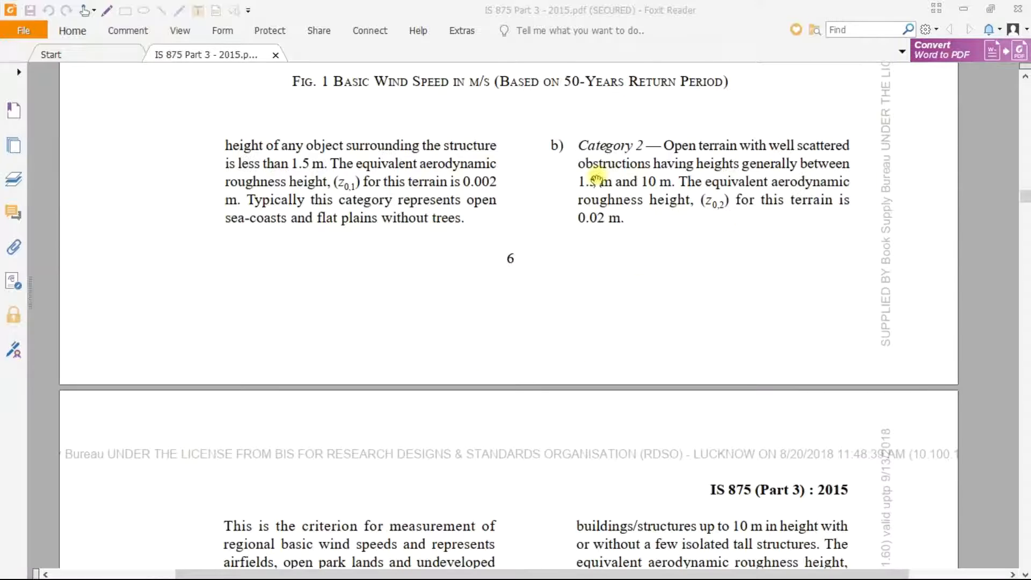
scroll(544, 150, "down", 5)
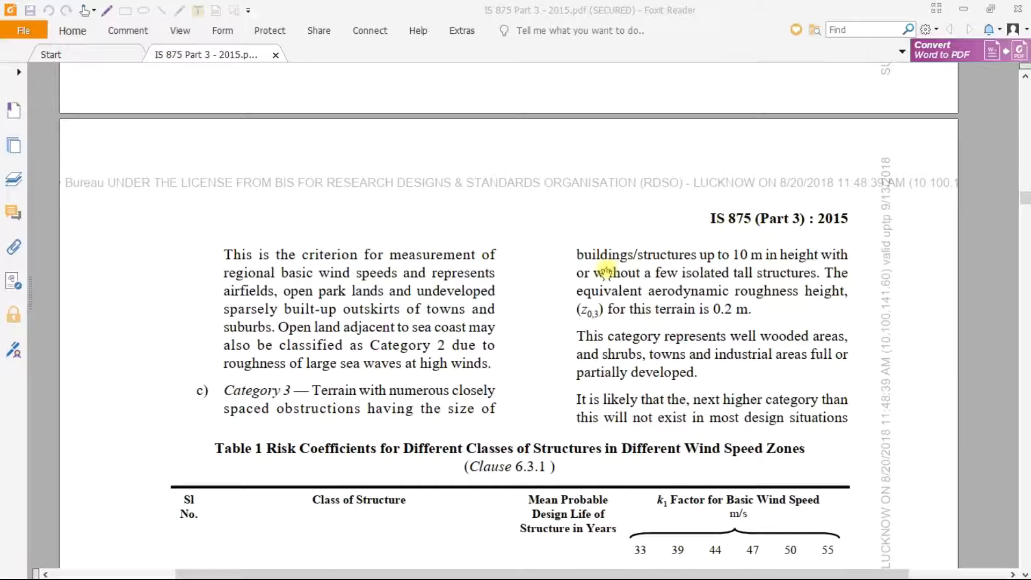
scroll(606, 271, "up", 5)
scroll(607, 228, "down", 5)
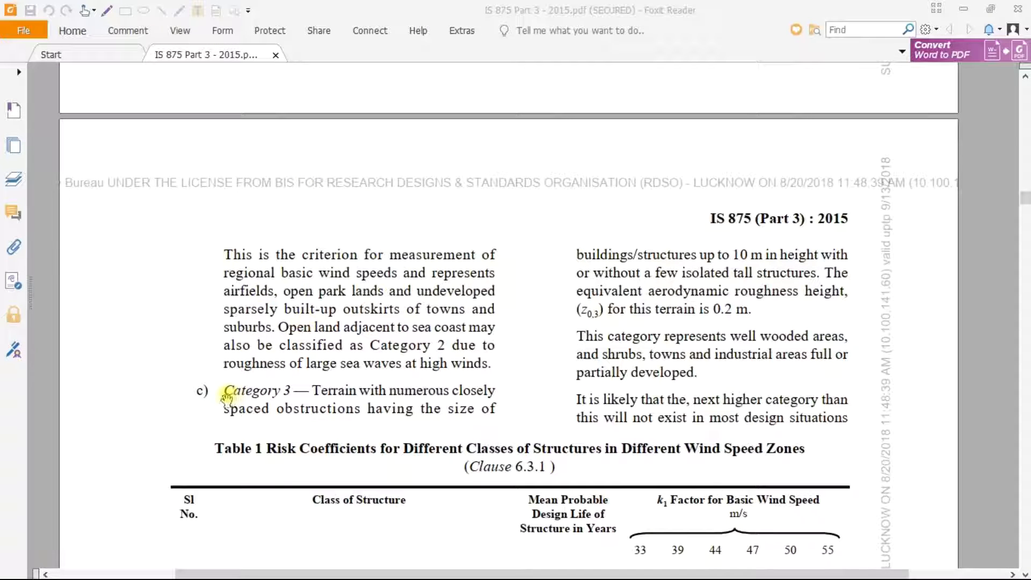
scroll(321, 388, "down", 3)
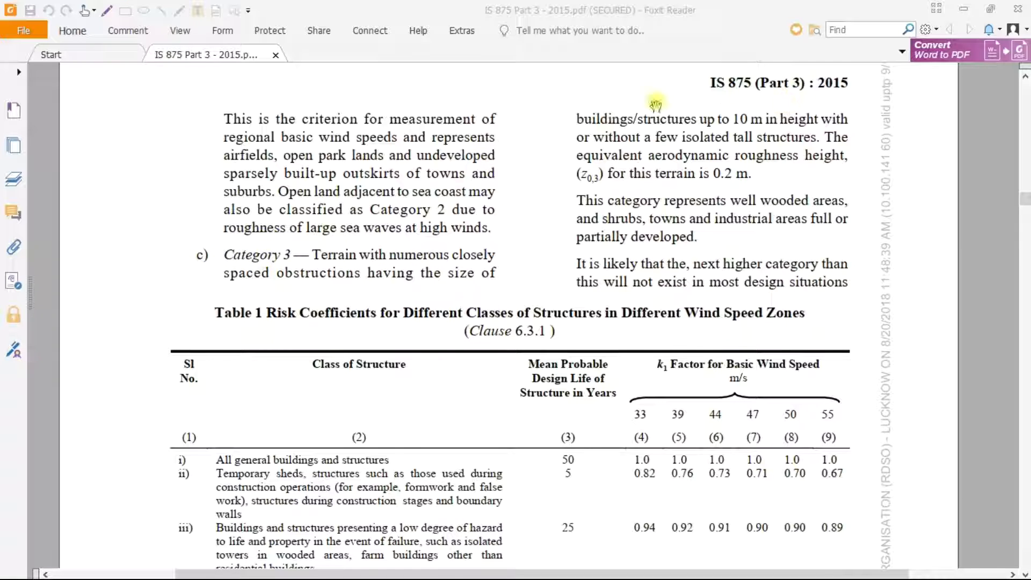
mouse_move(543, 529)
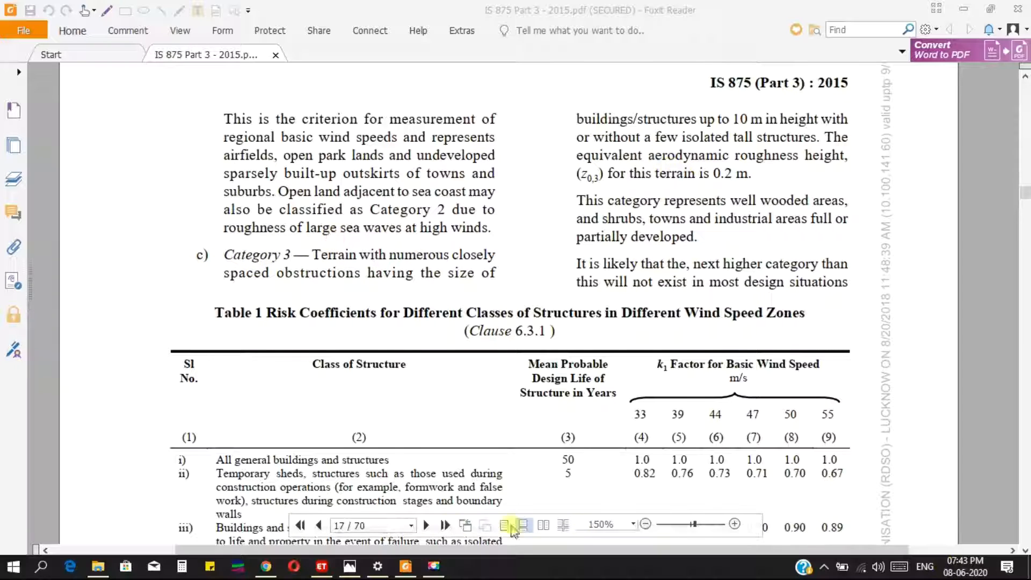
Step: Switch back to ETABS and set the wind load's terrain category to 3
left_click(322, 566)
left_click(749, 217)
left_click(721, 239)
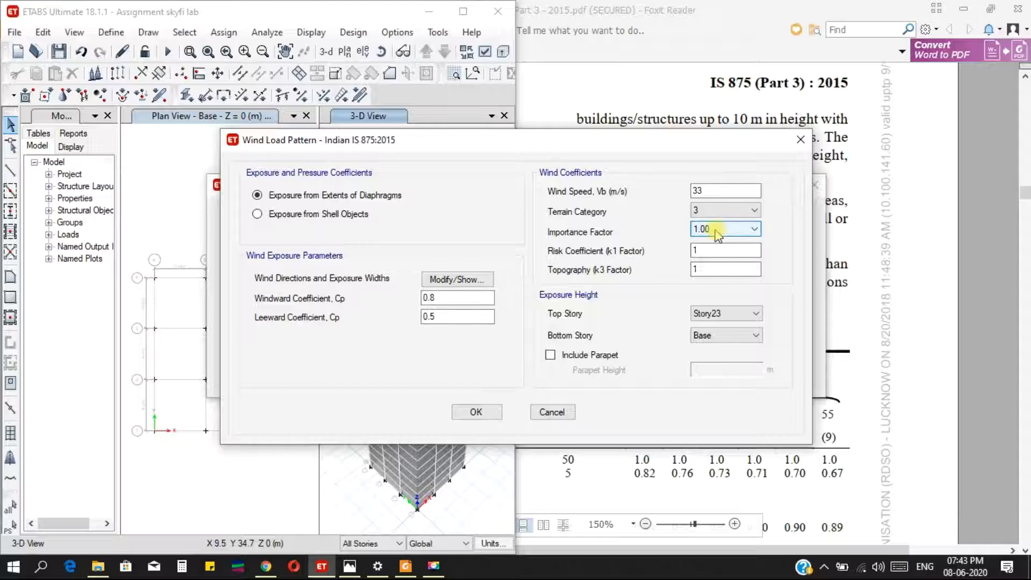
Step: Look up the k4 importance factor in clause 6.3.4 of the IS 875 PDF and choose 1.00 as the importance factor in ETABS
left_click(886, 189)
scroll(561, 294, "down", 5)
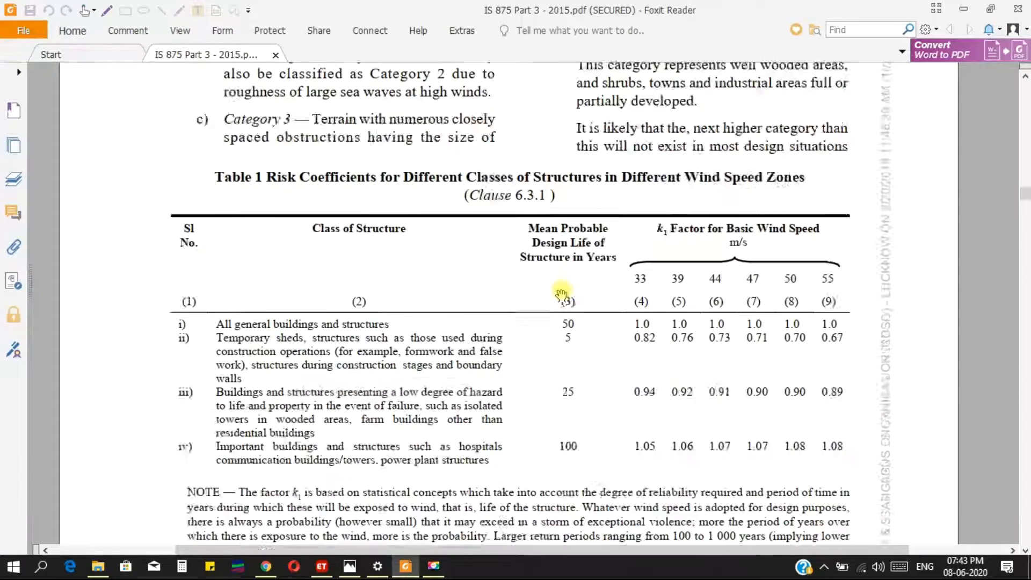
scroll(561, 294, "down", 10)
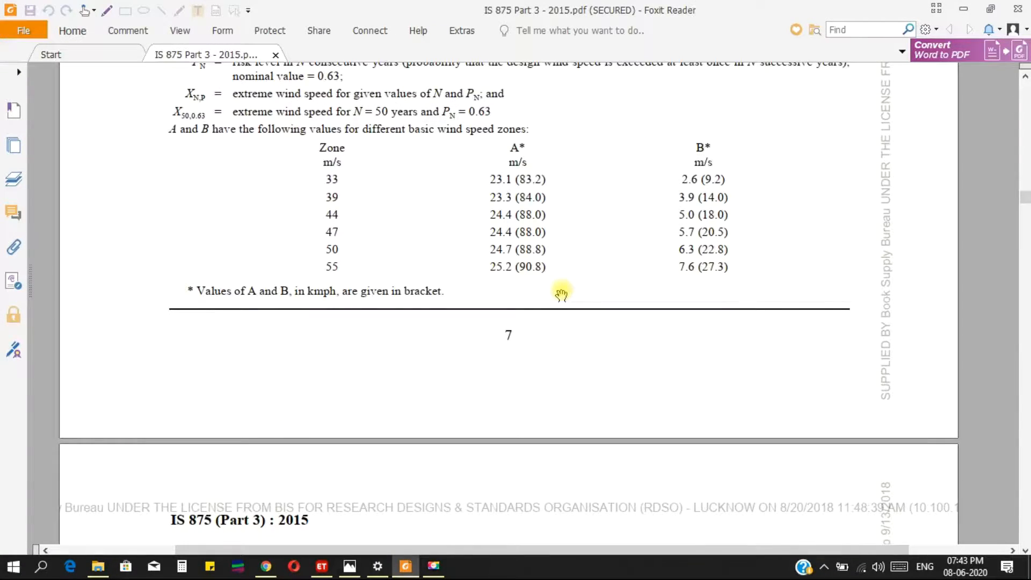
scroll(561, 295, "down", 10)
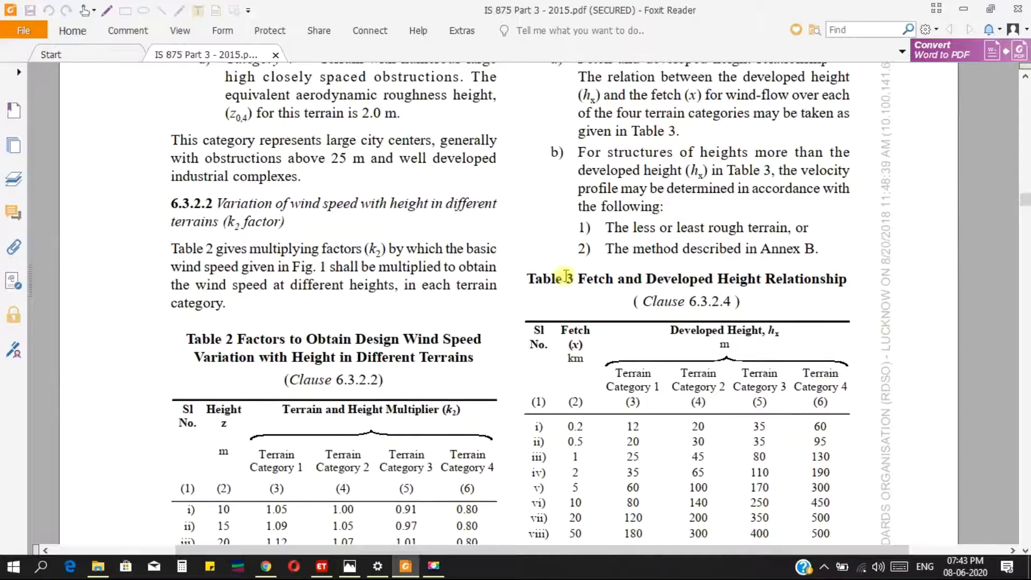
scroll(565, 277, "down", 10)
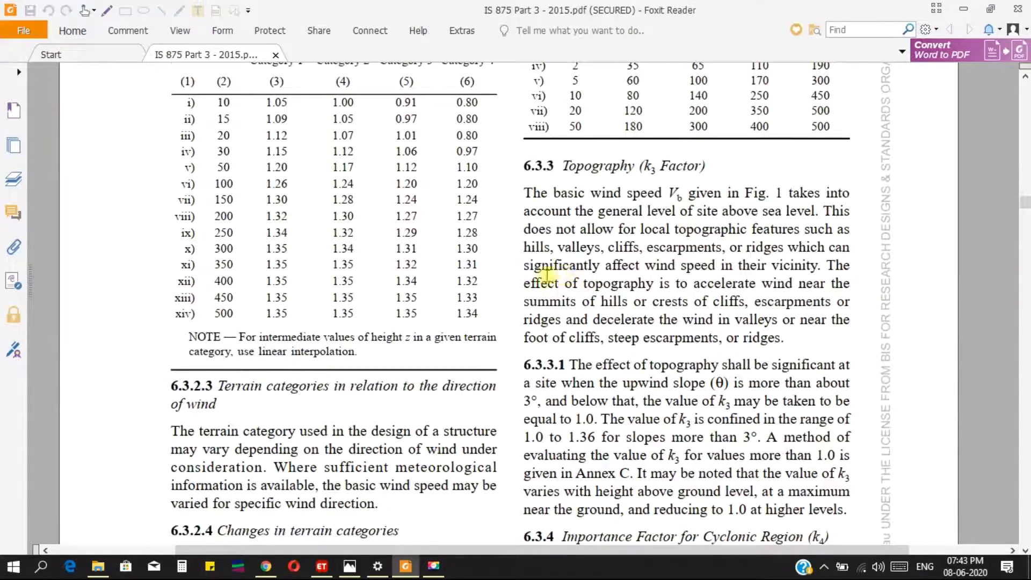
scroll(546, 275, "down", 10)
scroll(610, 258, "up", 5)
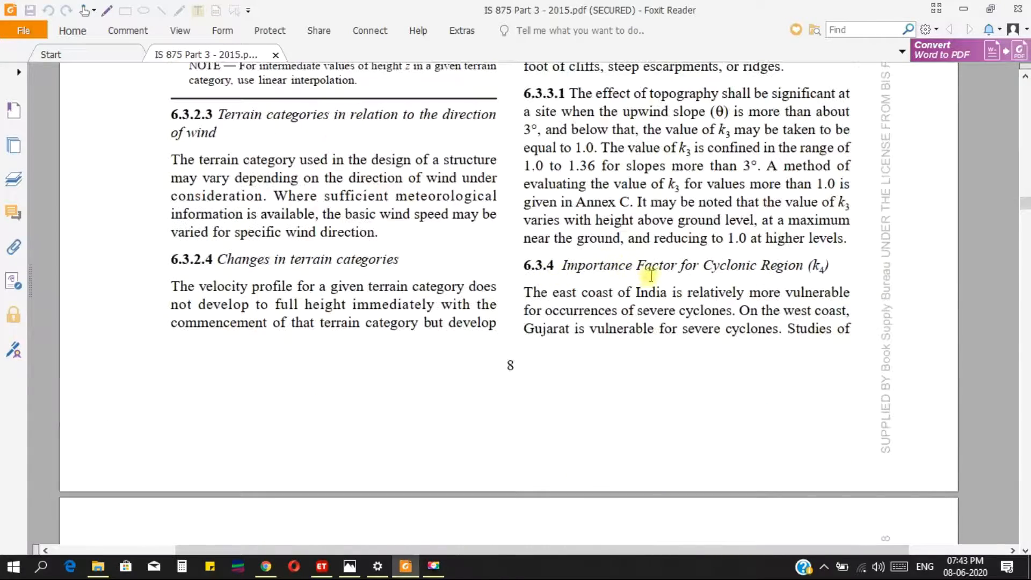
scroll(515, 279, "down", 10)
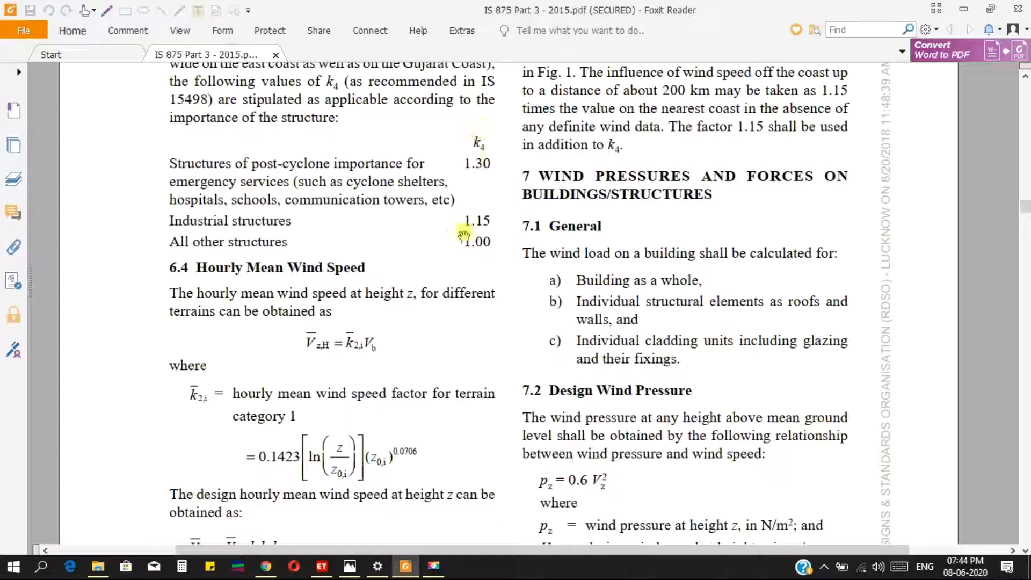
left_click(321, 565)
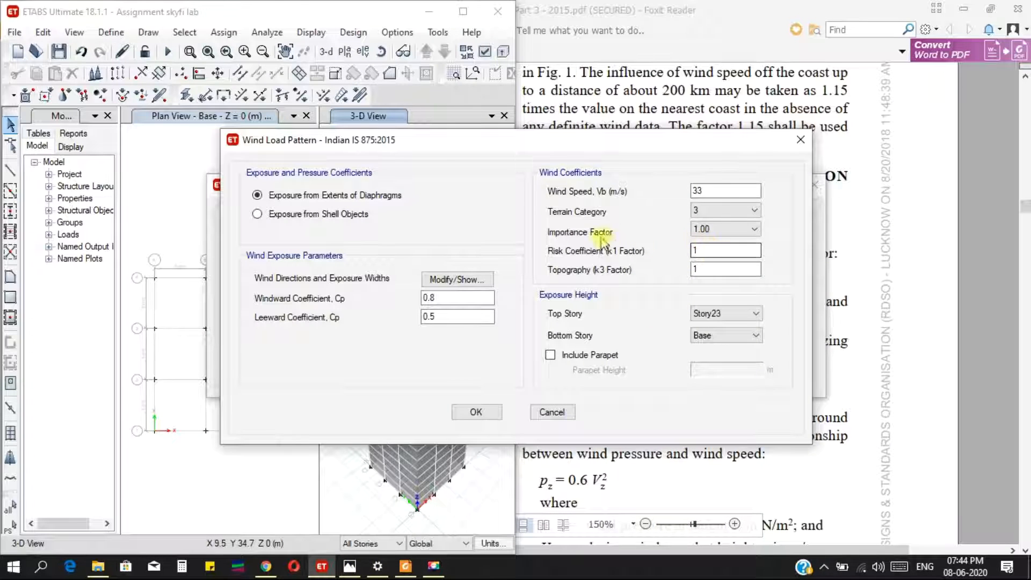
left_click(720, 228)
left_click(720, 228)
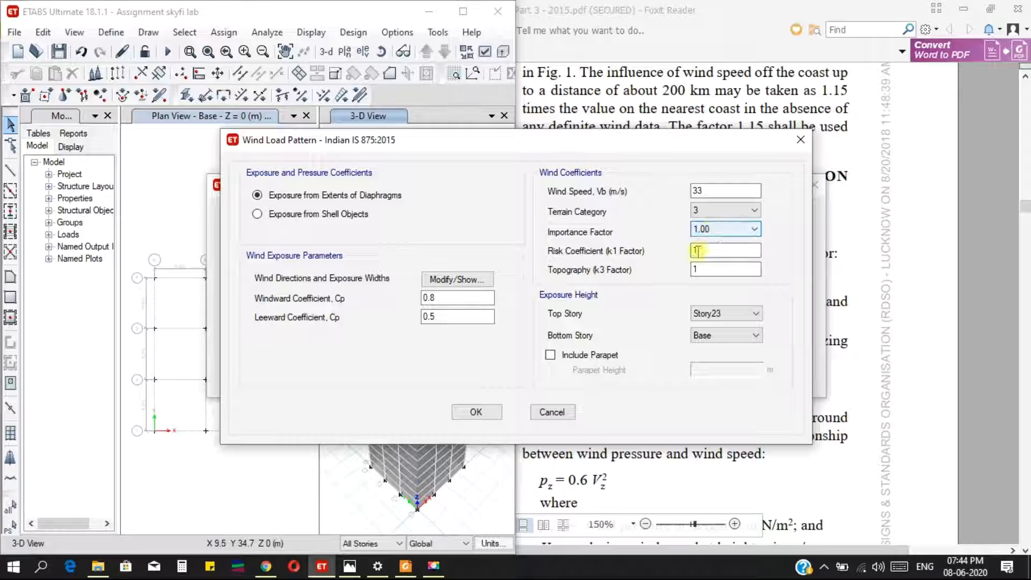
Step: Check the k1 risk coefficients in Table 1 of the IS 875 PDF in Foxit Reader, and return to the wind load settings in ETABS
left_click(406, 566)
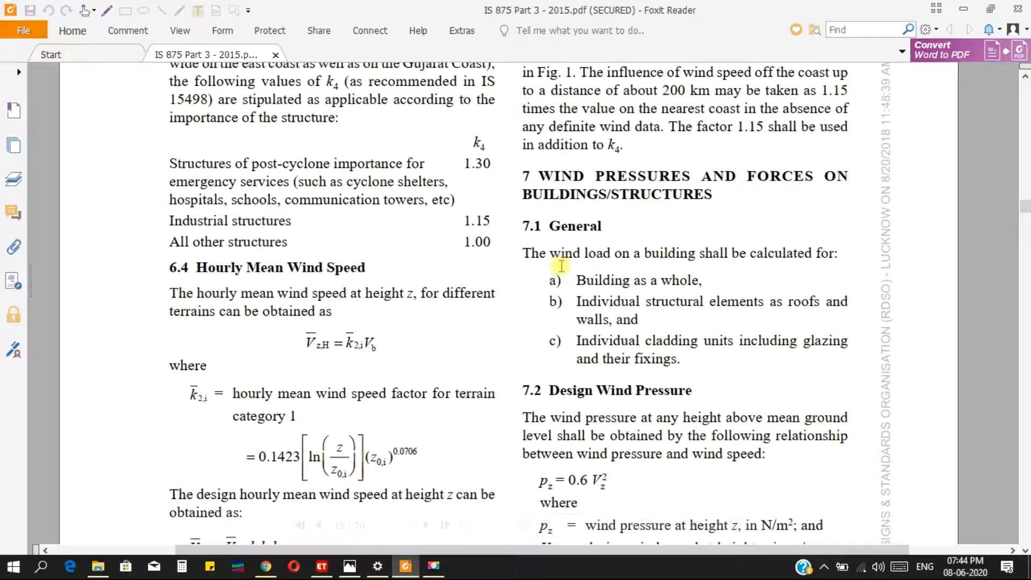
scroll(561, 266, "up", 10)
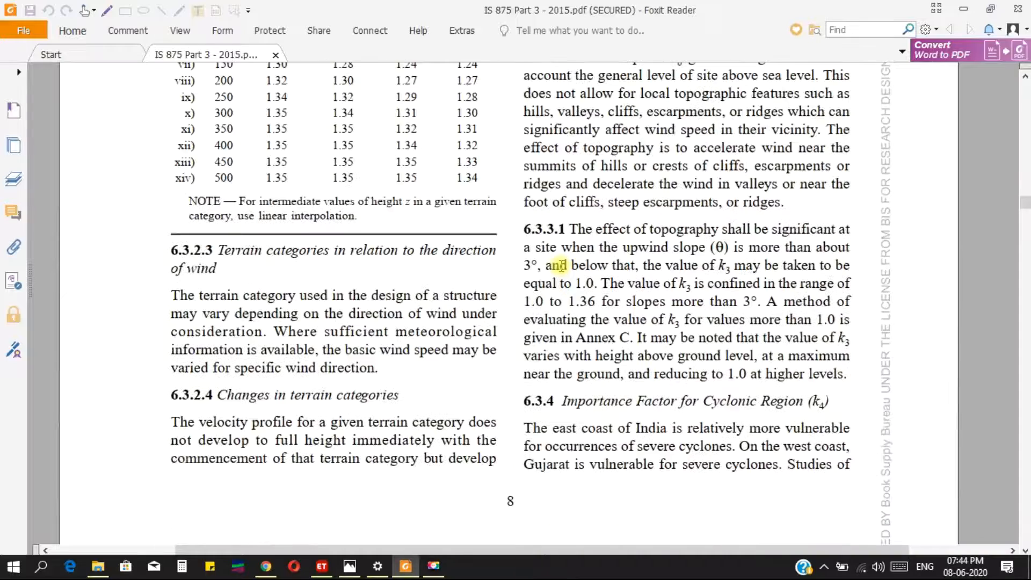
scroll(561, 266, "up", 8)
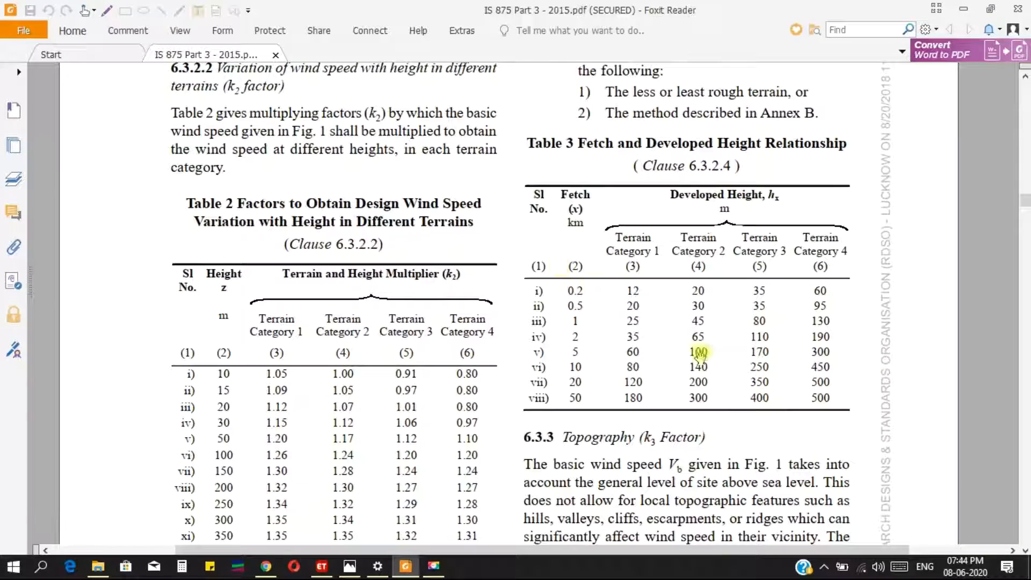
scroll(624, 257, "up", 5)
scroll(624, 257, "up", 8)
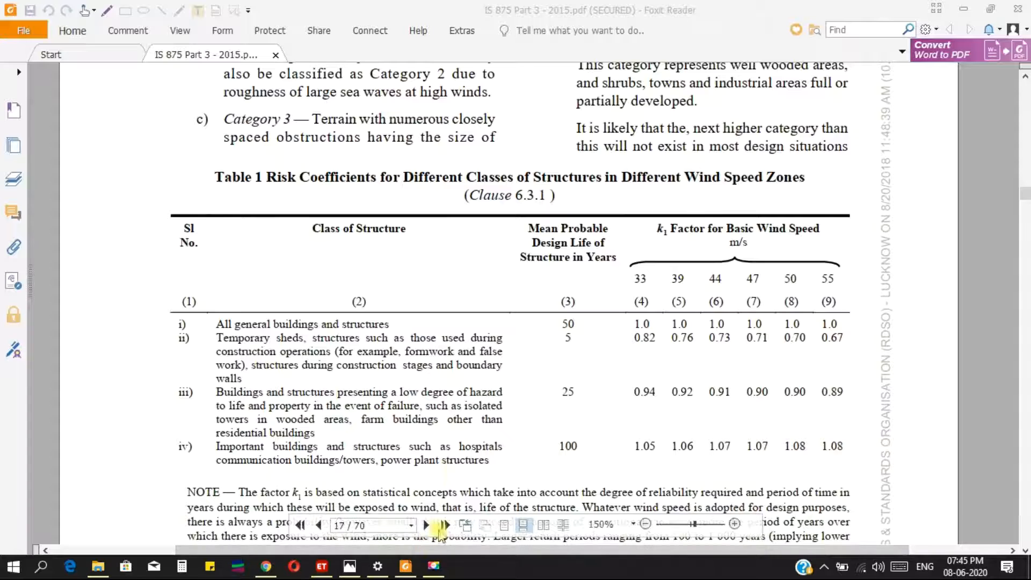
left_click(325, 568)
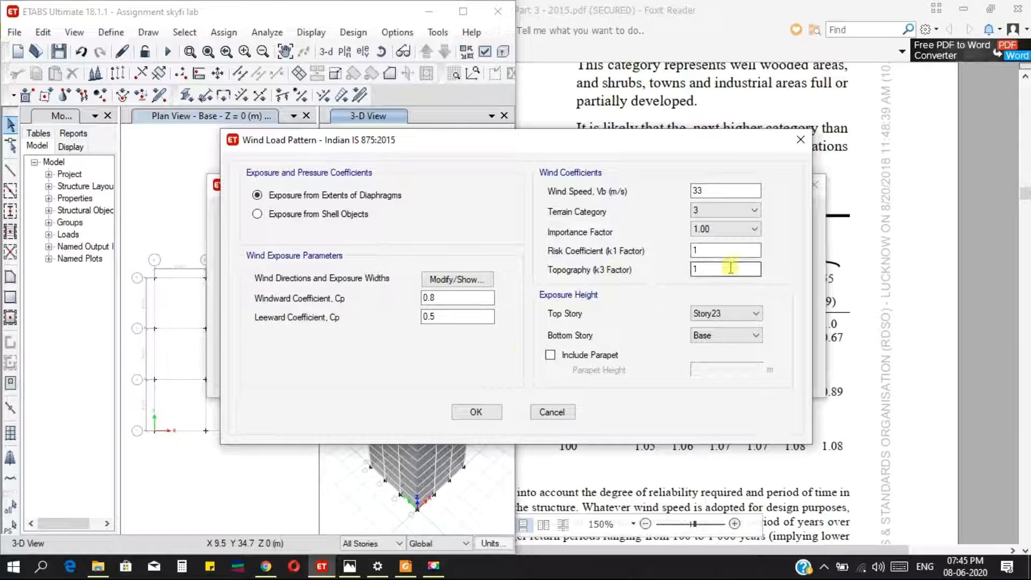
Step: Look up the topography k3 factor in clause 6.3.3 of the IS 875 PDF in Foxit Reader, and return to ETABS
left_click(406, 566)
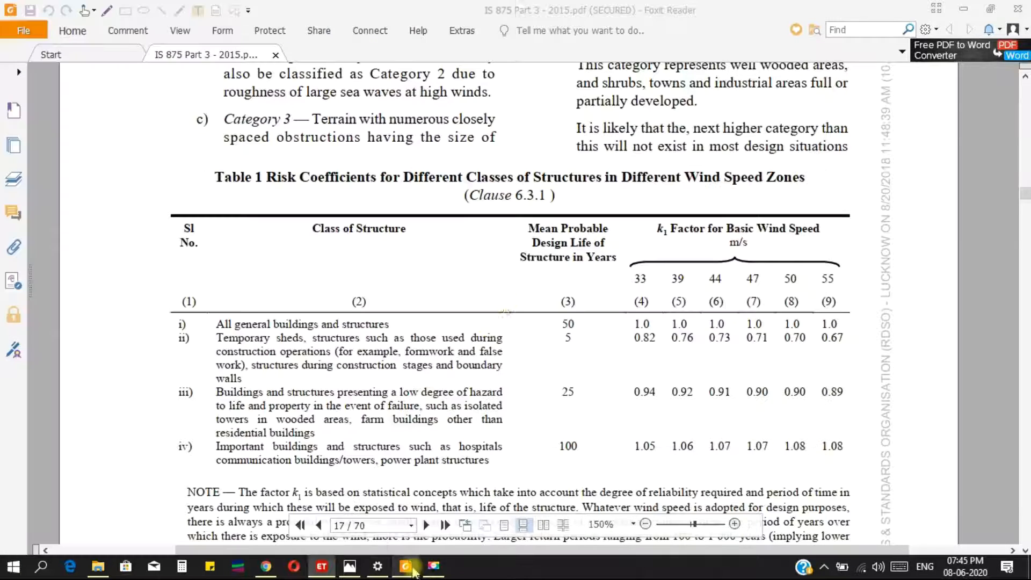
scroll(508, 302, "down", 20)
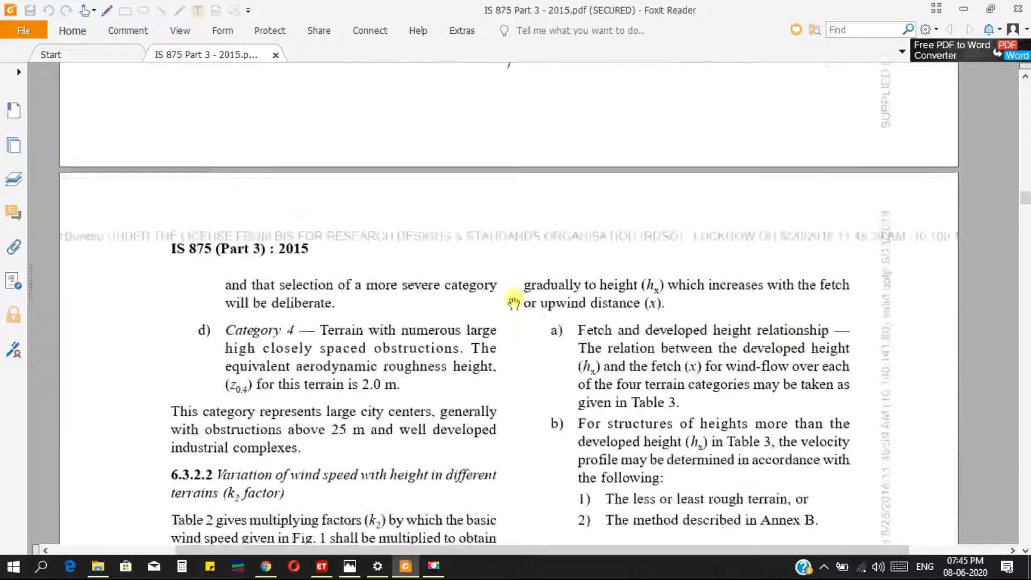
scroll(513, 303, "down", 5)
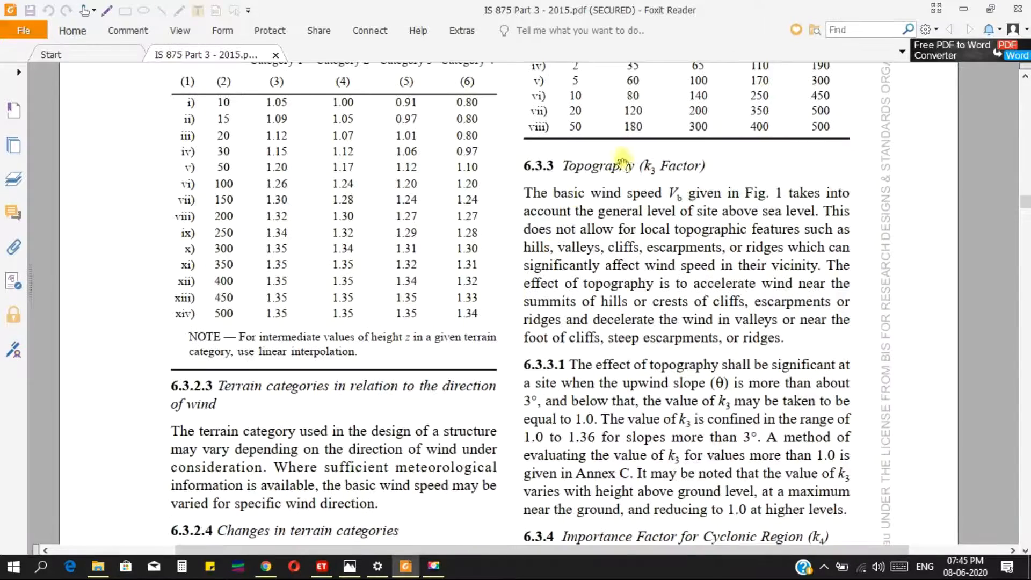
scroll(629, 222, "down", 3)
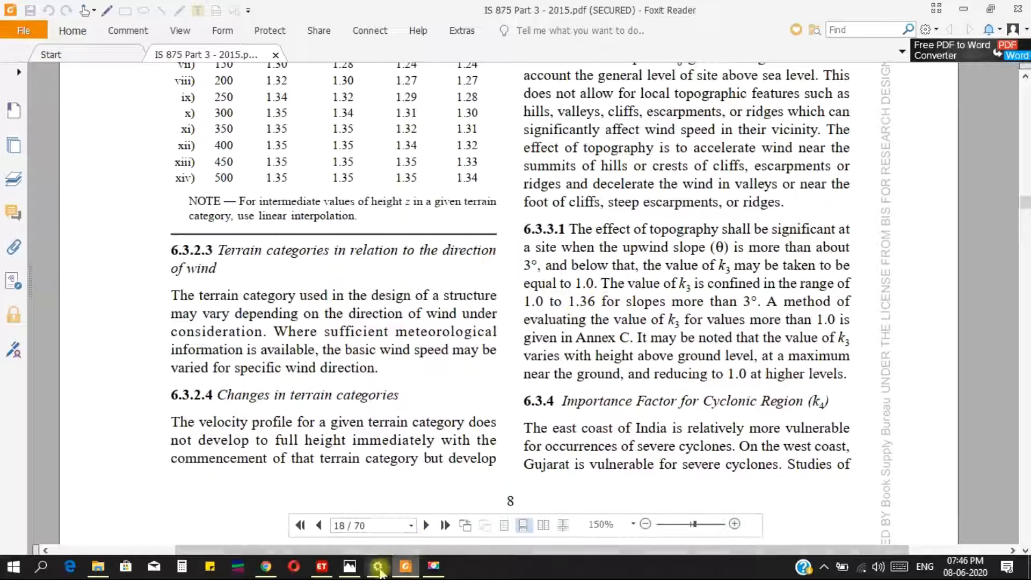
left_click(321, 566)
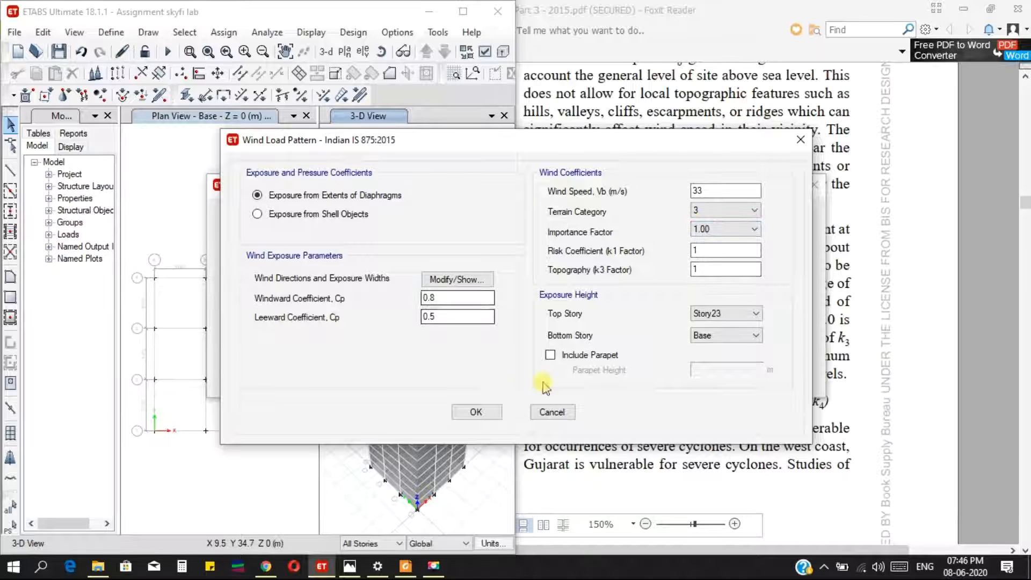
Step: Accept the IS 875:2015 wind load parameters and the load pattern definitions, and minimise the code PDF to uncover the project image
left_click(475, 413)
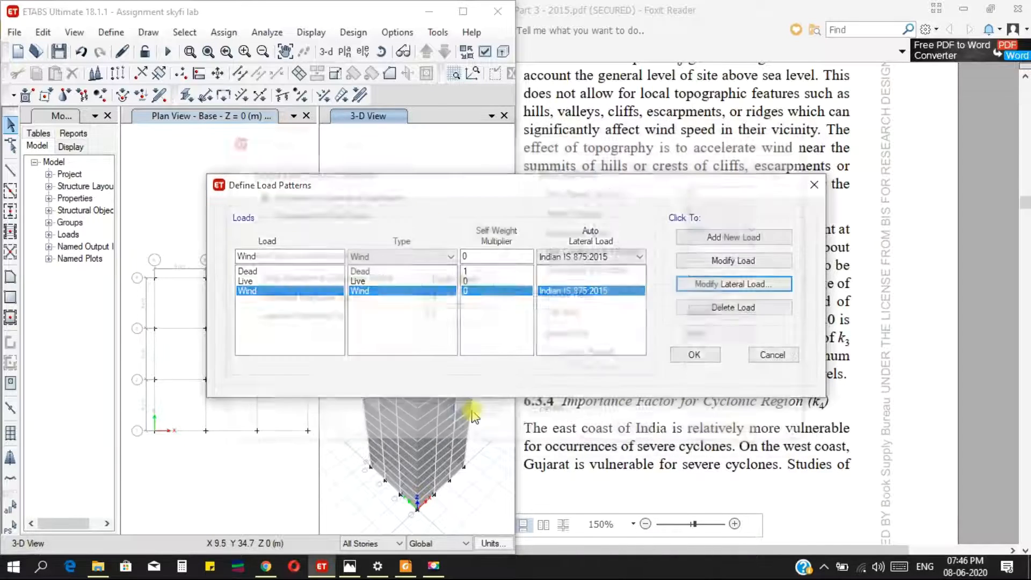
left_click(694, 357)
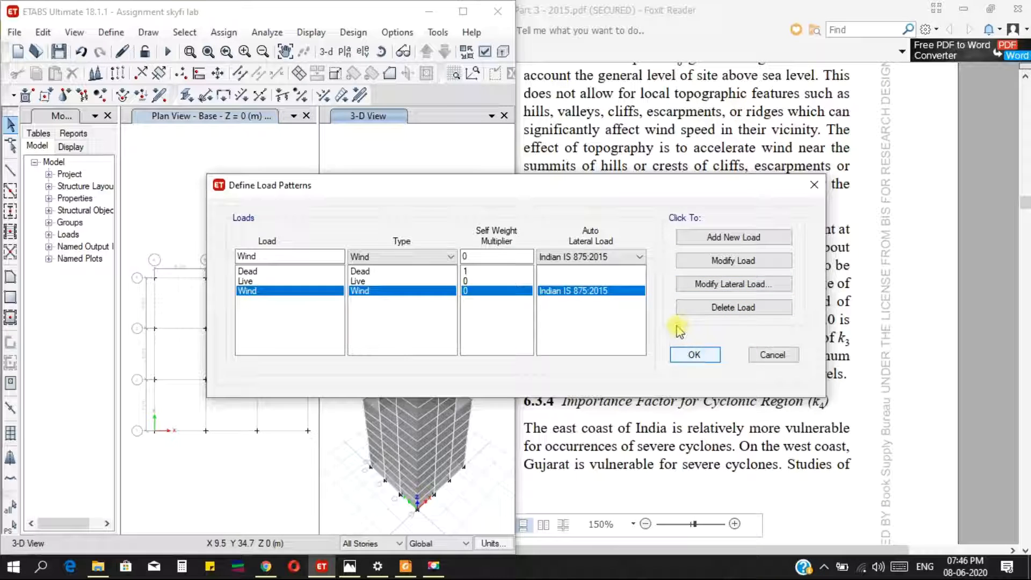
left_click(694, 357)
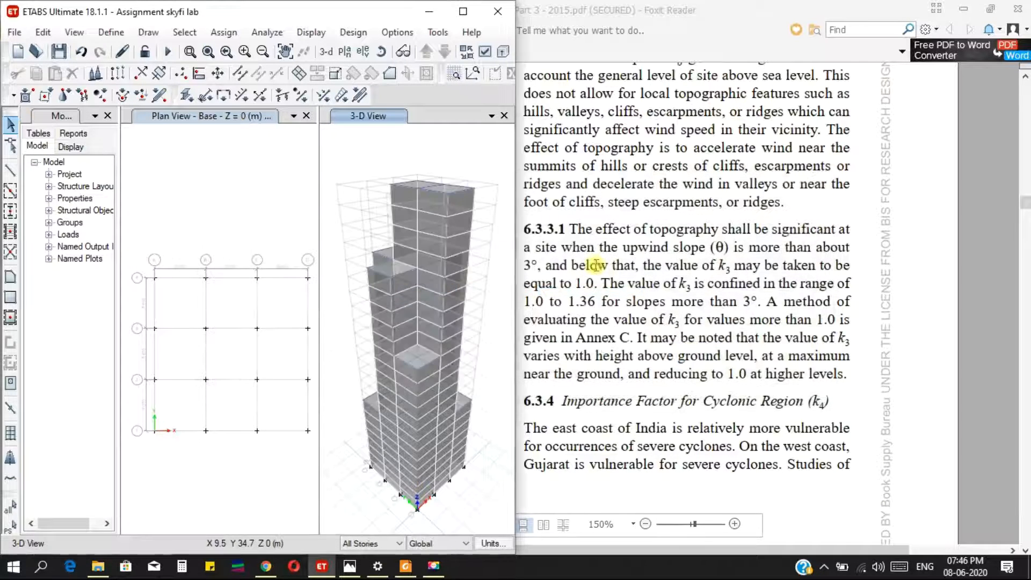
left_click(964, 9)
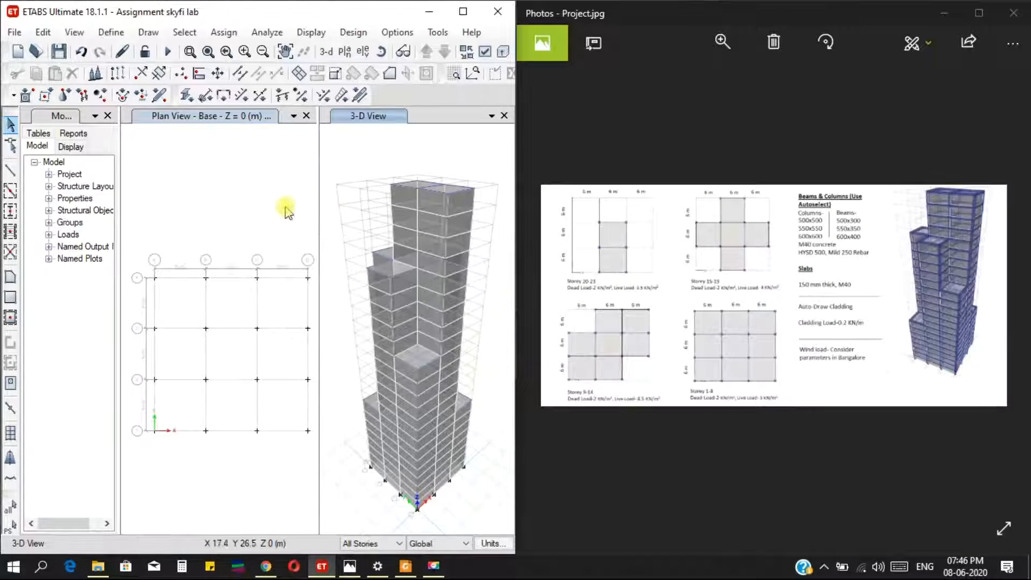
Step: Show the Story1 plan and select all its slab panels with the selection applied to all stories
left_click(239, 210)
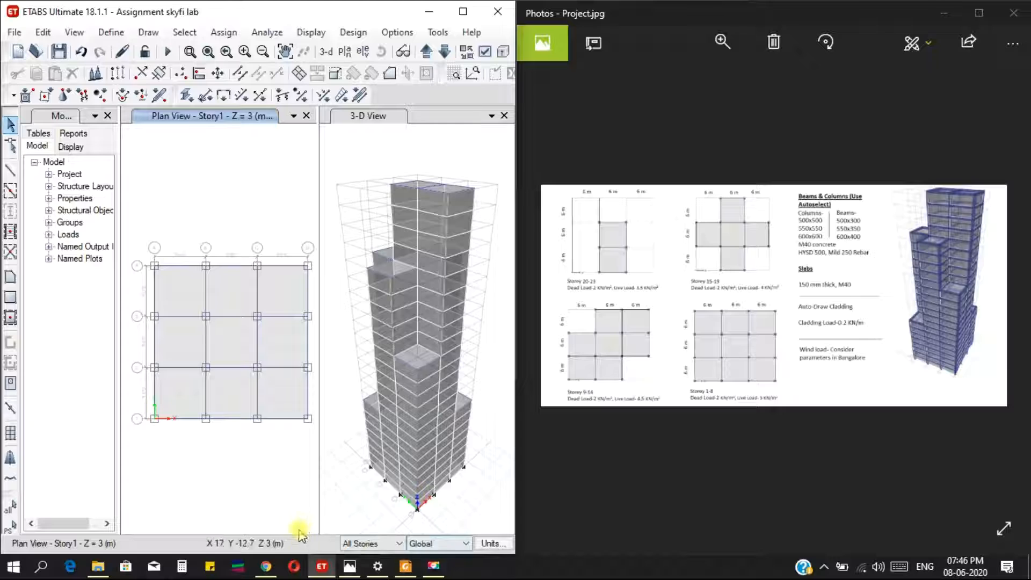
left_click(238, 297)
left_click(277, 298)
left_click(283, 340)
left_click(278, 392)
left_click(231, 397)
left_click(177, 396)
left_click(177, 343)
left_click(242, 349)
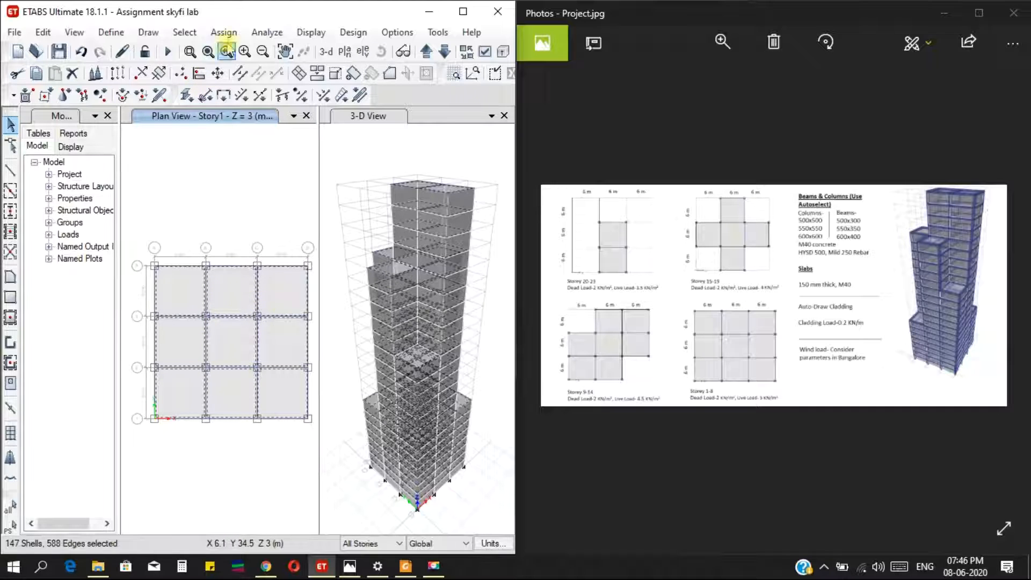
Step: Assign a uniform Dead load of 2 kN/m² in the gravity direction to the selected slabs
left_click(224, 32)
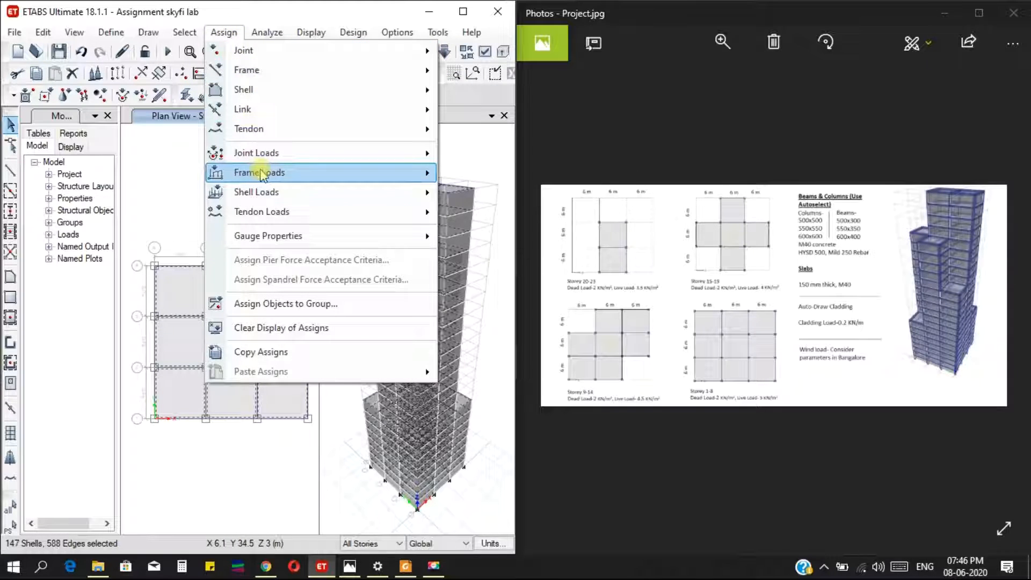
mouse_move(262, 175)
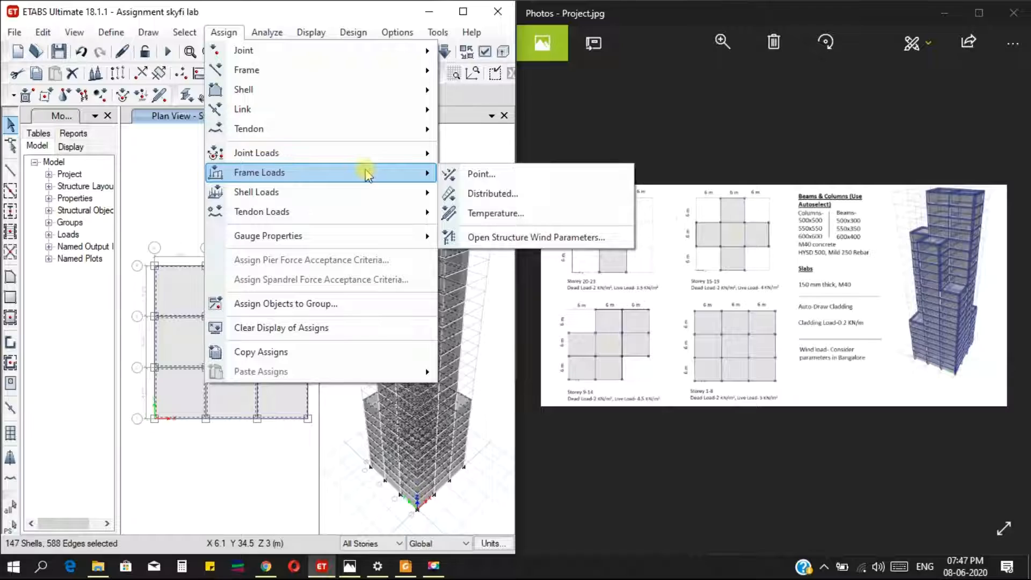
mouse_move(376, 198)
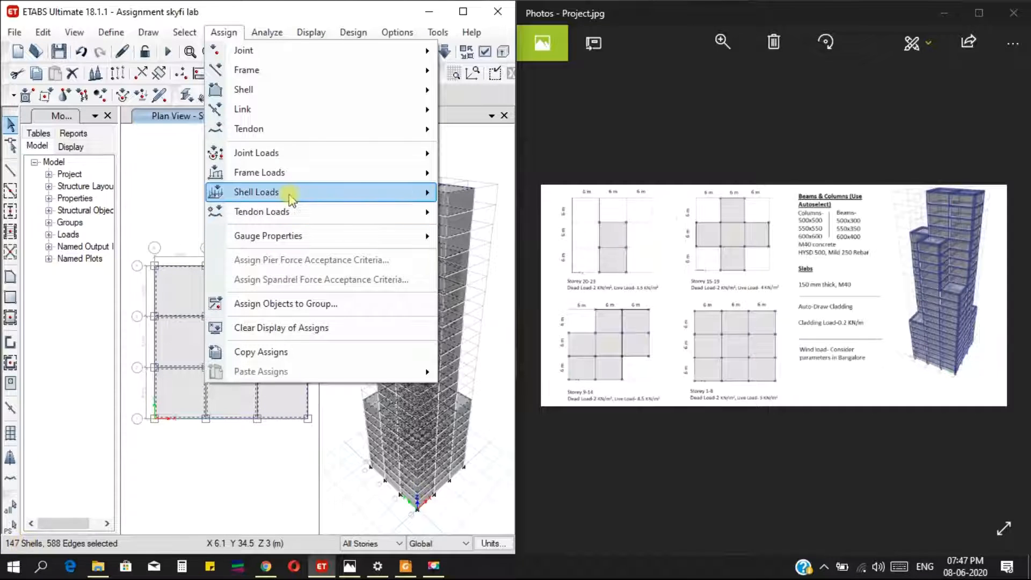
left_click(487, 214)
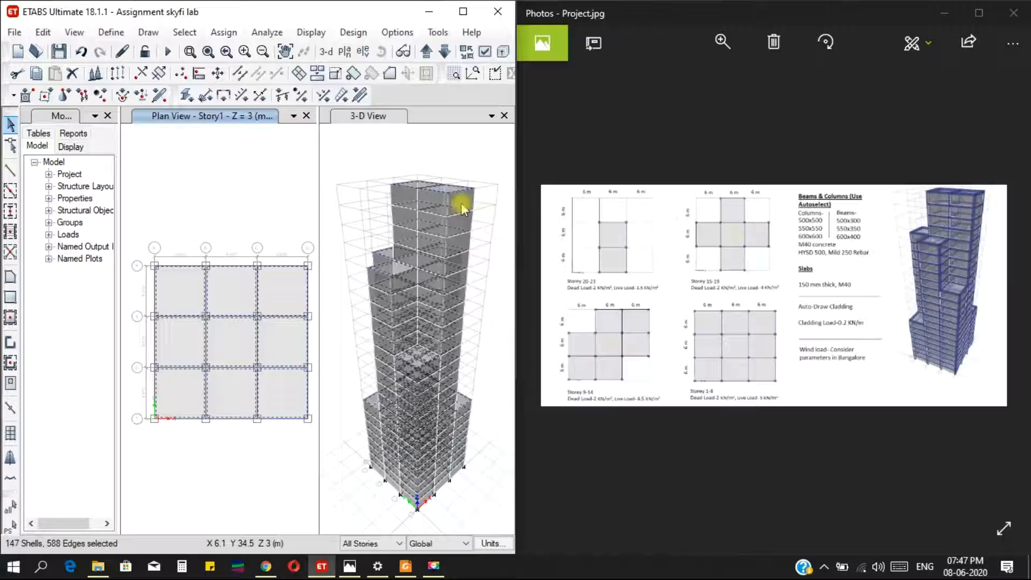
left_click_drag(411, 168, 367, 136)
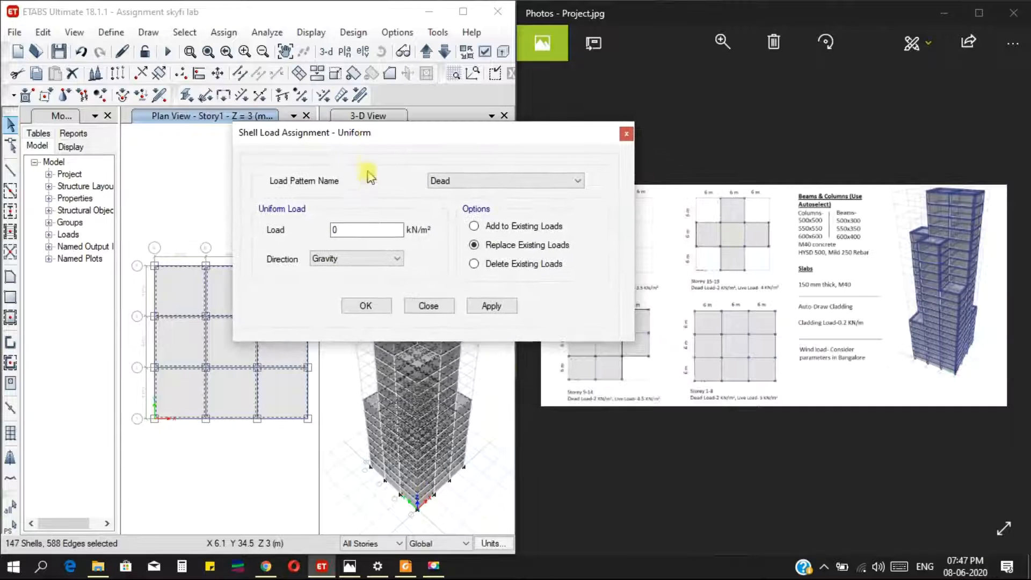
type("2")
left_click(490, 304)
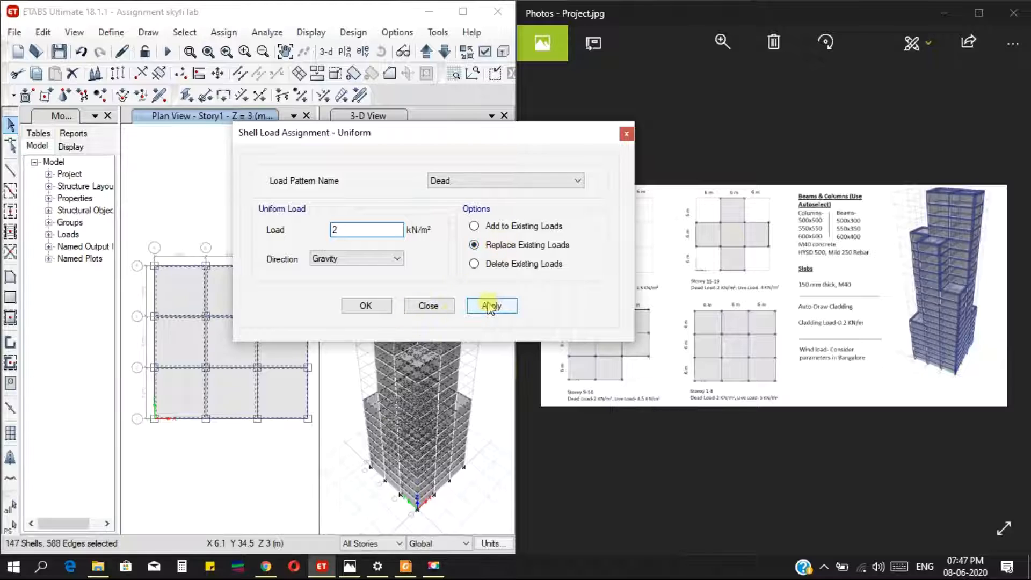
left_click(365, 306)
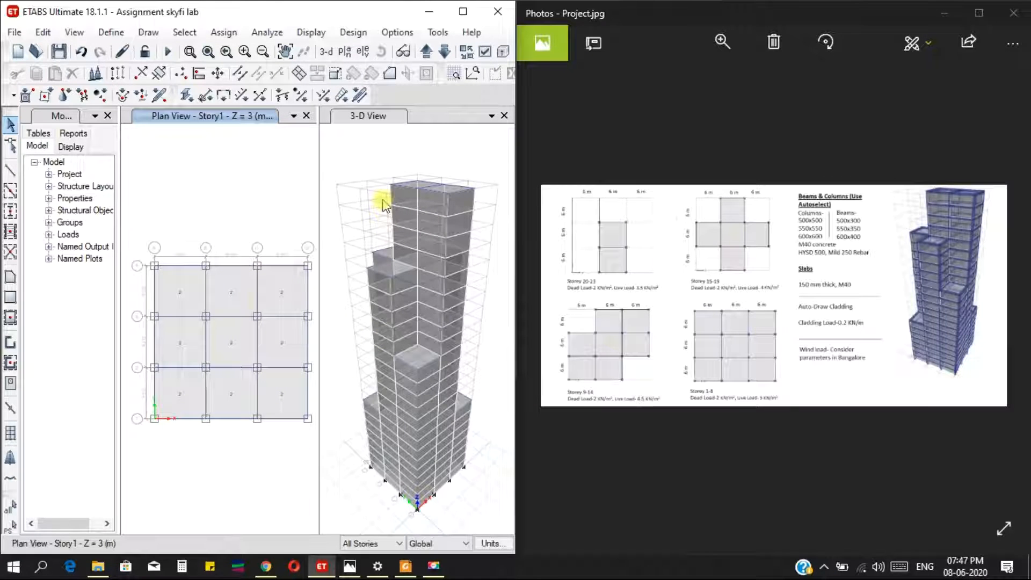
Step: Examine the storey-wise live loads in the enlarged Project.jpg image, and widen the ETABS window beside it
left_click(744, 381)
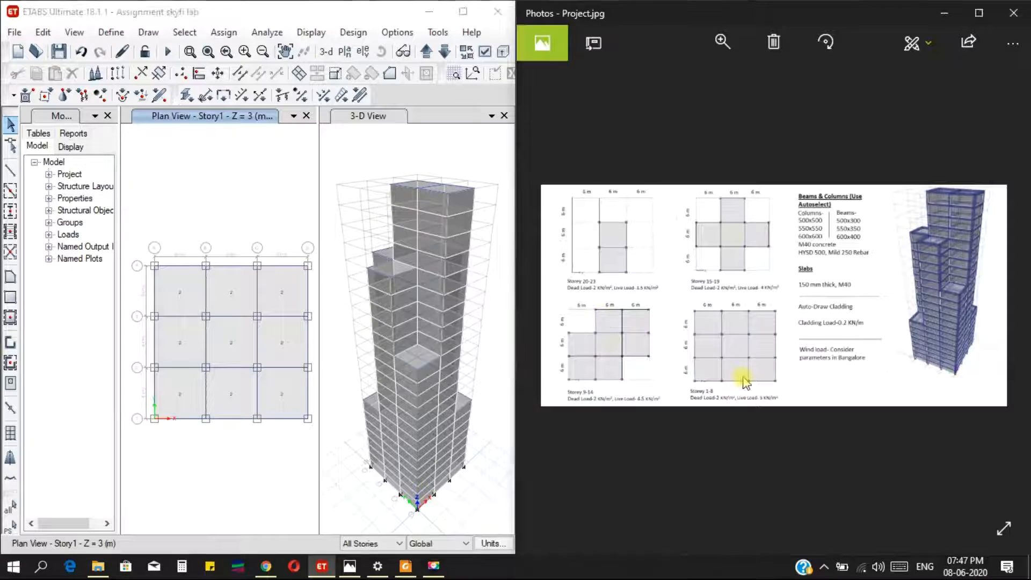
scroll(744, 381, "up", 3)
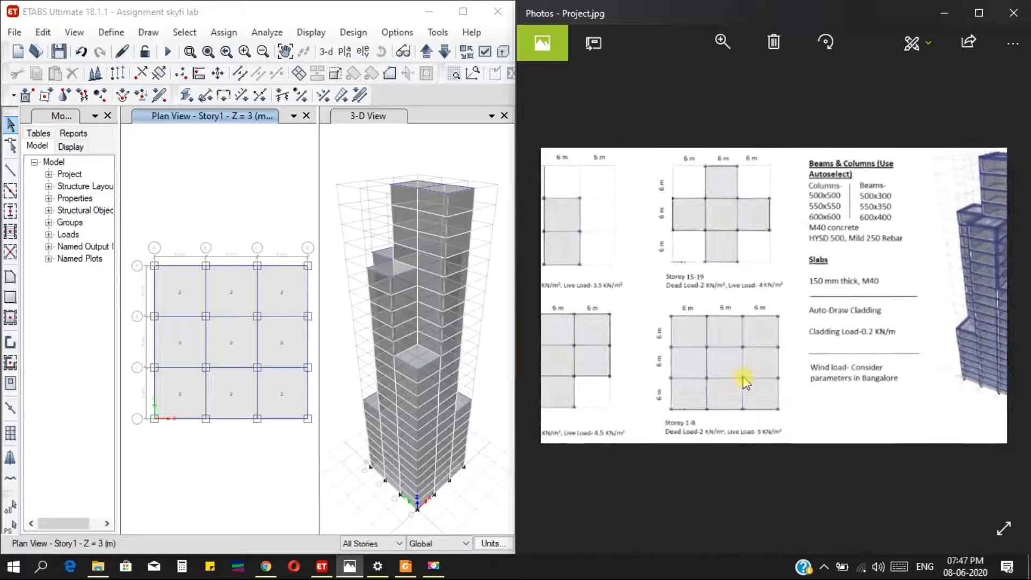
left_click_drag(879, 343, 954, 336)
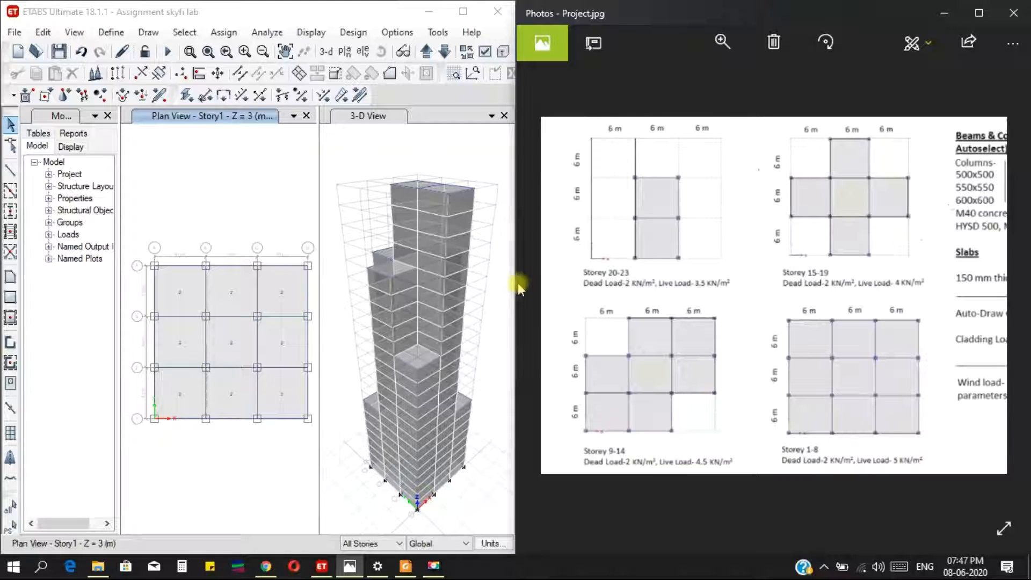
left_click_drag(516, 285, 577, 287)
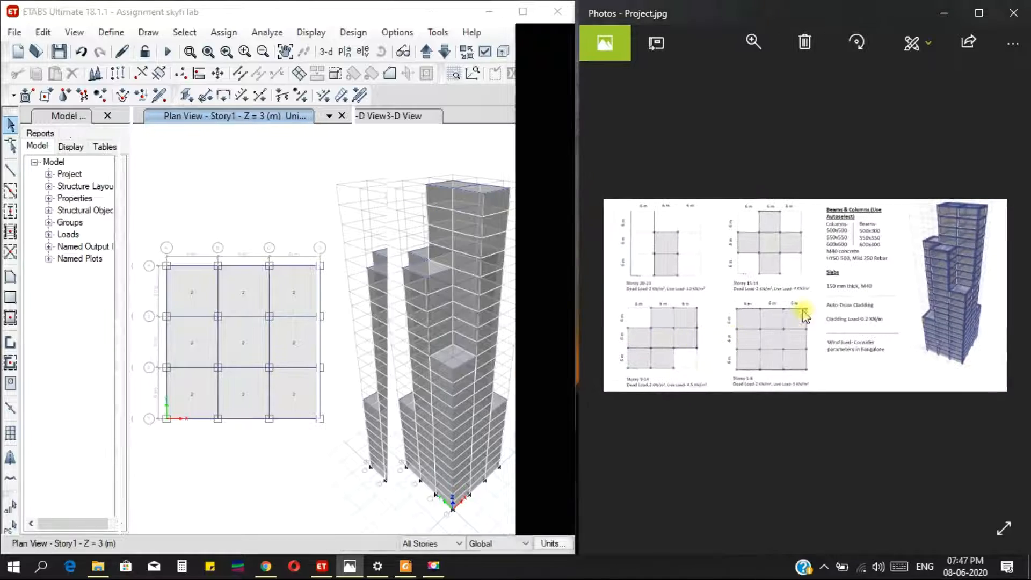
scroll(800, 316, "up", 2)
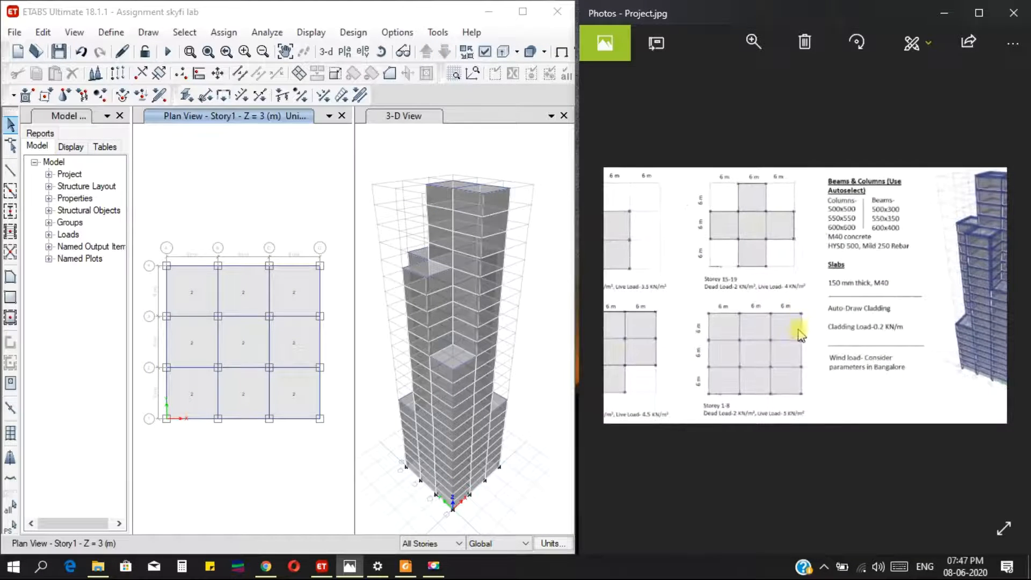
scroll(800, 332, "up", 1, "ctrl")
left_click_drag(786, 351, 809, 362)
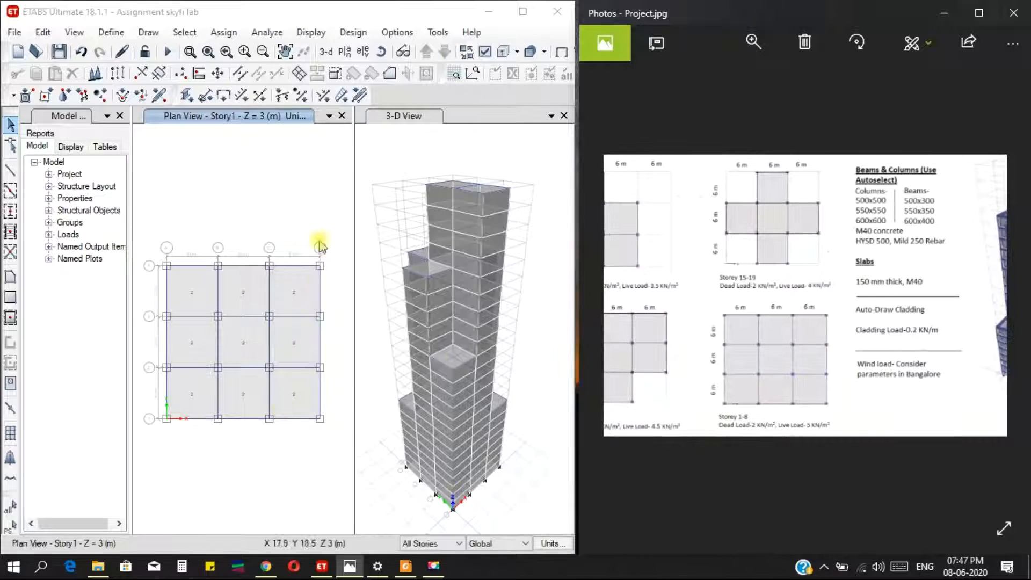
Step: Switch the story option to Similar Stories and select all nine slab panels in the Story1 plan
left_click(426, 543)
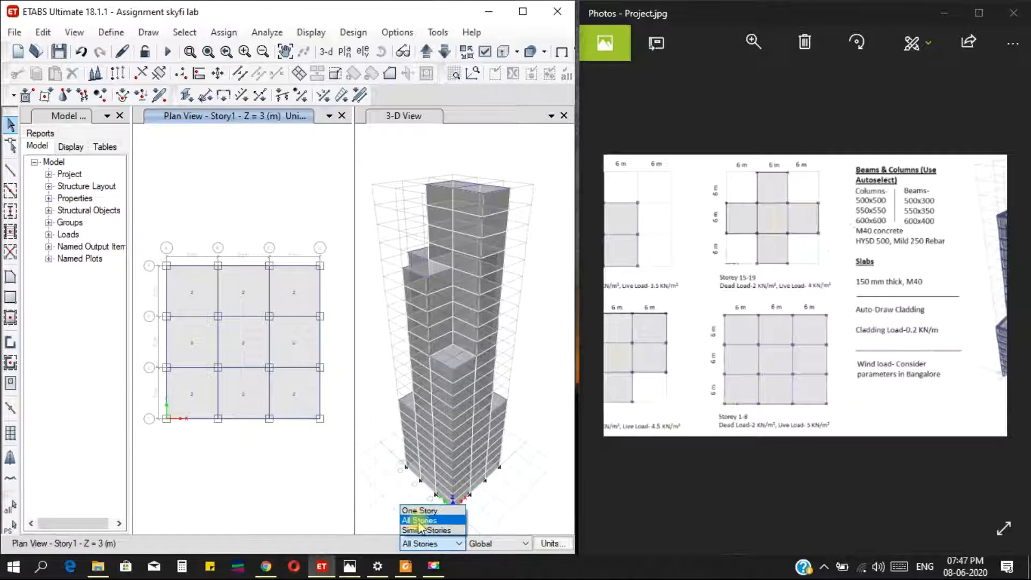
left_click(418, 521)
left_click(429, 544)
left_click(426, 530)
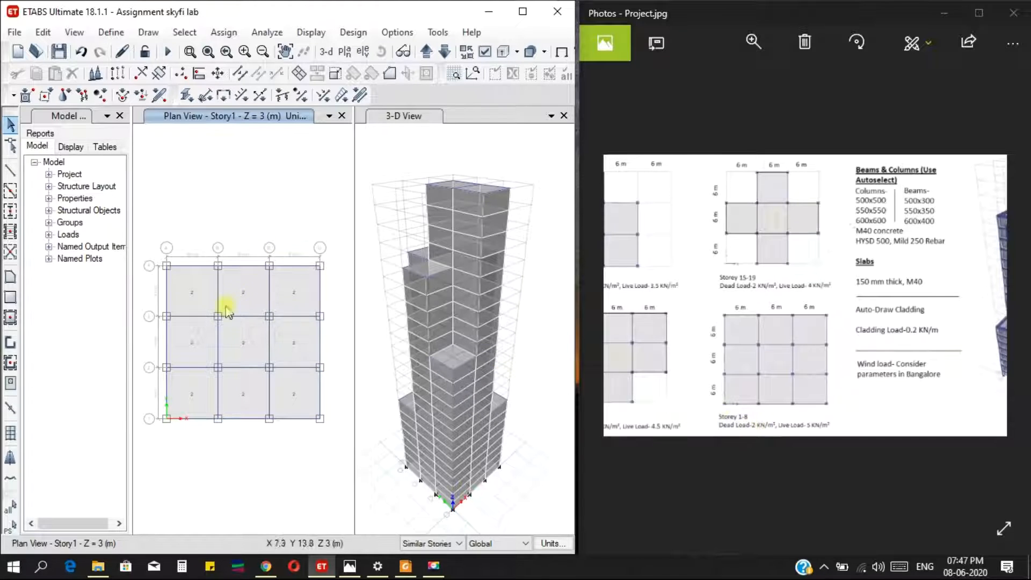
left_click(192, 293)
left_click(254, 293)
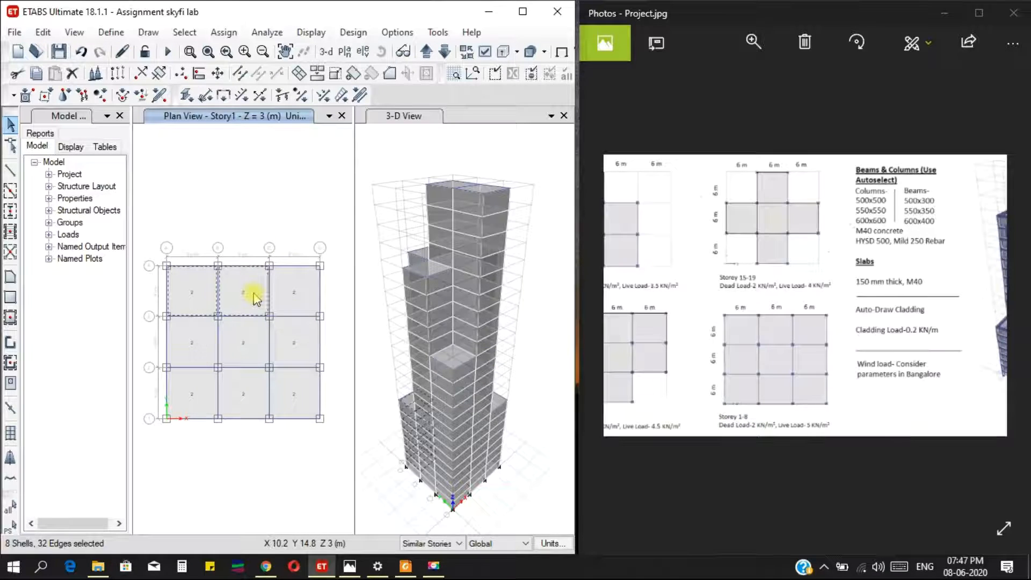
left_click(301, 291)
left_click(290, 342)
left_click(247, 342)
left_click(184, 343)
left_click(184, 405)
left_click(284, 401)
left_click(274, 376)
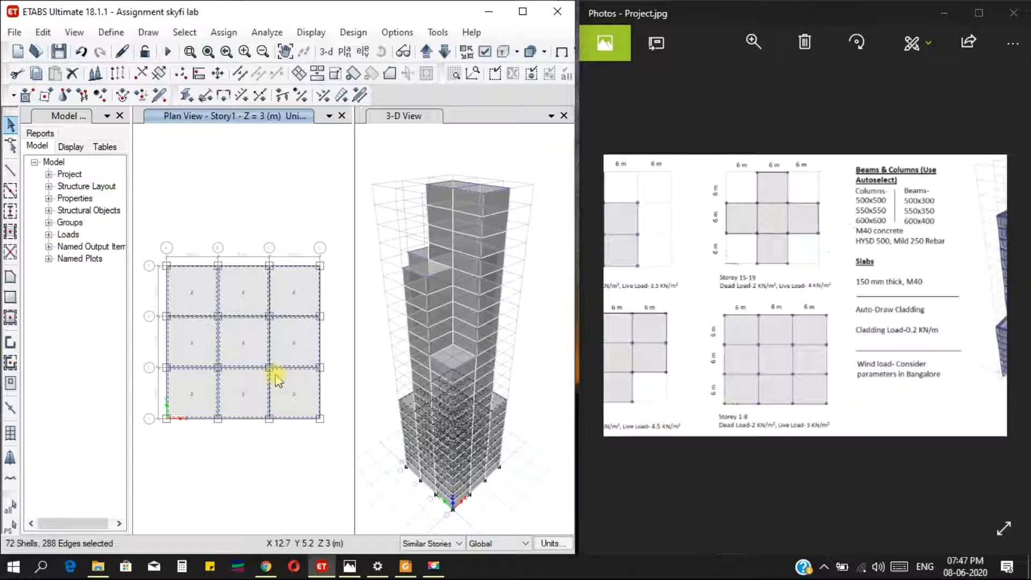
Step: Assign a uniform Live load of 5 kN/m² in the gravity direction to the selected slabs of storeys 1-8
left_click(223, 32)
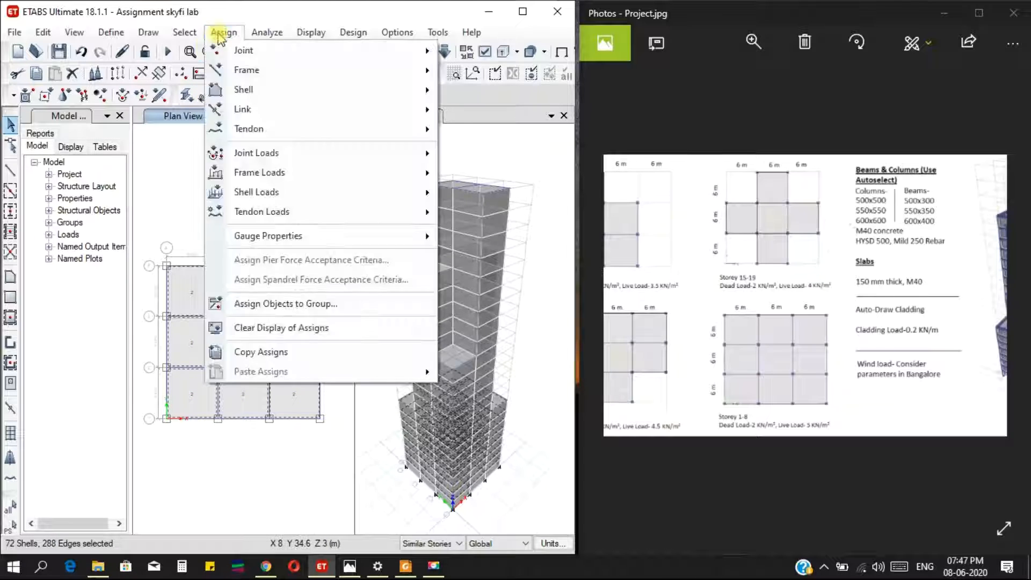
mouse_move(340, 192)
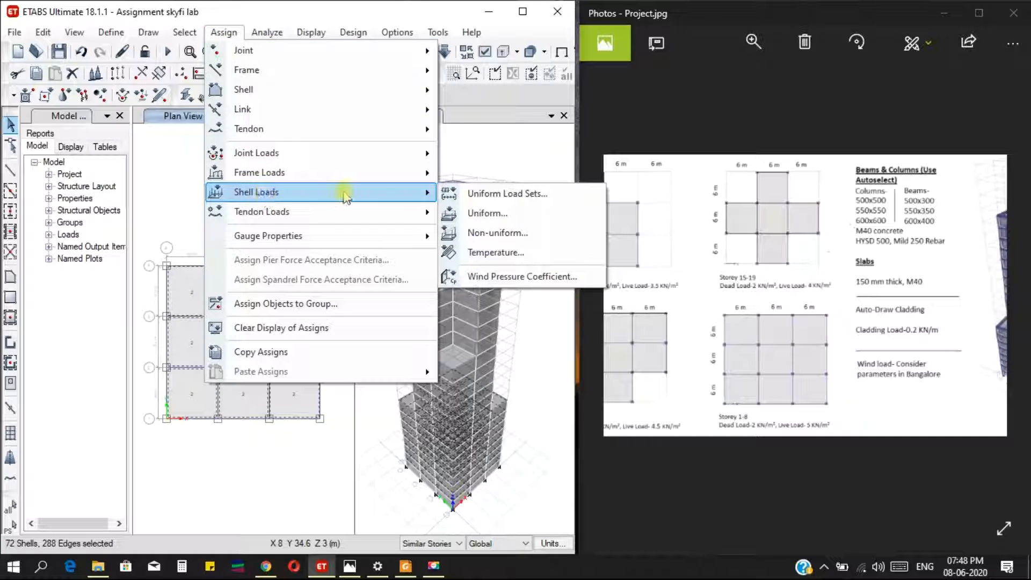
left_click(488, 212)
left_click(494, 185)
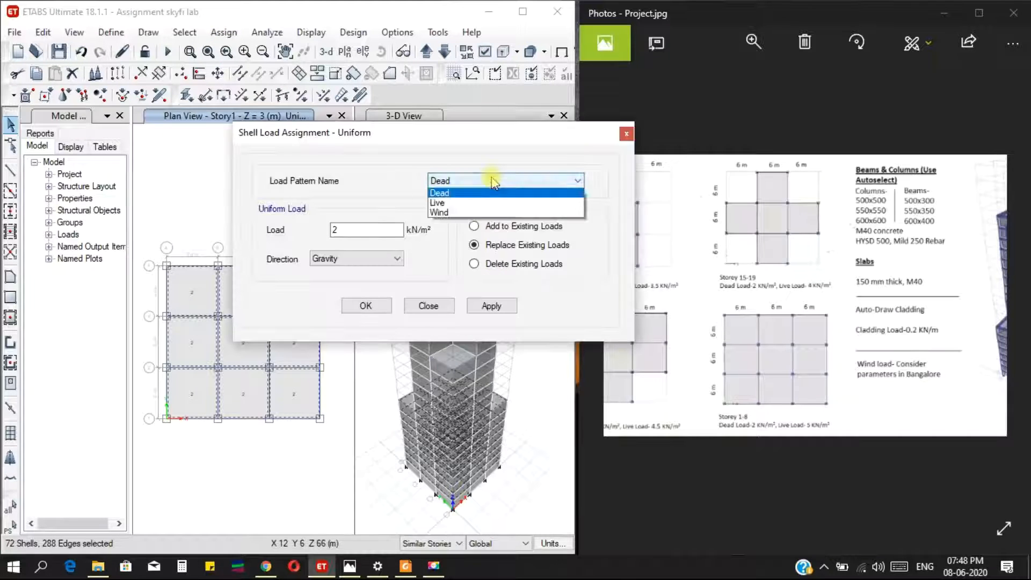
left_click(472, 200)
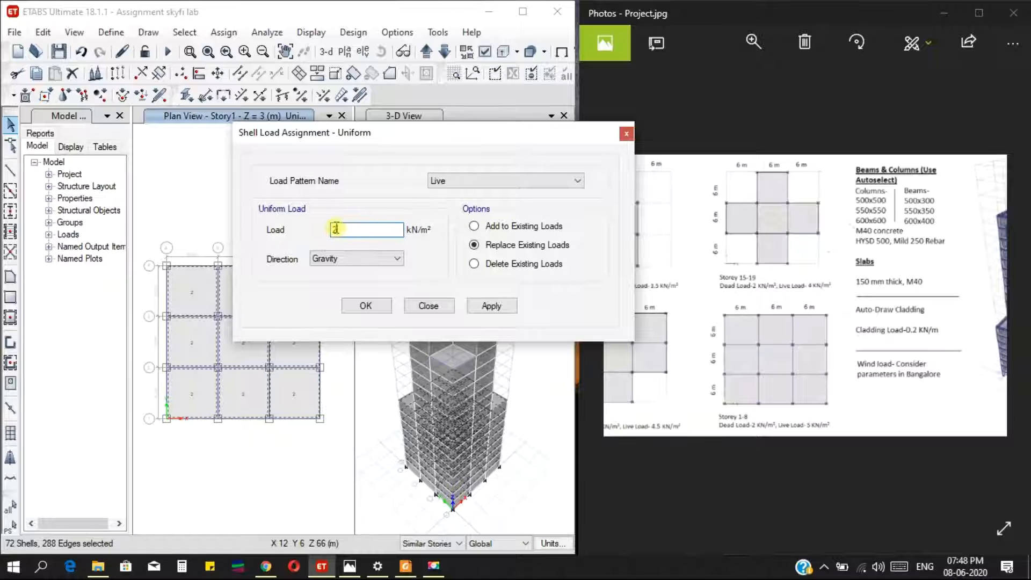
type("5")
left_click(490, 305)
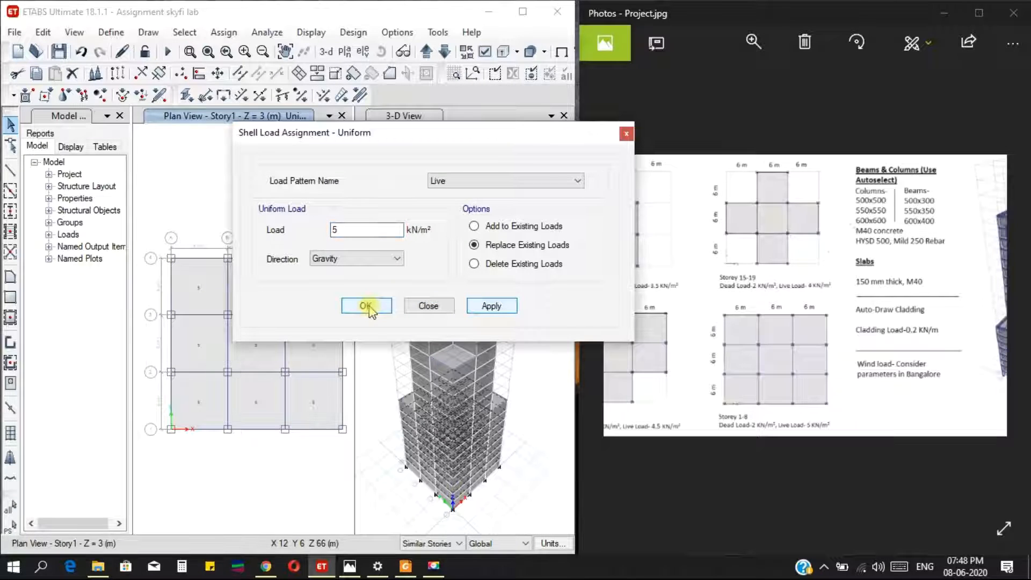
left_click(366, 306)
Step: Show the storey 9-14 layout in the Project.jpg image and move the ETABS plan view up to Story9
left_click_drag(665, 326, 769, 343)
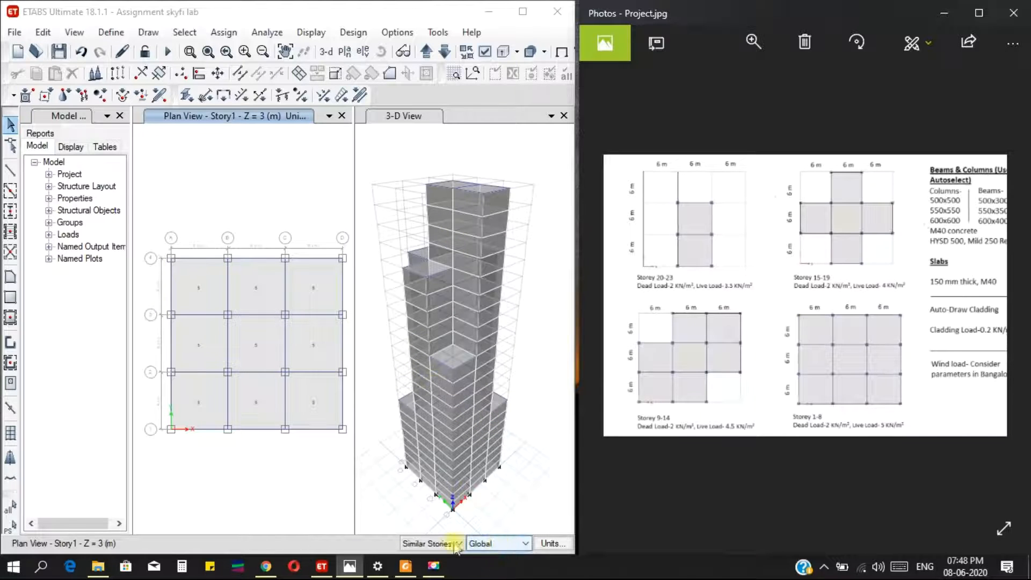
left_click(321, 565)
left_click(430, 52)
left_click(430, 52)
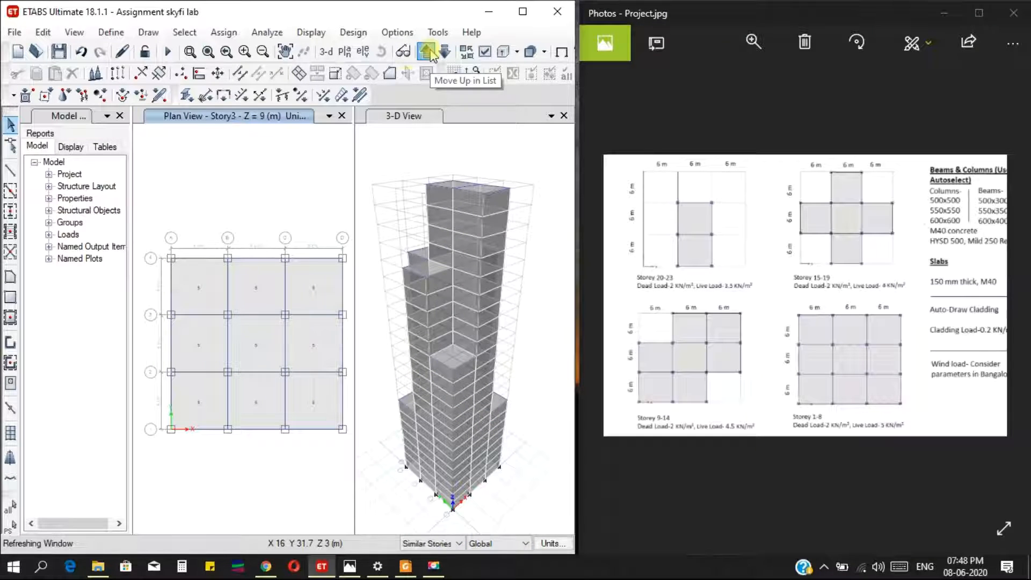
left_click(429, 52)
left_click(428, 51)
left_click(427, 51)
left_click(427, 51)
left_click(427, 51)
left_click(427, 52)
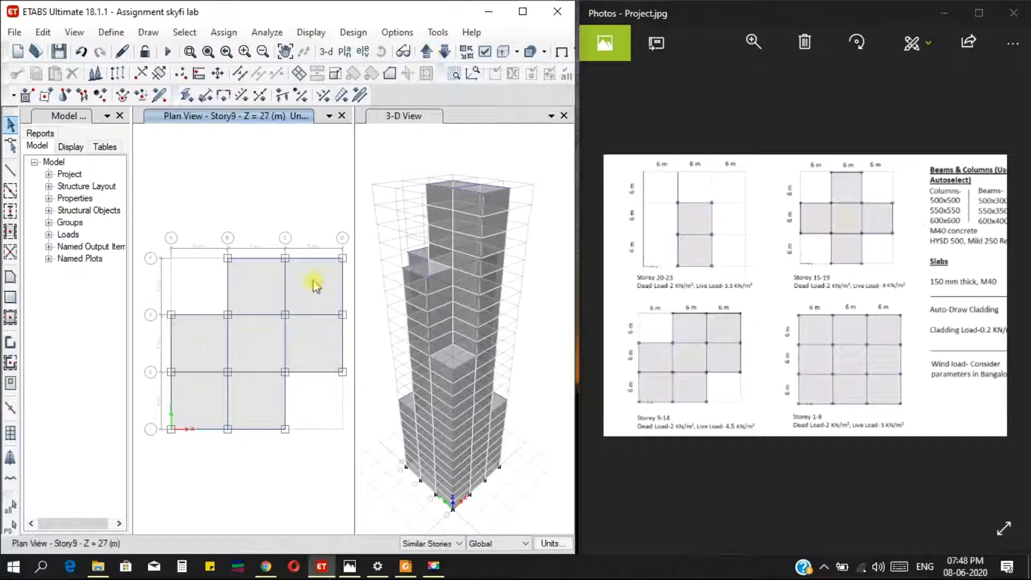
Step: Select all seven slab panels in the Story9 plan with Similar Stories active
left_click(260, 290)
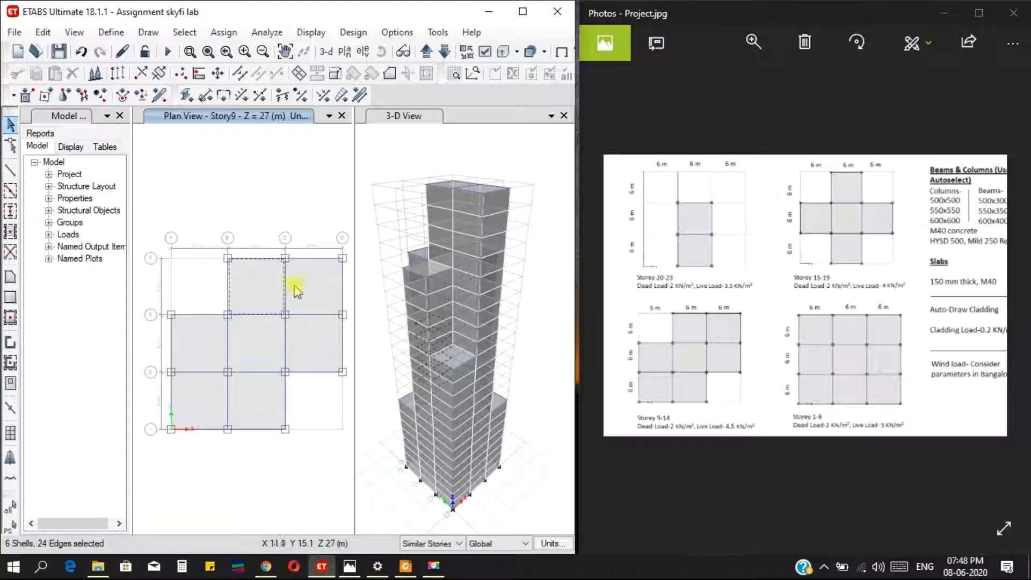
left_click(299, 298)
left_click(295, 350)
left_click(195, 357)
left_click(252, 400)
left_click(200, 418)
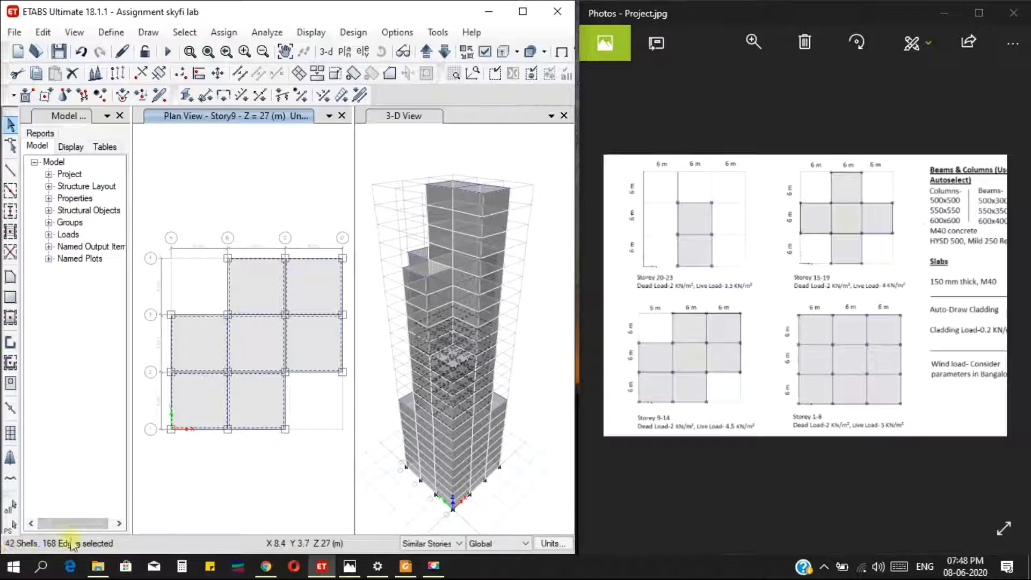
Step: Assign a uniform Live load of 4.5 kN/m² in the gravity direction to the selected storey 9-14 slabs, replacing existing loads
left_click(224, 32)
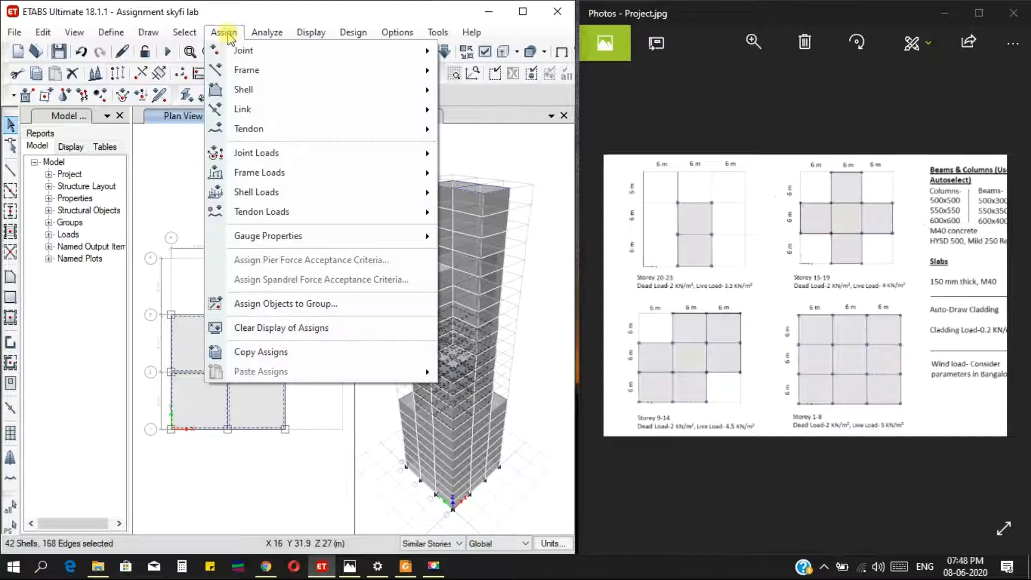
mouse_move(315, 193)
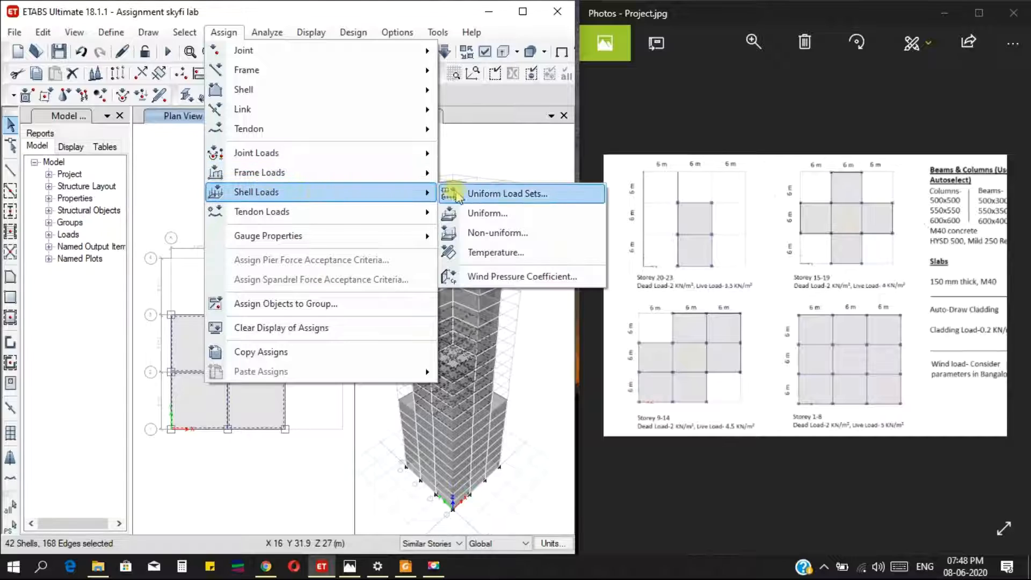
left_click(486, 213)
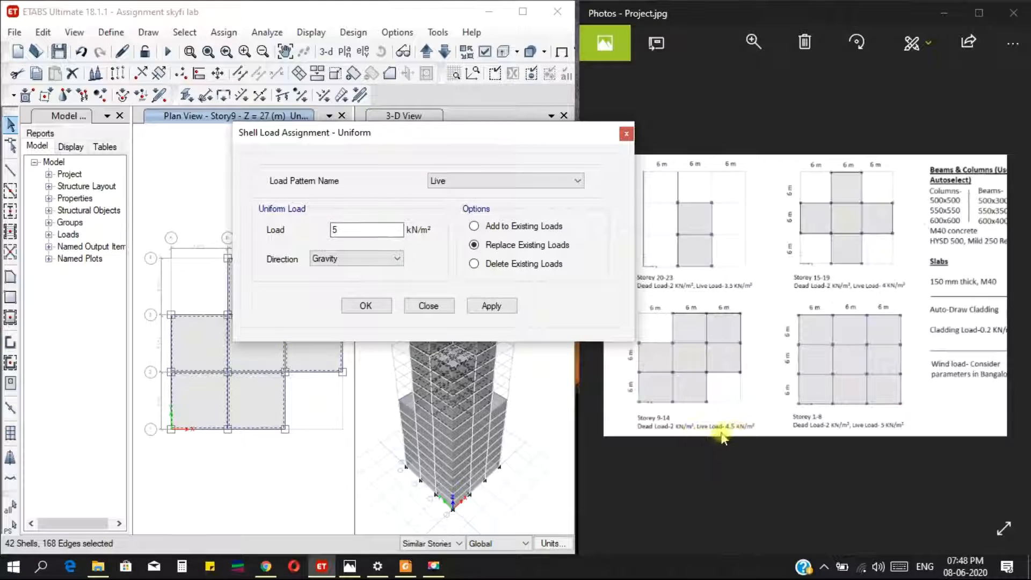
double_click(334, 230)
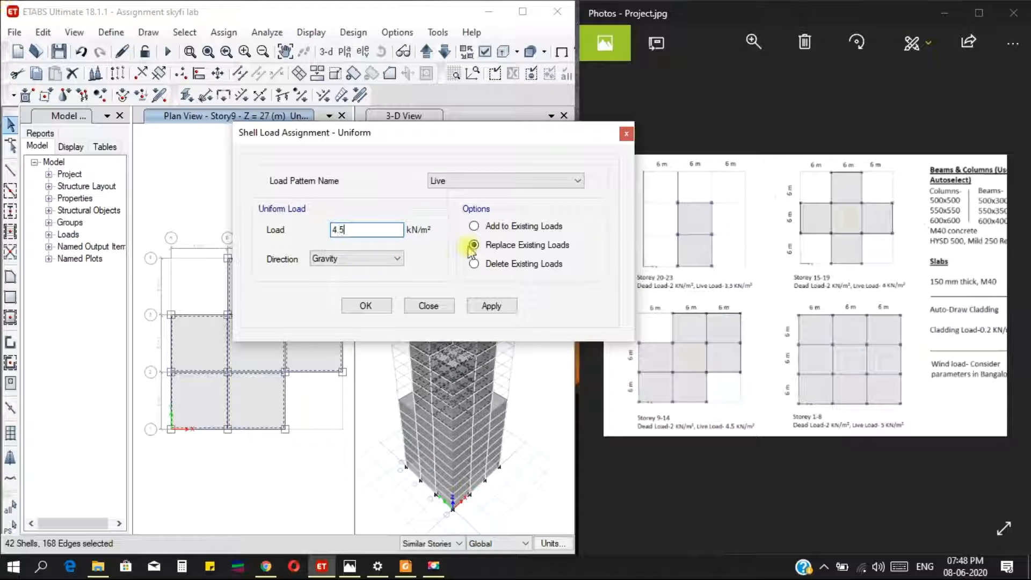
left_click(490, 306)
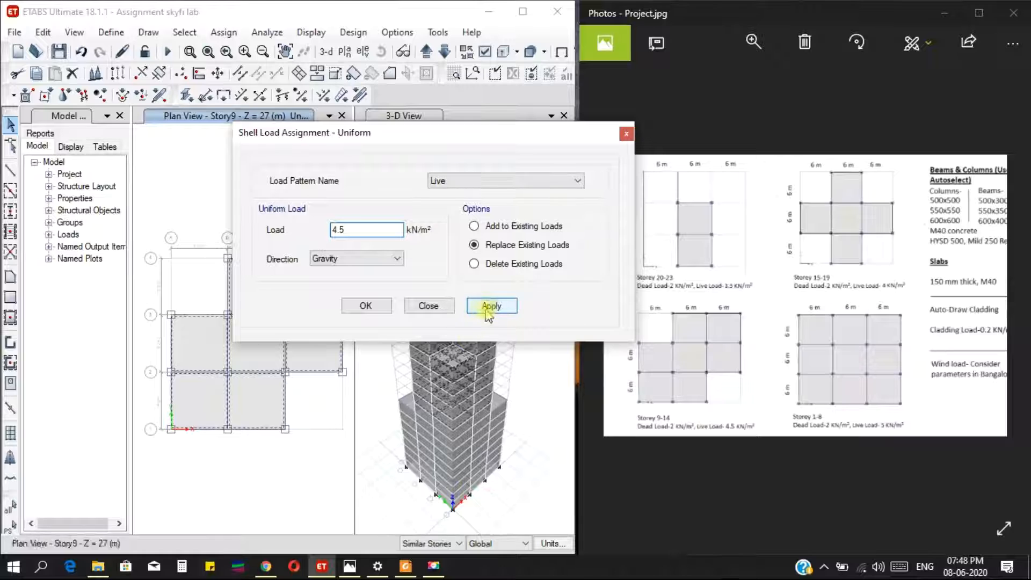
left_click(364, 307)
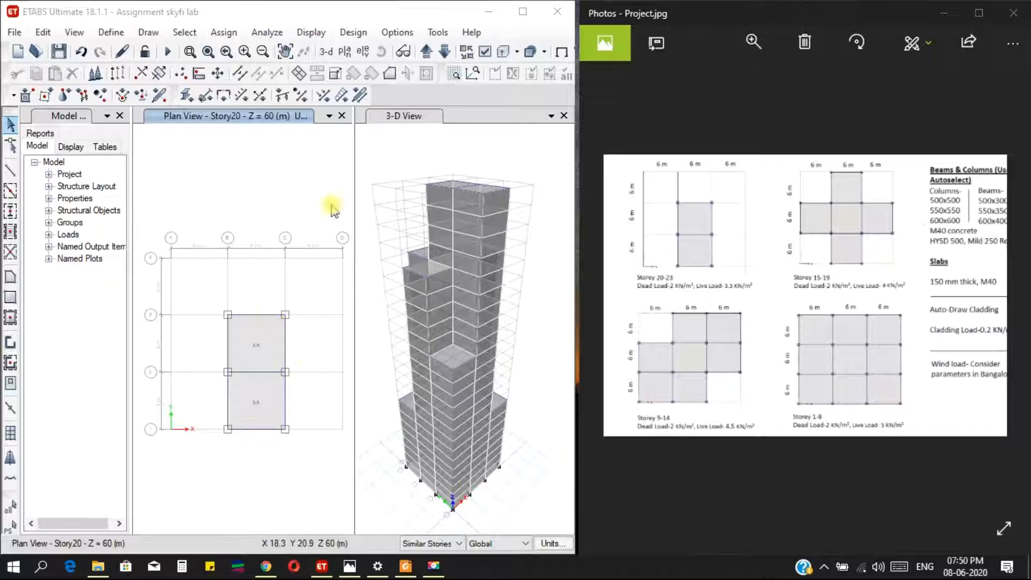
Step: Set the plan view to the Story1 level
left_click(294, 222)
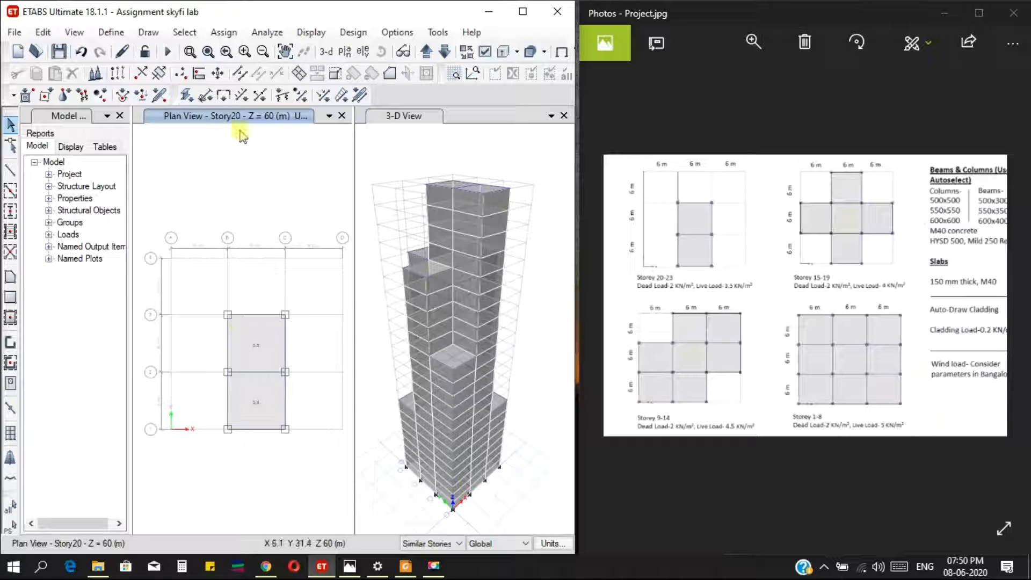
left_click(345, 52)
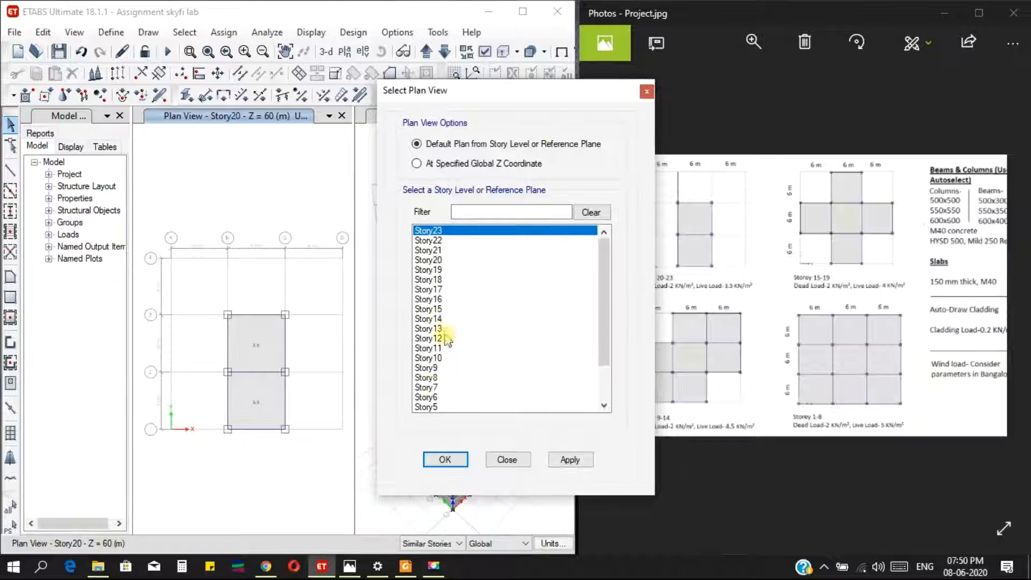
left_click(428, 387)
scroll(430, 390, "down", 2)
left_click(436, 397)
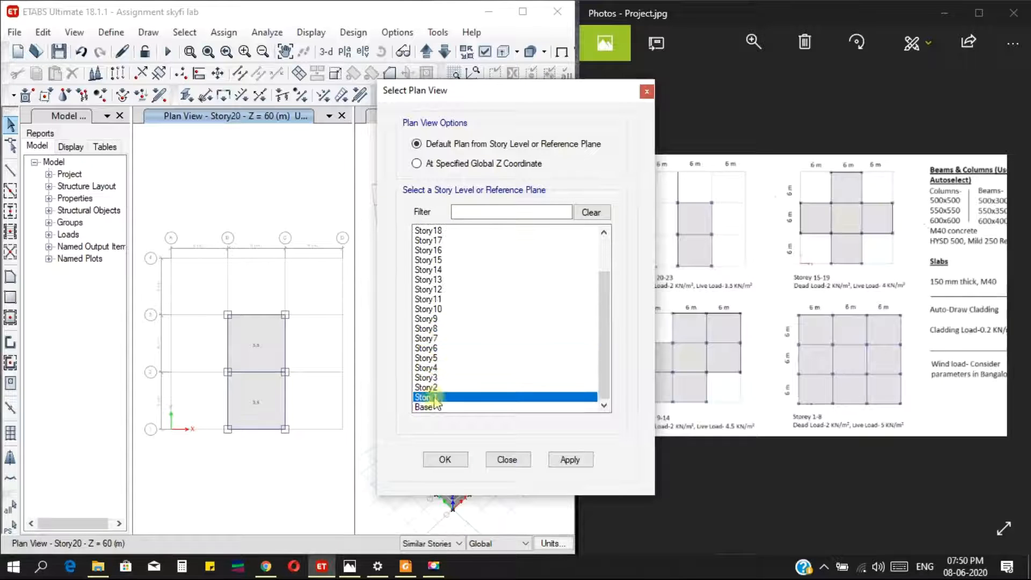
left_click(454, 460)
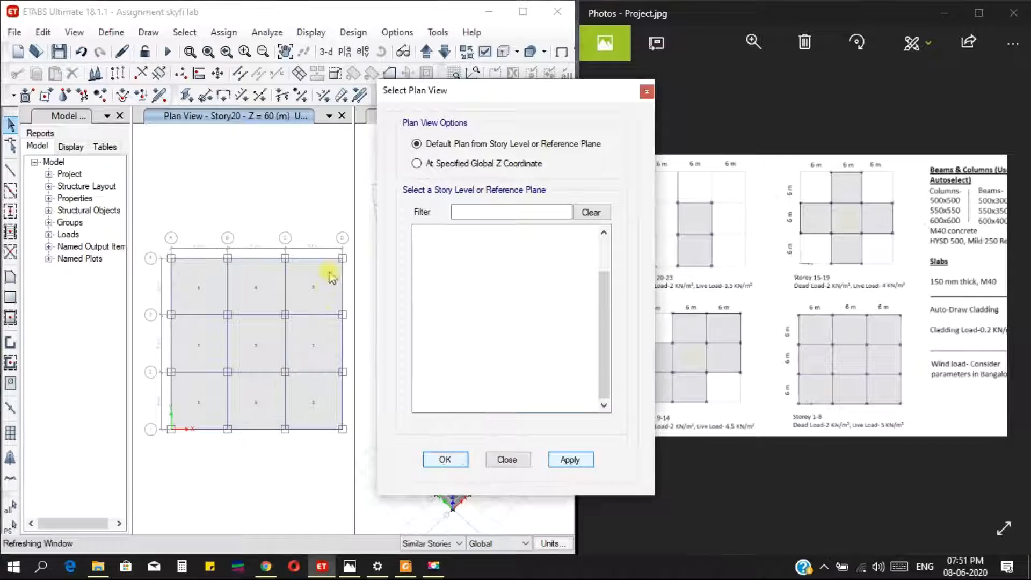
Step: Select the perimeter beams around the Story1 plan with Similar Stories active
left_click(194, 258)
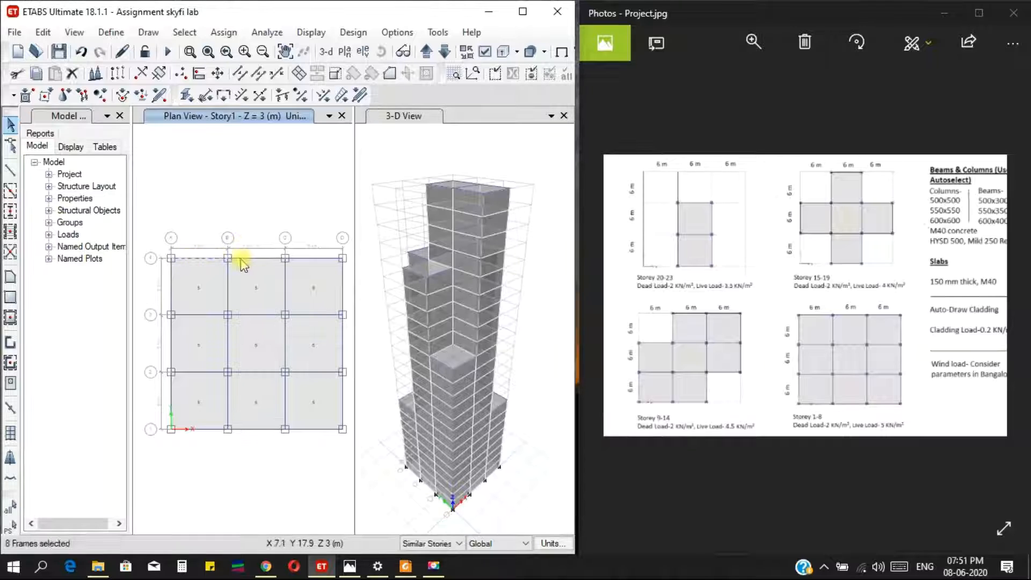
left_click(256, 259)
left_click(307, 258)
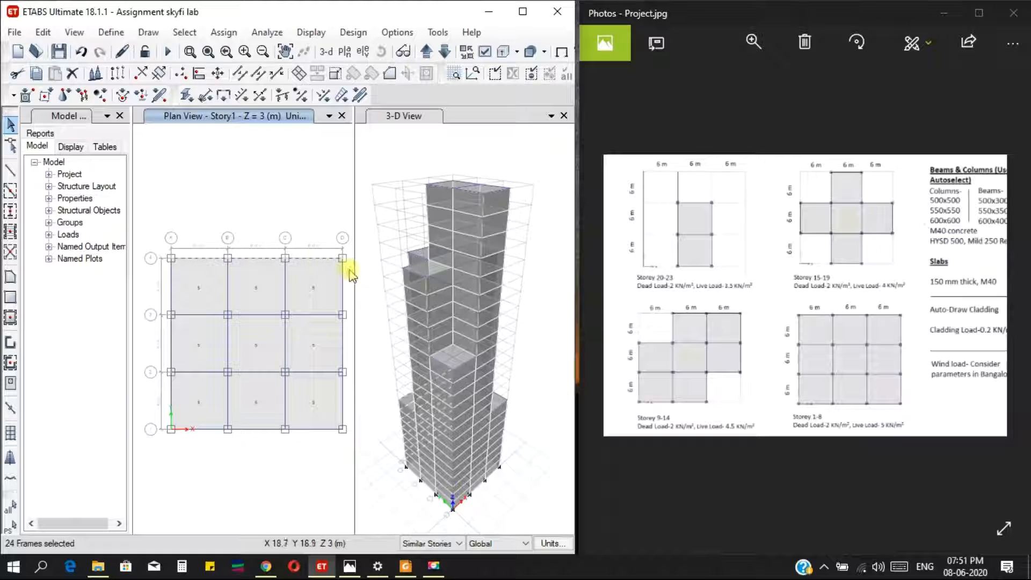
left_click(343, 343)
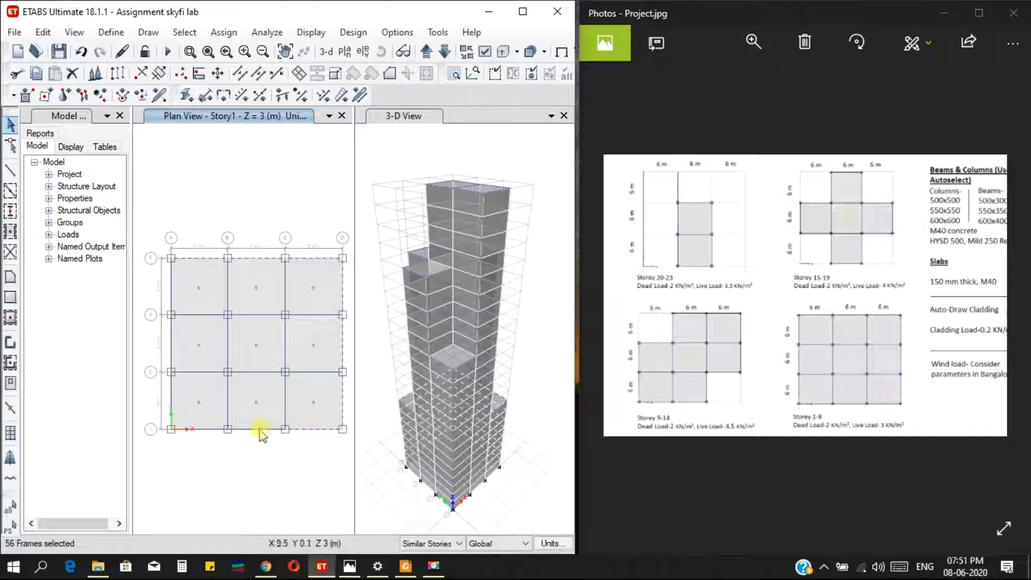
left_click(192, 429)
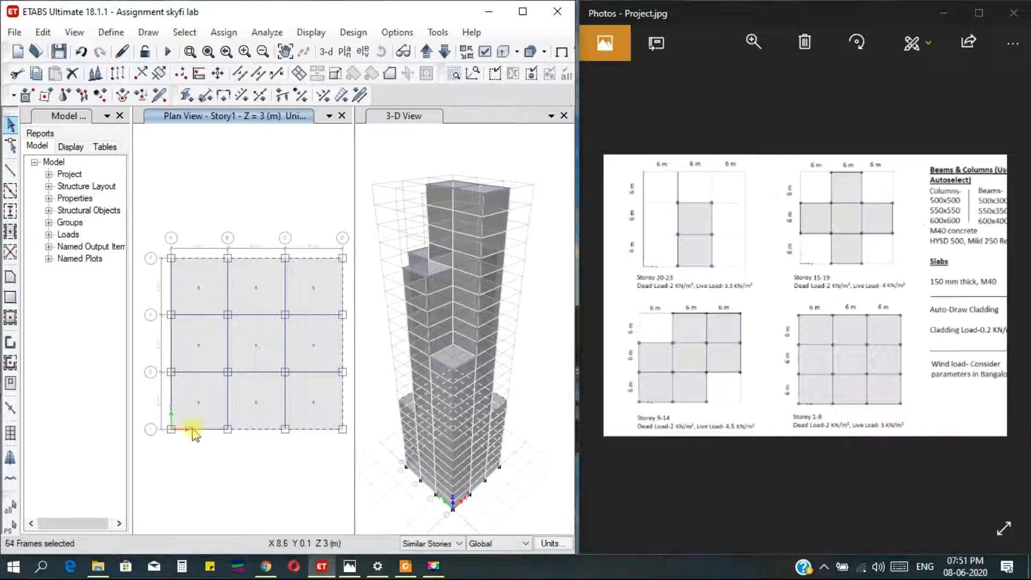
left_click(172, 400)
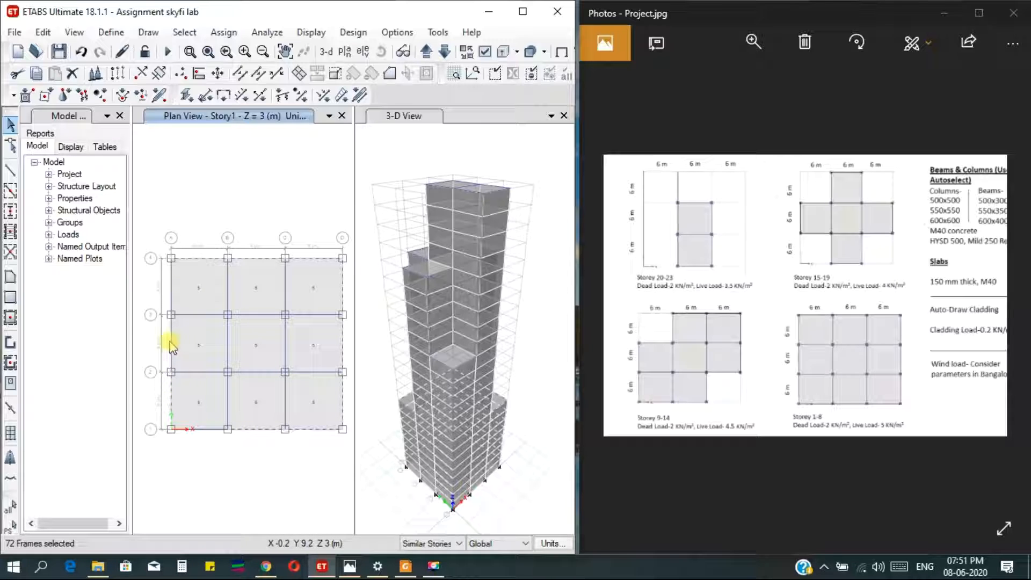
left_click(172, 344)
left_click(170, 292)
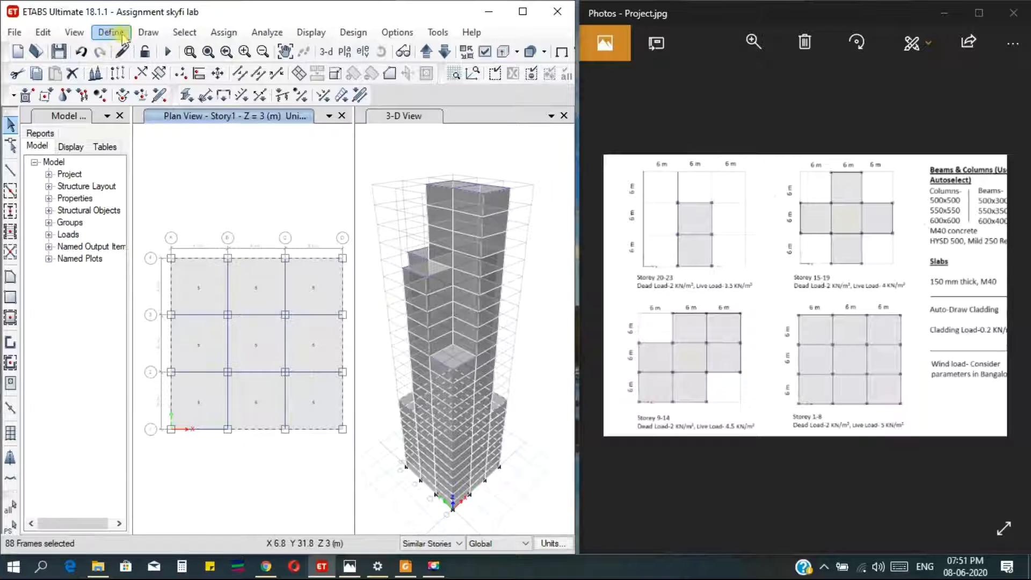
Step: Assign the cladding load to the selected beams as a uniform distributed Dead load of 0.2 kN/m in the gravity direction
left_click(223, 33)
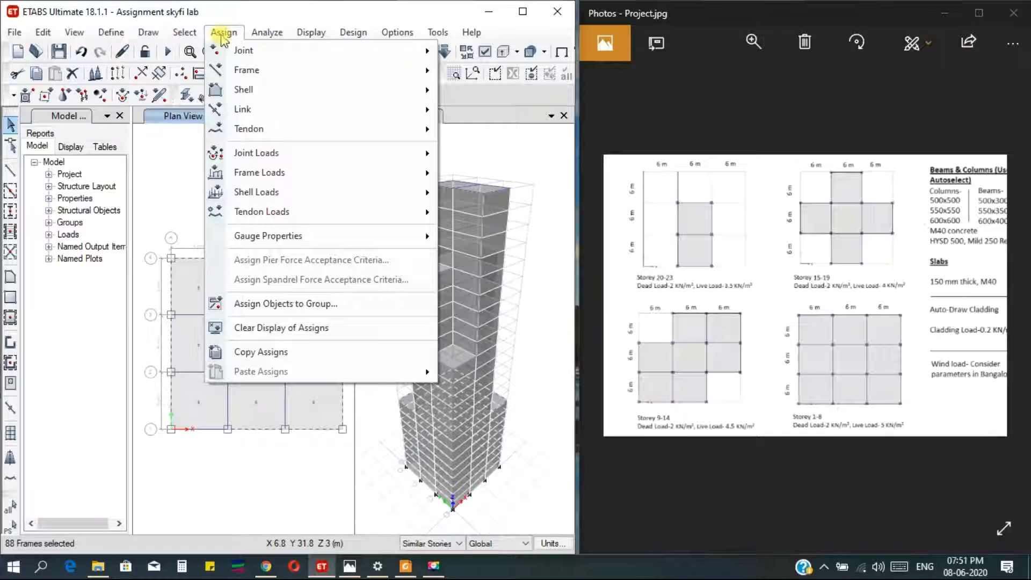
mouse_move(276, 132)
mouse_move(276, 197)
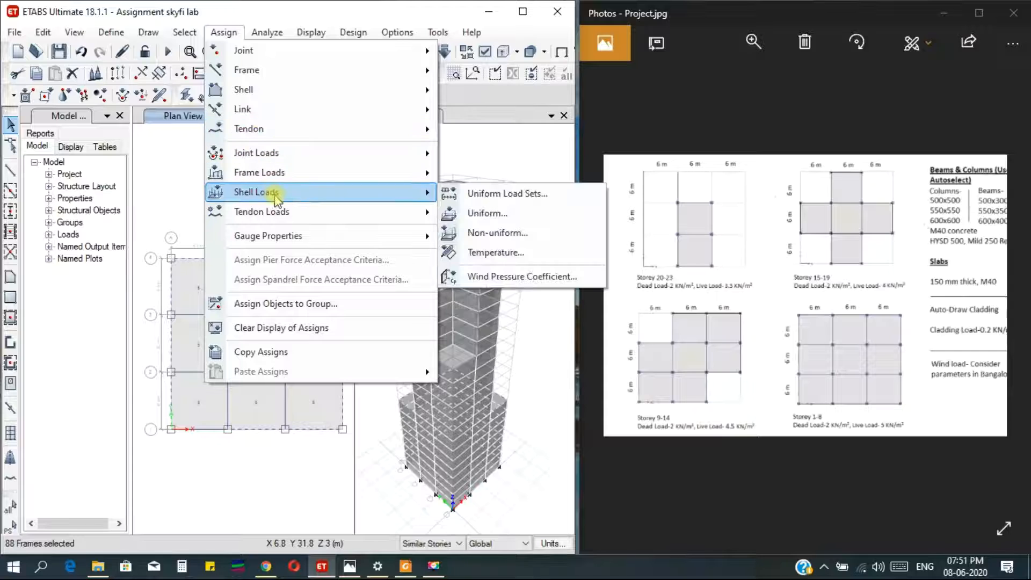
mouse_move(277, 77)
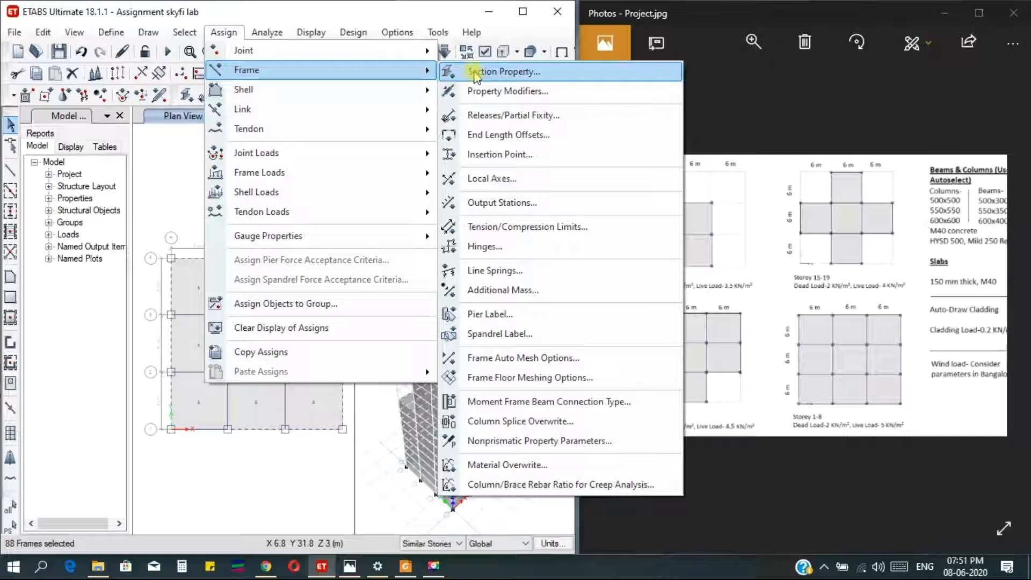
mouse_move(302, 175)
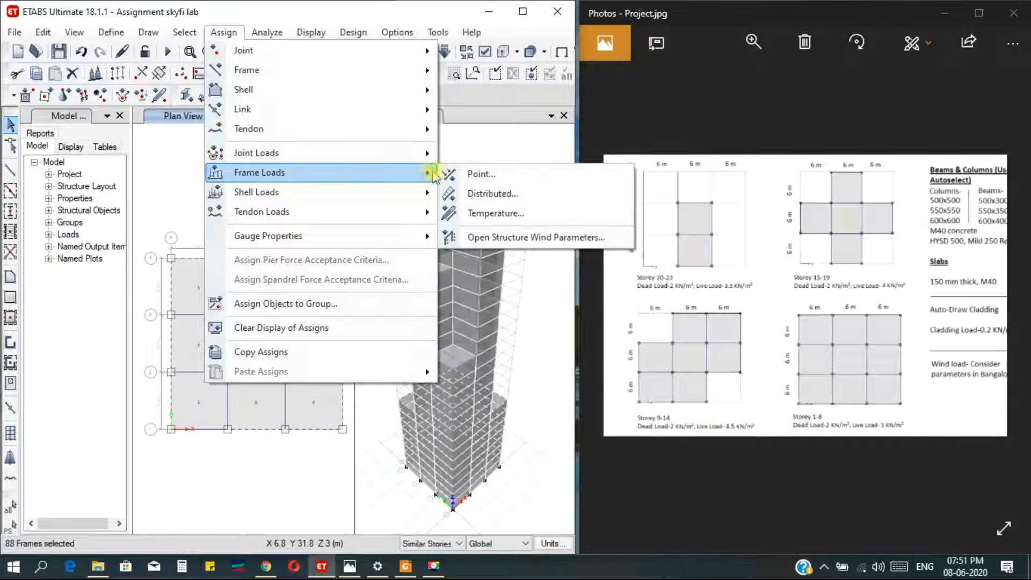
left_click(492, 194)
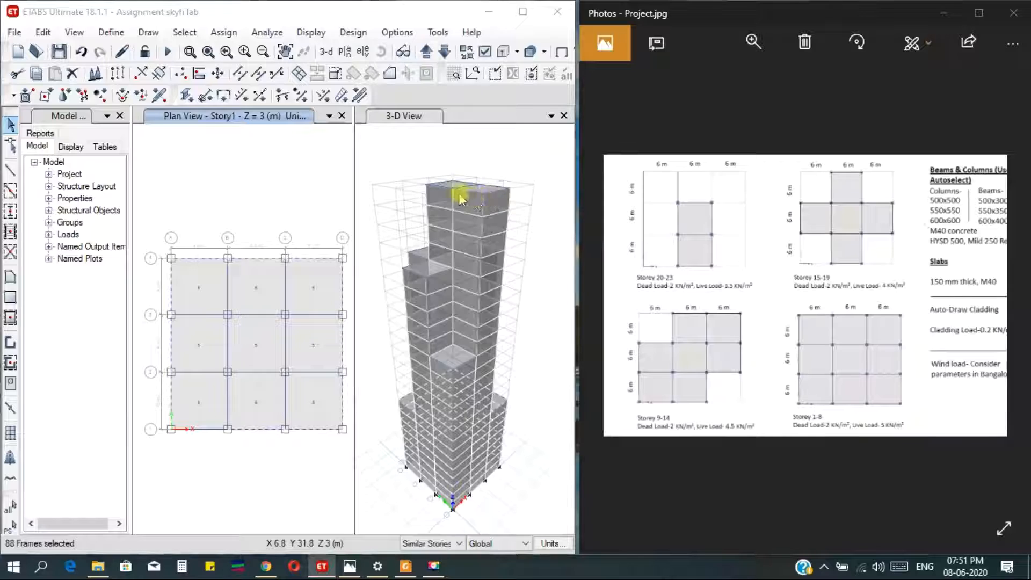
left_click_drag(877, 314, 811, 317)
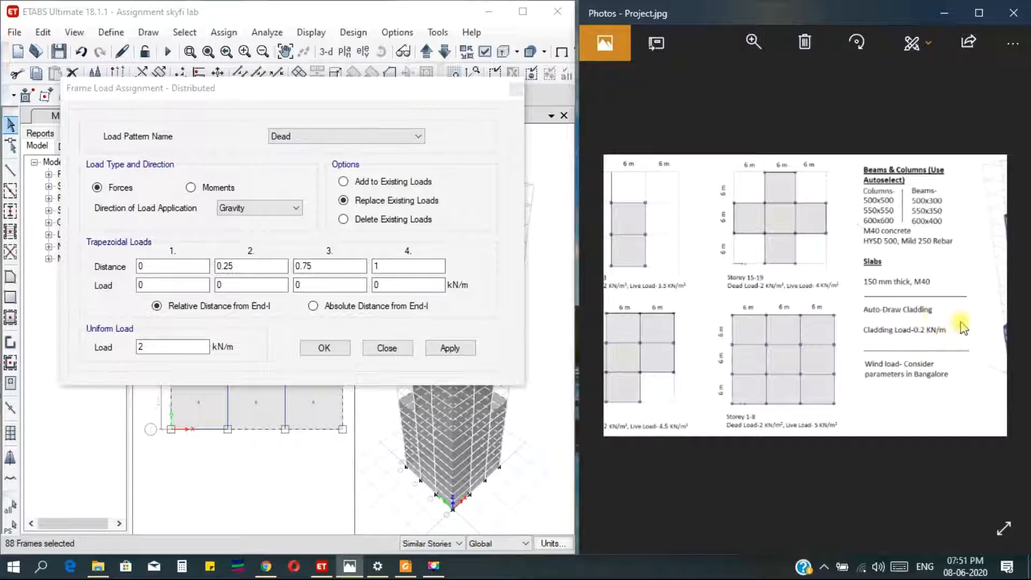
left_click(138, 347)
double_click(139, 347)
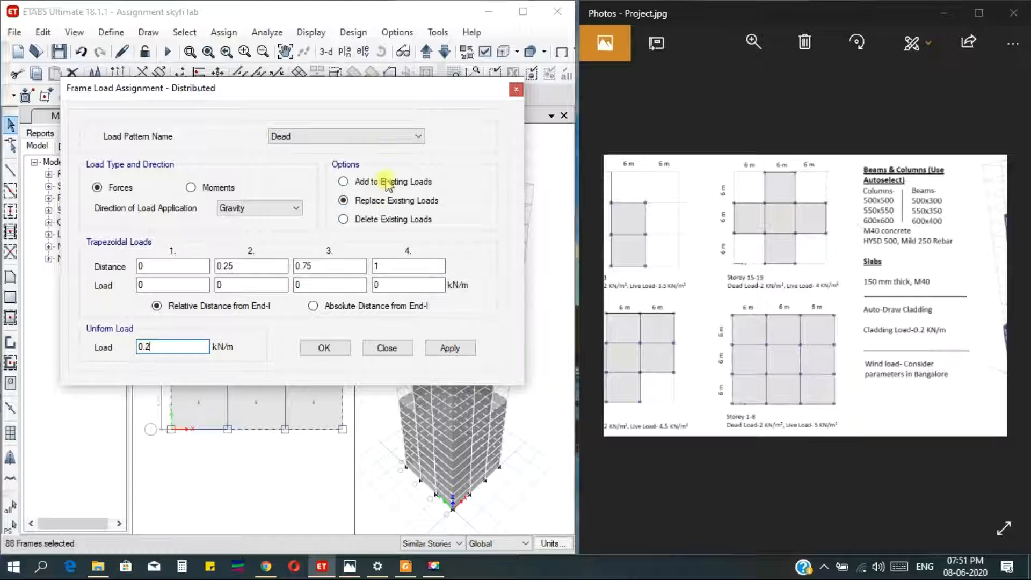
left_click(458, 349)
left_click(325, 348)
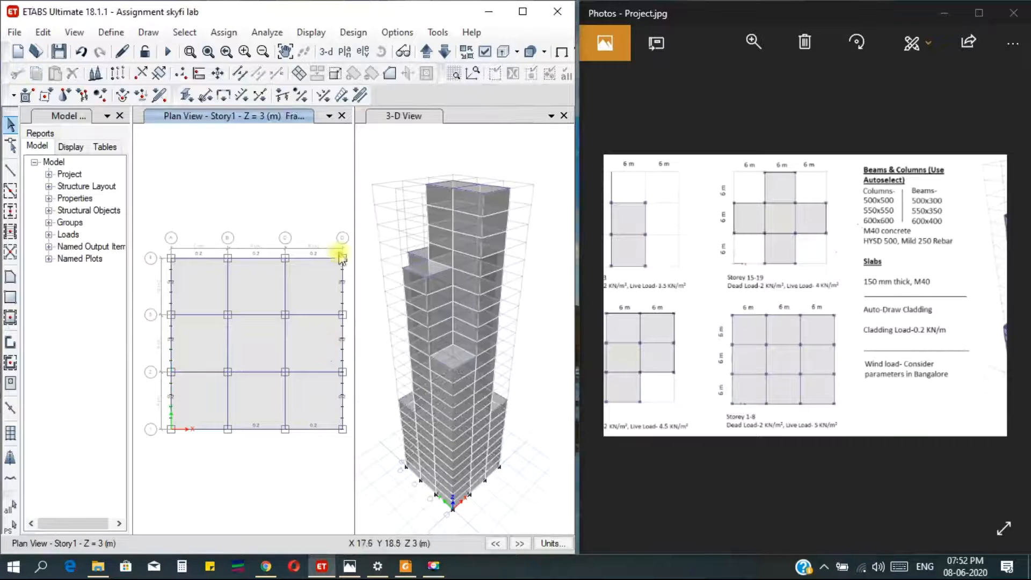
Step: Set the plan view to Story11 and widen the ETABS window beside the reference image
left_click_drag(741, 350, 877, 345)
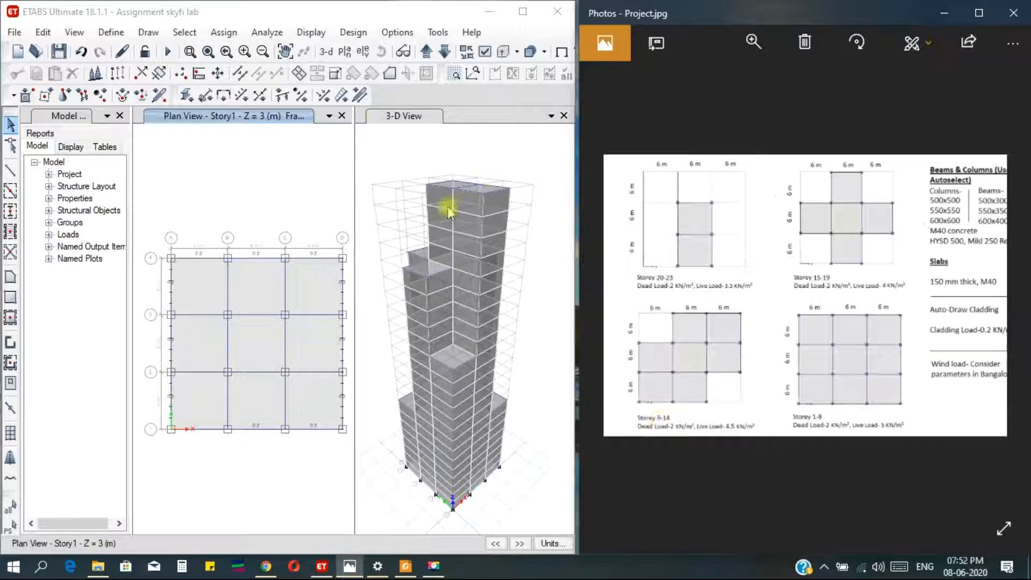
left_click(345, 51)
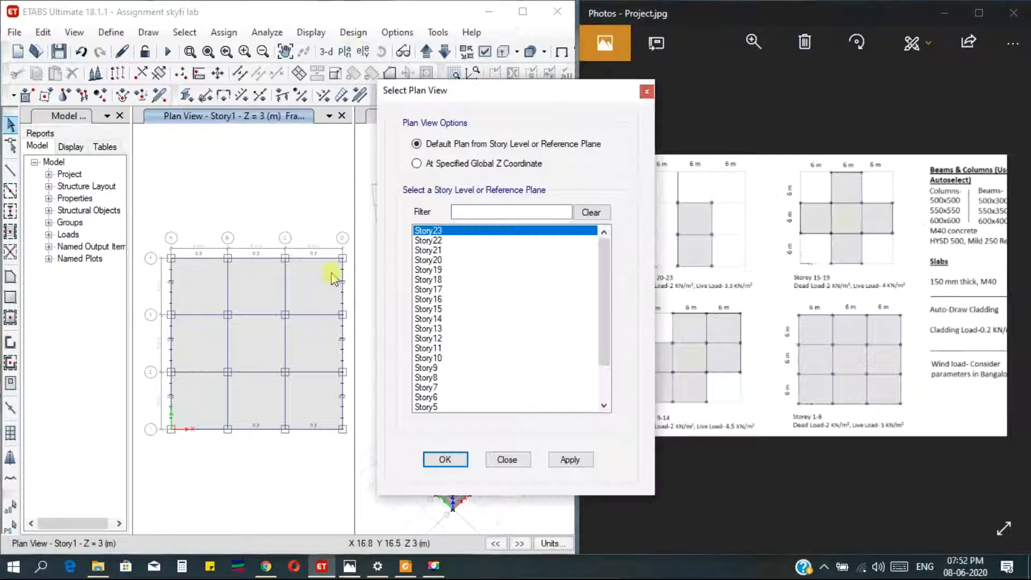
left_click(428, 348)
left_click(570, 459)
left_click(437, 458)
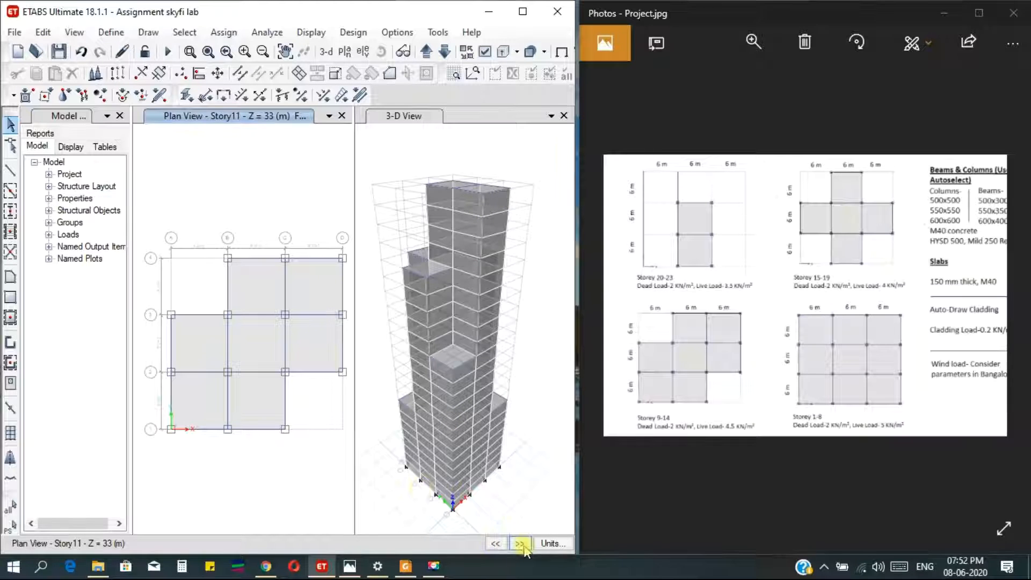
left_click_drag(579, 236, 599, 247)
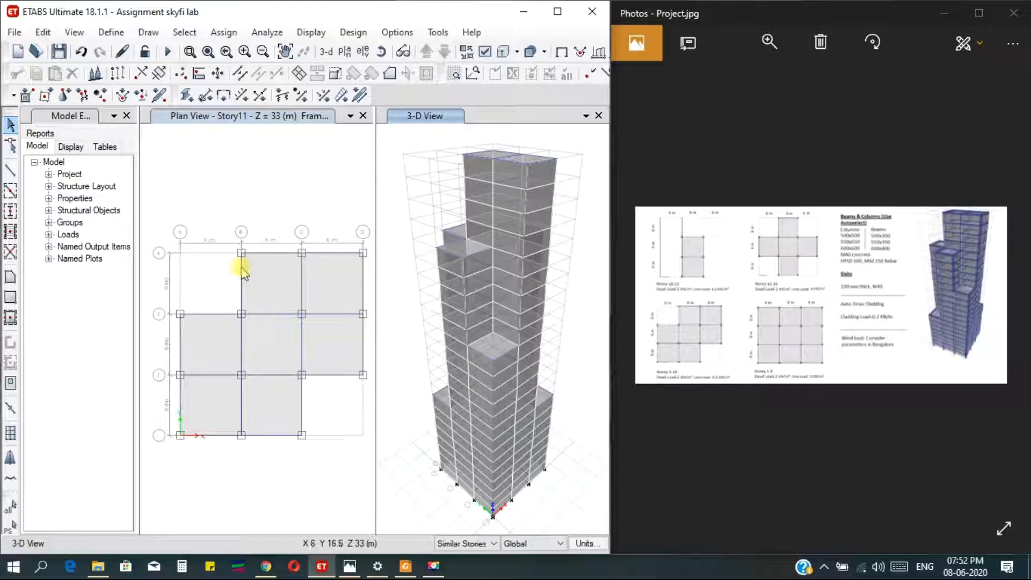
Step: Select all perimeter beams around the stepped outline of the Story11 plan with Similar Stories active
left_click(271, 253)
left_click(331, 255)
left_click(362, 281)
left_click(338, 375)
left_click(302, 403)
left_click(211, 435)
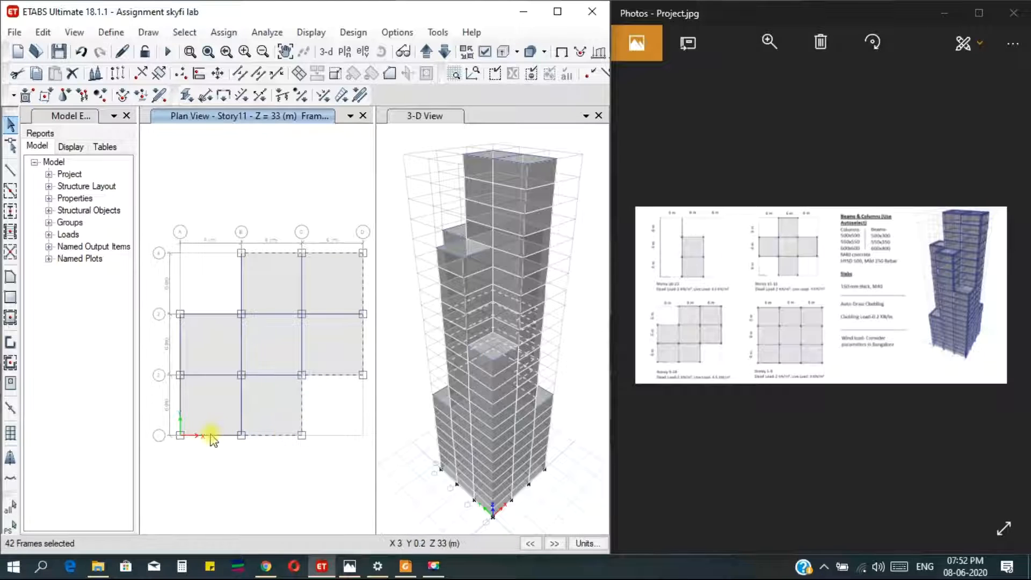
left_click(180, 402)
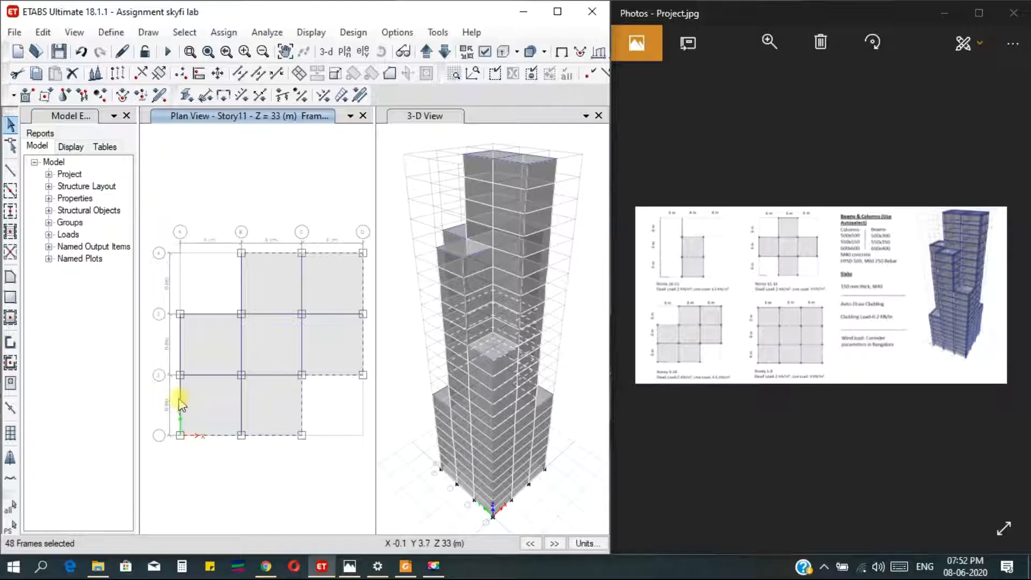
left_click(182, 349)
left_click(211, 314)
left_click(241, 299)
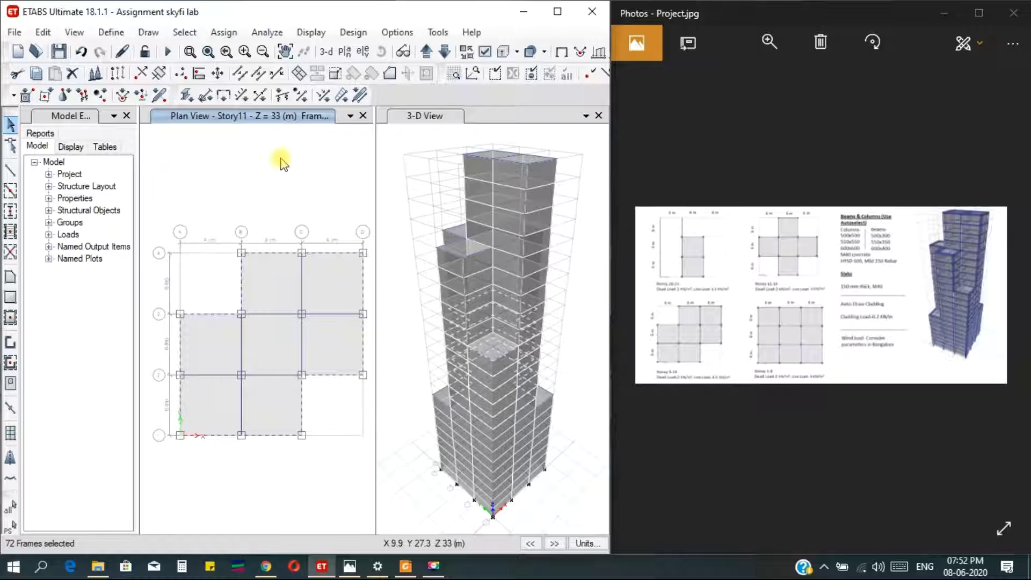
Step: Assign a uniform distributed Dead load of 0.2 kN/m in the gravity direction to the selected Story11 perimeter beams, replacing existing loads
left_click(223, 34)
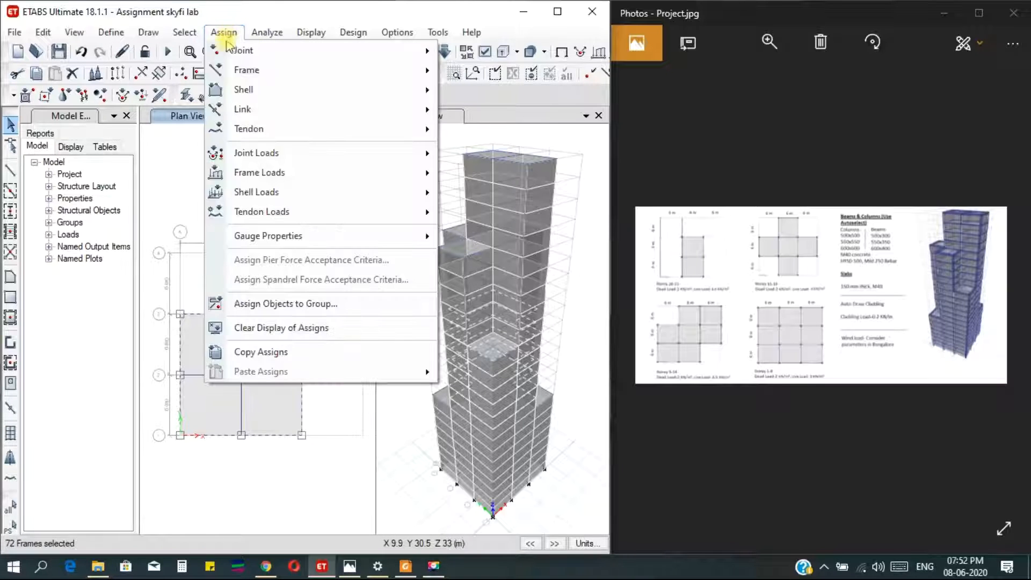
mouse_move(269, 171)
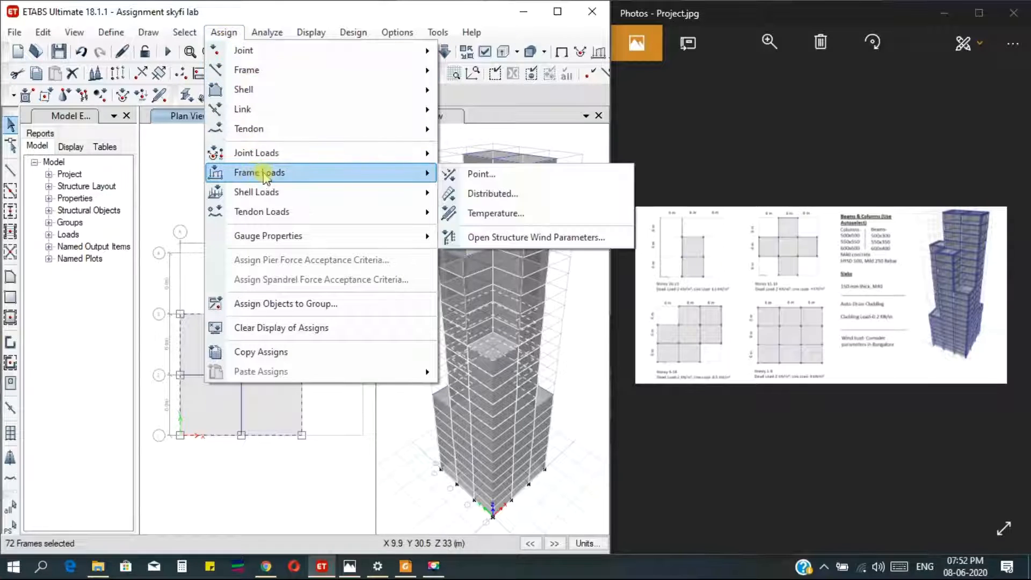
left_click(491, 194)
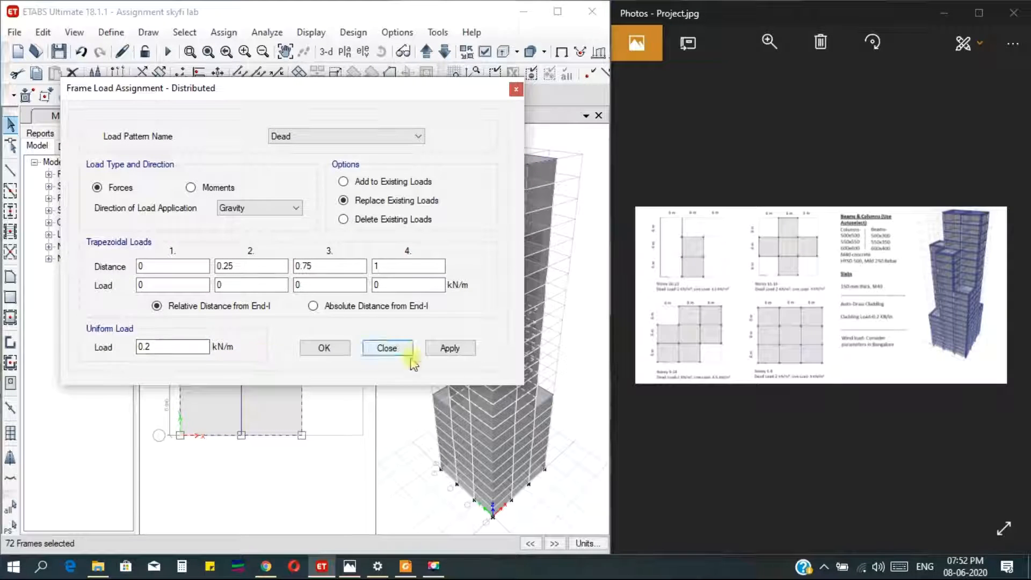
left_click(450, 349)
left_click(324, 351)
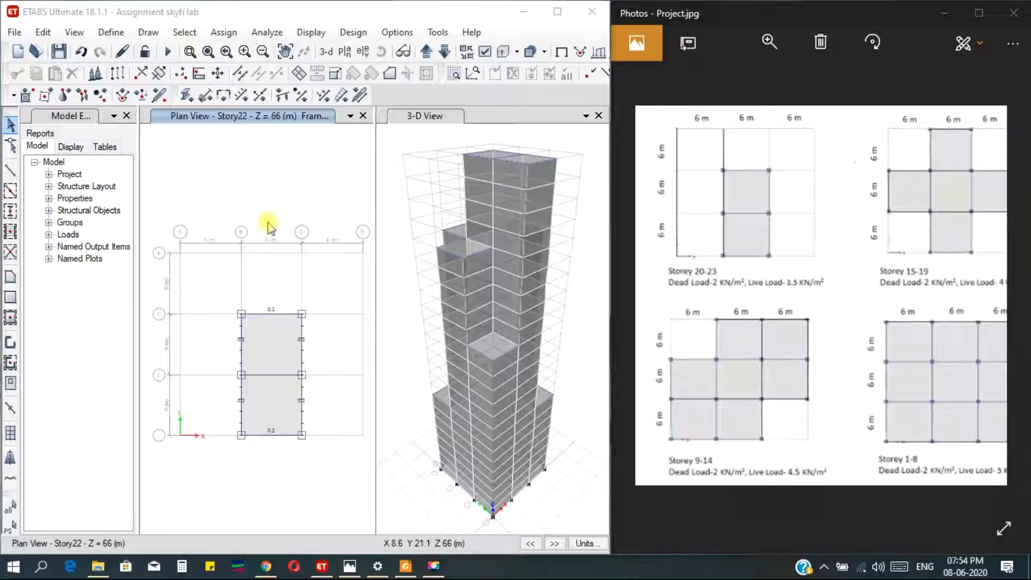
Step: Set the plan view to Story3 to check its beam loads and review the storey plans in the reference image
left_click(280, 186)
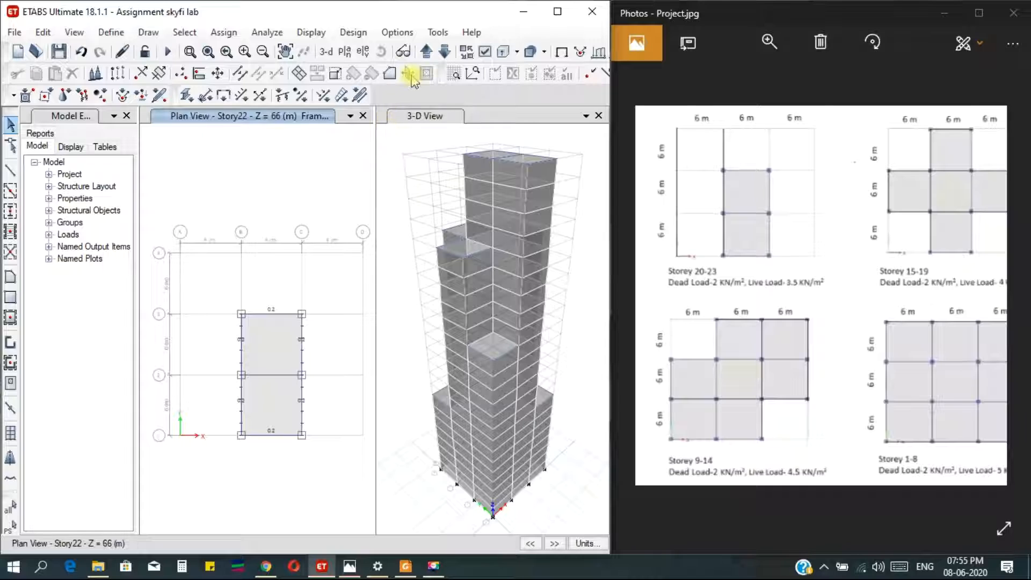
left_click(337, 73)
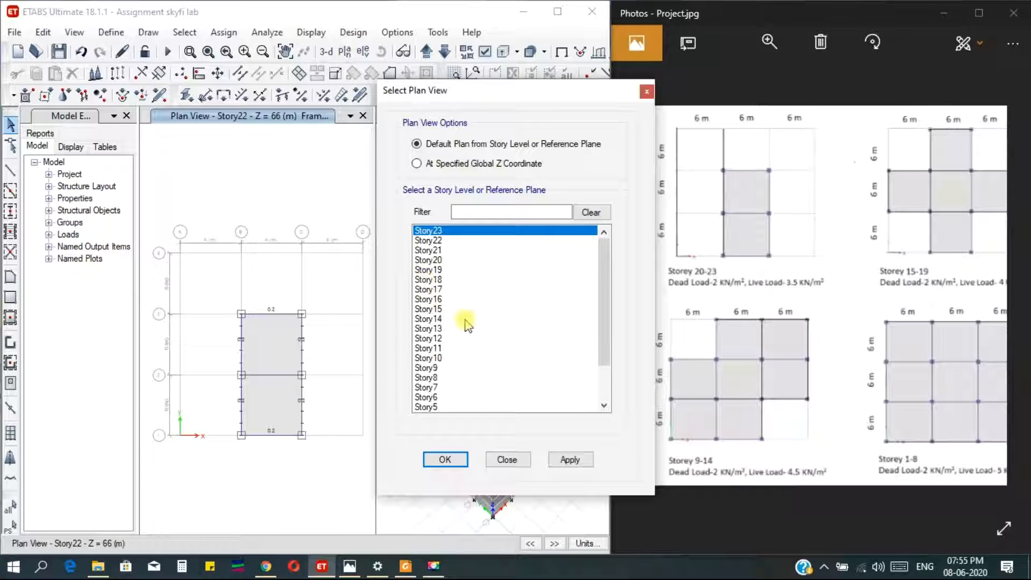
scroll(467, 325, "down", 2)
left_click(426, 377)
left_click(550, 462)
left_click(451, 458)
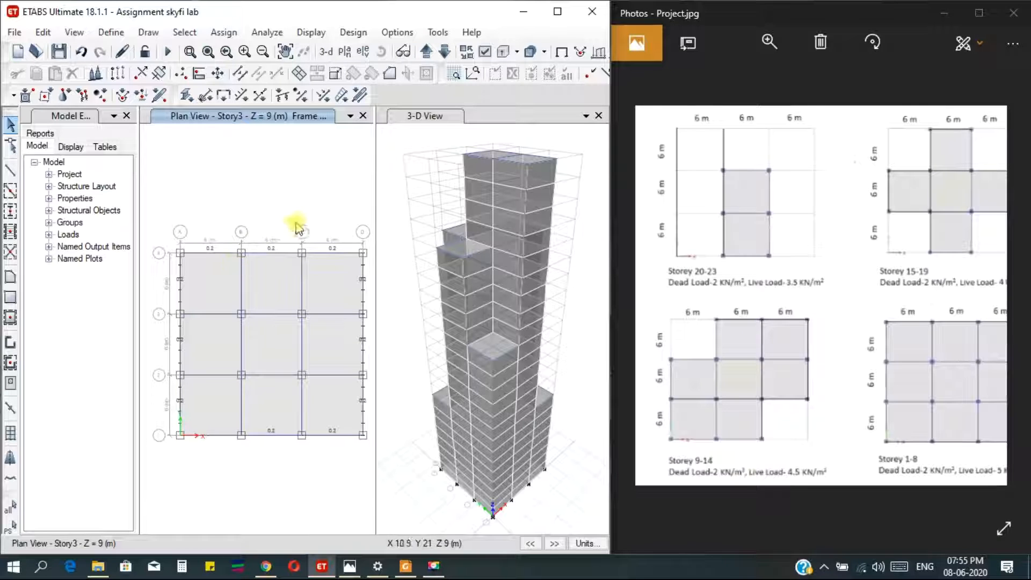
left_click_drag(905, 299, 873, 307)
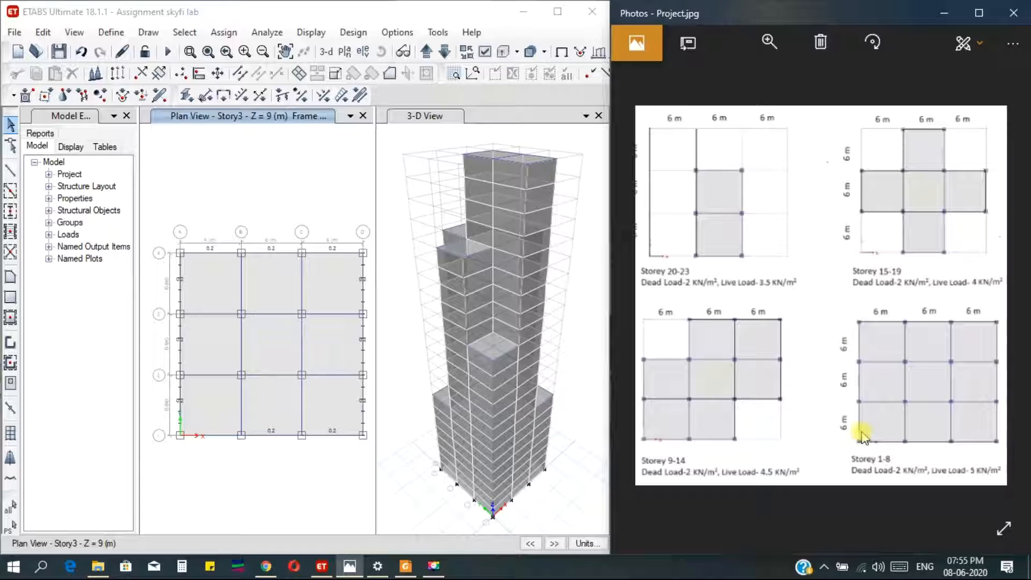
left_click_drag(822, 399, 851, 399)
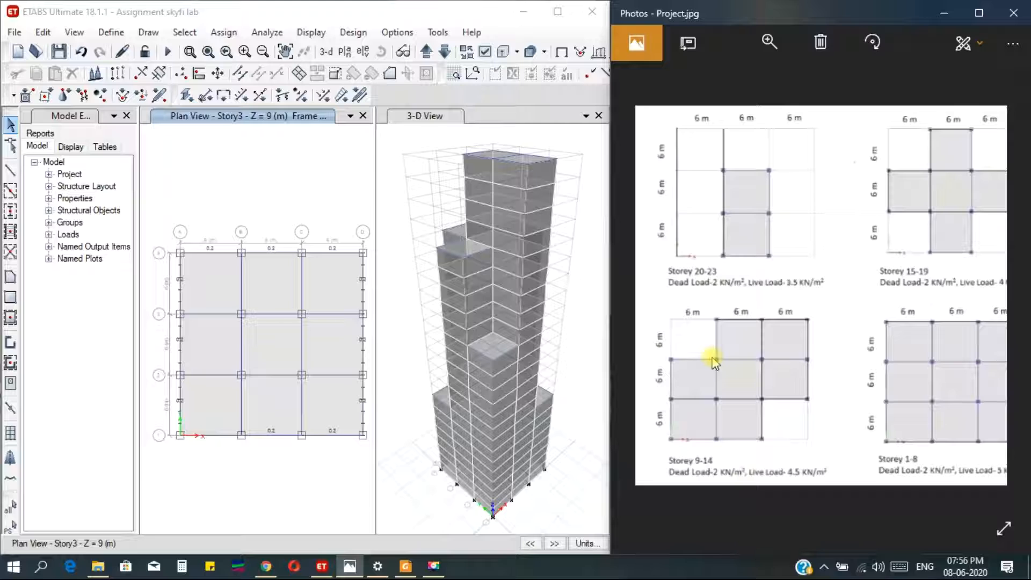
Step: Switch the plan view to the elevation along grid A and display it as the undeformed shape without load labels
left_click(181, 232)
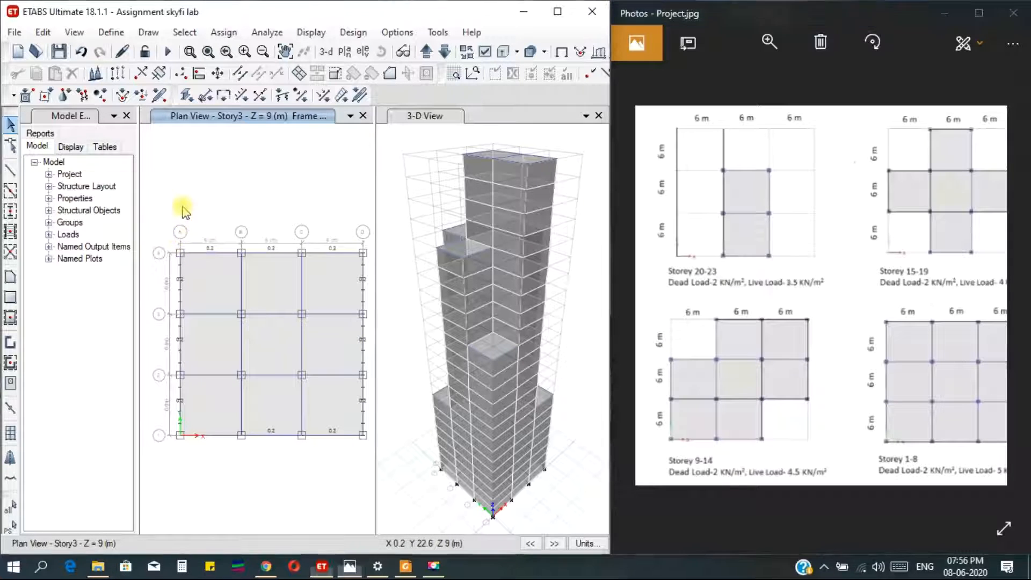
left_click(361, 52)
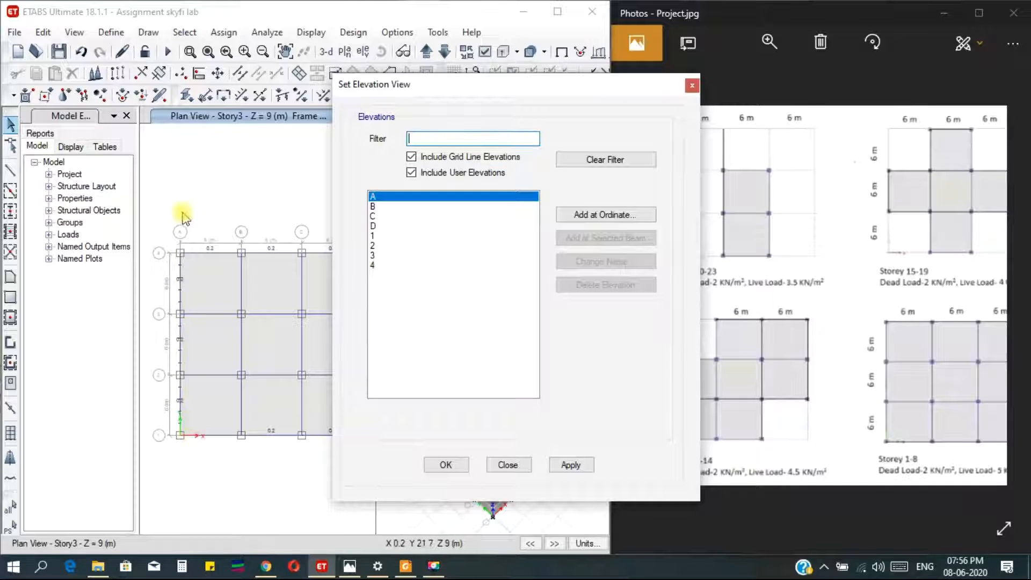
left_click(569, 466)
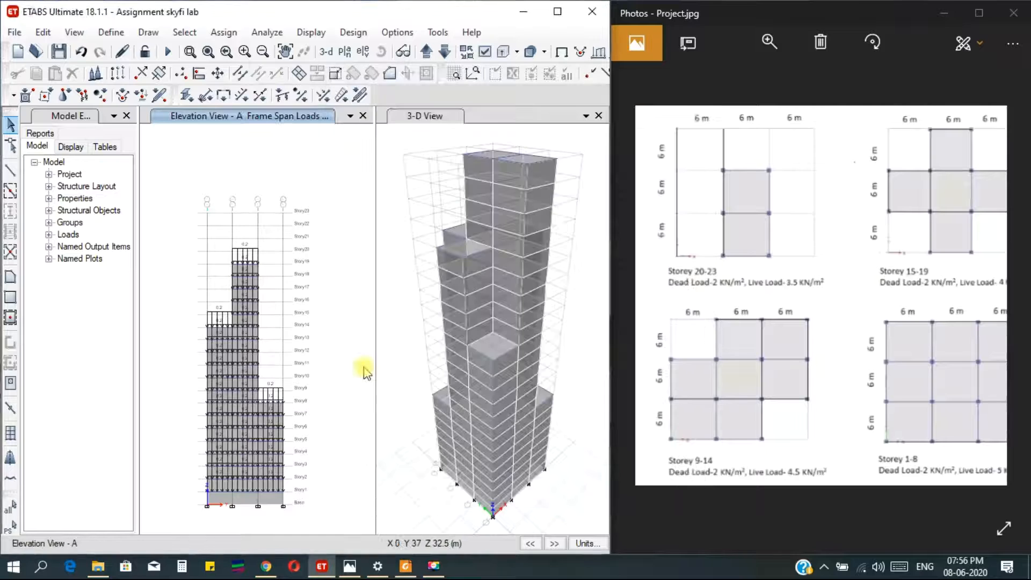
scroll(250, 451, "up", 1)
scroll(248, 446, "down", 1)
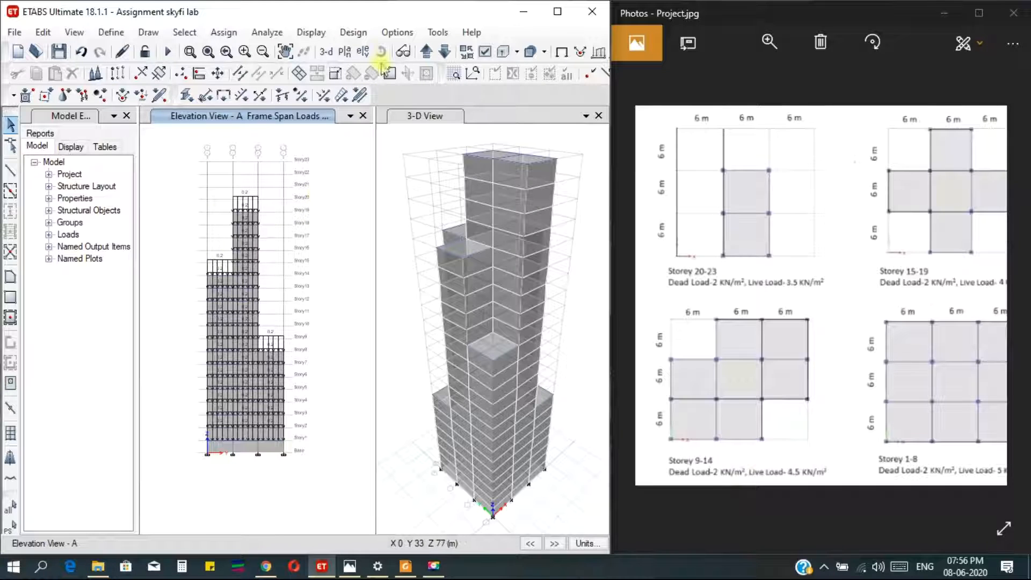
left_click(311, 33)
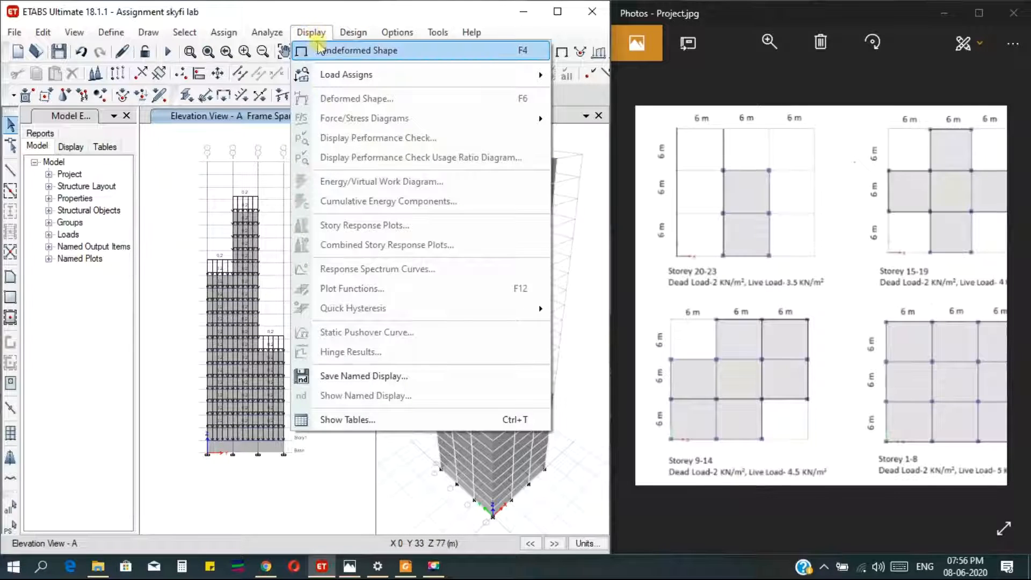
left_click(325, 50)
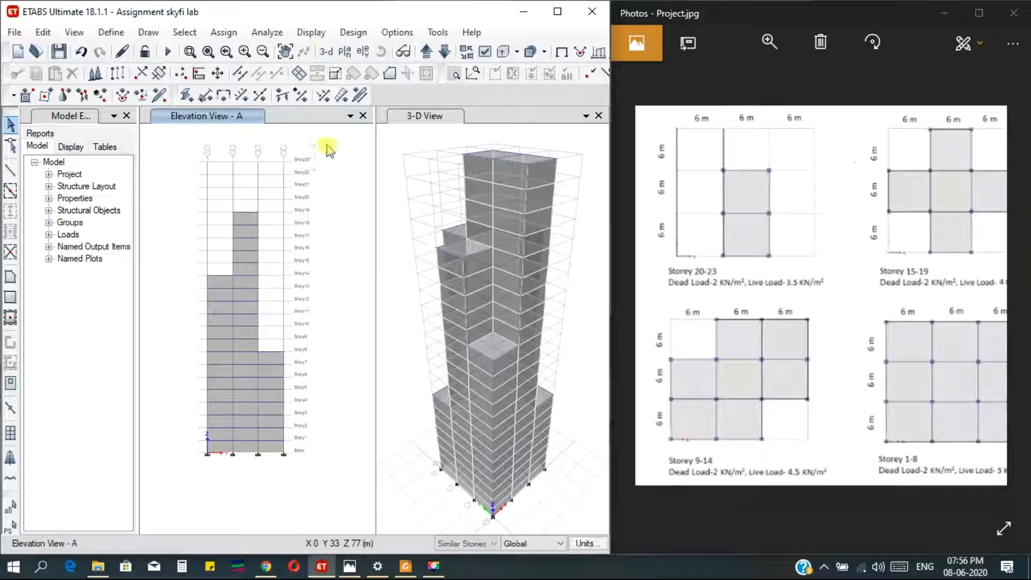
Step: Select the cladding shells in all three bays of elevation A over the full height using the All Stories option
left_click(220, 448)
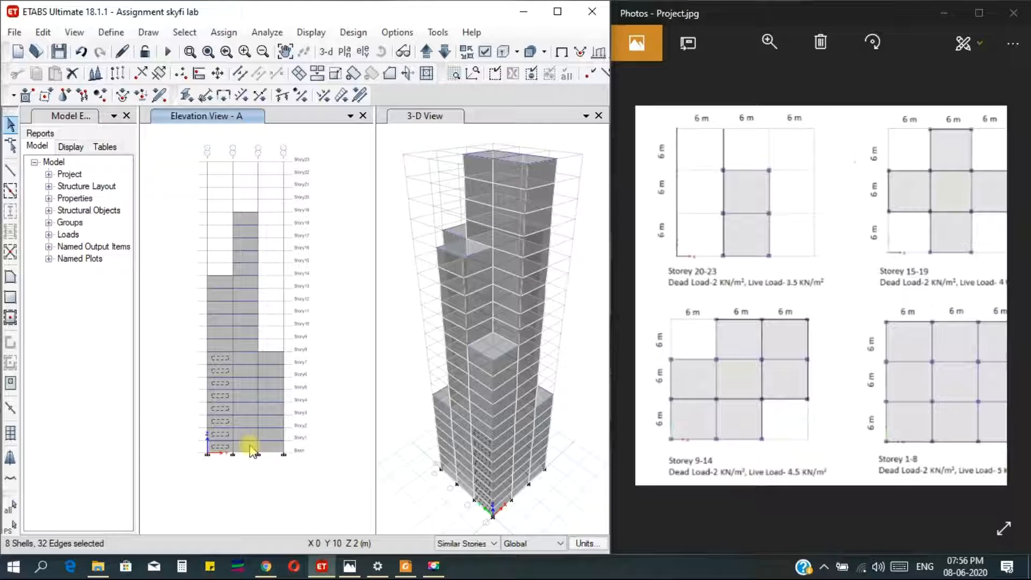
left_click(460, 543)
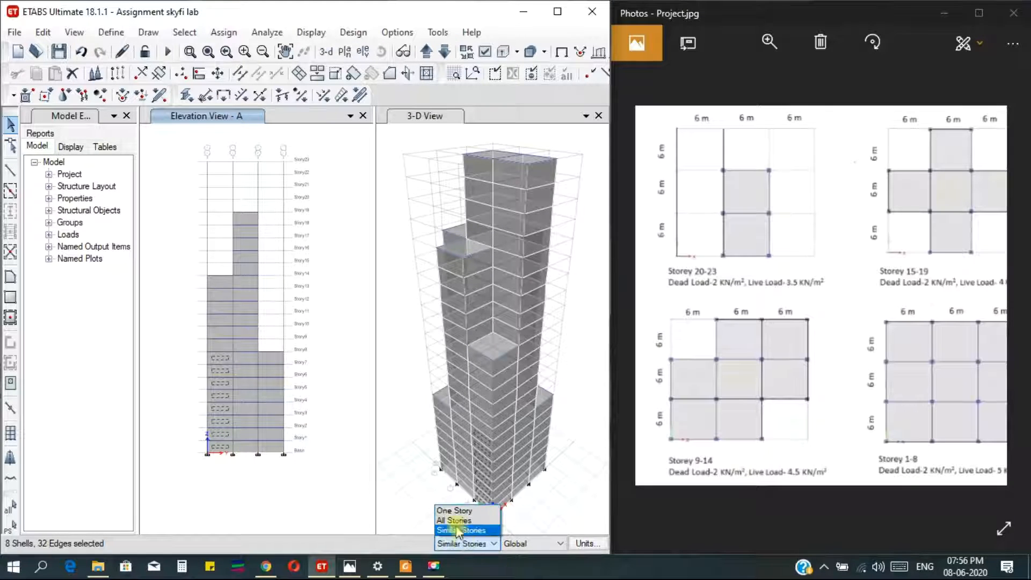
left_click(455, 520)
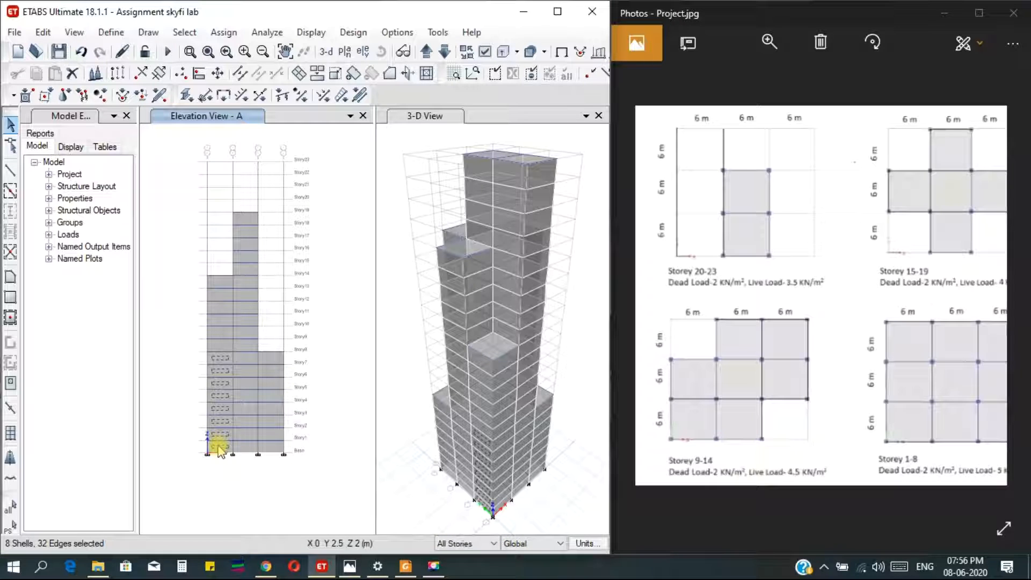
left_click(220, 447)
left_click(220, 447)
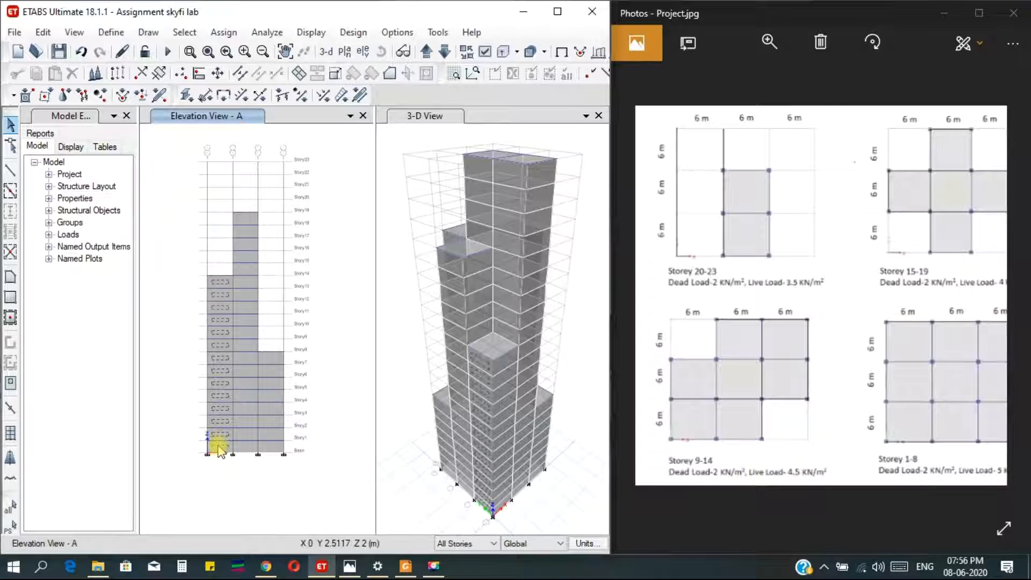
left_click(247, 447)
left_click(269, 447)
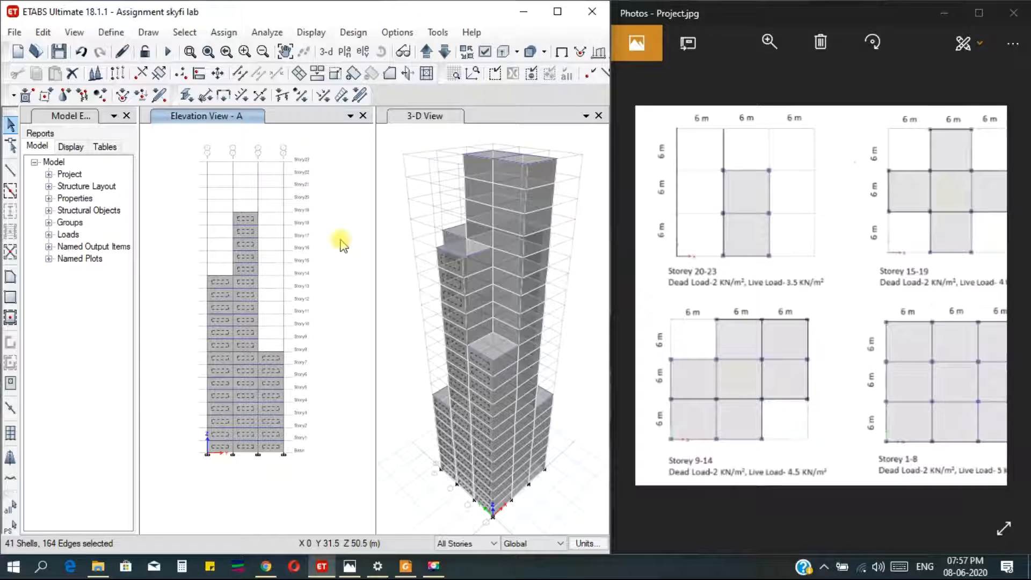
Step: Open the wind pressure coefficient shell load assignment for the selected cladding and move its dialog clear of the elevation
left_click(223, 33)
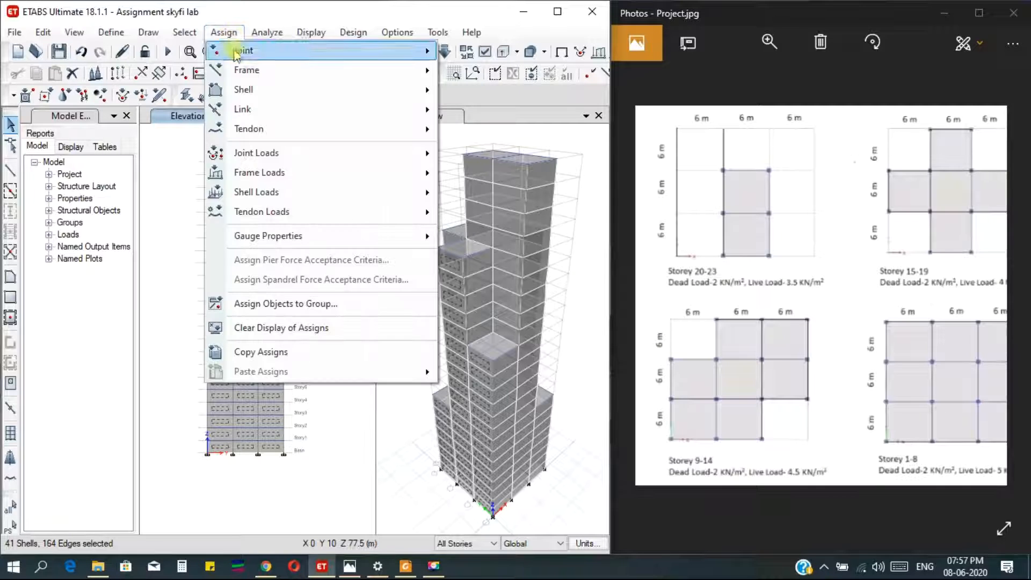
mouse_move(281, 200)
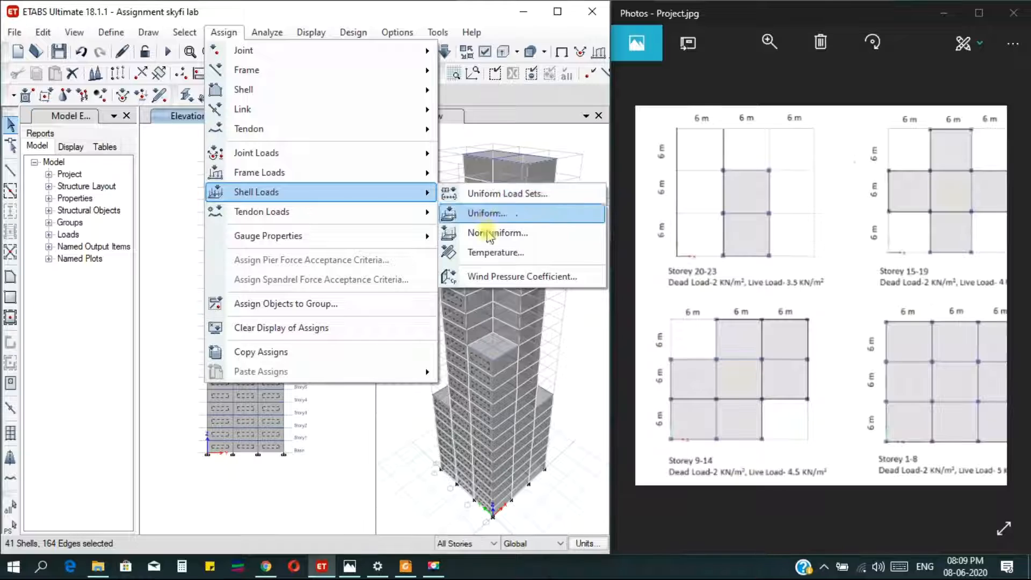
left_click(505, 277)
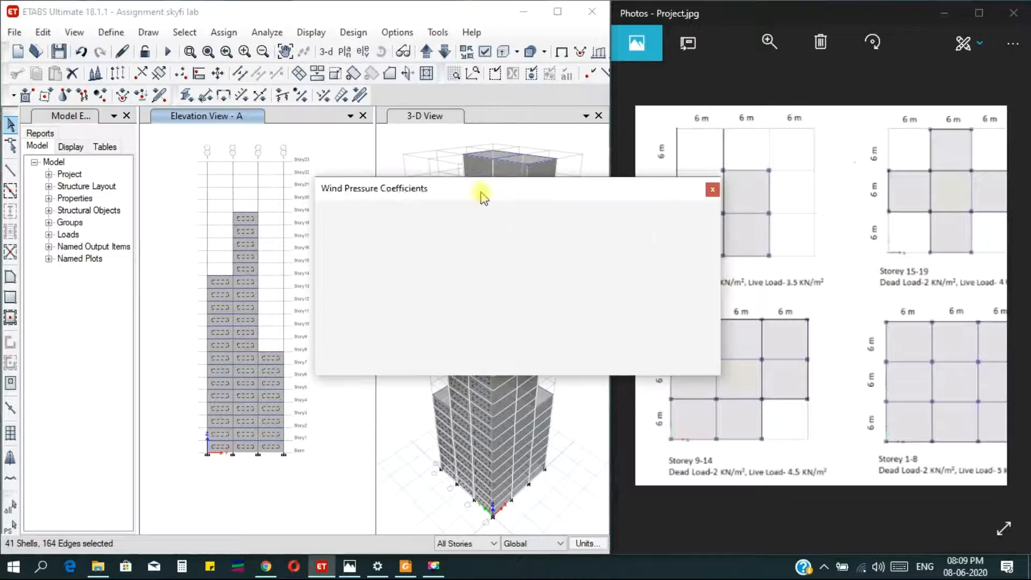
left_click_drag(471, 196, 595, 163)
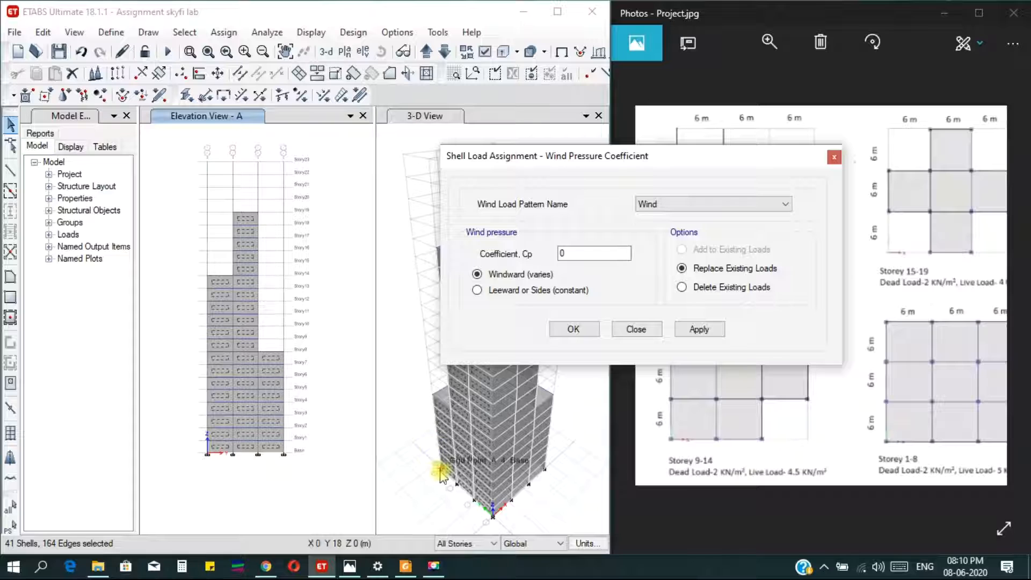
Step: Switch to Foxit Reader and examine the external pressure coefficients for walls in Table 5 of IS 875 Part 3
left_click(405, 565)
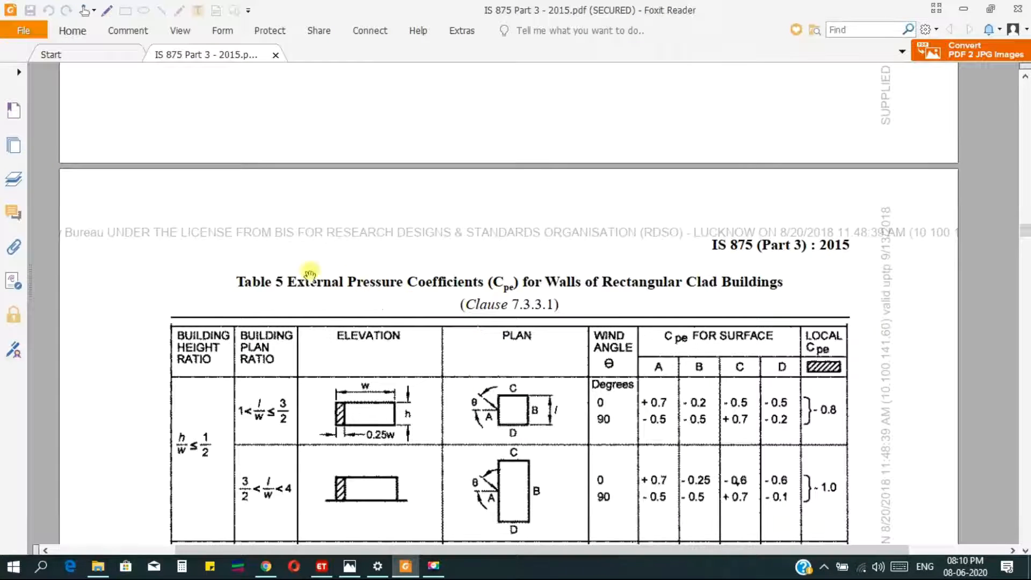
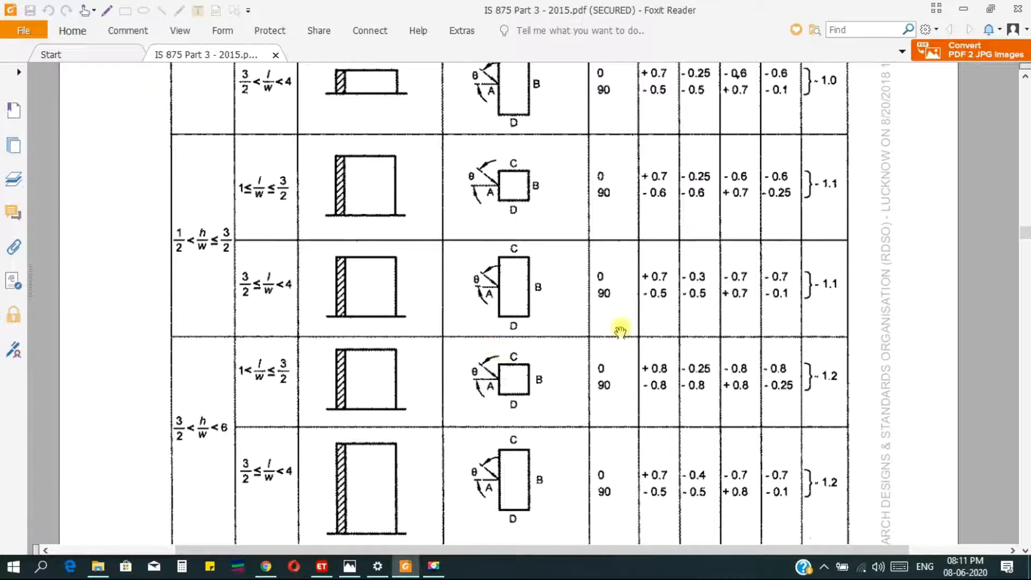
scroll(617, 330, "up", 5)
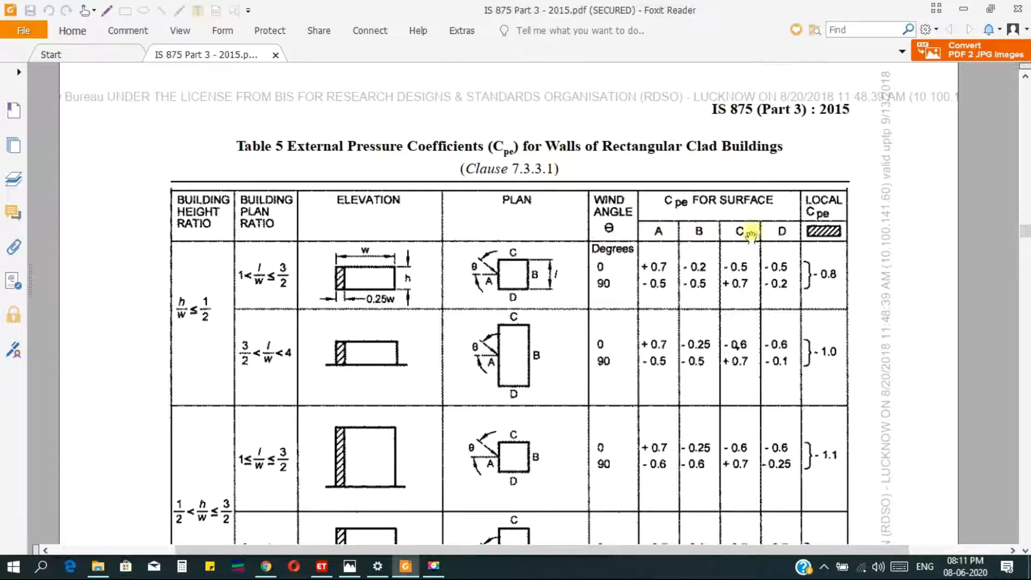
scroll(503, 315, "down", 3)
scroll(509, 319, "down", 3)
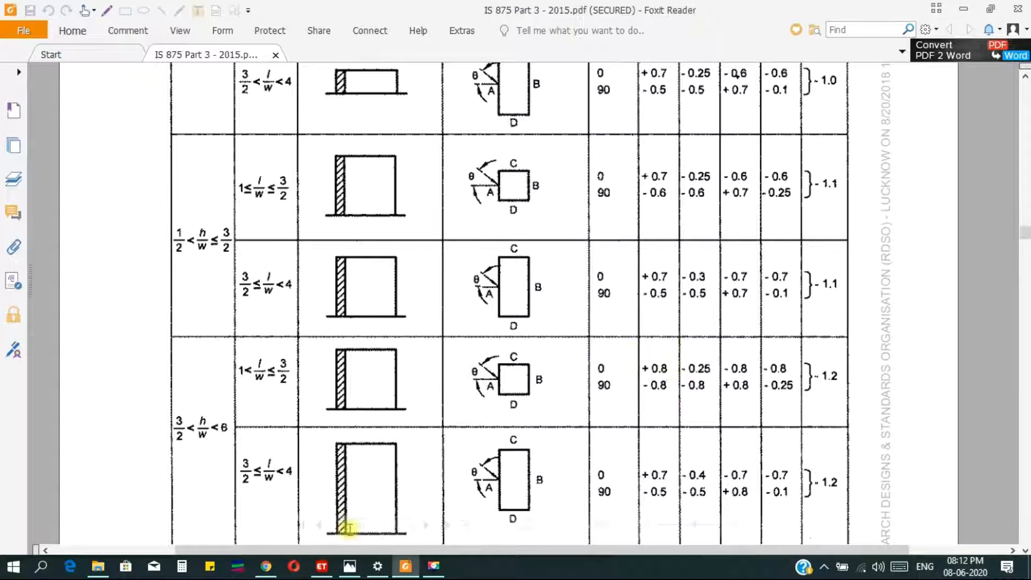
Step: Switch back to ETABS and assign a windward pressure coefficient Cp of 0.8 for the Wind pattern to the selected cladding shells
left_click(321, 566)
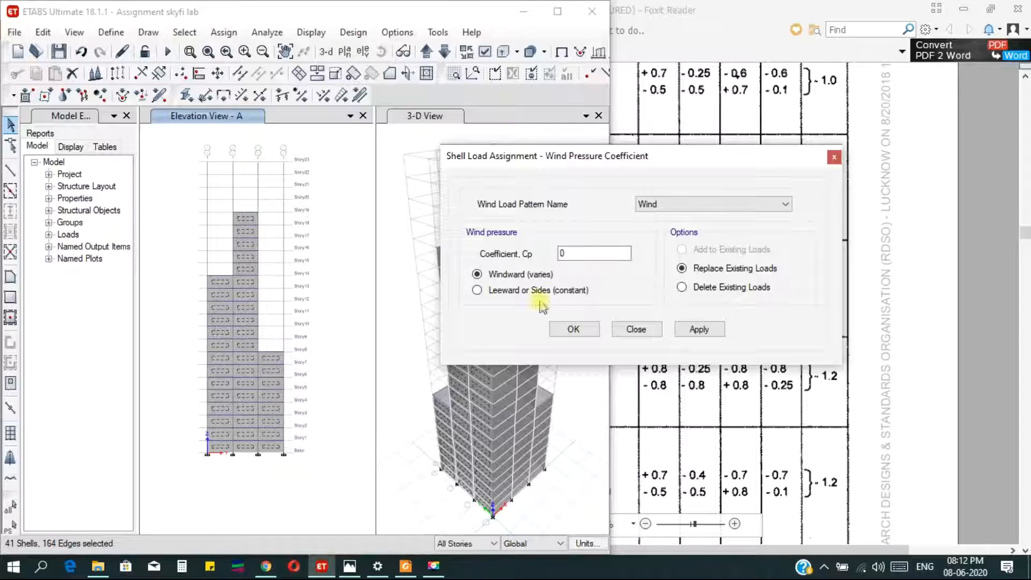
double_click(564, 256)
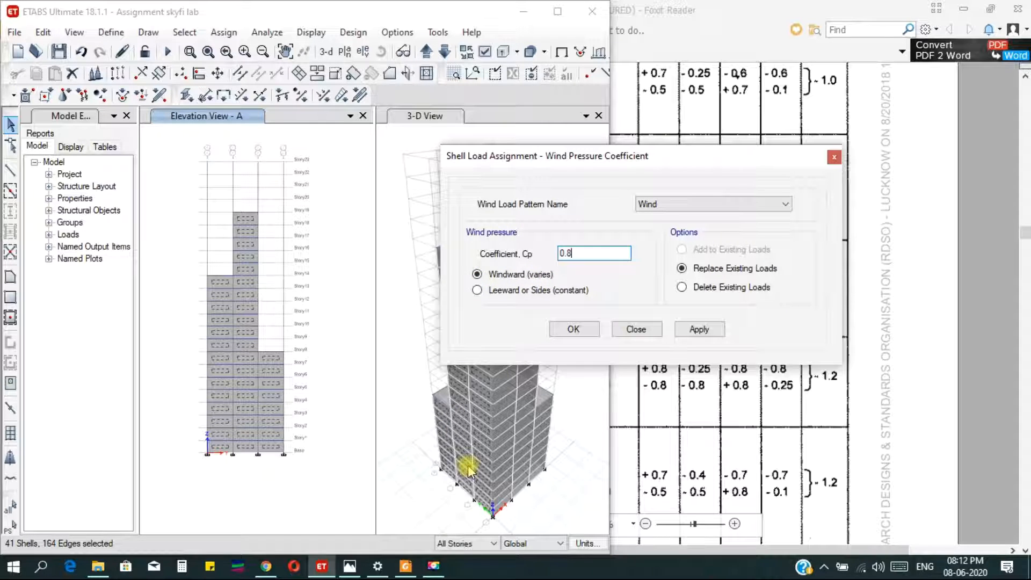
left_click(698, 330)
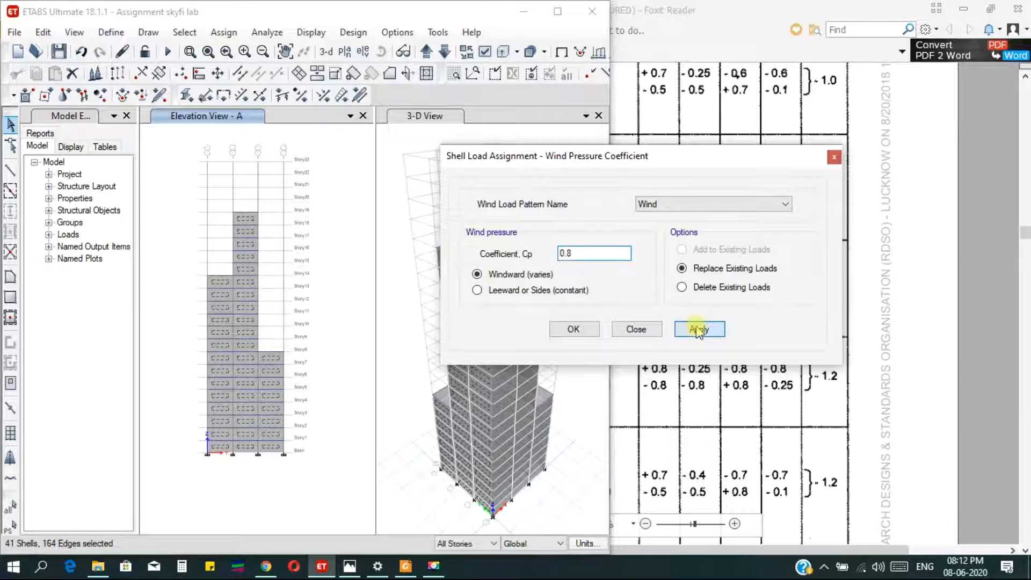
left_click(573, 329)
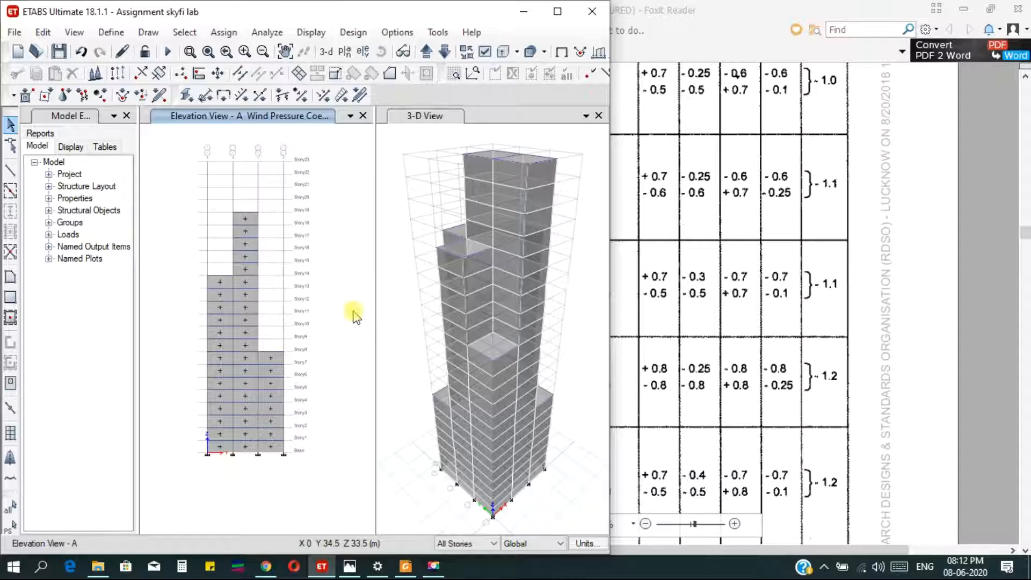
Step: Bring up the Project.jpg floor layouts in Photos beside the model and display the Story1 plan view in ETABS
left_click(349, 566)
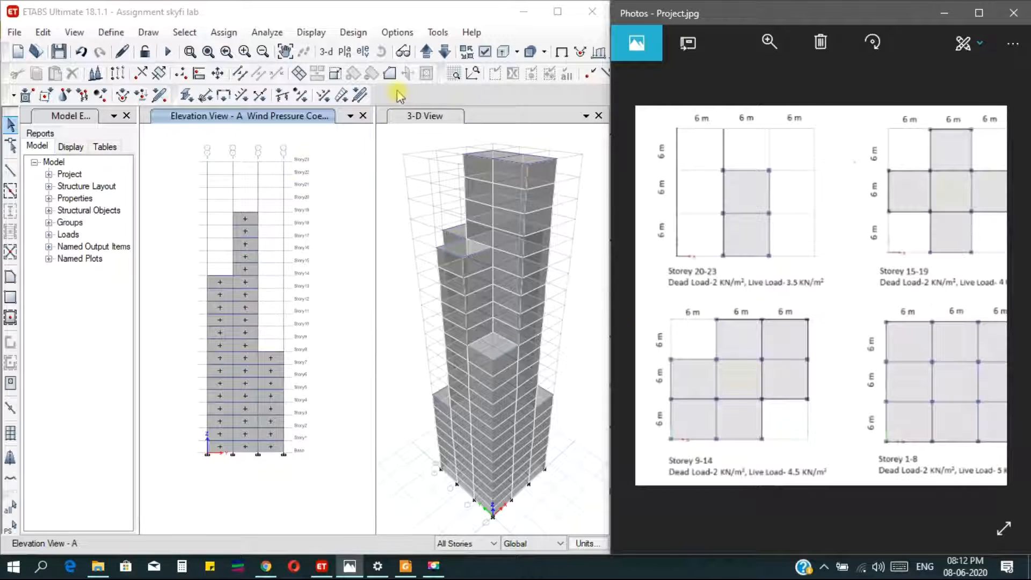
left_click(344, 56)
left_click(344, 54)
scroll(438, 337, "down", 2)
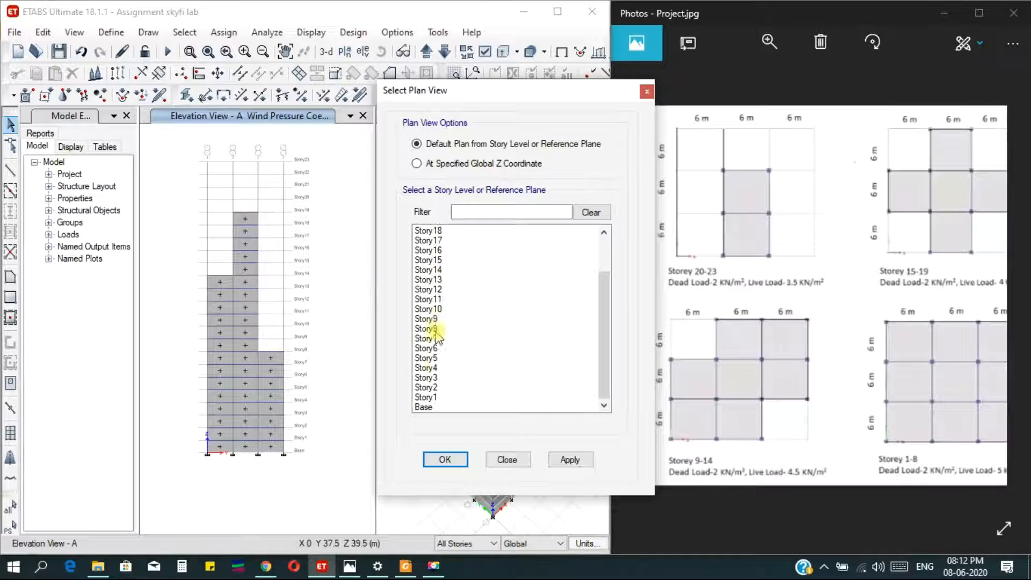
left_click(427, 398)
left_click(568, 461)
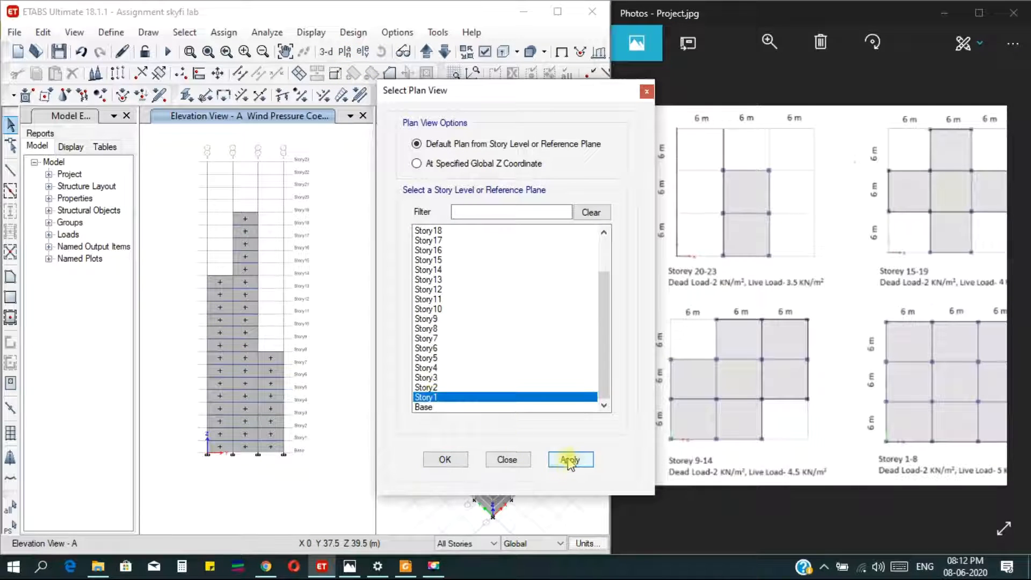
left_click(446, 461)
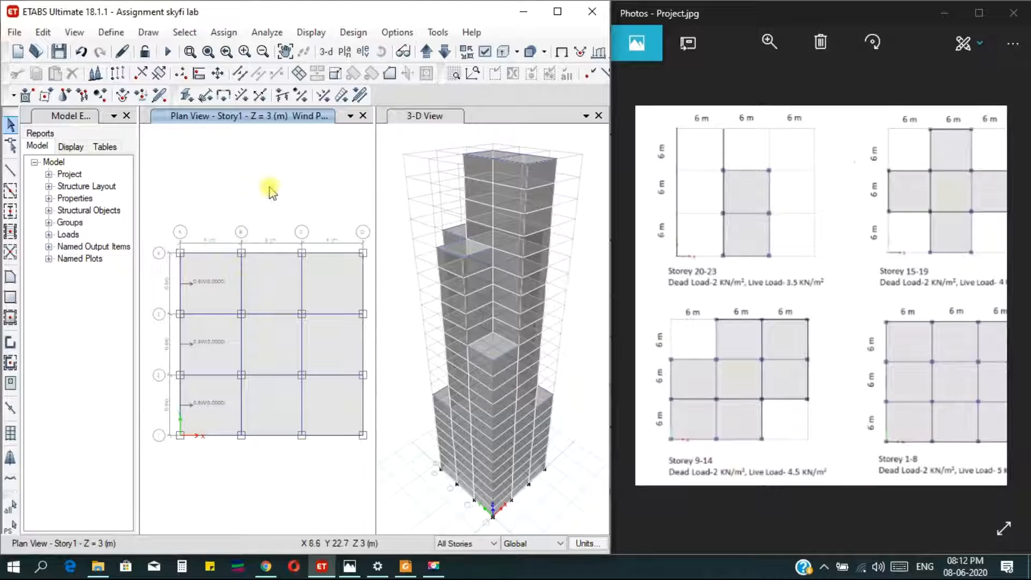
Step: Display elevation B and select all of its cladding shells in the three bays with the All Stories option
left_click(363, 52)
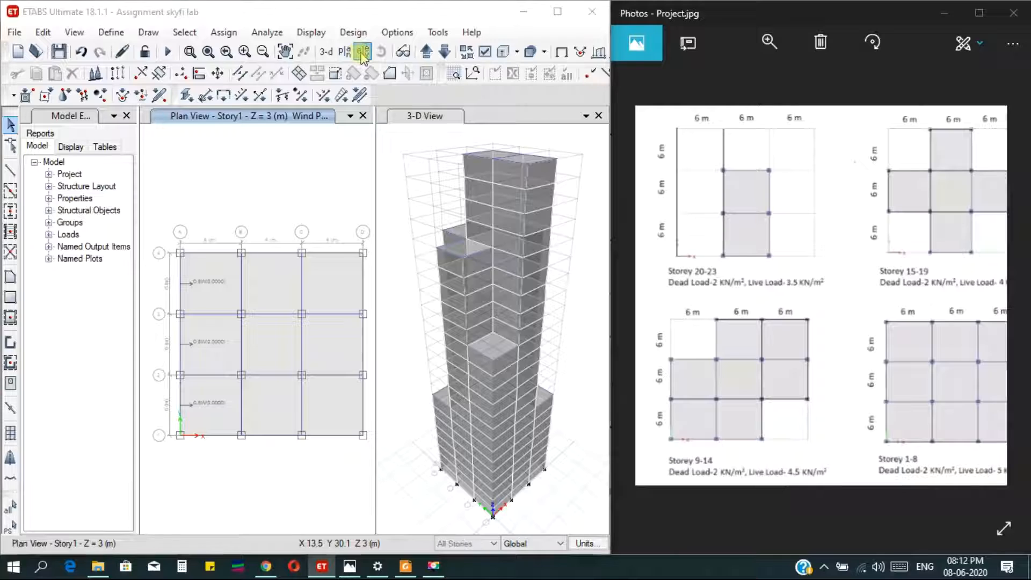
left_click(373, 207)
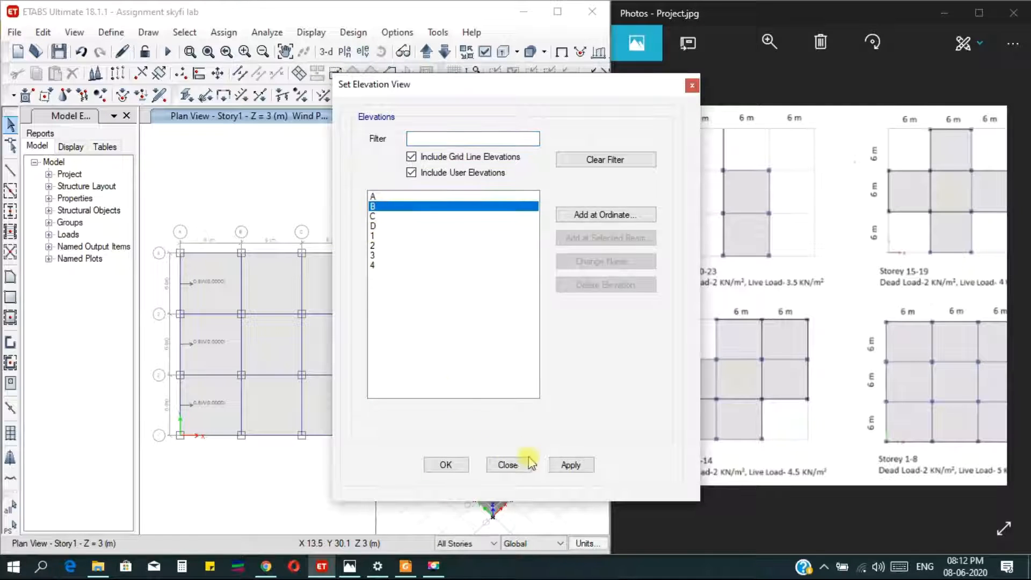
left_click(568, 465)
left_click(445, 465)
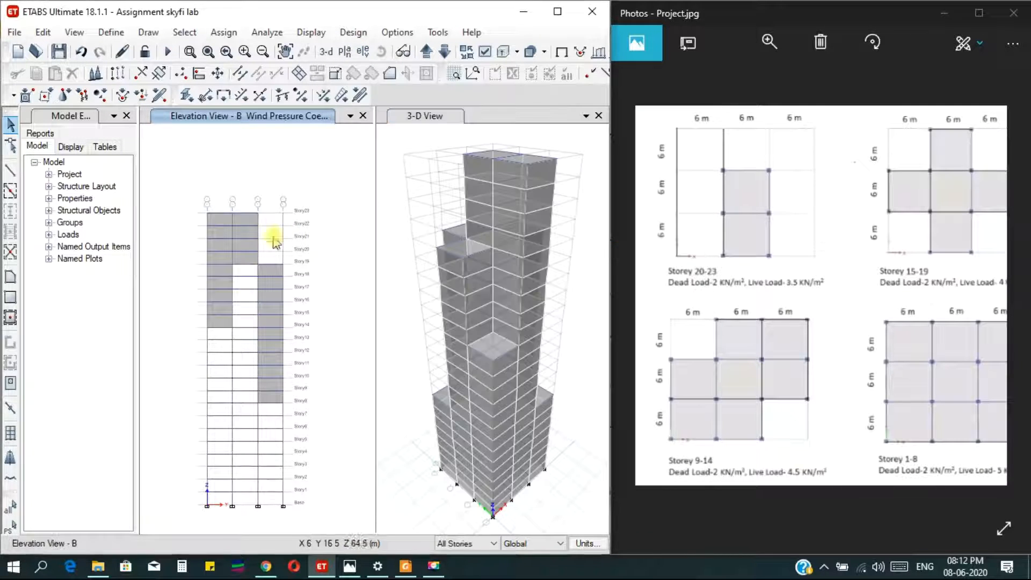
left_click(218, 323)
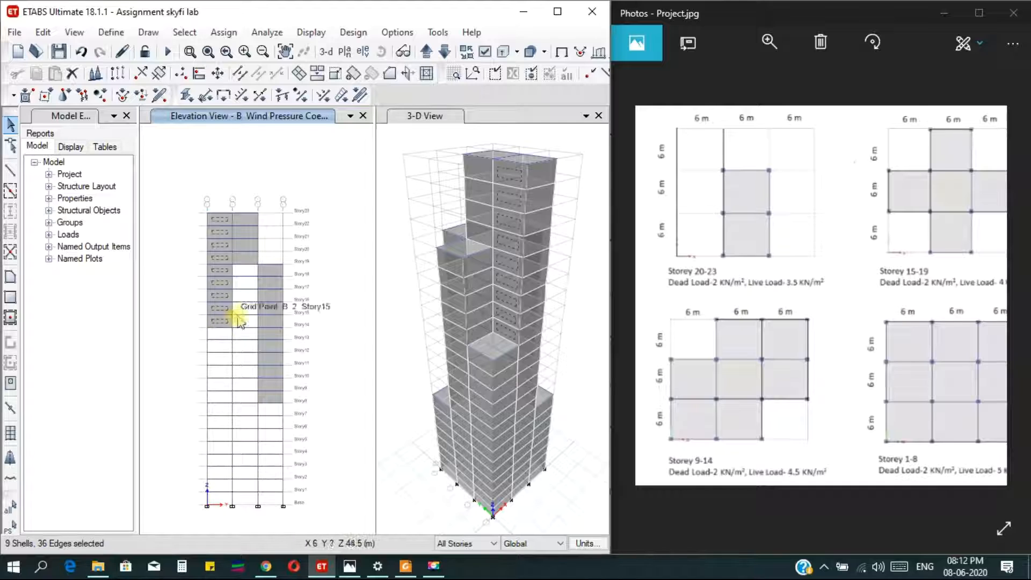
left_click(245, 259)
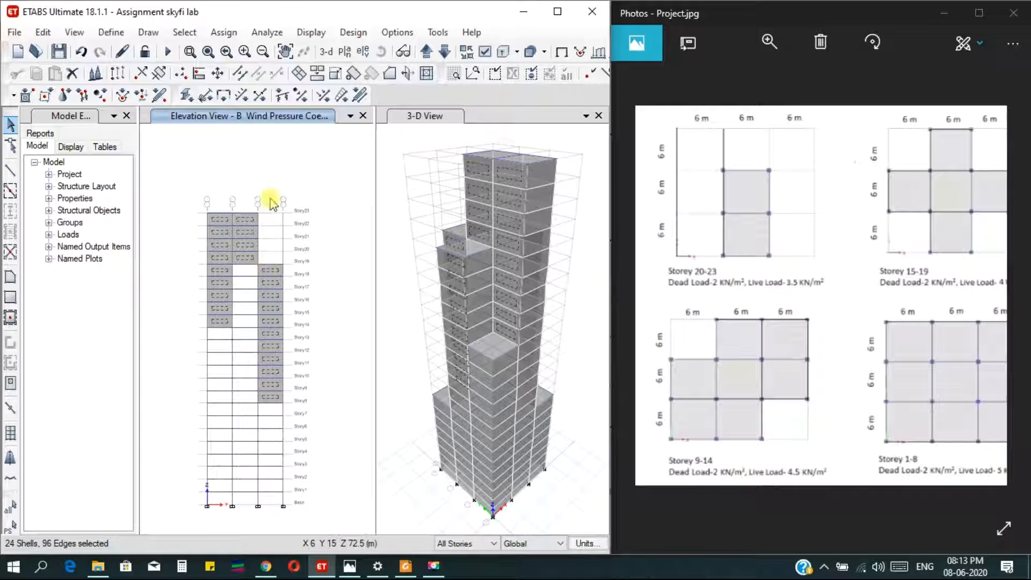
Step: Assign a windward pressure coefficient Cp of 0.8 for the Wind pattern to the selected elevation B cladding, replacing existing loads
left_click(224, 33)
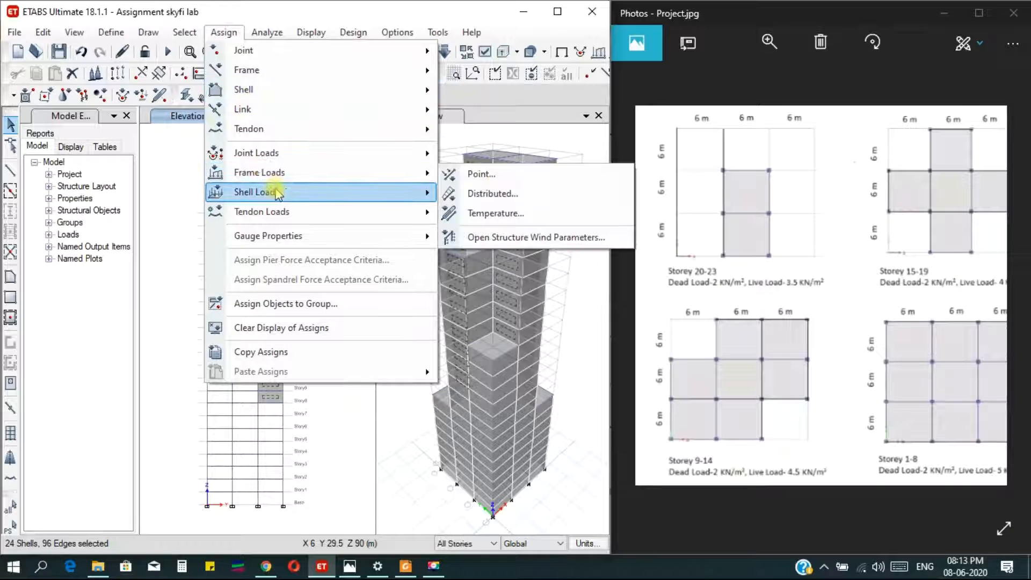
mouse_move(380, 189)
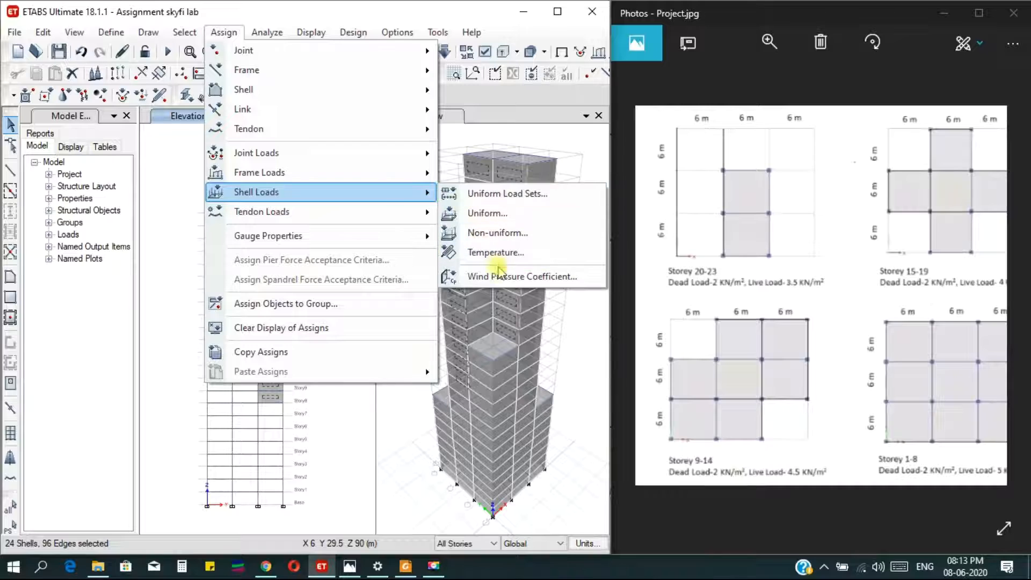
left_click(499, 276)
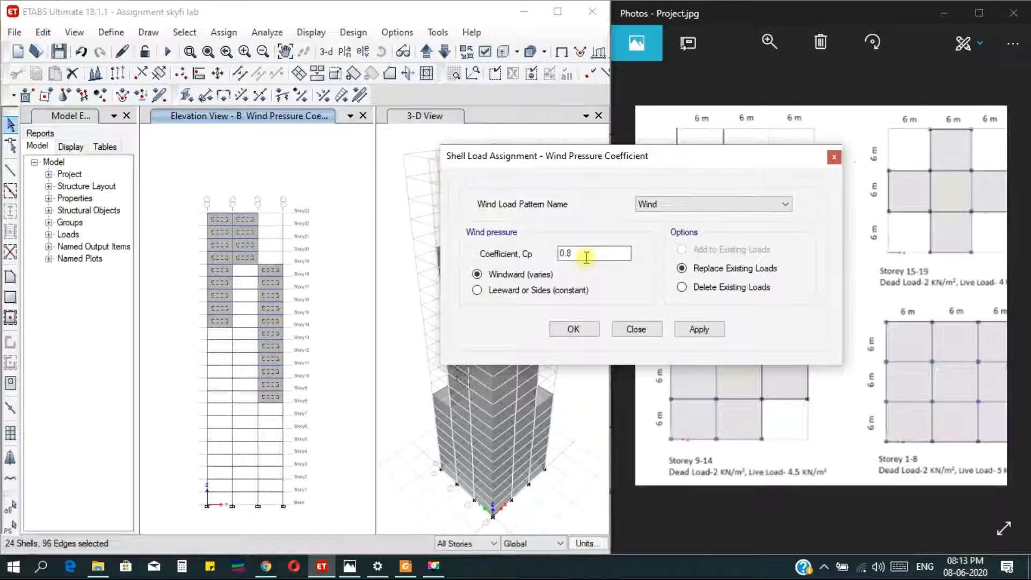
left_click(694, 330)
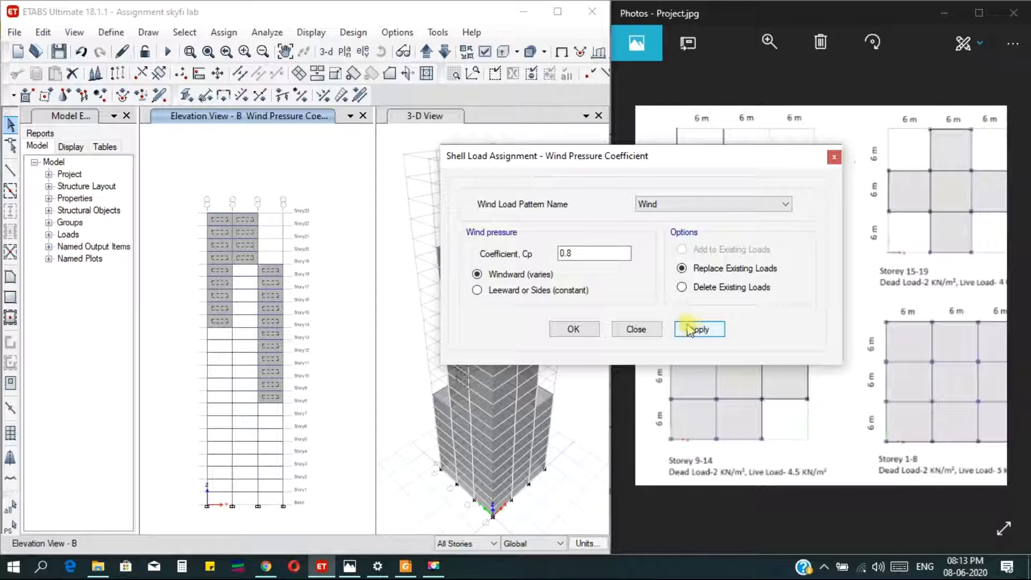
left_click(574, 328)
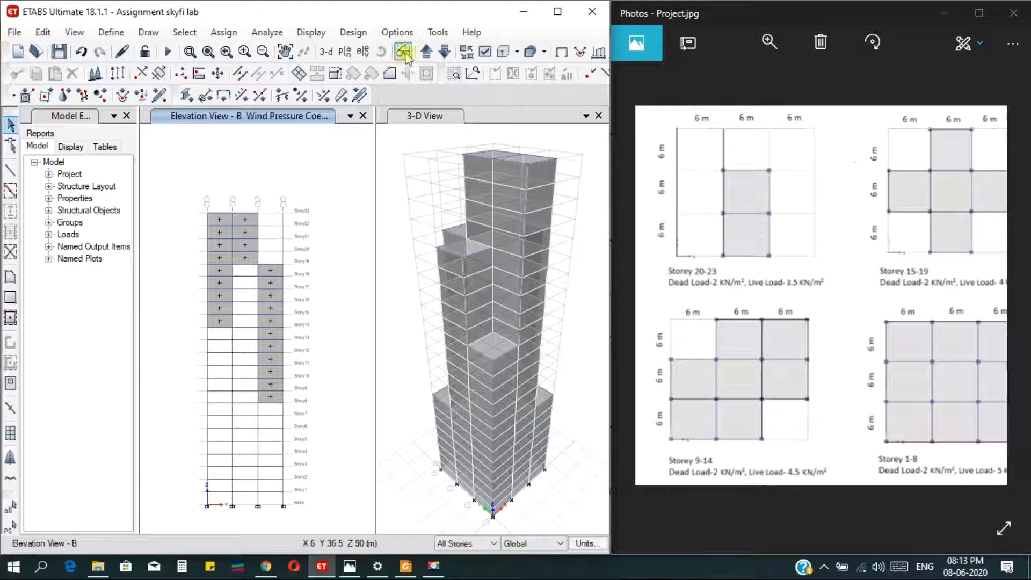
Step: Return to the Story1 plan view to review the wind coefficients on the building faces
left_click(345, 54)
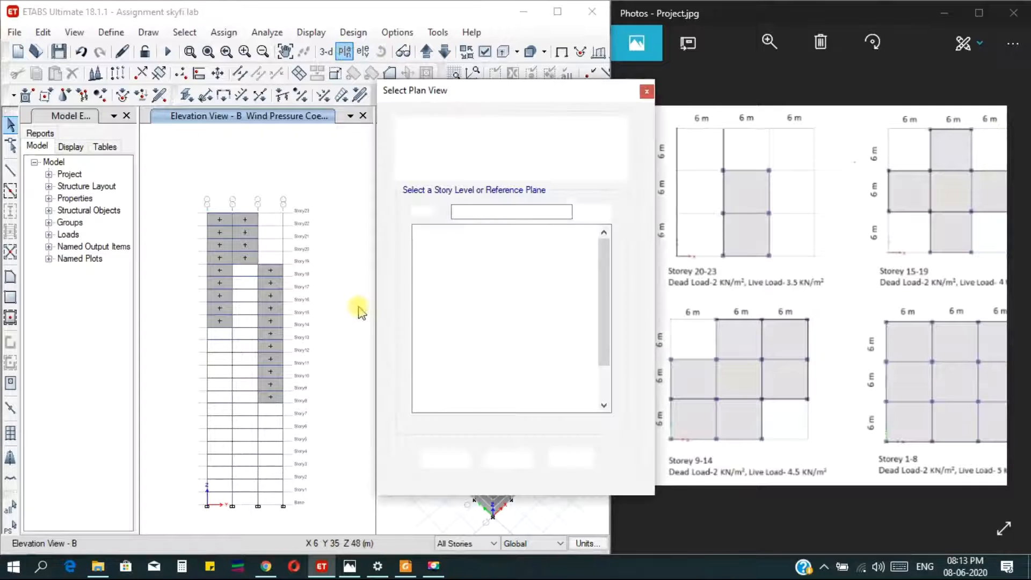
scroll(451, 365, "down", 2)
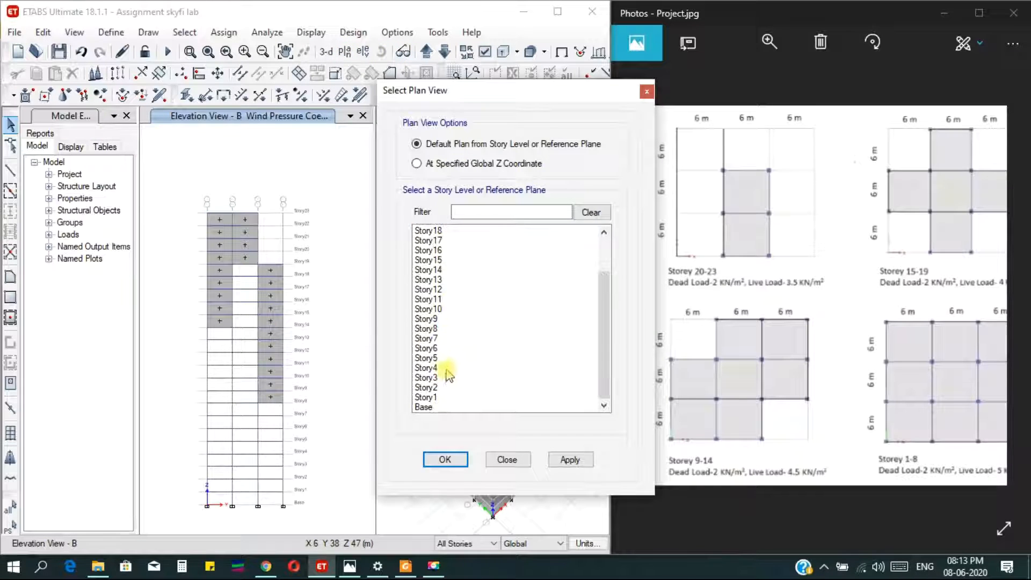
left_click(431, 397)
left_click(568, 459)
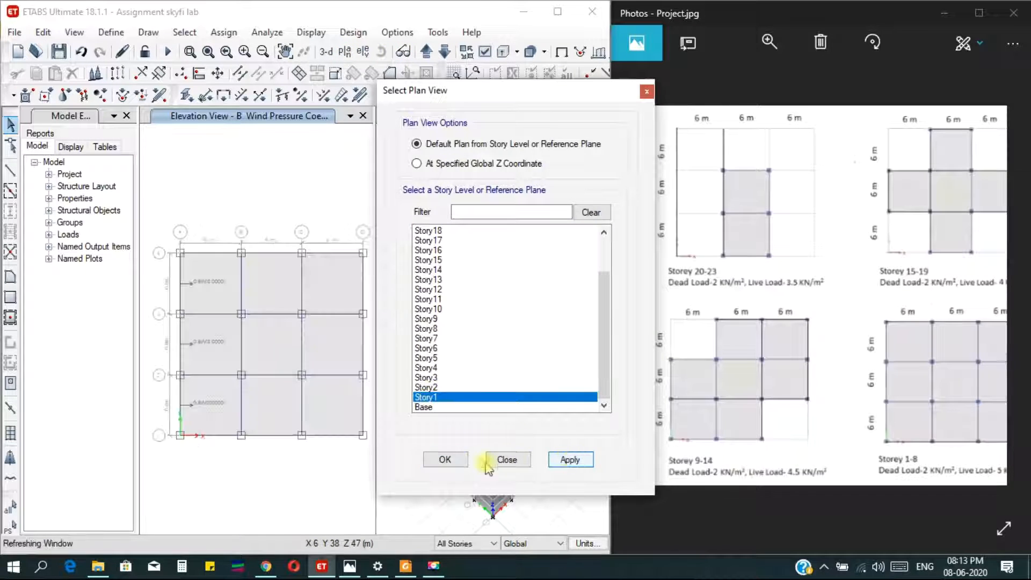
left_click(453, 460)
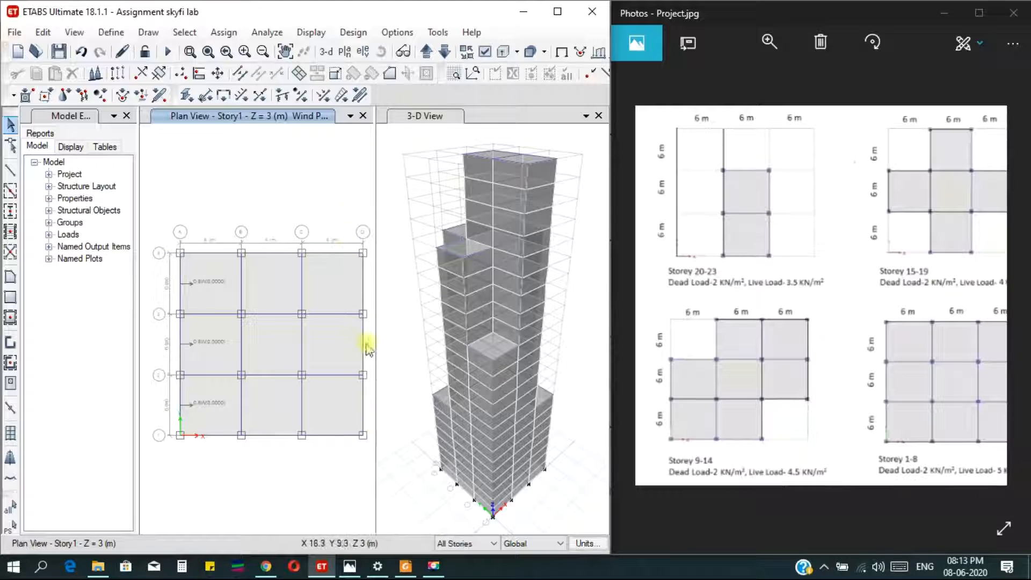
Step: Check the wall pressure coefficients of IS 875 Part 3 in Foxit Reader and display elevation D in ETABS
left_click(406, 566)
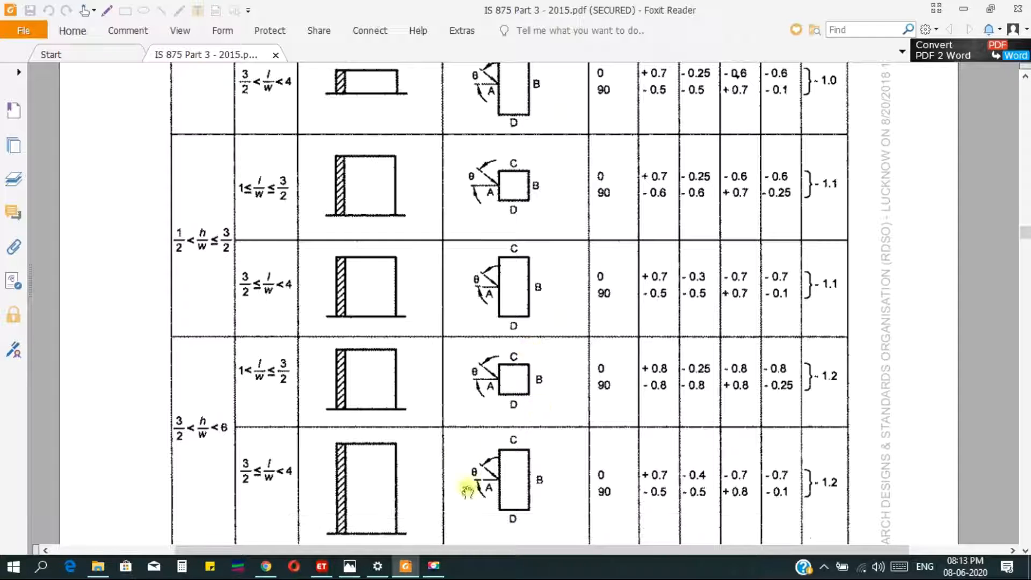
left_click(322, 566)
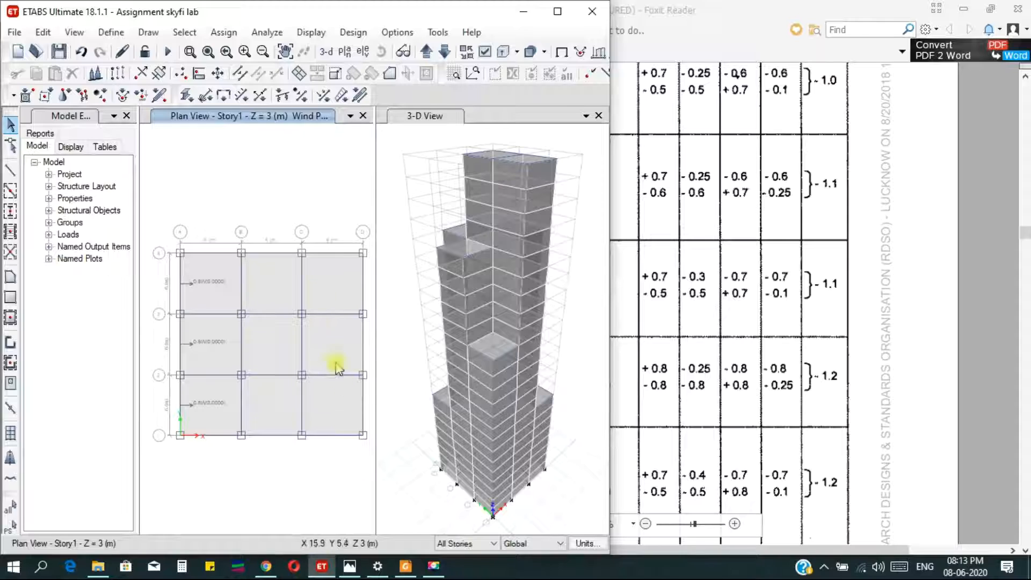
left_click(363, 52)
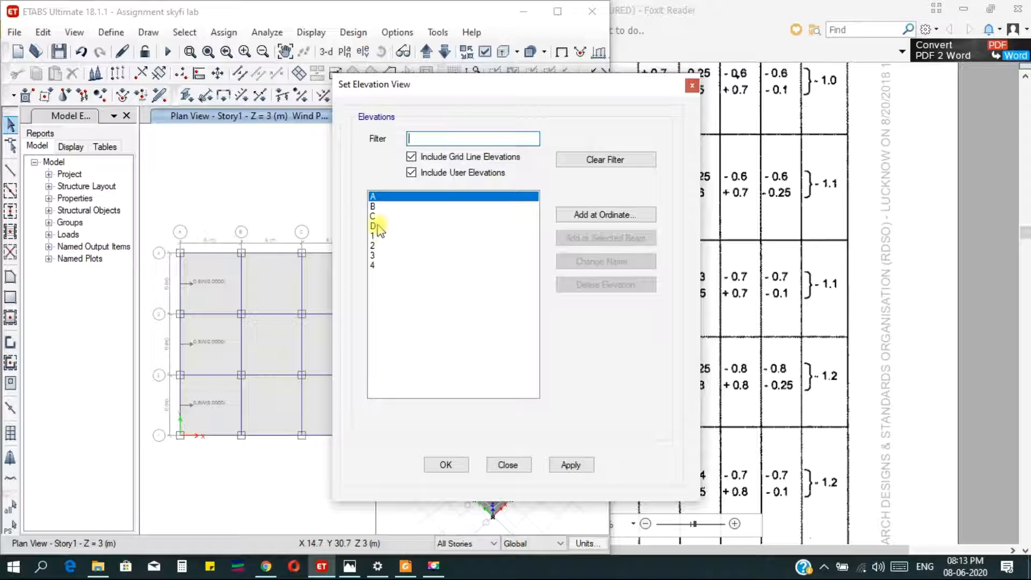
left_click(375, 226)
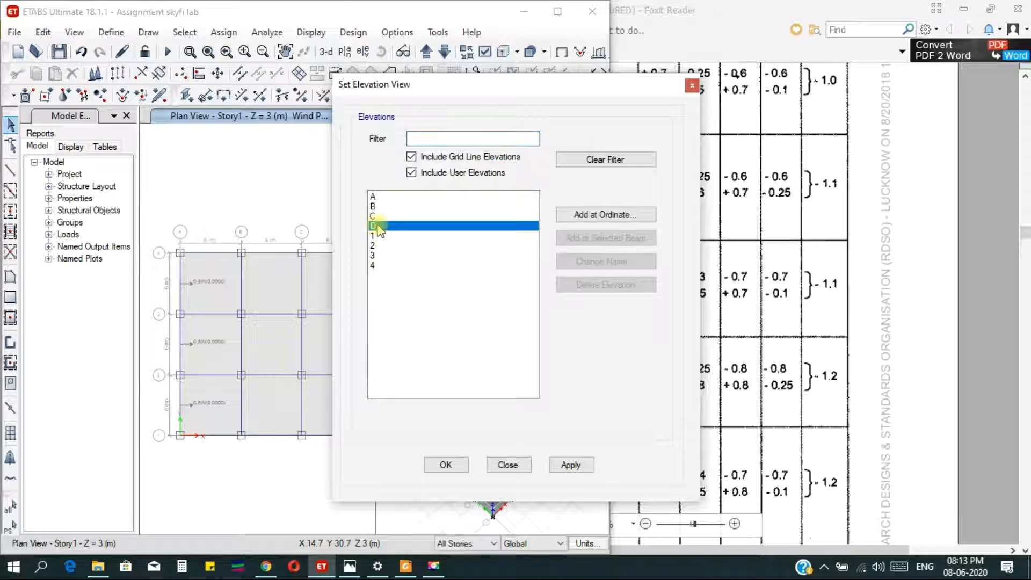
left_click(558, 465)
left_click(436, 464)
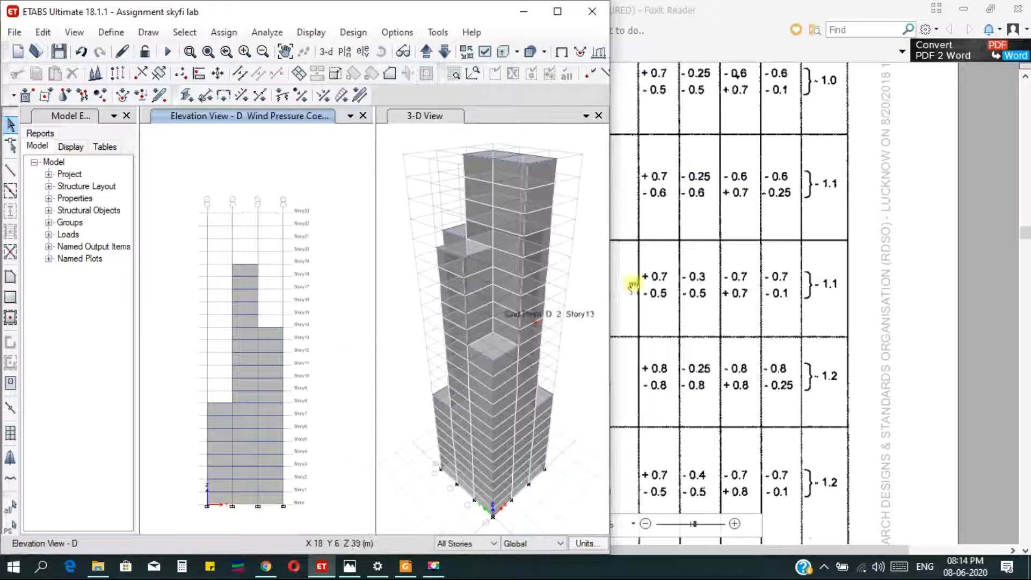
Step: Switch to Project.jpg in Photos and examine the Storey 15-19 and Storey 1-8 floor layouts for the leeward faces
left_click(349, 566)
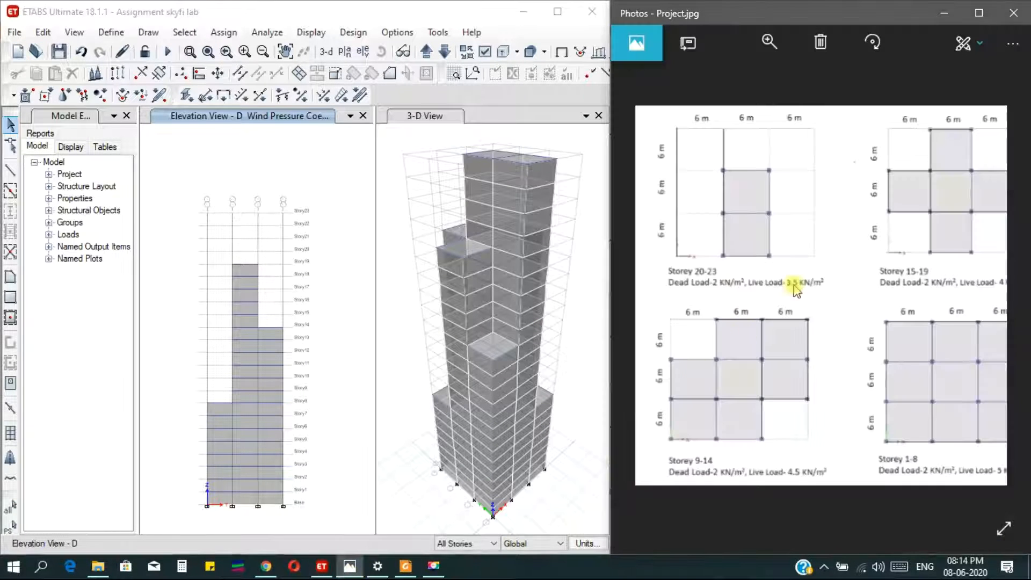
left_click_drag(879, 291, 819, 276)
left_click_drag(833, 364, 846, 365)
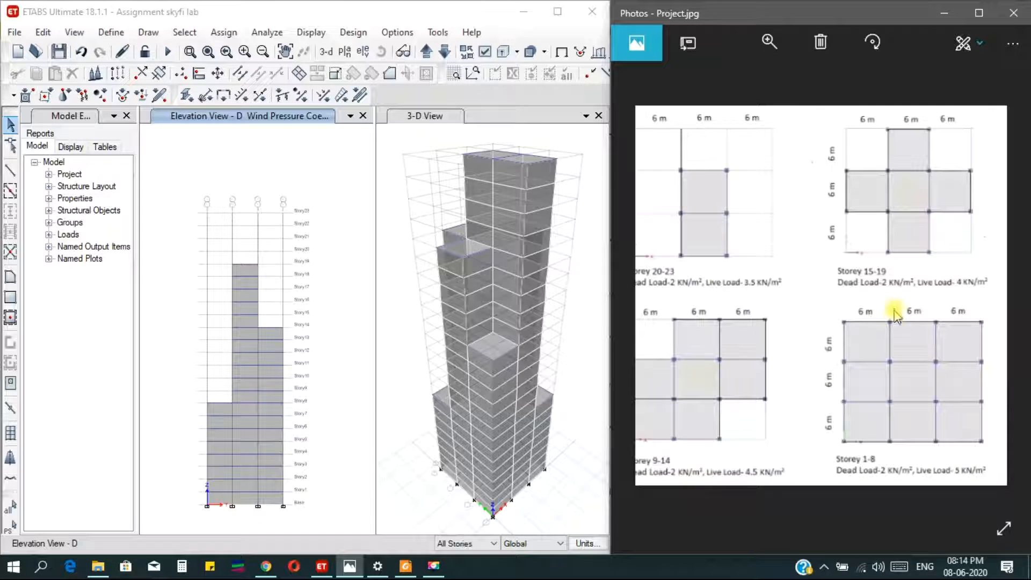
left_click_drag(824, 313, 843, 320)
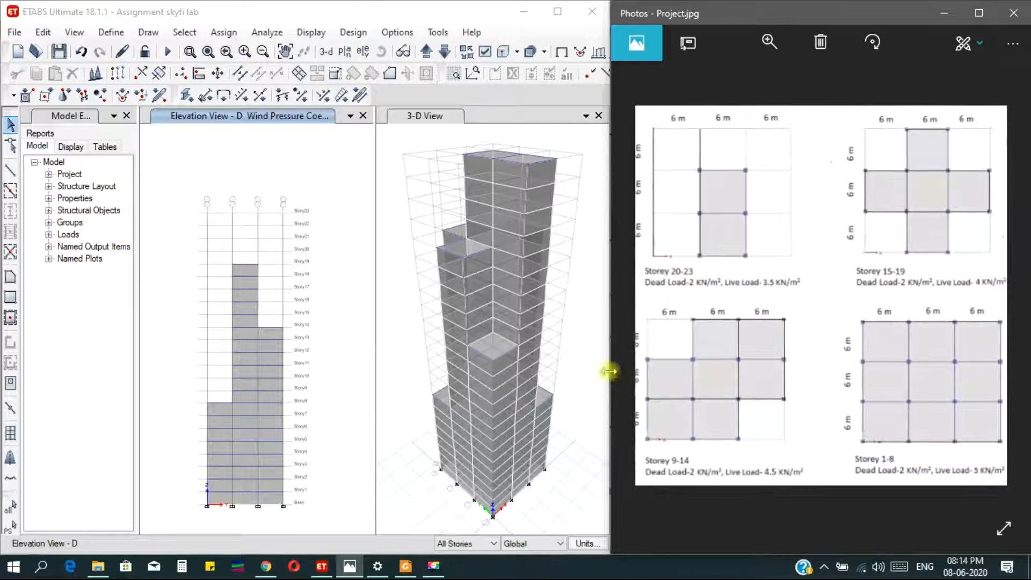
left_click_drag(904, 369, 856, 365)
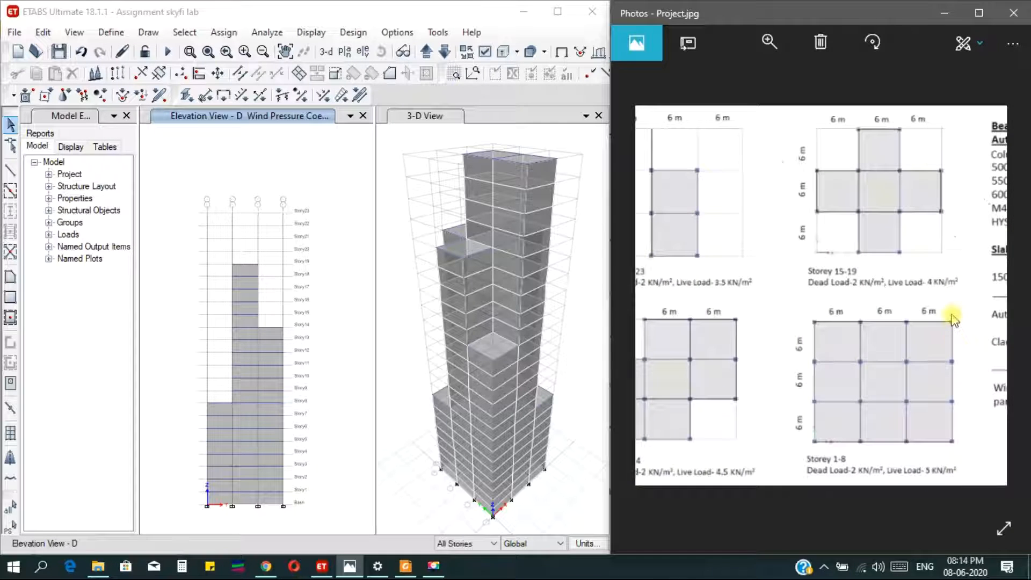
left_click_drag(911, 348, 920, 299)
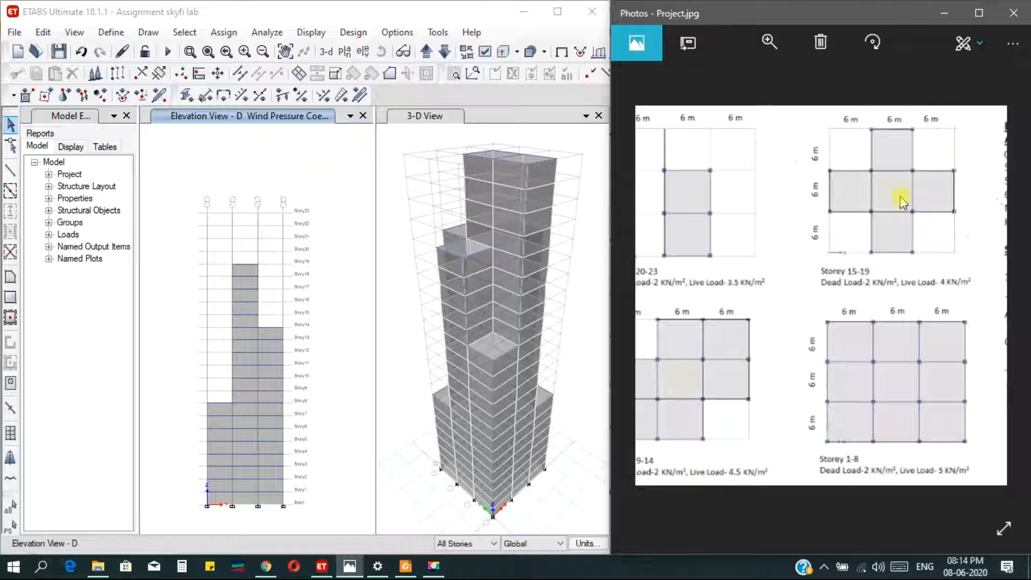
left_click_drag(895, 190, 904, 214)
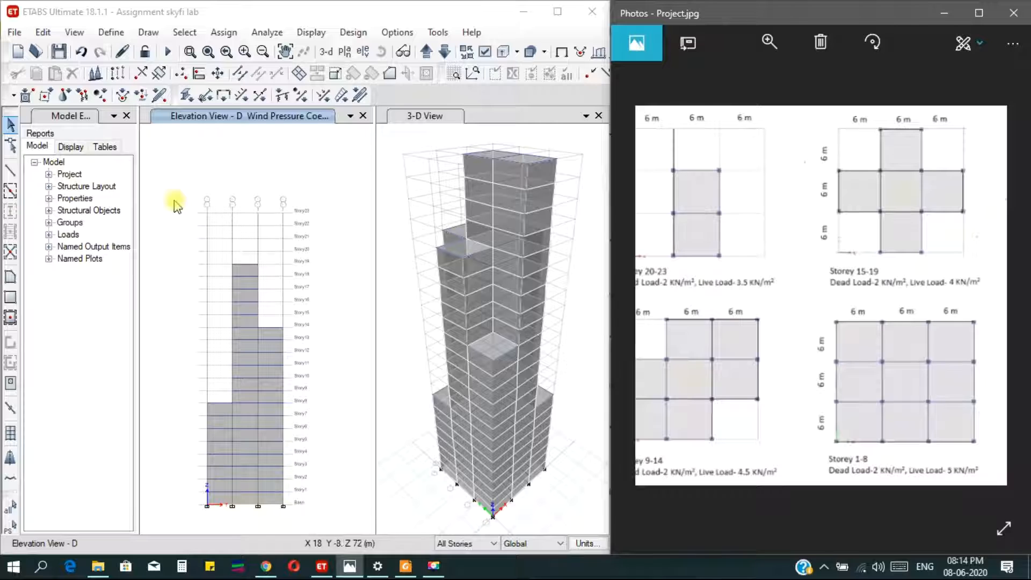
Step: Select the cladding shells in all three bays of elevation D over their full height
left_click(219, 499)
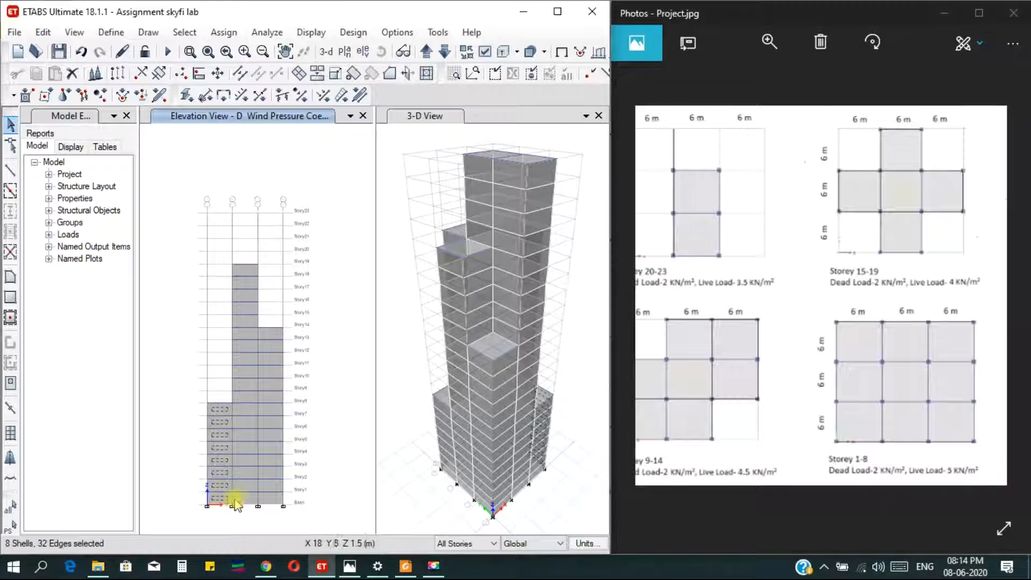
left_click(245, 498)
left_click(269, 497)
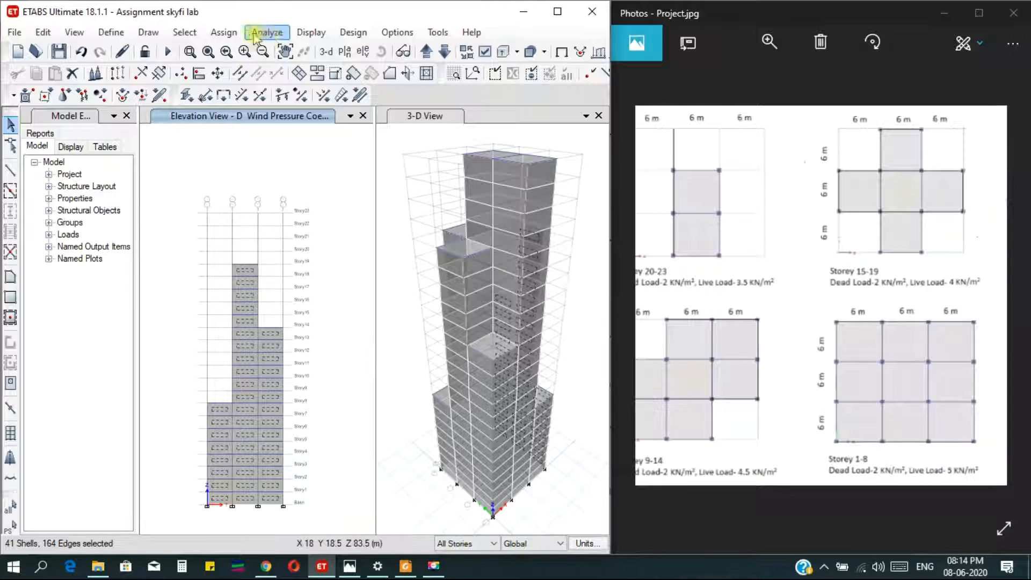
Step: Assign a Wind pressure coefficient of -0.25 as Leeward or Sides (constant) to the selected elevation D shells, checking the value in Foxit Reader
left_click(224, 32)
mouse_move(325, 194)
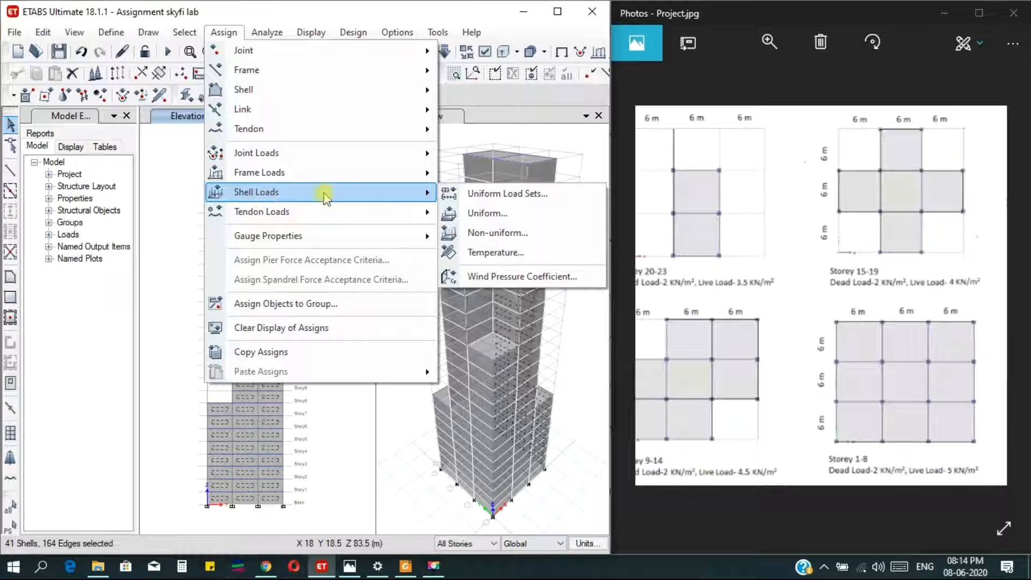
left_click(498, 276)
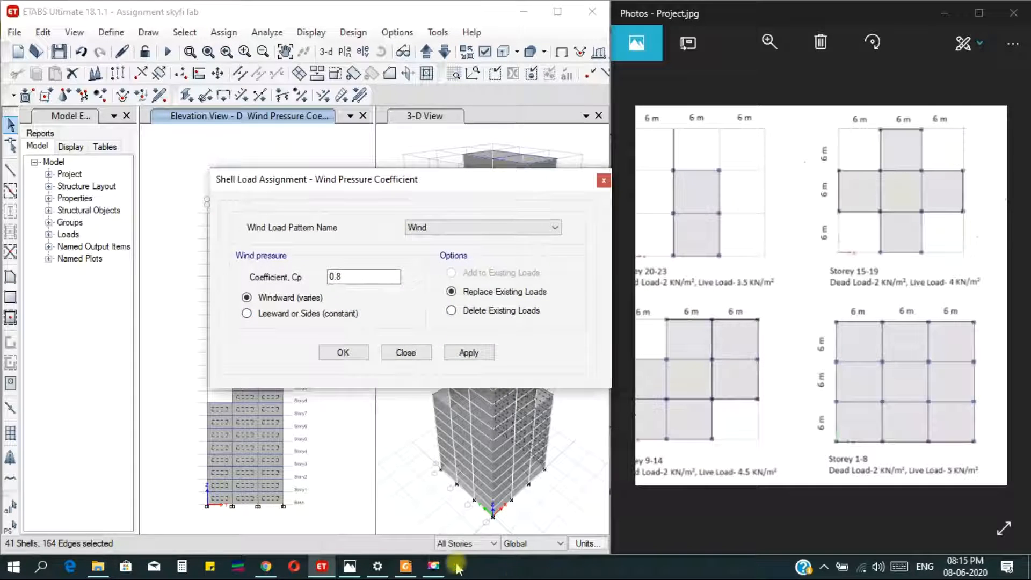
left_click(406, 567)
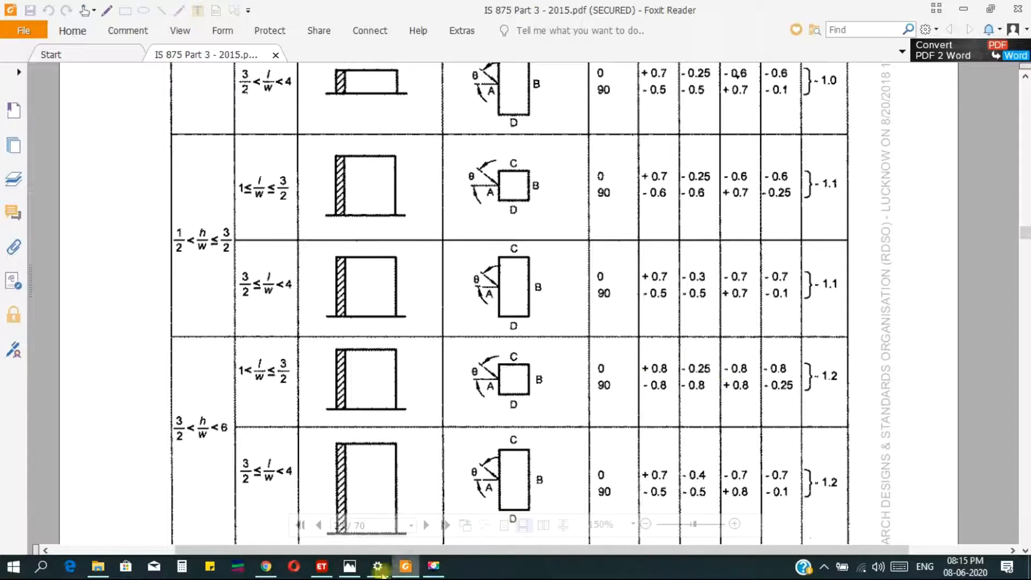
left_click(321, 567)
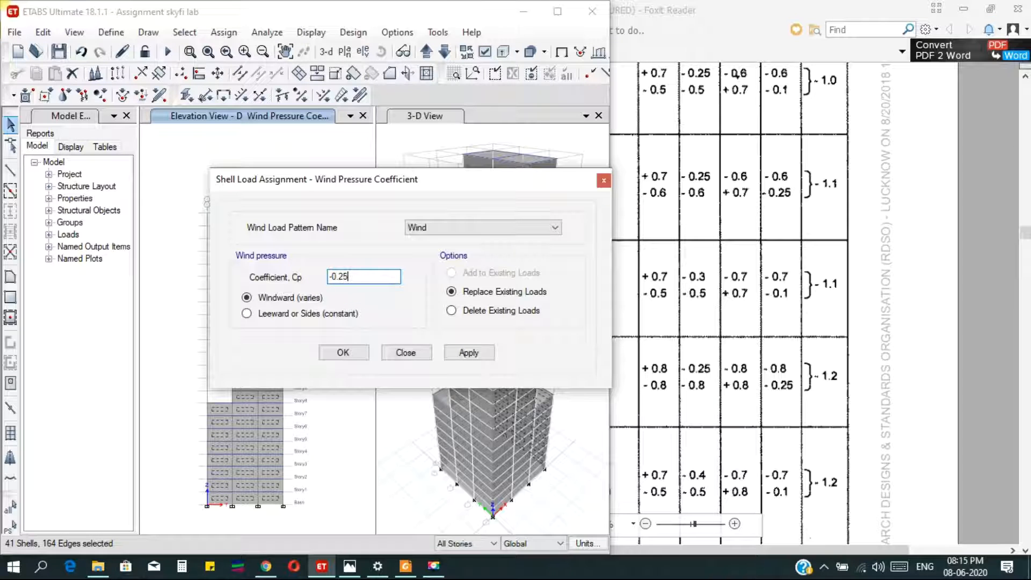
left_click(263, 314)
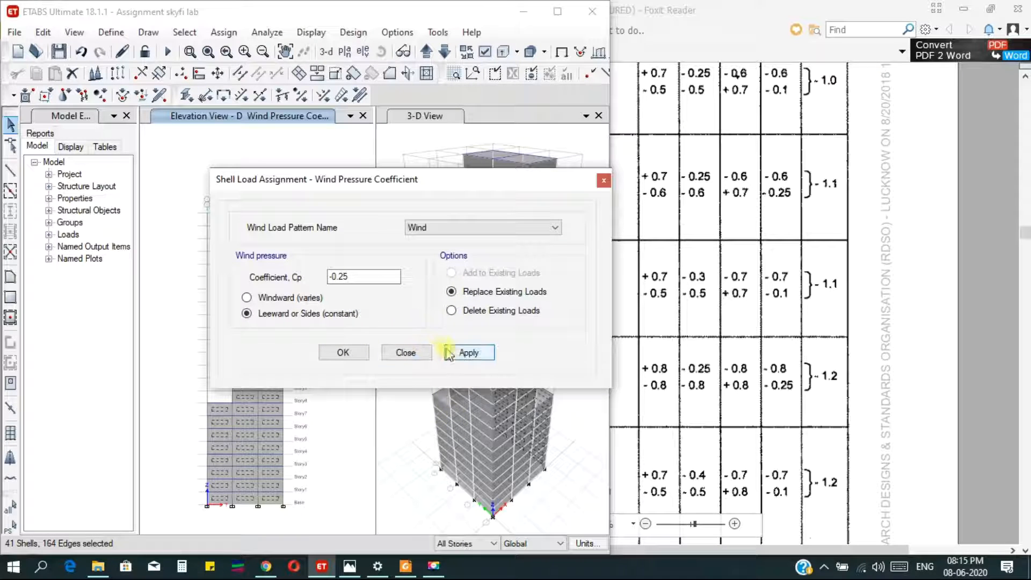
left_click(467, 354)
left_click(343, 359)
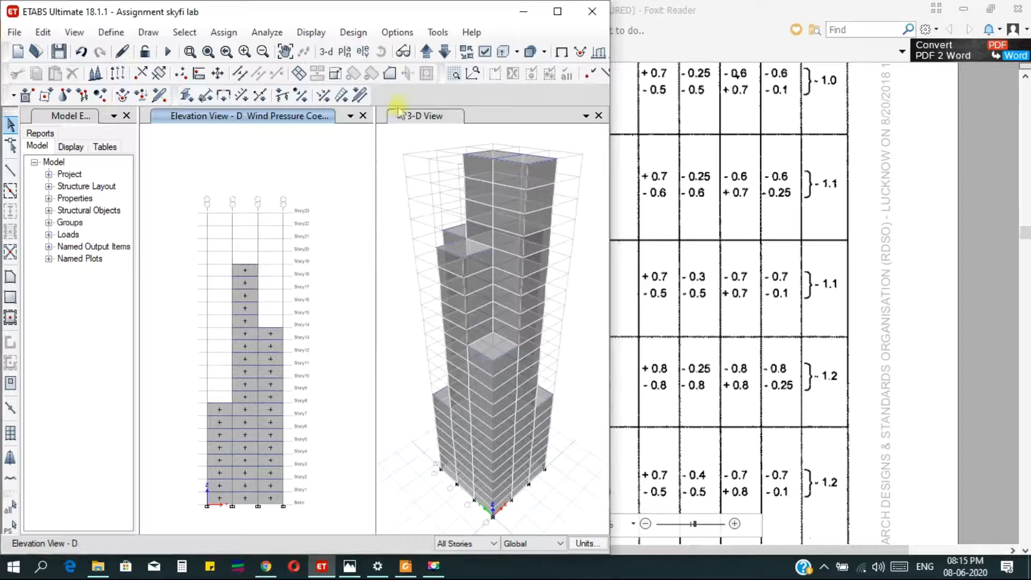
Step: Display elevation C and select the cladding shells in all three of its bays
left_click(363, 51)
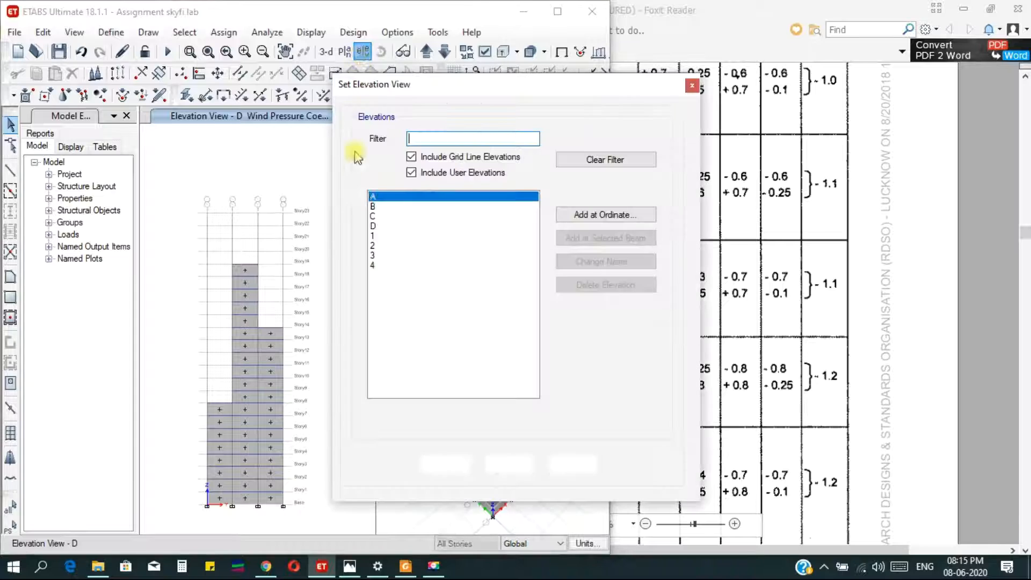
left_click(375, 215)
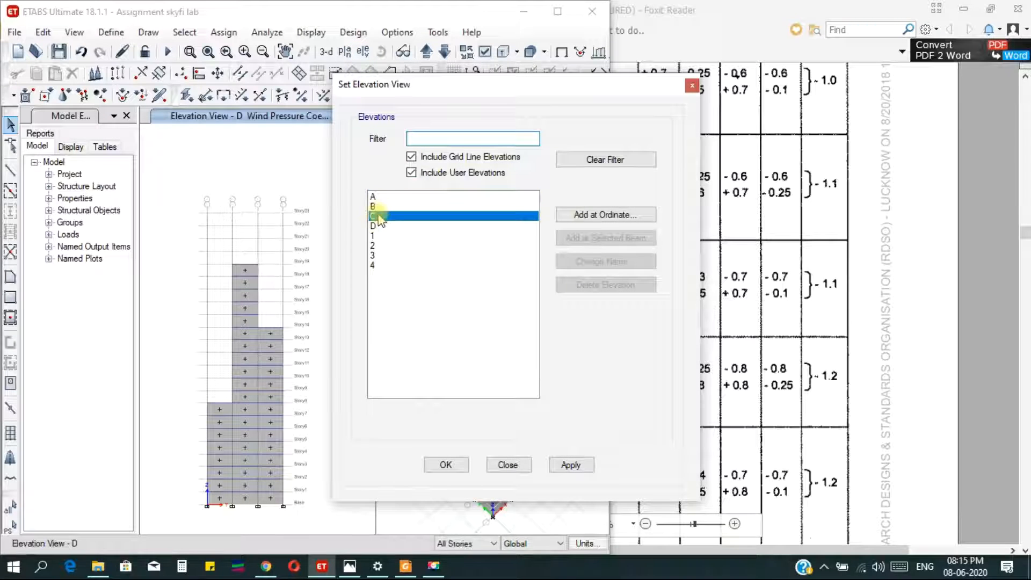
left_click(551, 466)
left_click(445, 464)
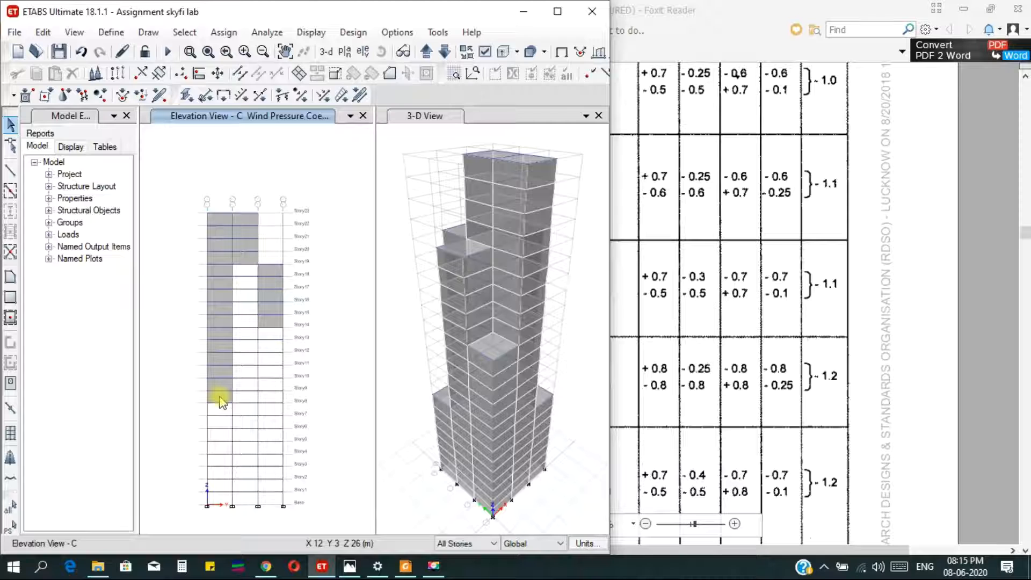
left_click(220, 397)
left_click(248, 257)
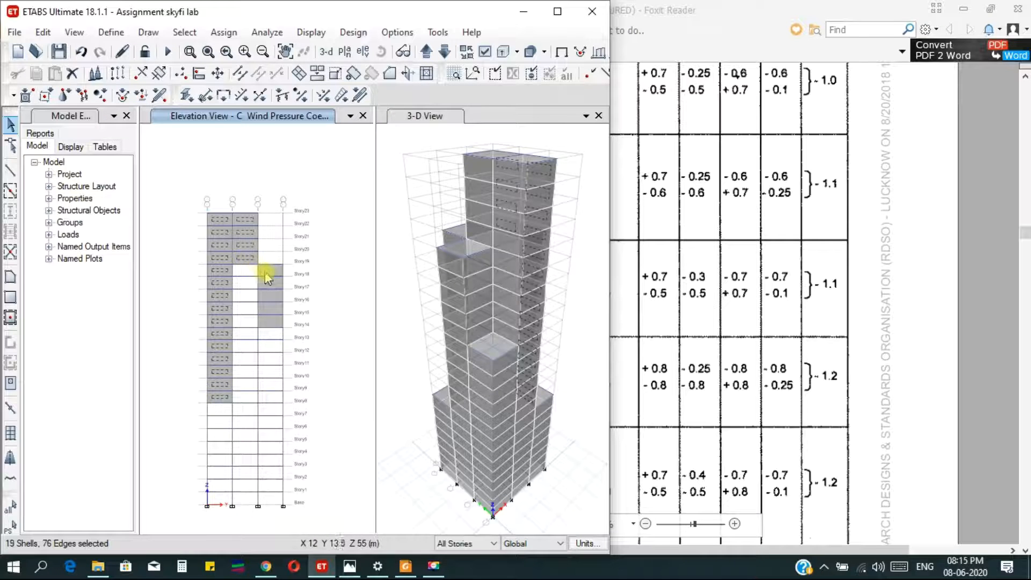
left_click(272, 271)
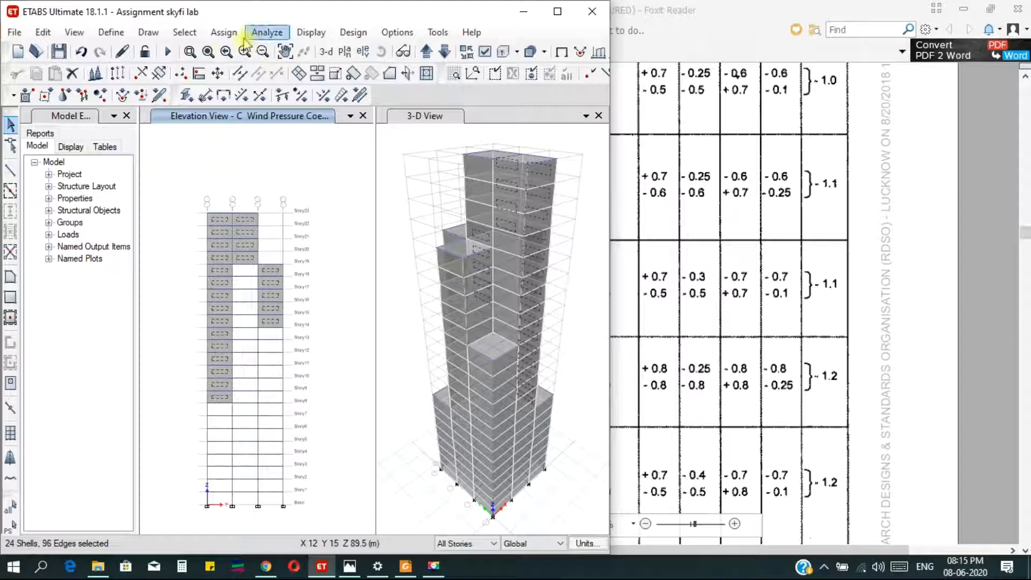
Step: Assign a Wind pressure coefficient of -0.25 as Leeward or Sides (constant) to the selected elevation C shells, replacing existing loads
left_click(224, 33)
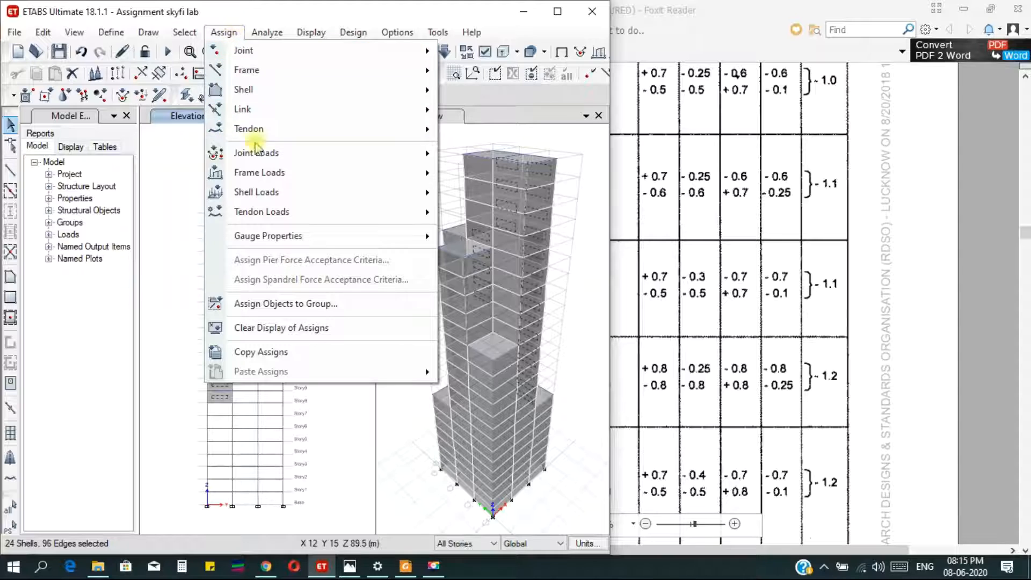
mouse_move(283, 202)
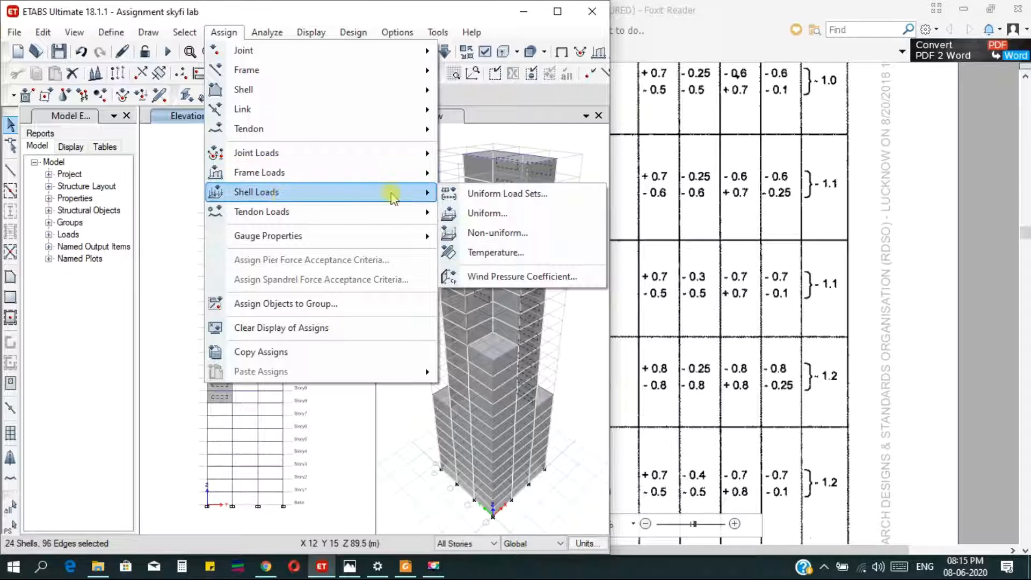
left_click(478, 276)
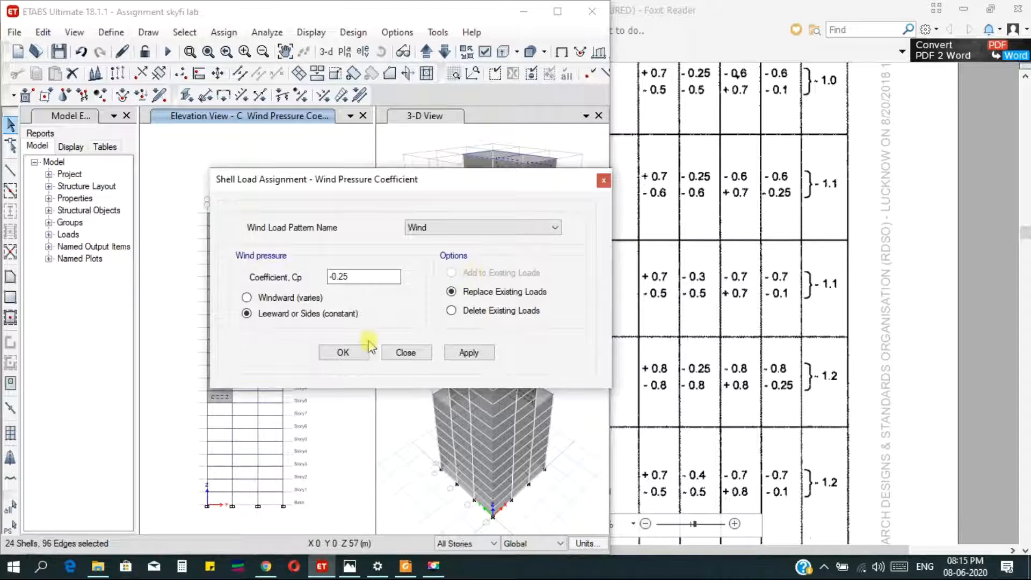
left_click(475, 354)
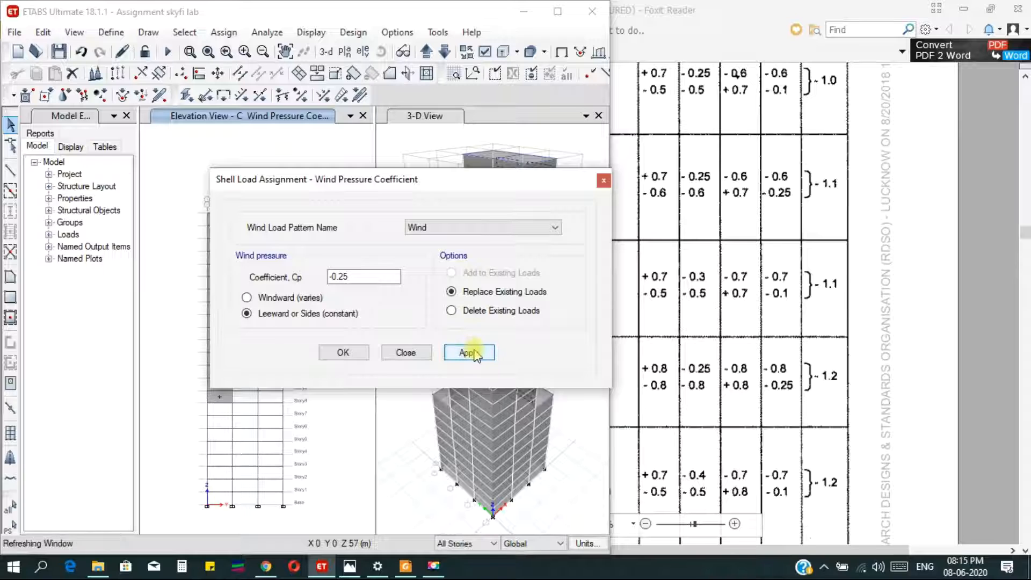
left_click(347, 353)
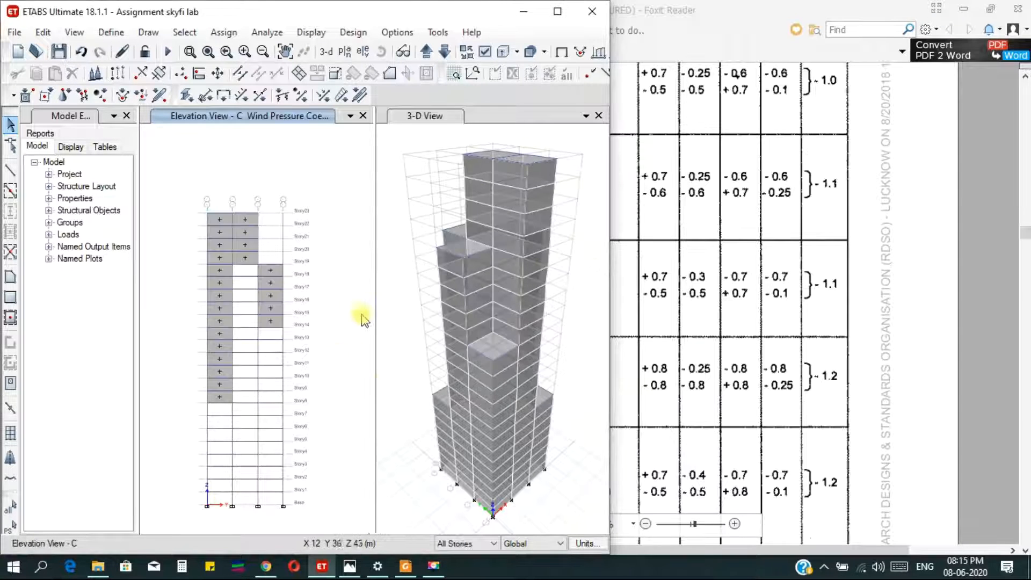
Step: Examine the coefficients for side faces C and D in the IS 875 Part 3 table in Foxit Reader and the storey layouts in Project.jpg
left_click(406, 566)
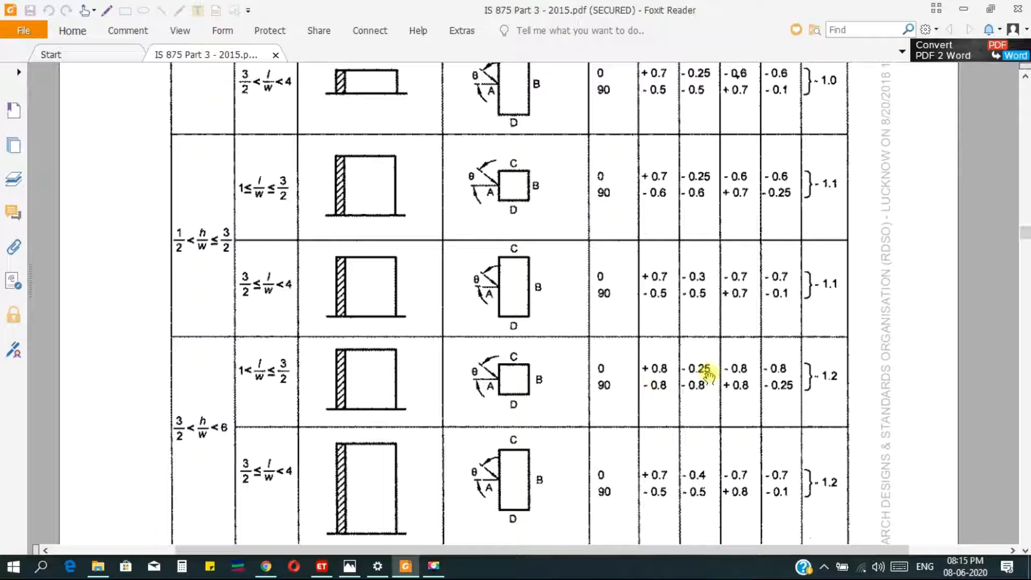
left_click_drag(723, 320, 723, 398)
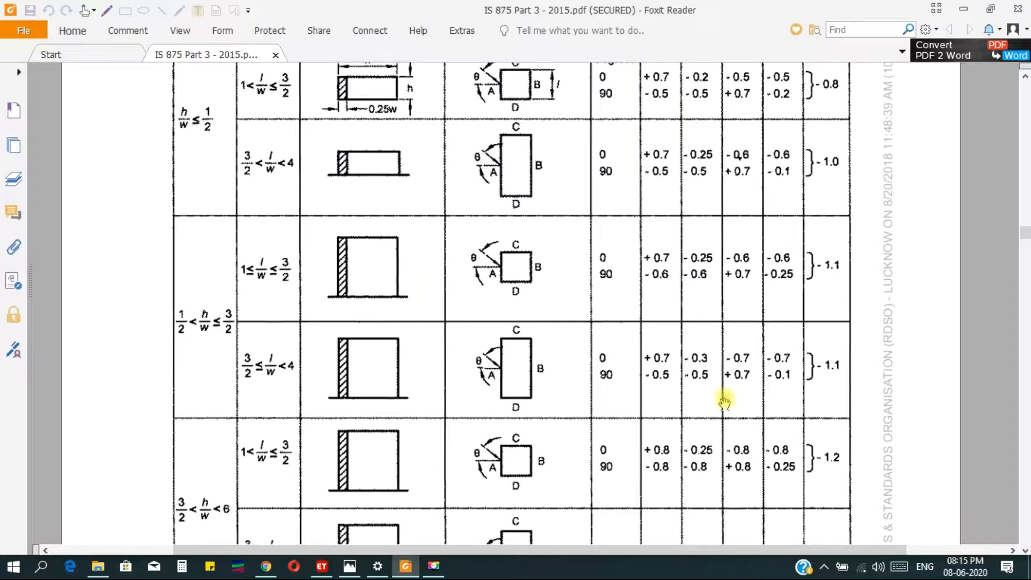
left_click_drag(732, 325, 731, 348)
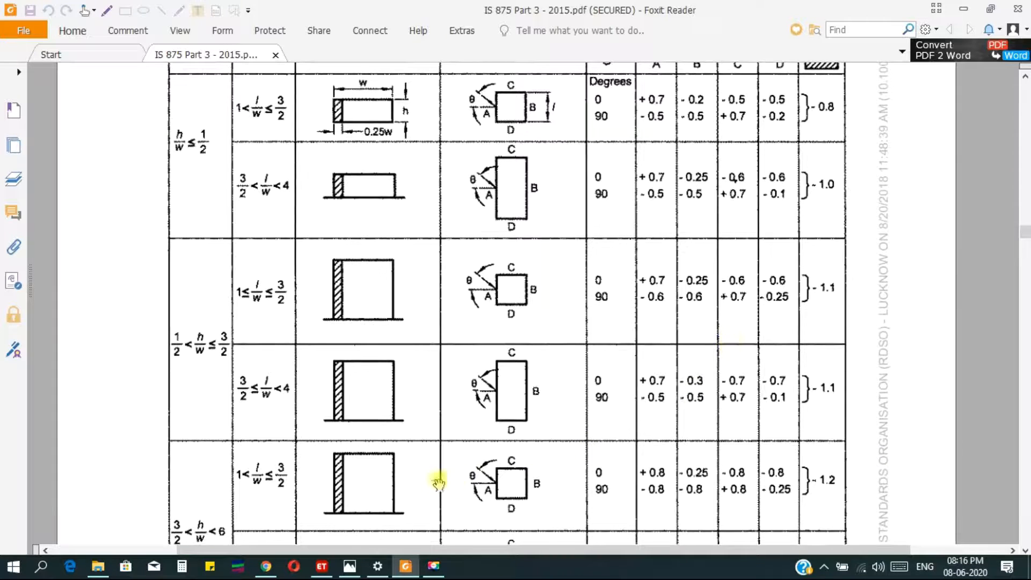
left_click_drag(614, 466, 607, 440)
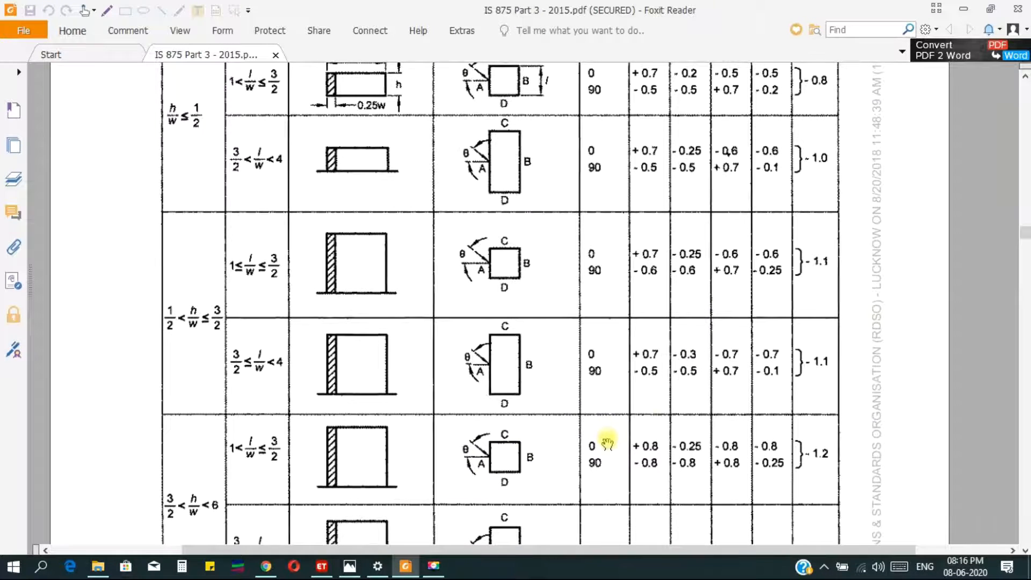
left_click_drag(656, 401, 640, 424)
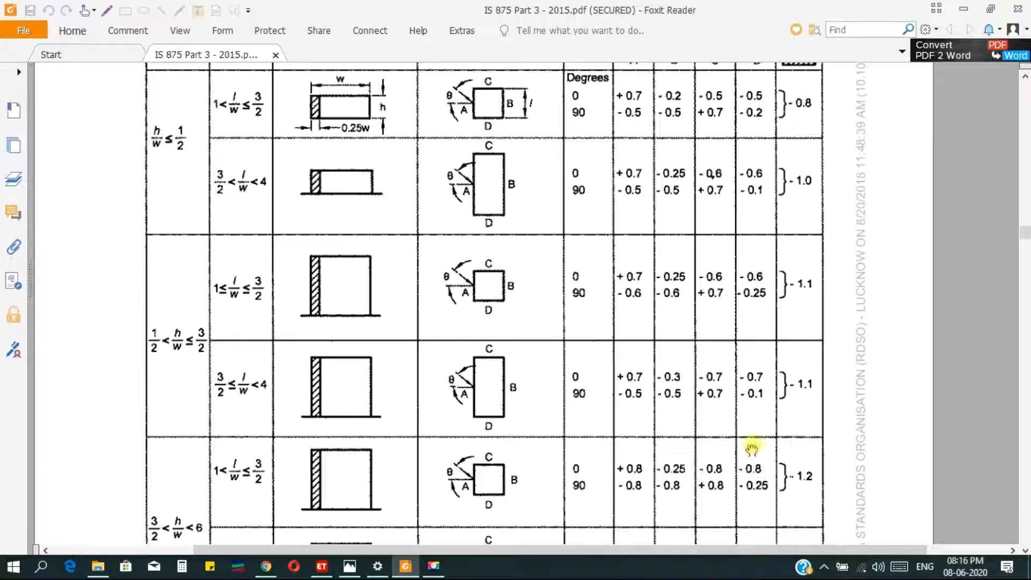
left_click(964, 8)
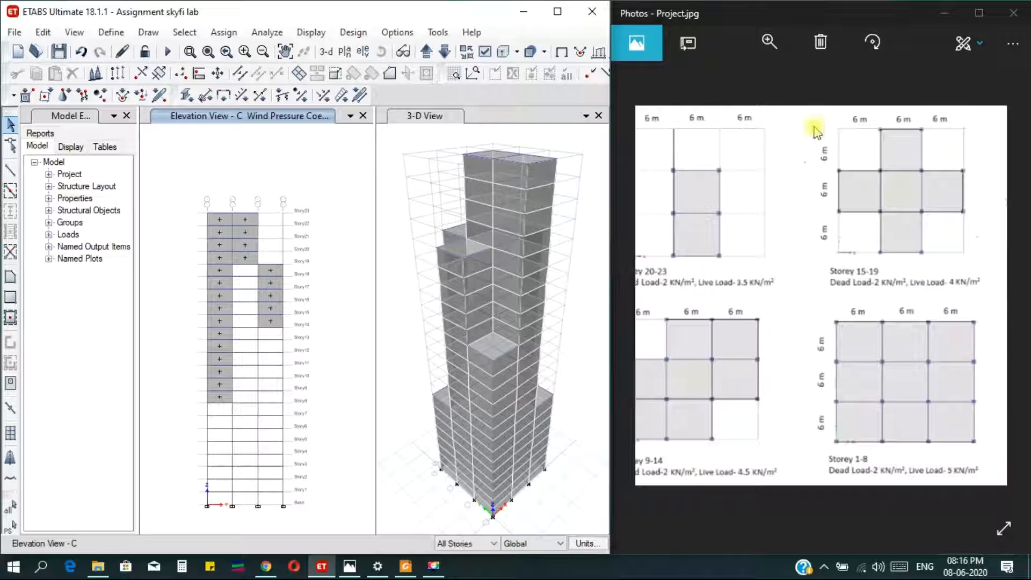
left_click_drag(770, 247, 826, 261)
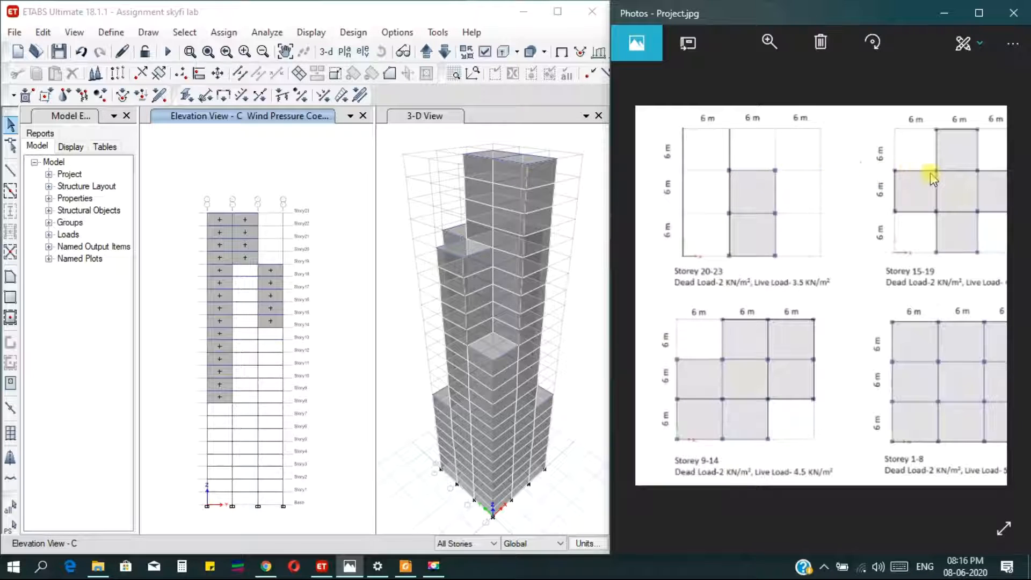
left_click_drag(932, 177, 870, 186)
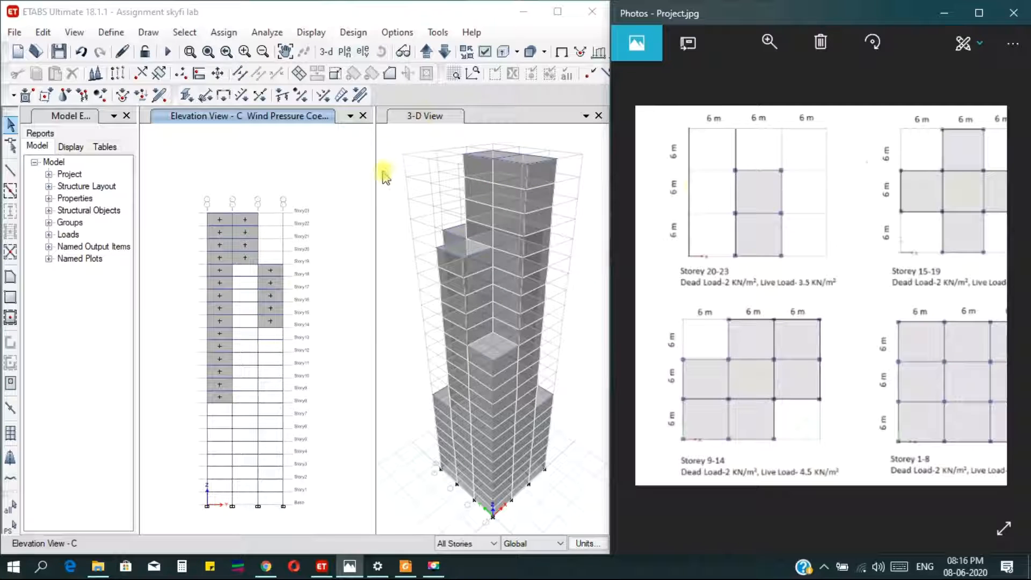
Step: Display the Story3 plan in ETABS to review the assigned coefficients and recheck the side-face values in the IS 875 Part 3 table
left_click(346, 54)
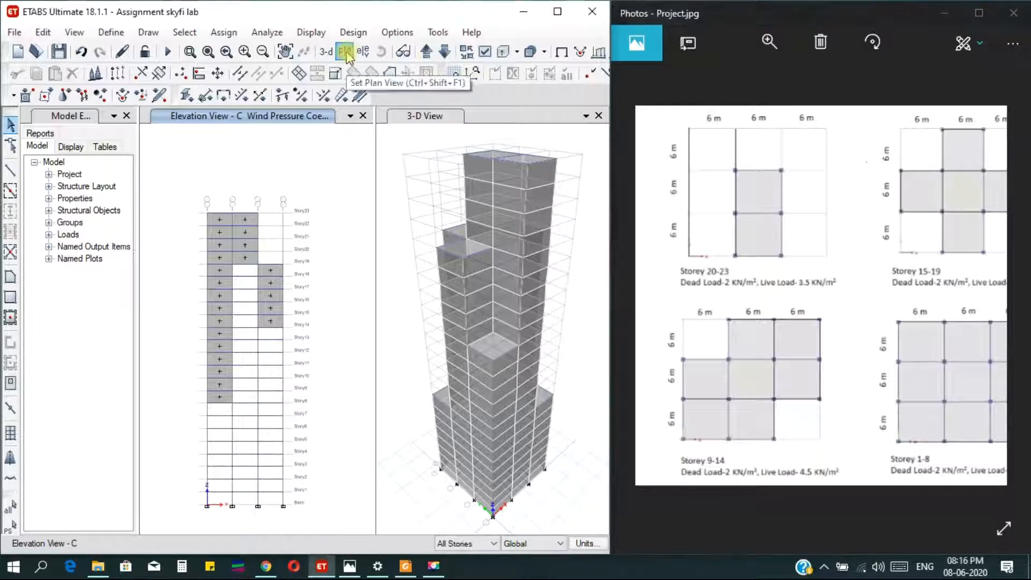
left_click(347, 54)
scroll(444, 388, "down", 2)
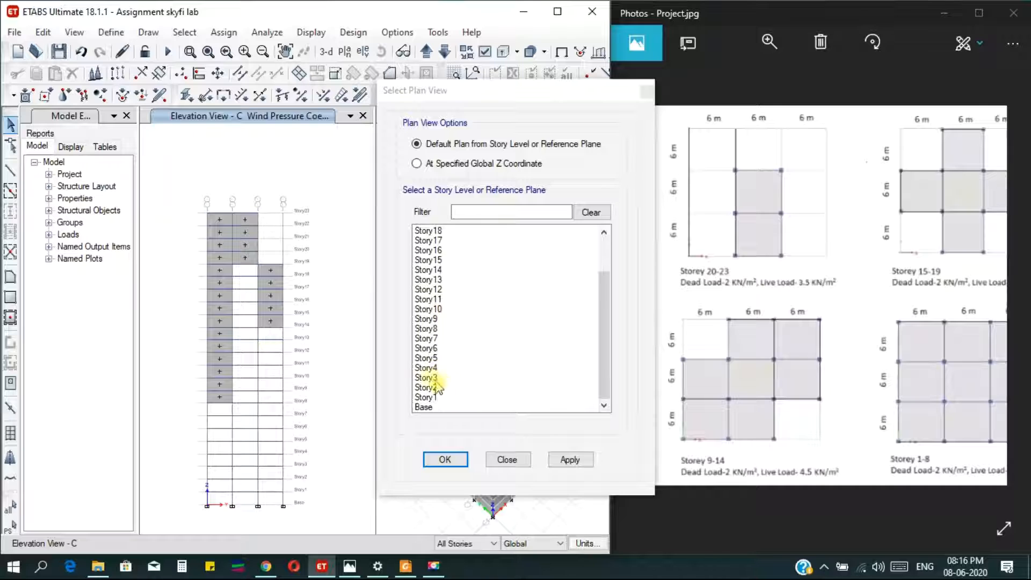
left_click(430, 378)
left_click(556, 459)
left_click(446, 460)
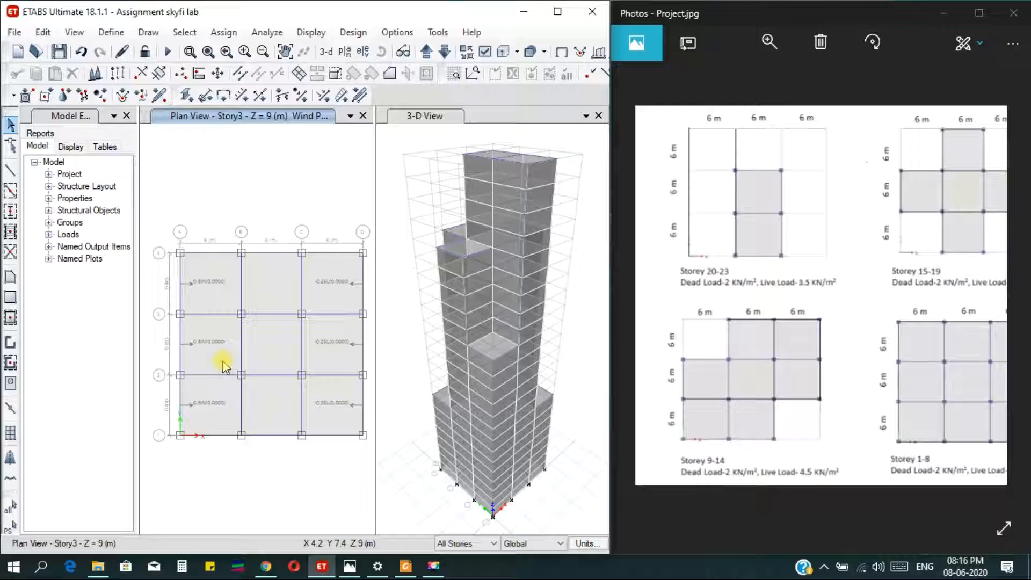
left_click(405, 567)
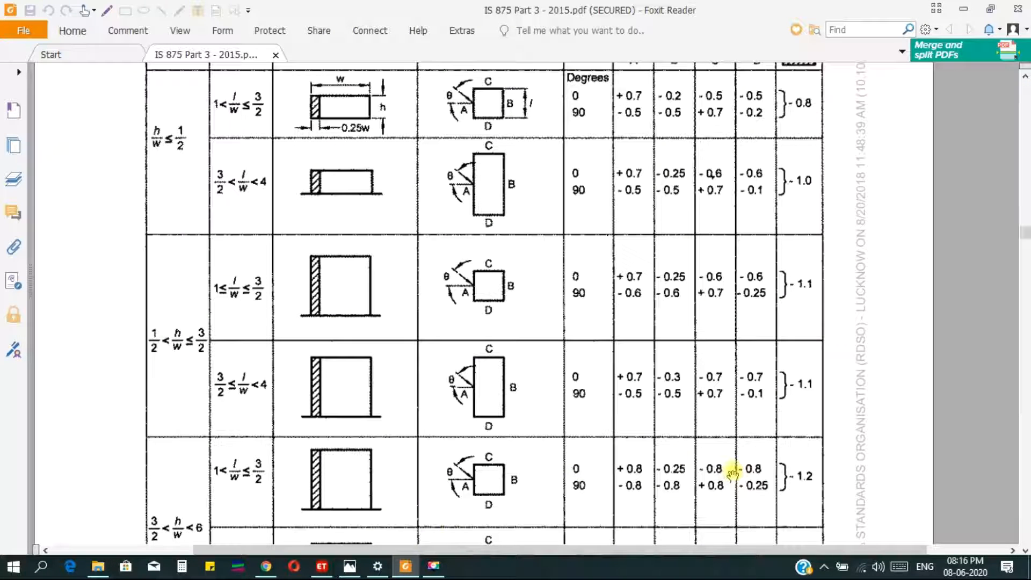
left_click(405, 566)
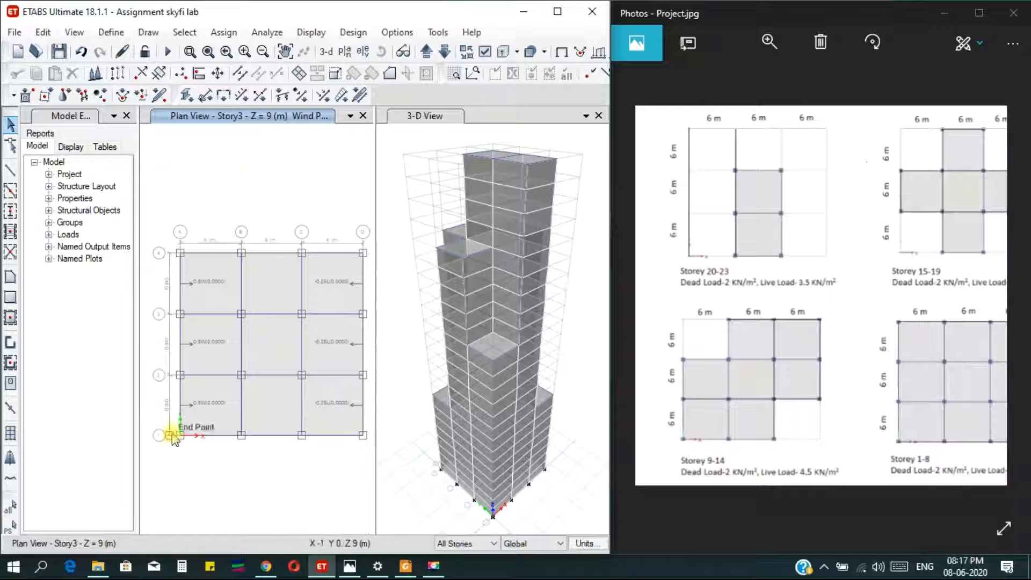
Step: Display elevation 4 of the building in ETABS
left_click(363, 54)
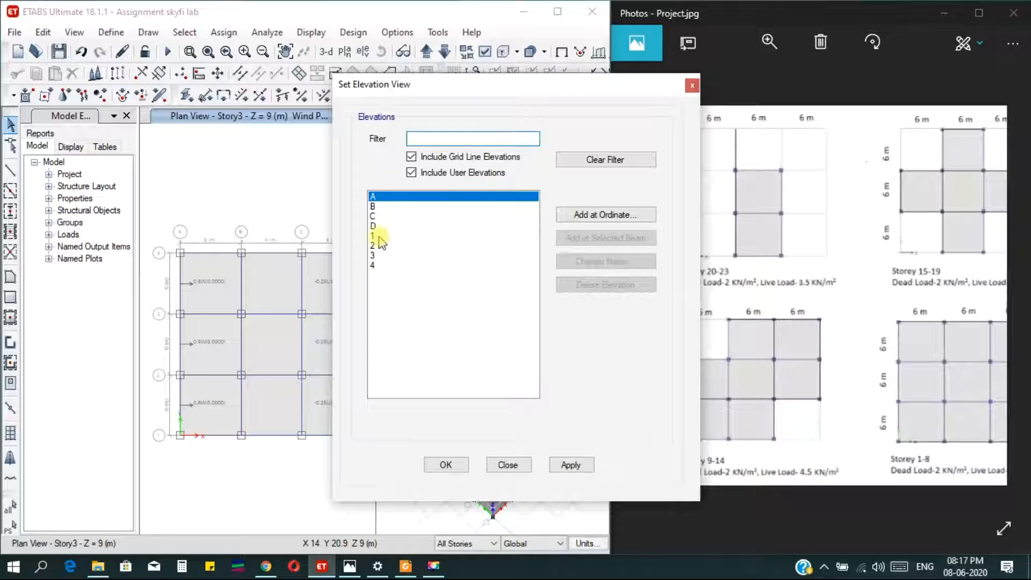
left_click(379, 265)
left_click(567, 466)
left_click(458, 465)
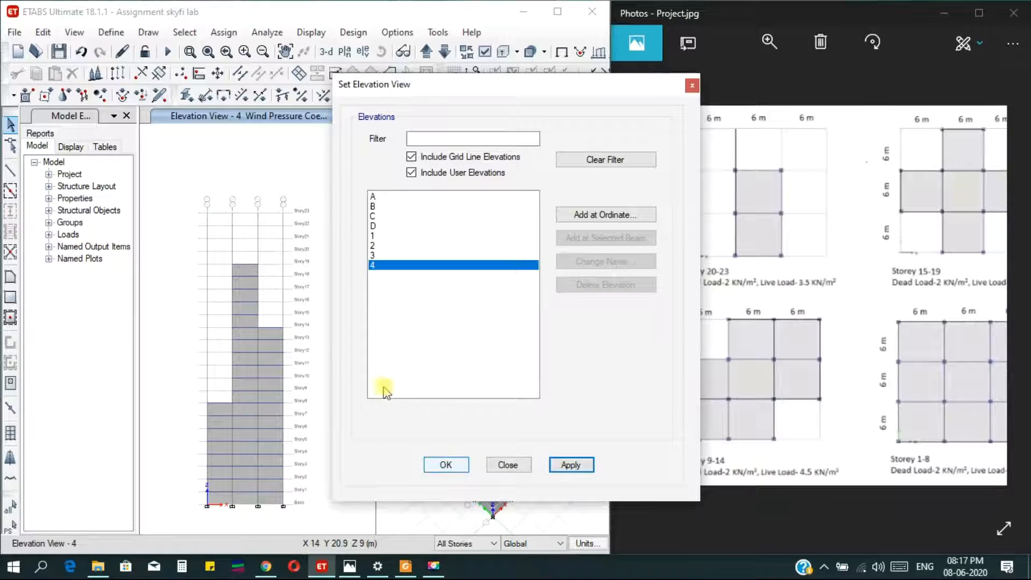
Step: Select the cladding shells in all three bays of elevation 4 over their full height, clearing the mistakenly selected frames
left_click(233, 504)
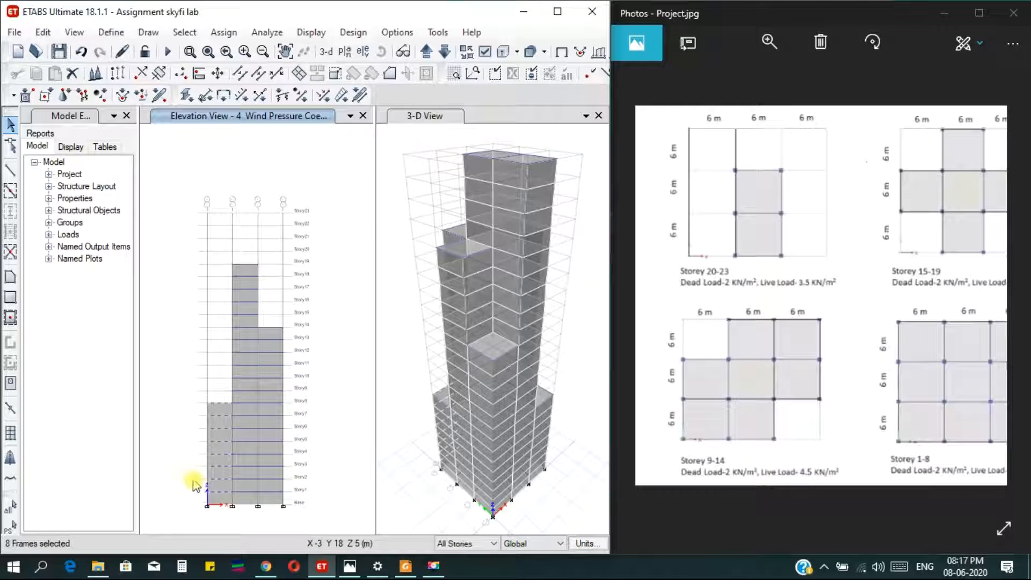
key("ctrl+q")
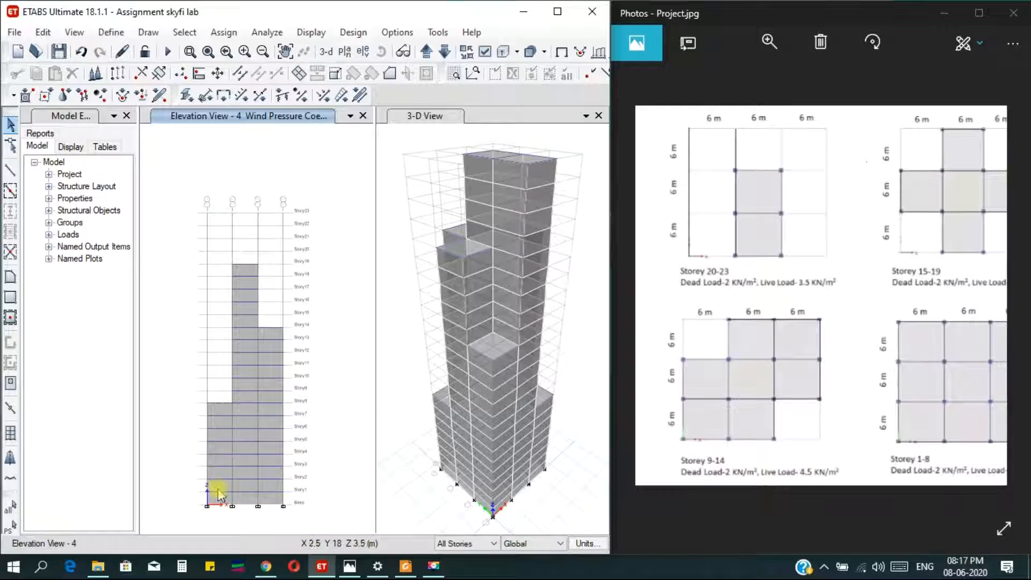
left_click(223, 499)
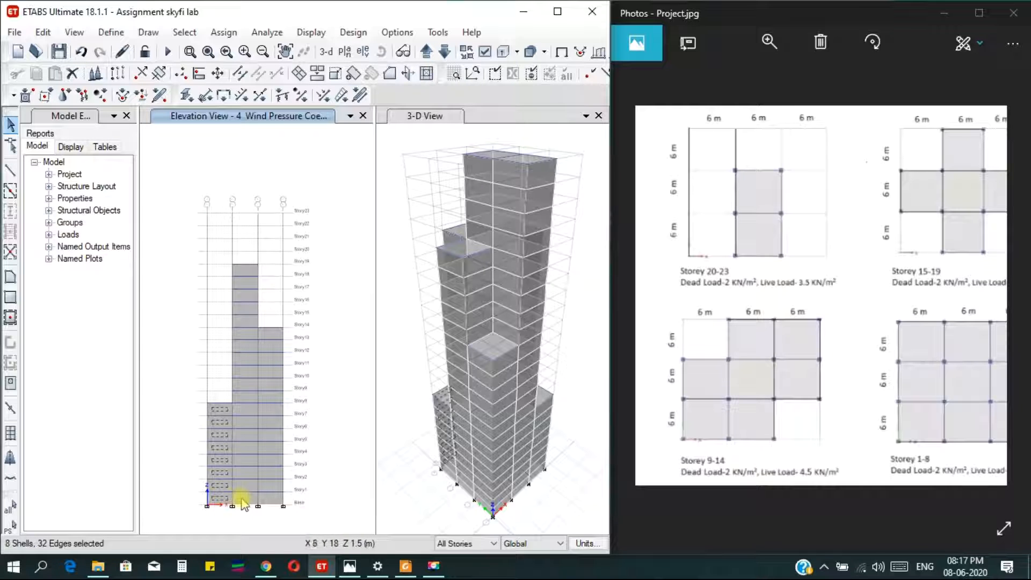
left_click(248, 499)
left_click(267, 499)
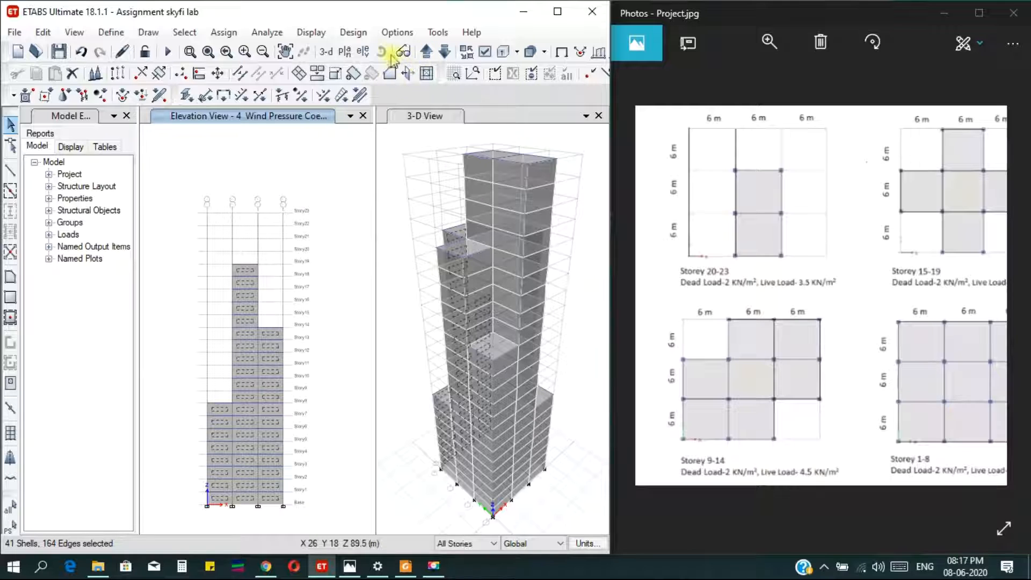
Step: Display elevation 3 and add the cladding shell stacks in all three of its bays to the selection
left_click(363, 51)
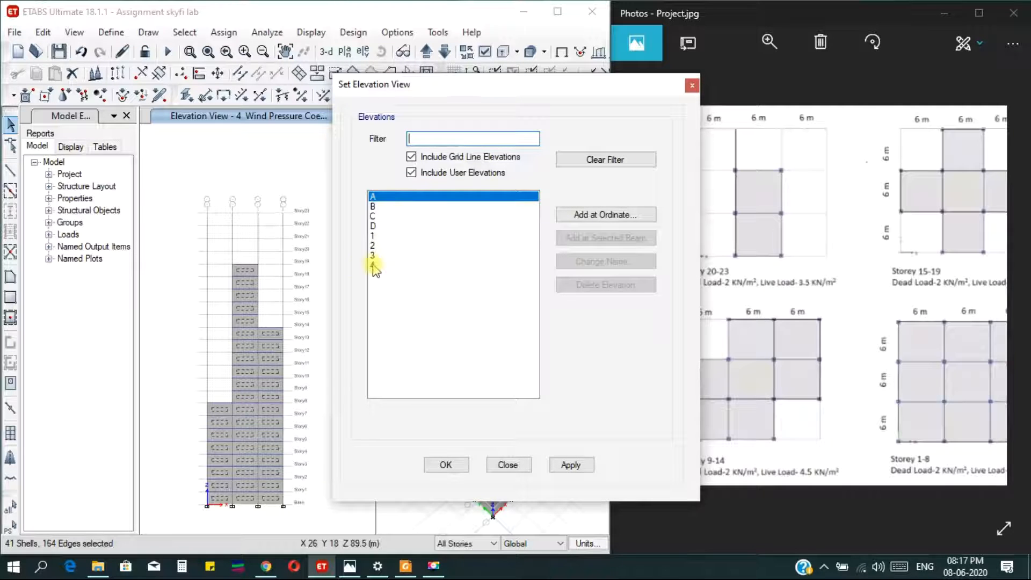
left_click_drag(428, 89, 498, 144)
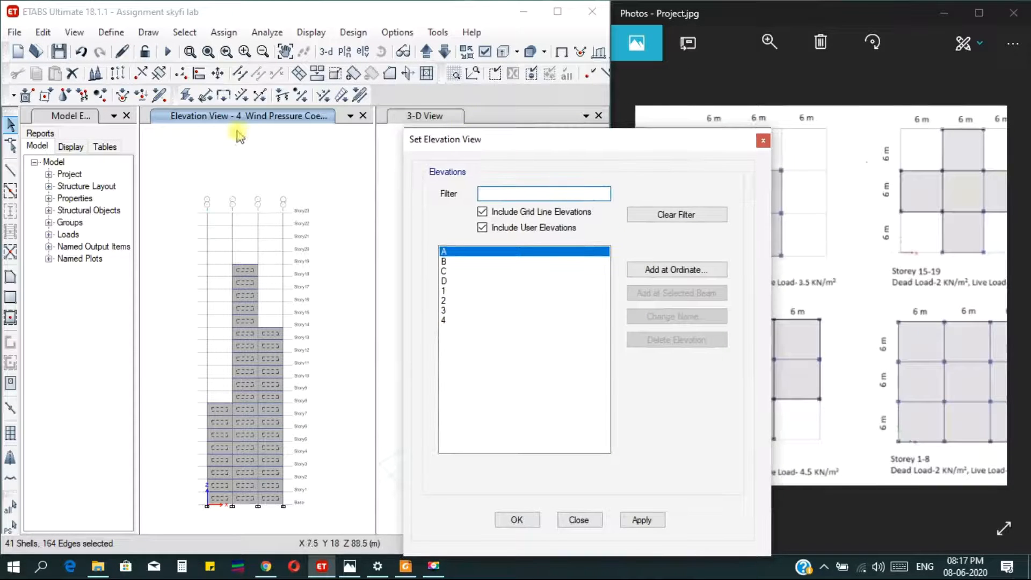
left_click(449, 311)
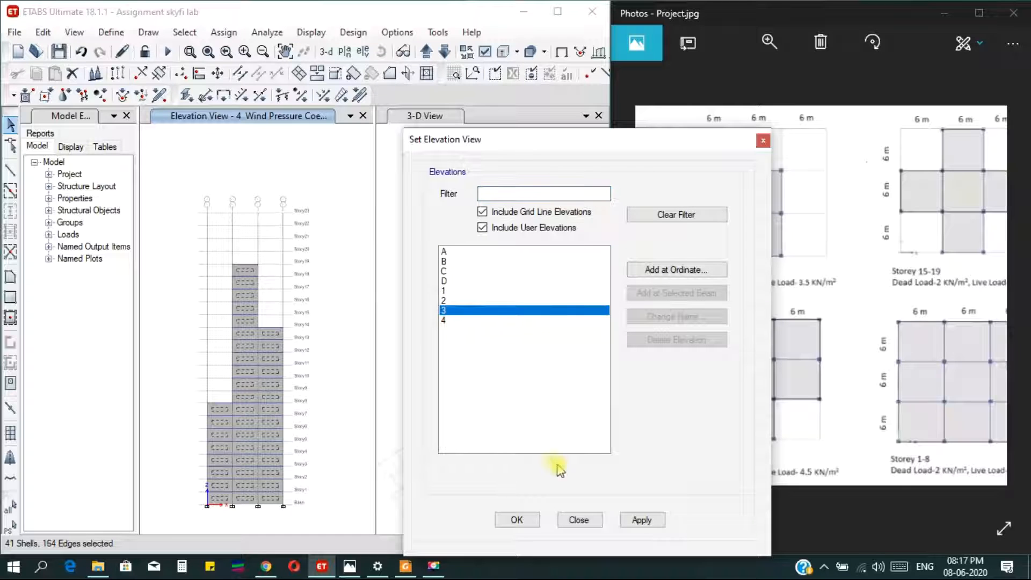
left_click(639, 520)
left_click(516, 520)
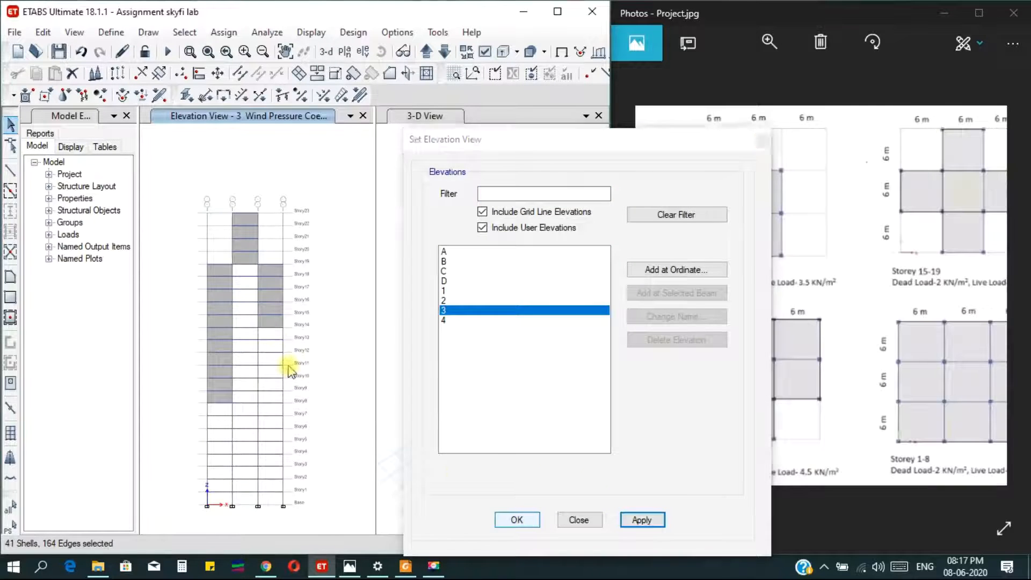
left_click(221, 397)
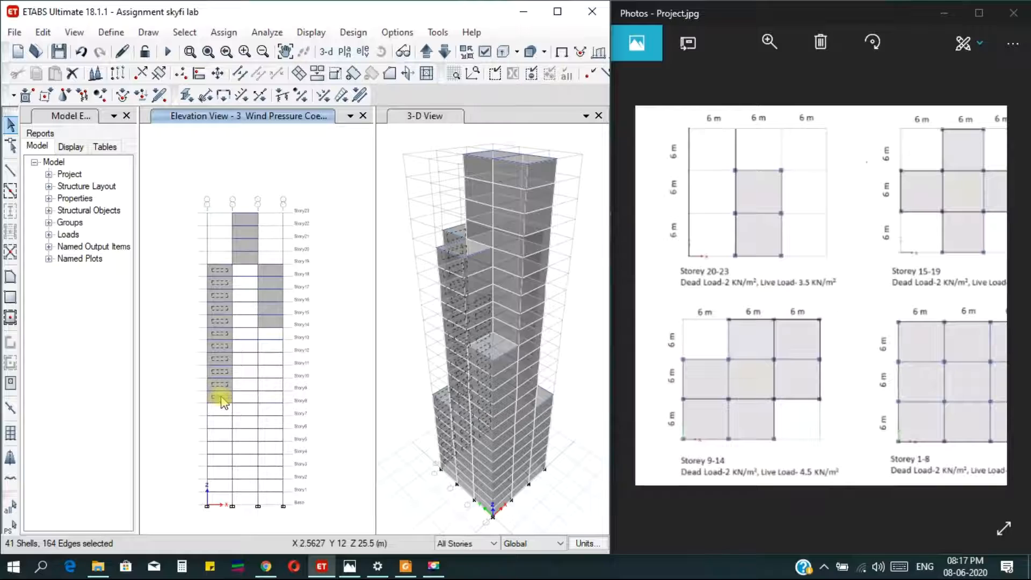
left_click(245, 258)
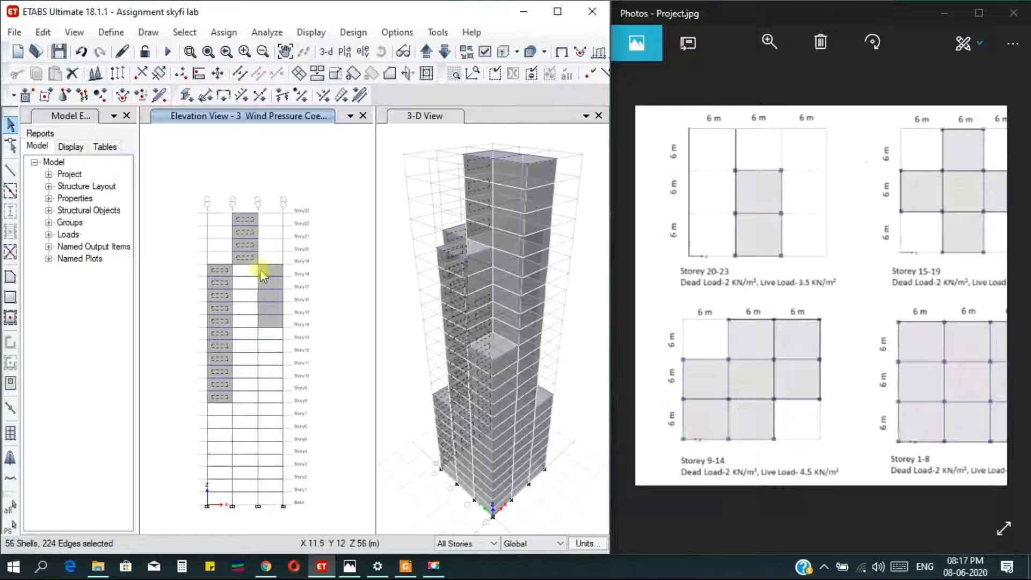
left_click(266, 272)
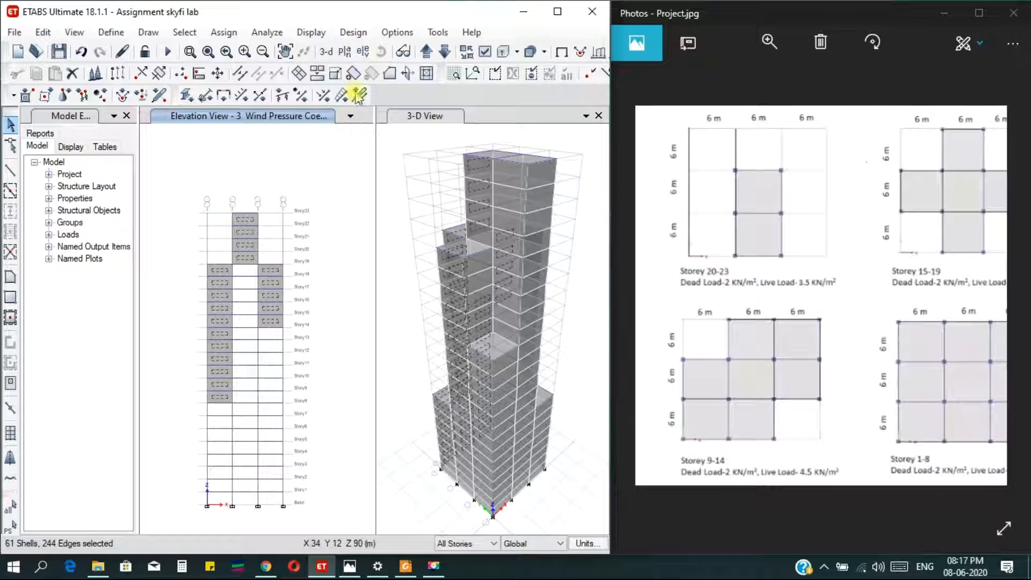
Step: Display elevation 2 and add the cladding shell stacks in its two outer bays to the selection
left_click(373, 54)
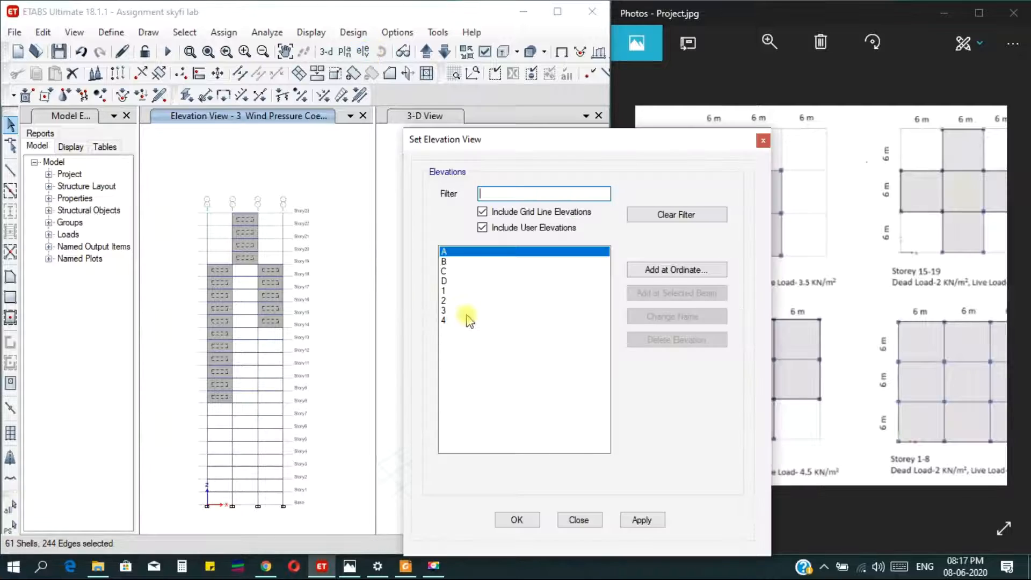
left_click(448, 300)
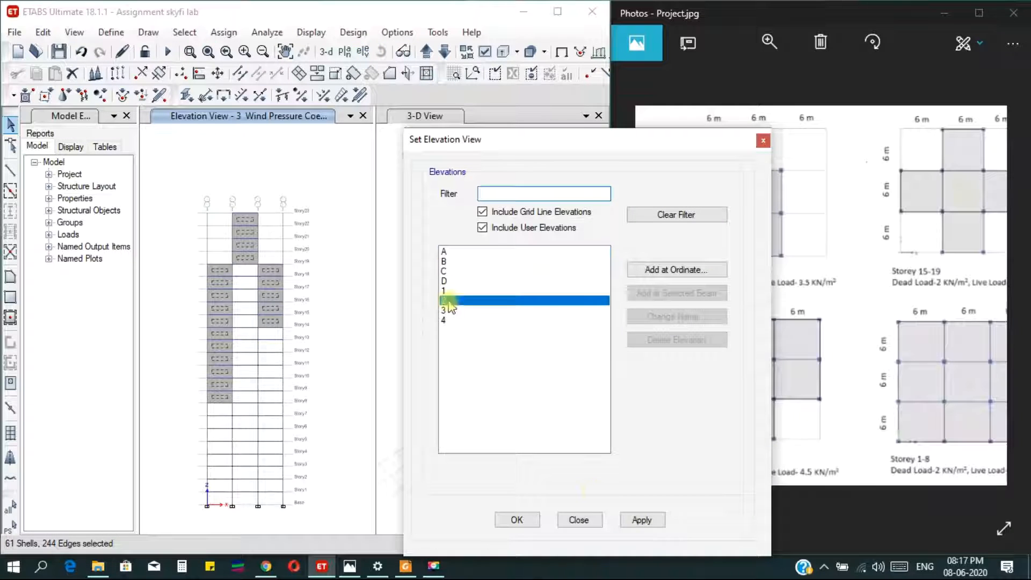
left_click(643, 520)
left_click(521, 520)
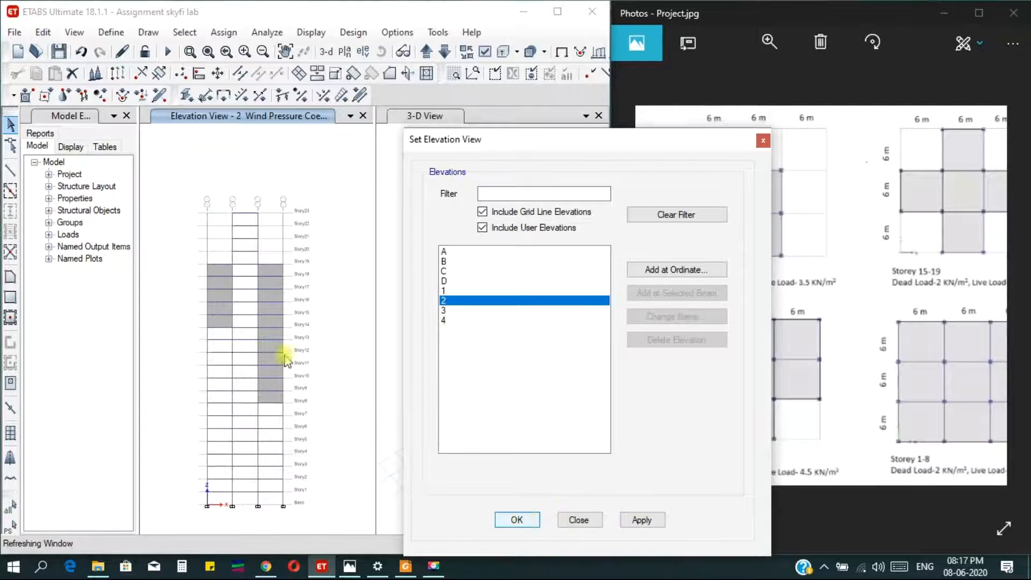
left_click(219, 322)
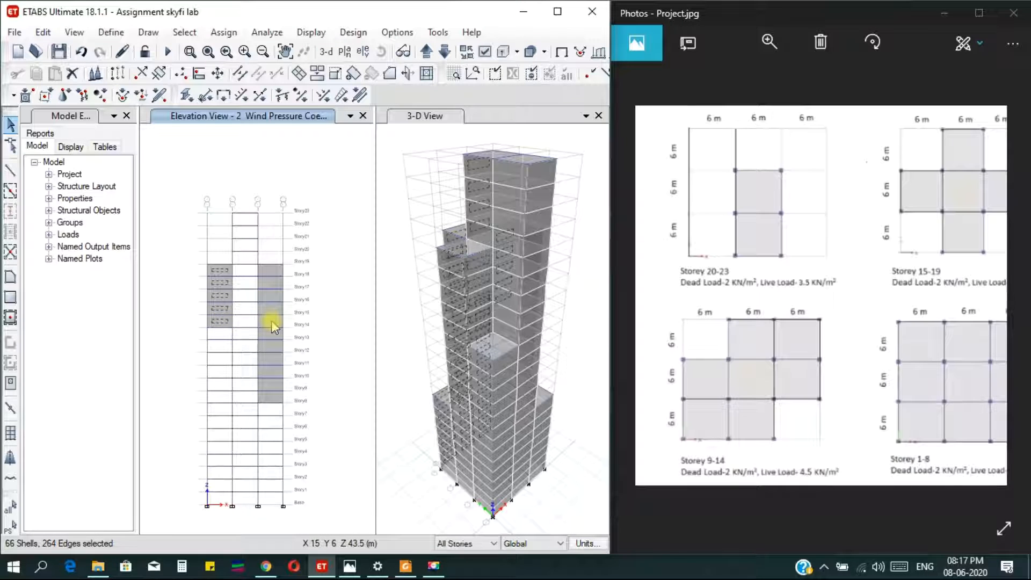
left_click(271, 323)
Step: Display elevation 1 and add the cladding shells in all three bays over their full height to the selection
left_click(363, 51)
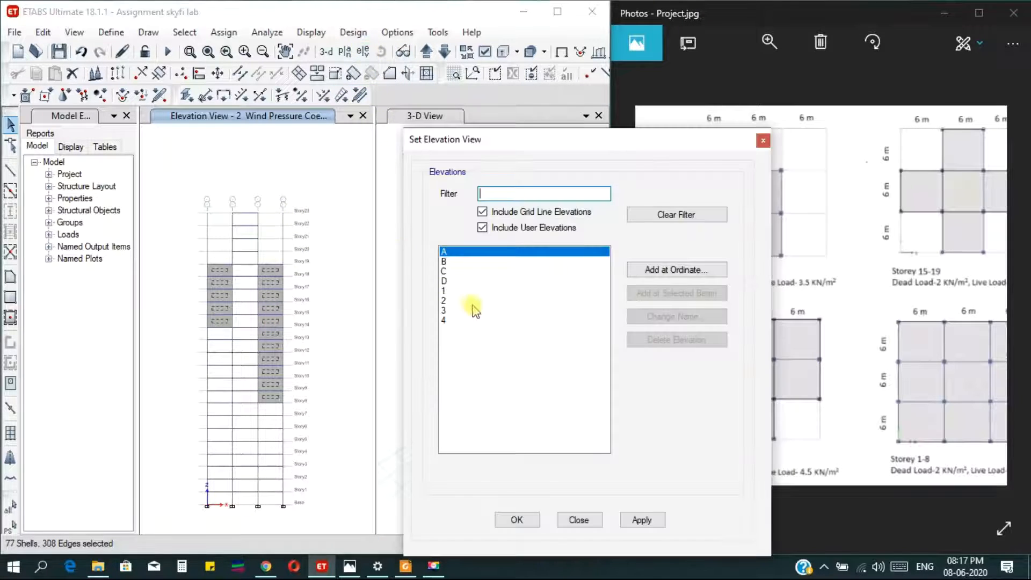
left_click(446, 291)
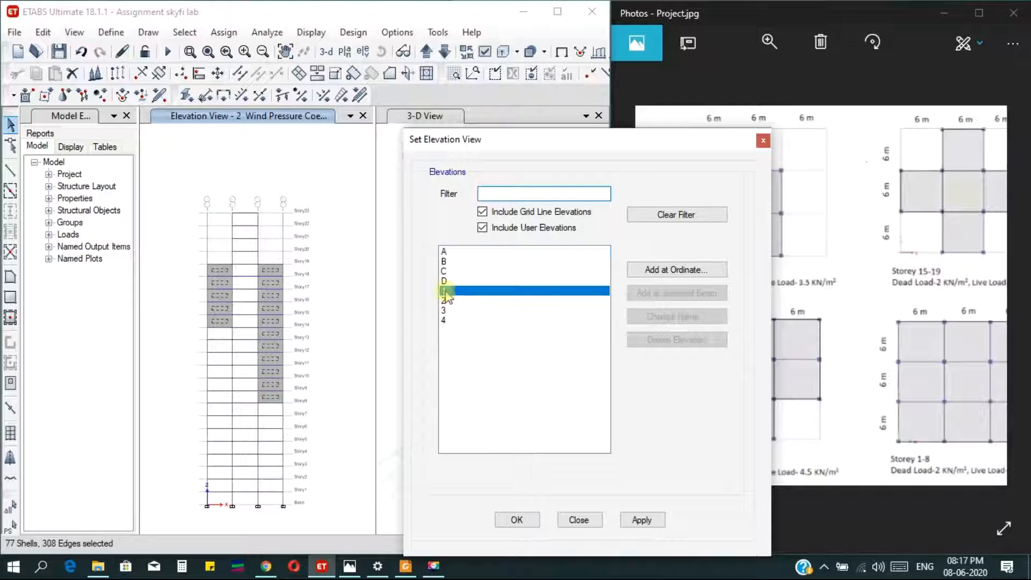
left_click(642, 520)
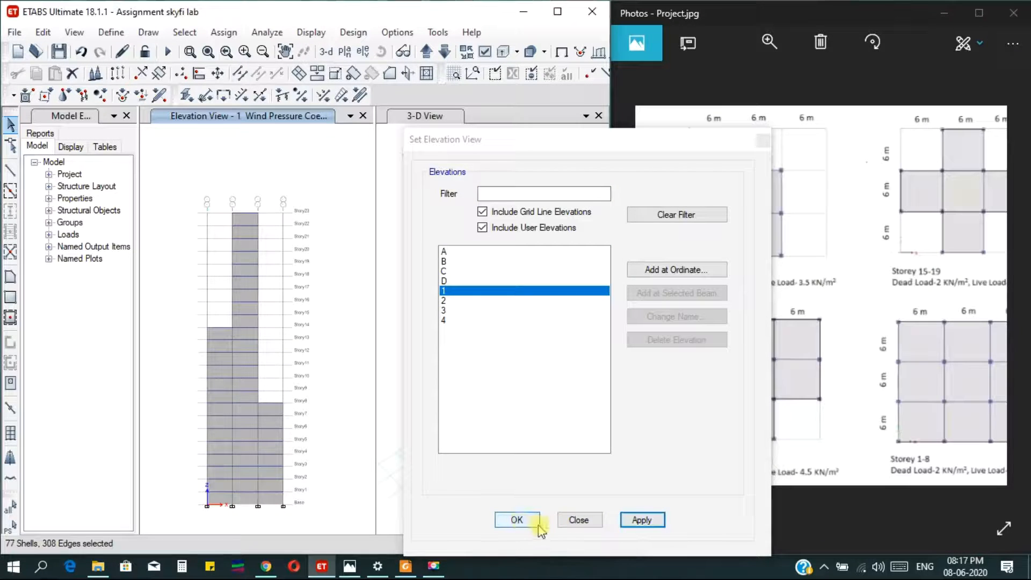
left_click(516, 520)
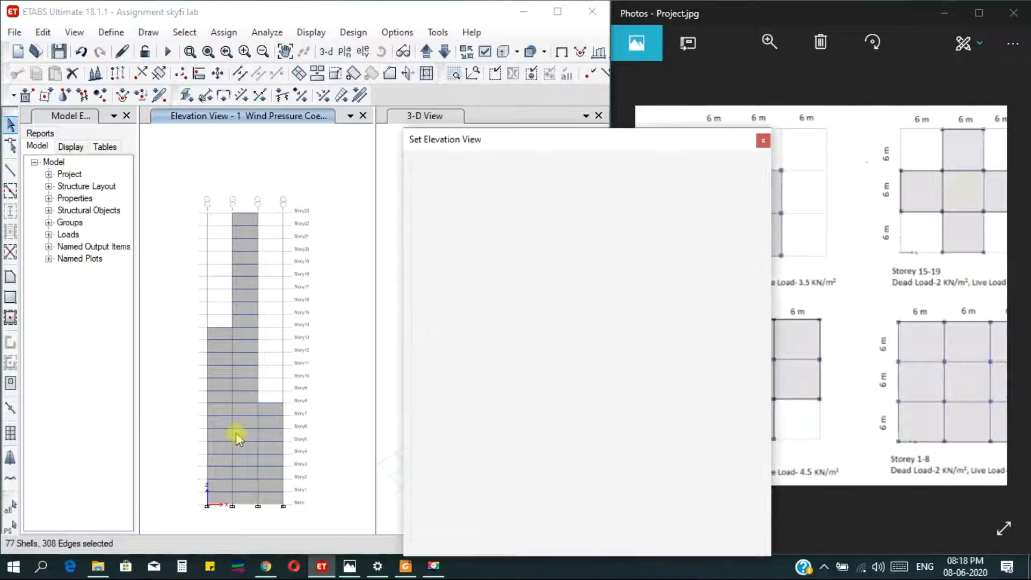
left_click(221, 499)
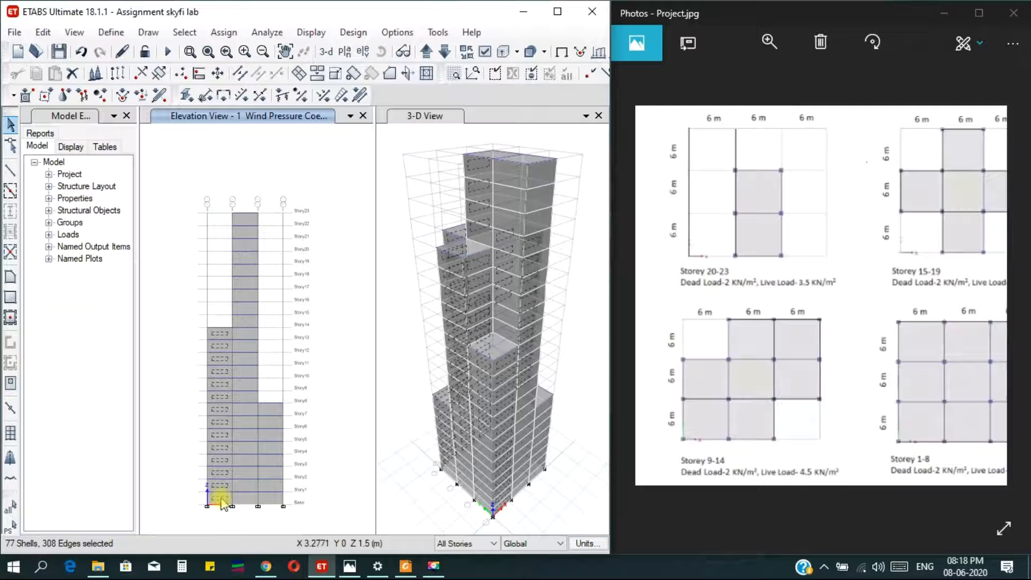
left_click(247, 499)
left_click(266, 496)
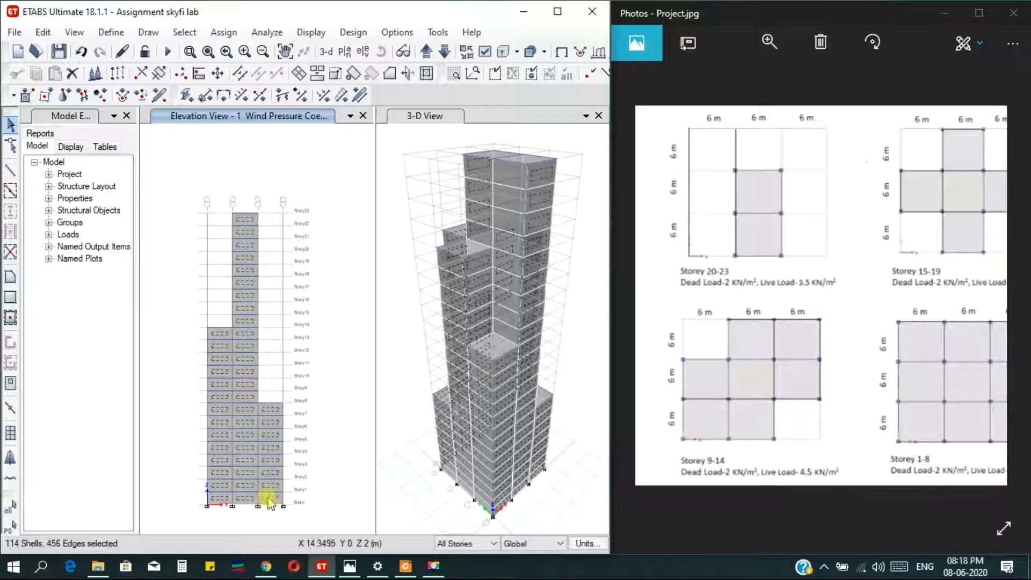
Step: Assign a wind pressure coefficient Cp of -0.8 to the selected shells for the Wind pattern as Leeward or Sides, replacing existing loads
left_click(224, 32)
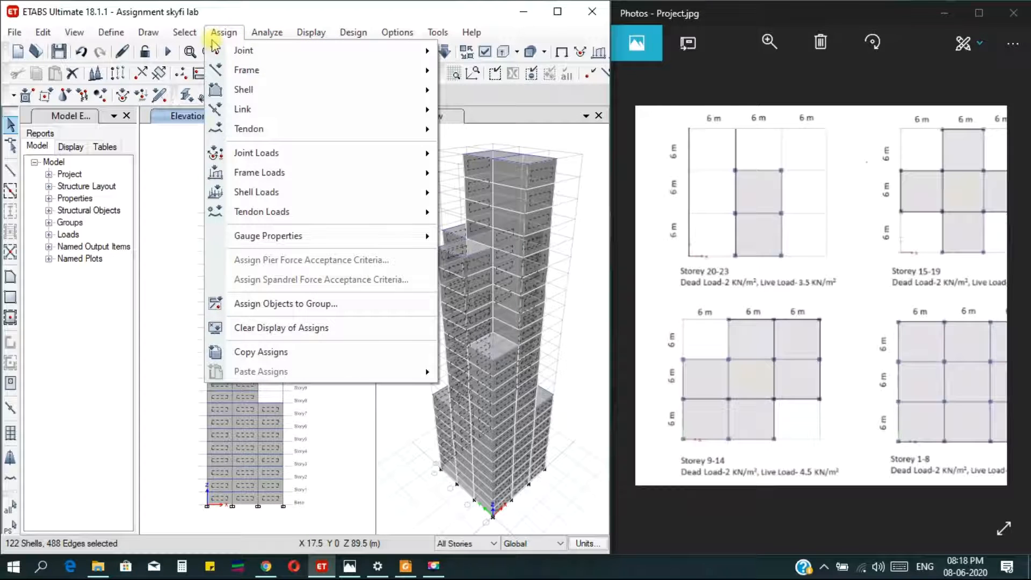
mouse_move(290, 203)
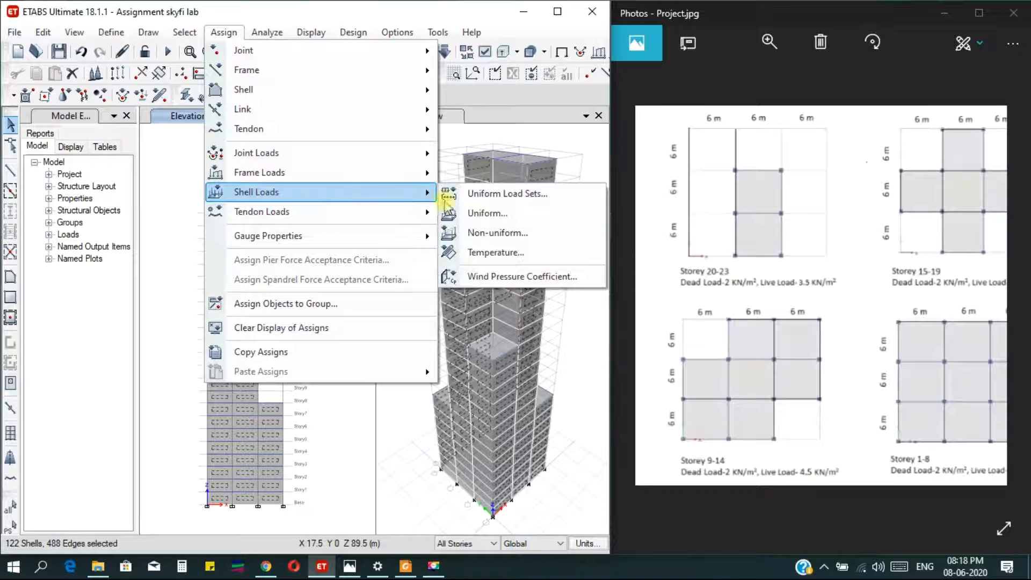
left_click(476, 276)
left_click_drag(399, 277, 329, 279)
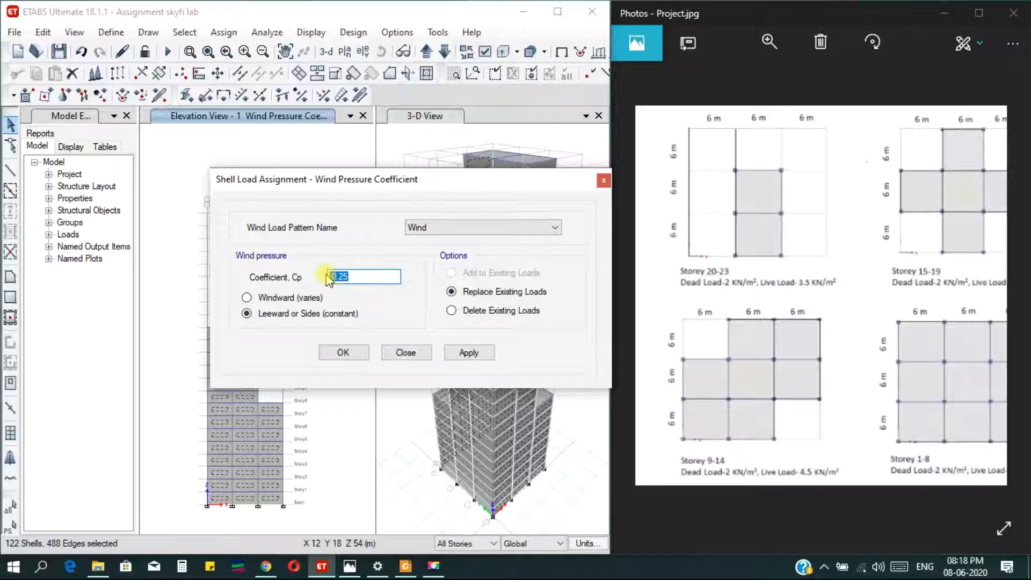
type("-0")
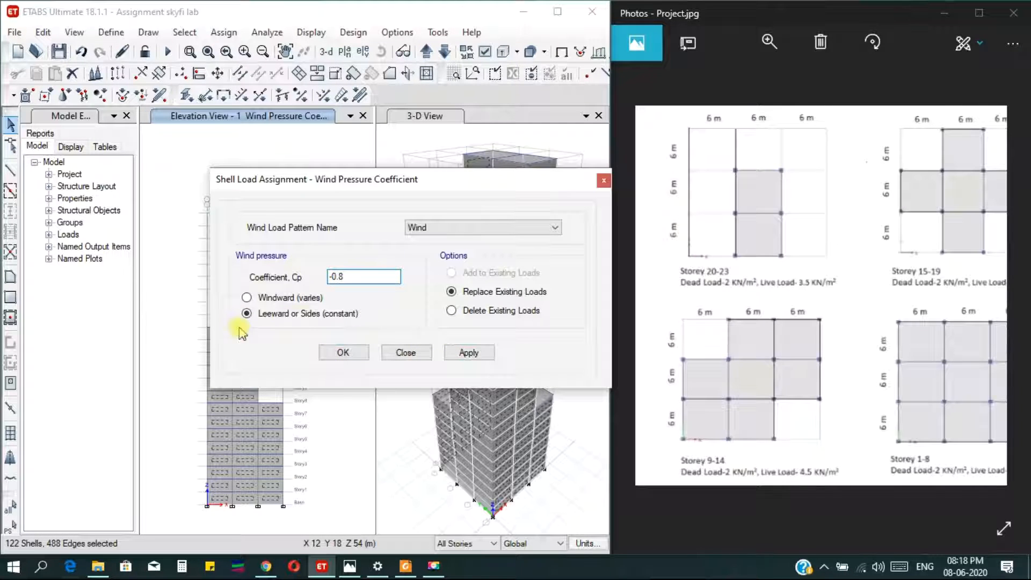
left_click(467, 352)
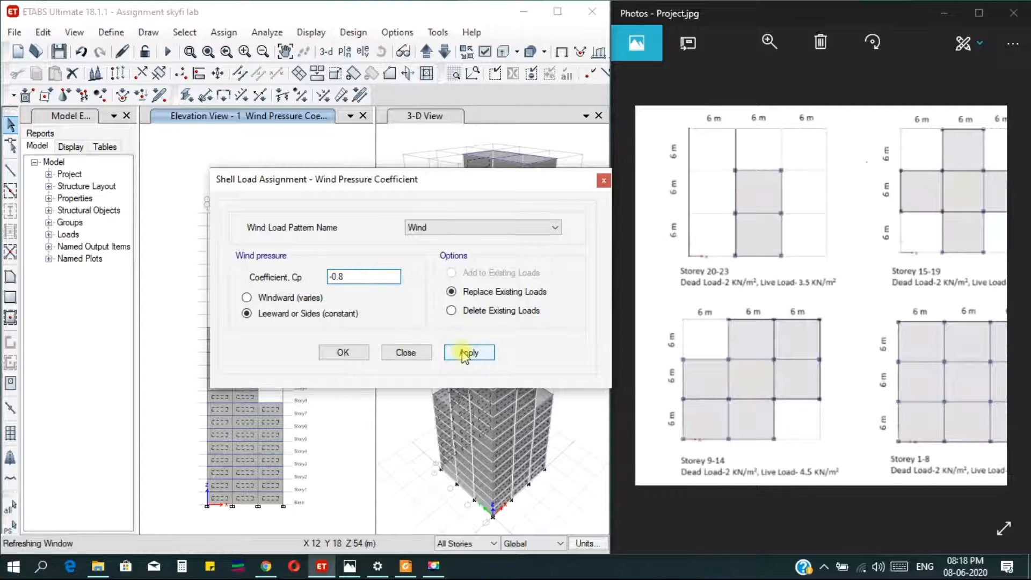
left_click(340, 352)
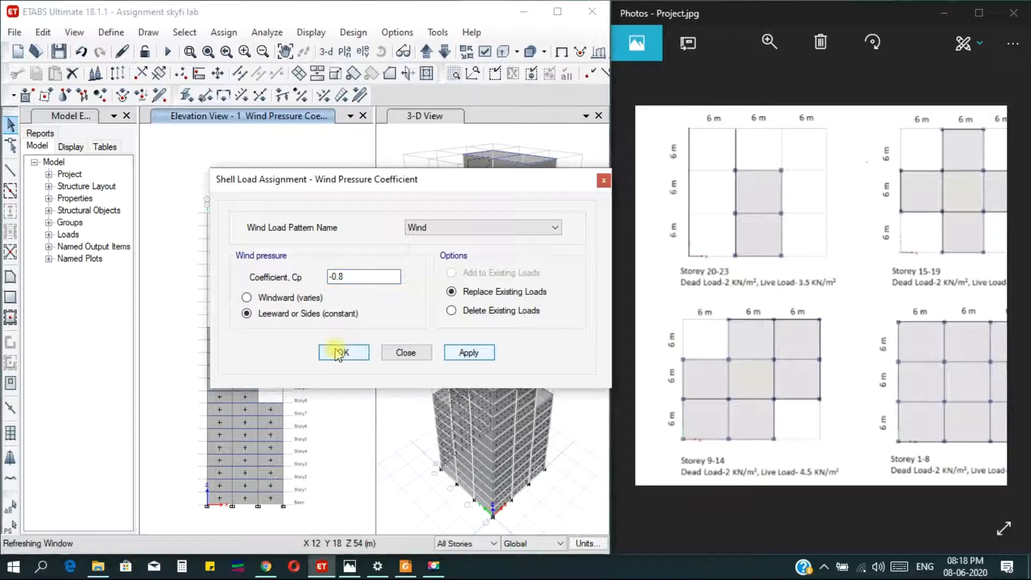
Step: Display the Story7 plan to review the wind pressure coefficients assigned on all four faces
left_click(346, 52)
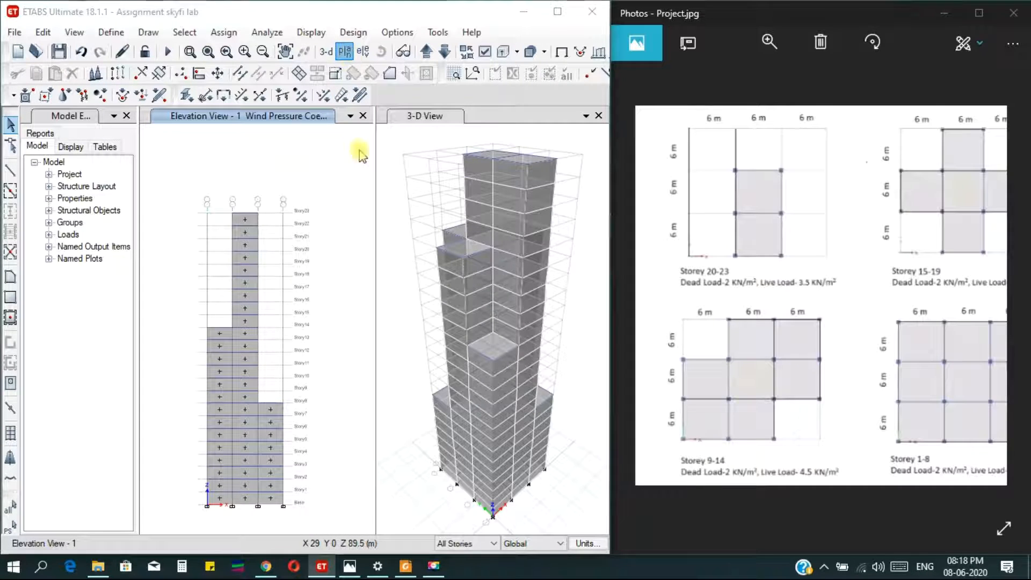
scroll(450, 379, "down", 2)
left_click(433, 338)
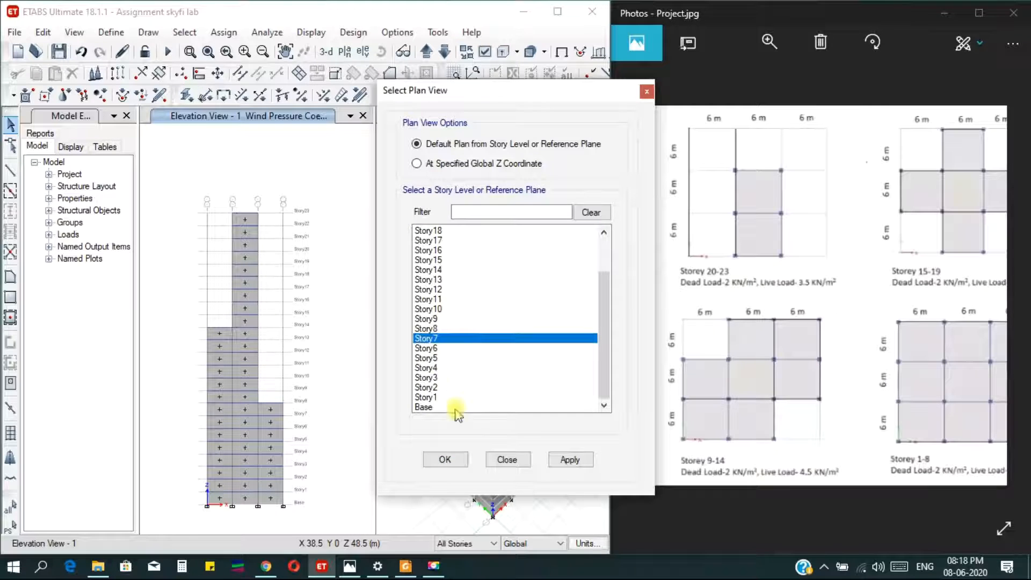
left_click(570, 459)
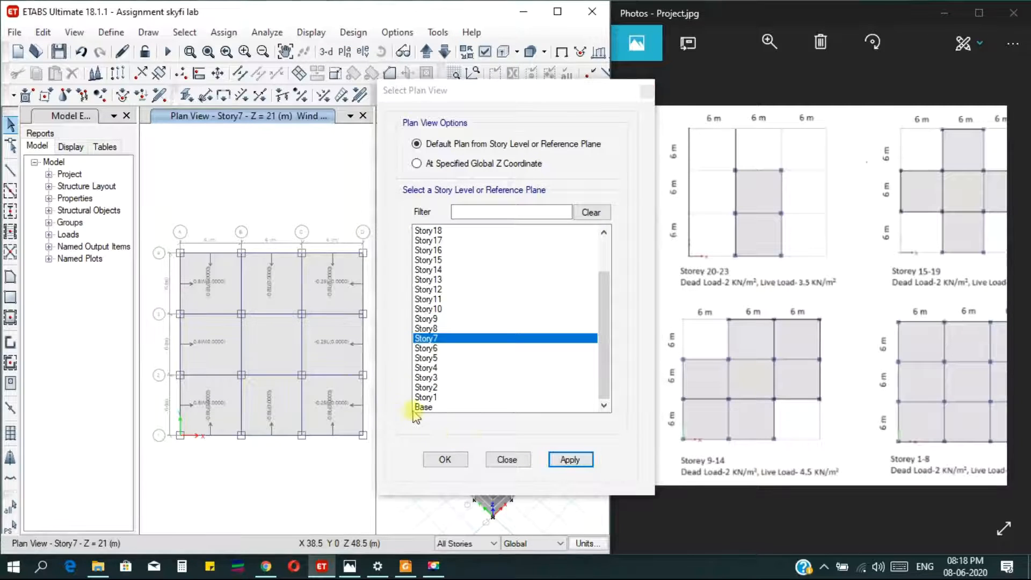
left_click(444, 458)
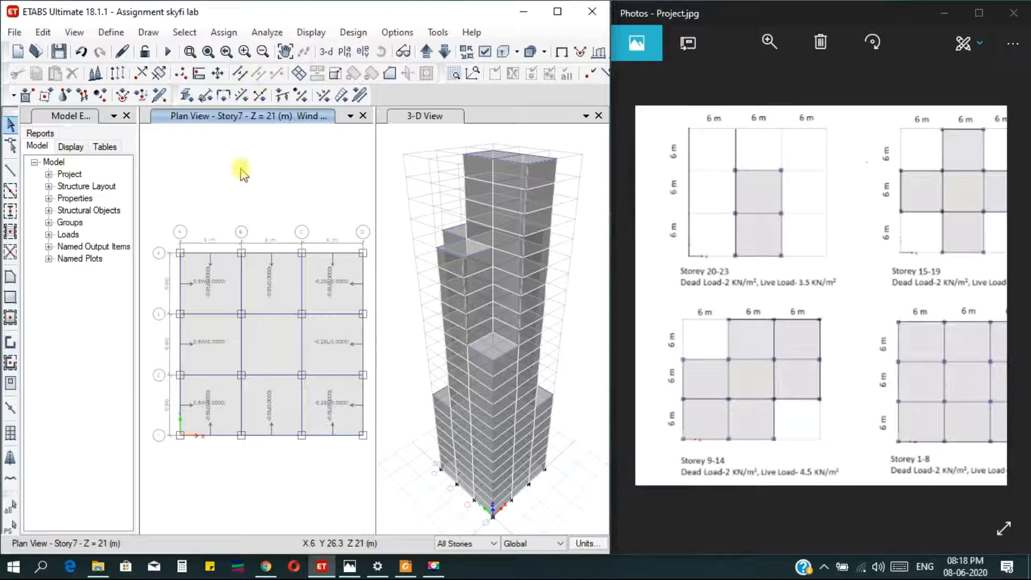
Step: Run the analysis of the building model
left_click(312, 34)
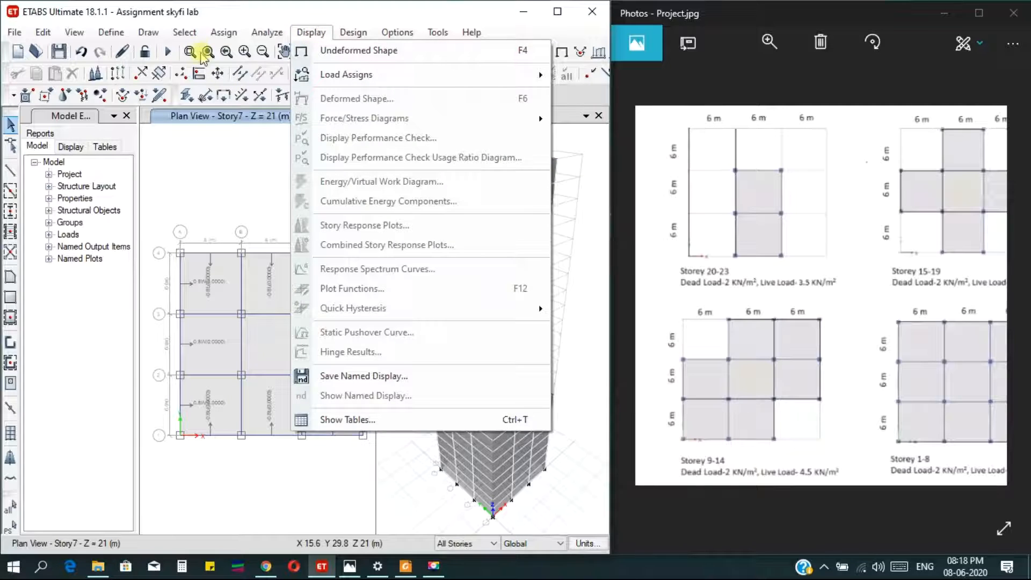
left_click(188, 36)
left_click(260, 35)
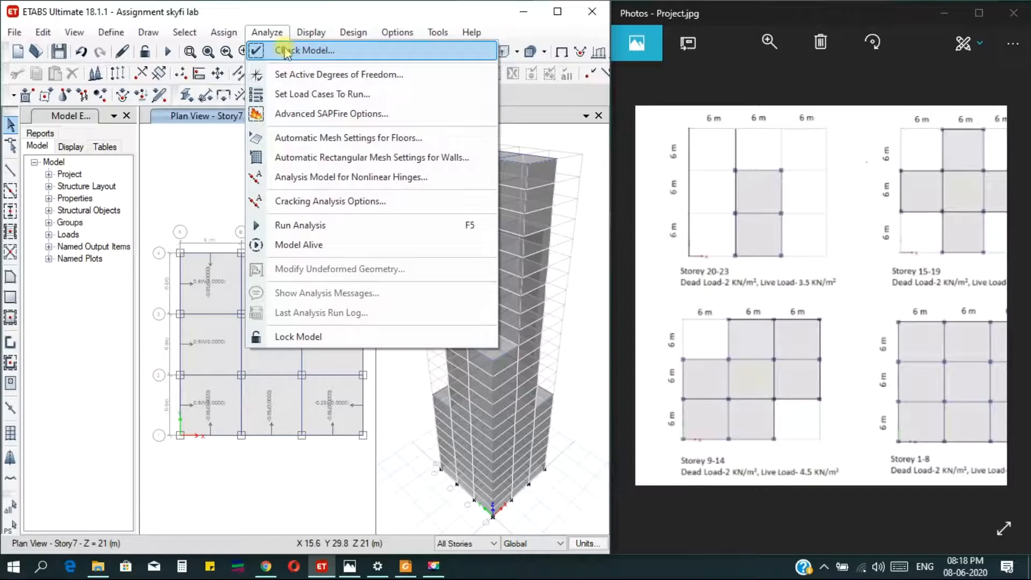
left_click(344, 220)
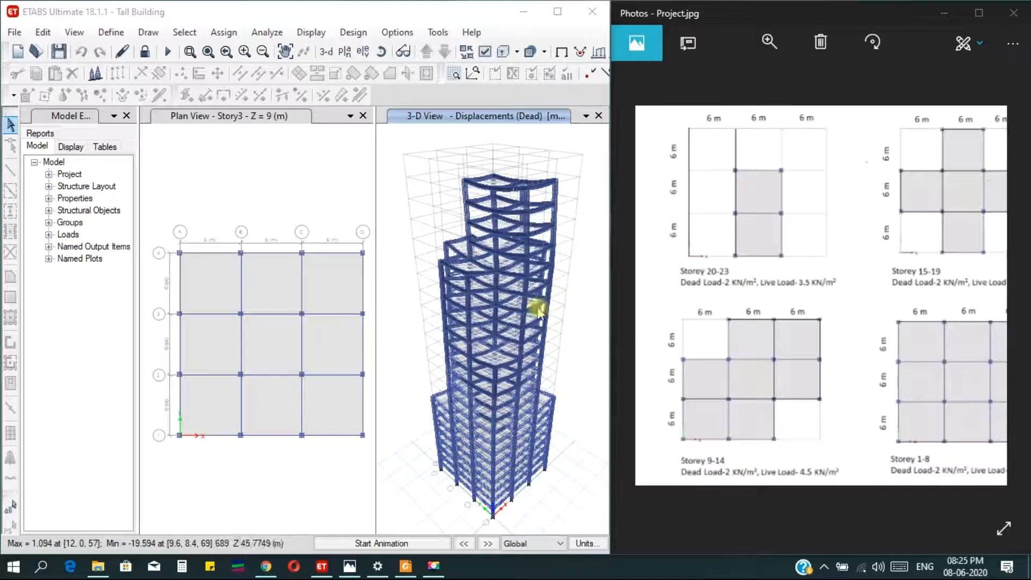
Step: Examine the joint displacements under the Dead case on the 3-D deformed shape around Story19 and Story20
mouse_move(496, 244)
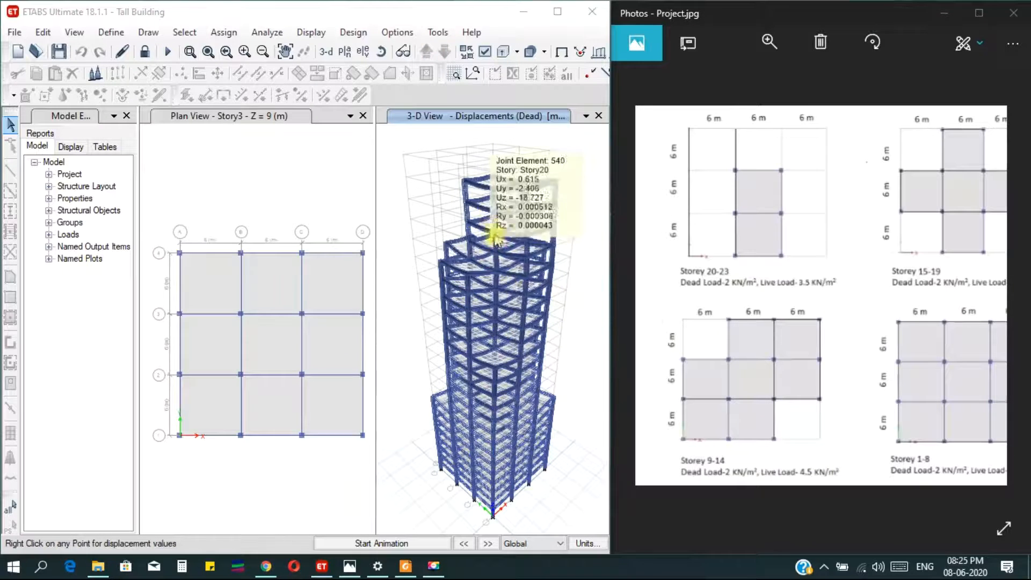
right_click(499, 261)
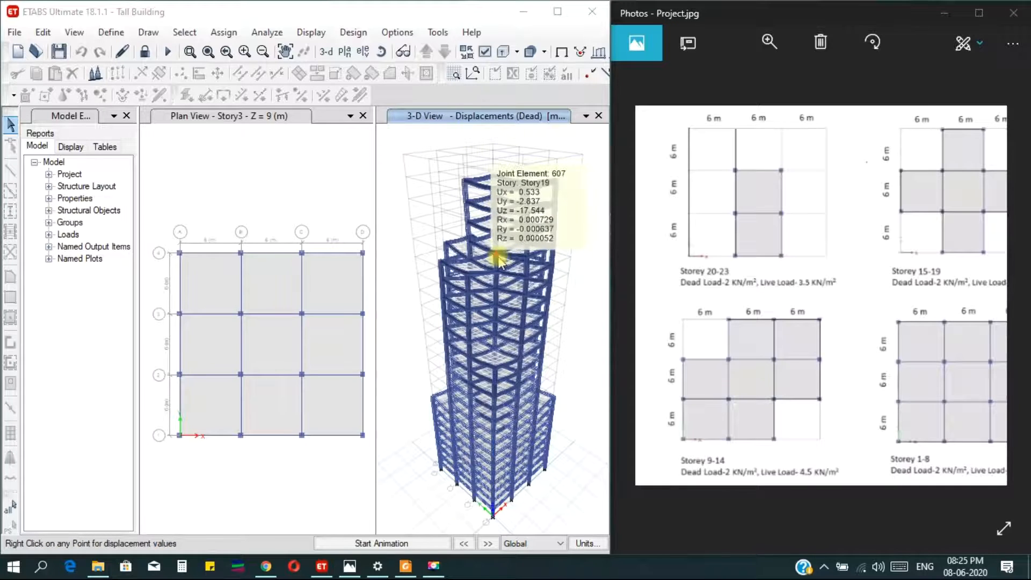
mouse_move(494, 277)
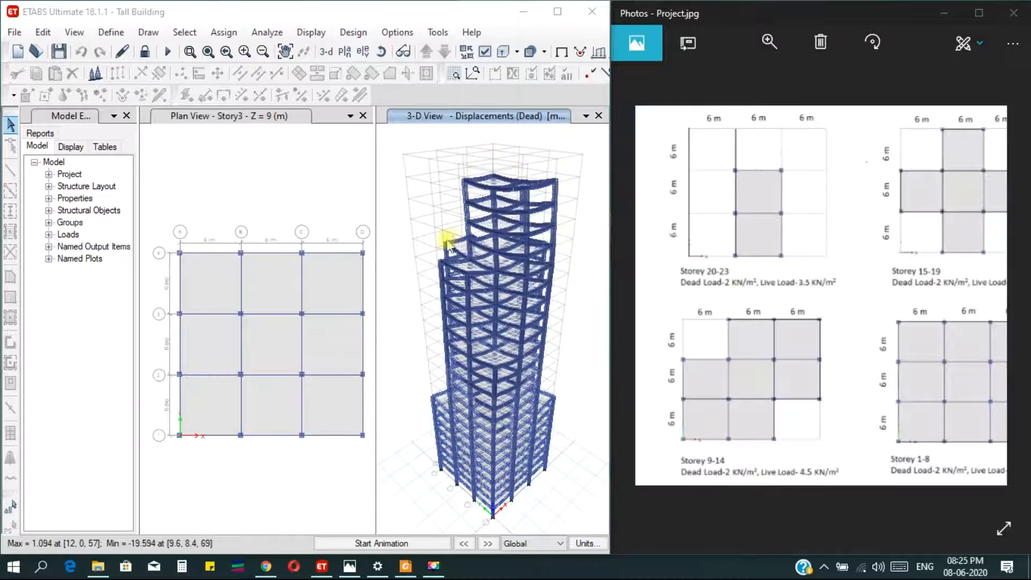
left_click(392, 307)
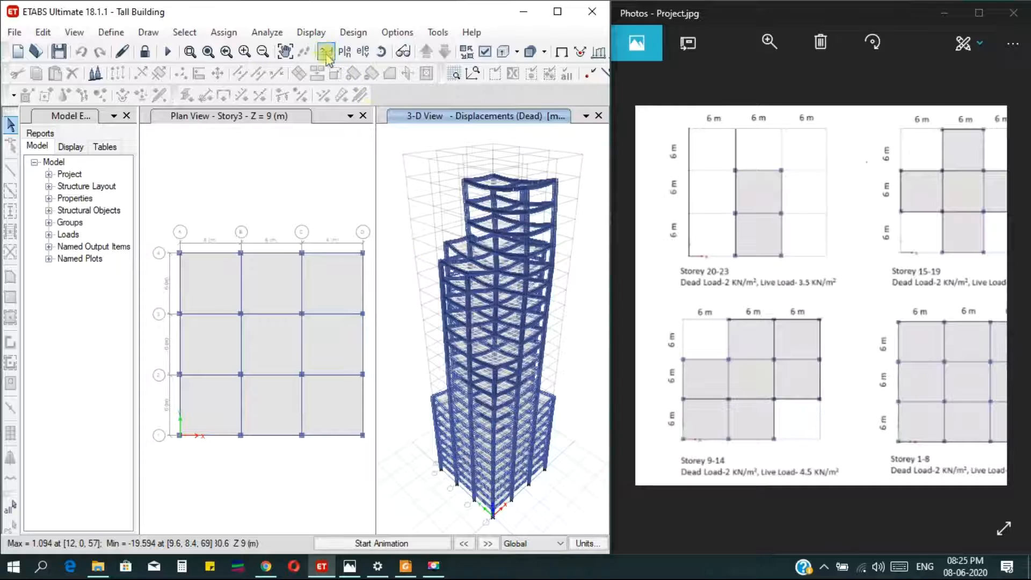
Step: Display the filled Moment 3-3 diagram of the frames for the Dead load case in the 3-D view
left_click(313, 33)
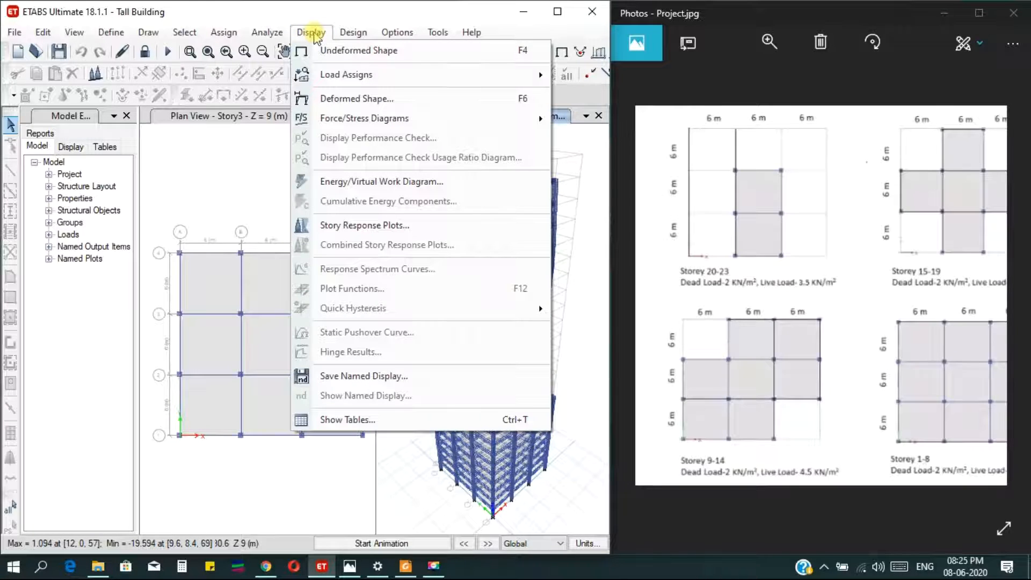
mouse_move(354, 121)
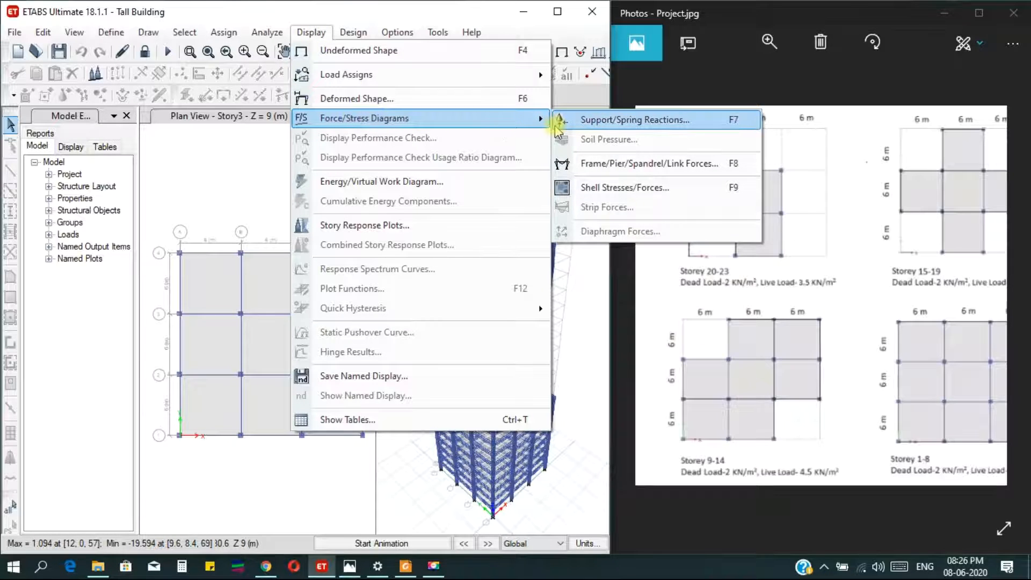
left_click(631, 170)
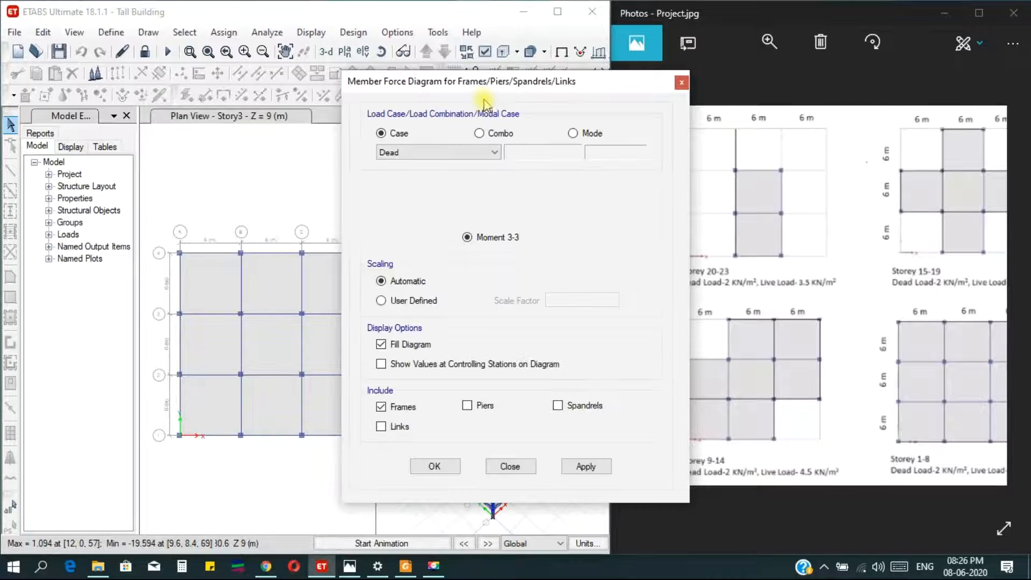
left_click_drag(473, 92, 158, 114)
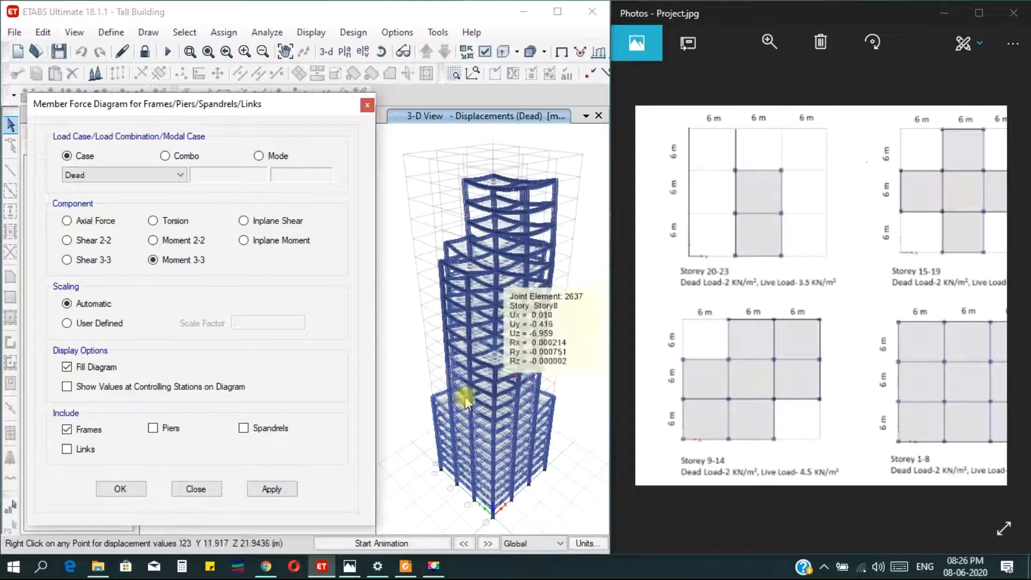
left_click(272, 489)
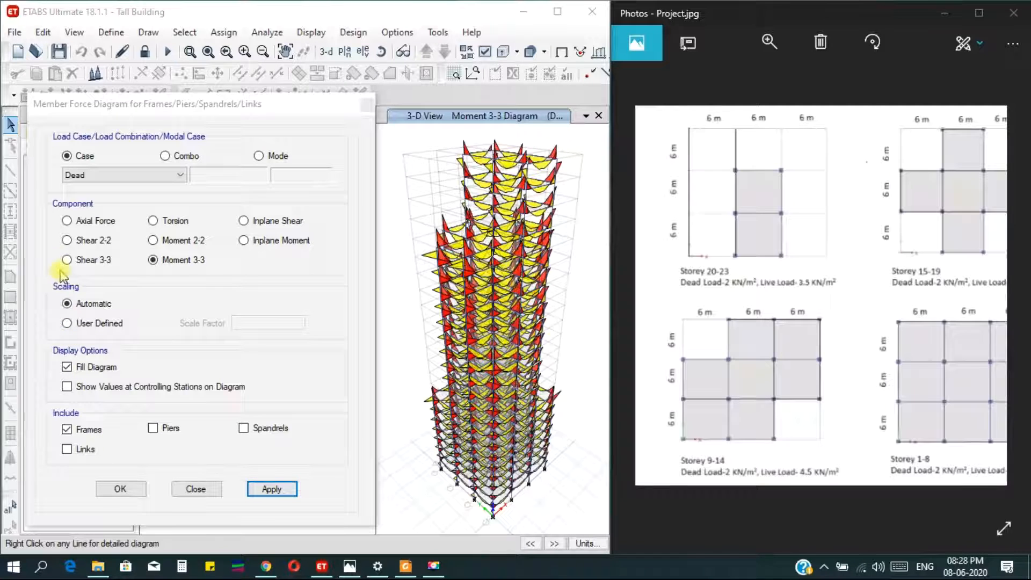
Step: Switch the frame force diagram to Shear 2-2 for the Dead load case
left_click(68, 240)
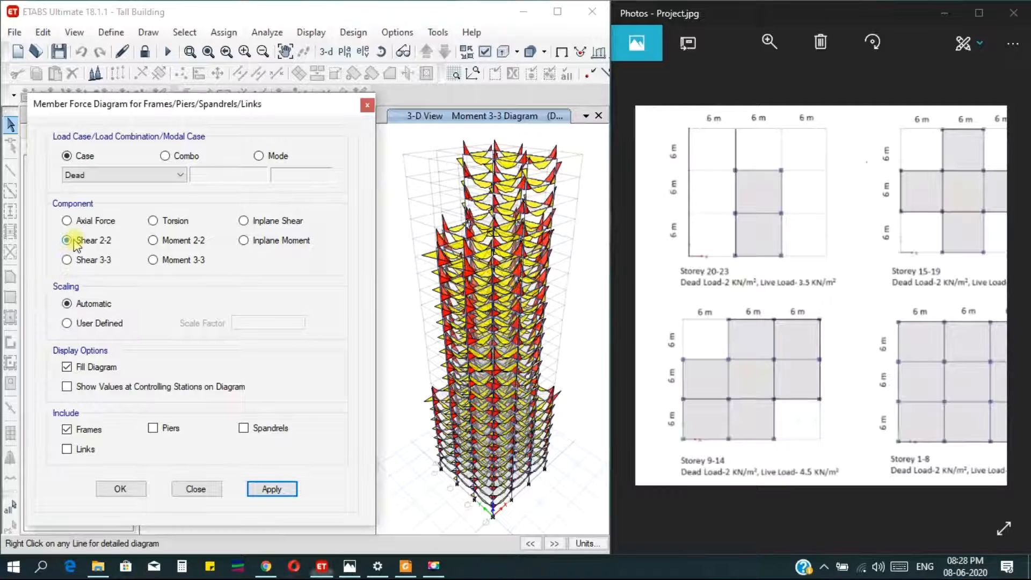
left_click(271, 490)
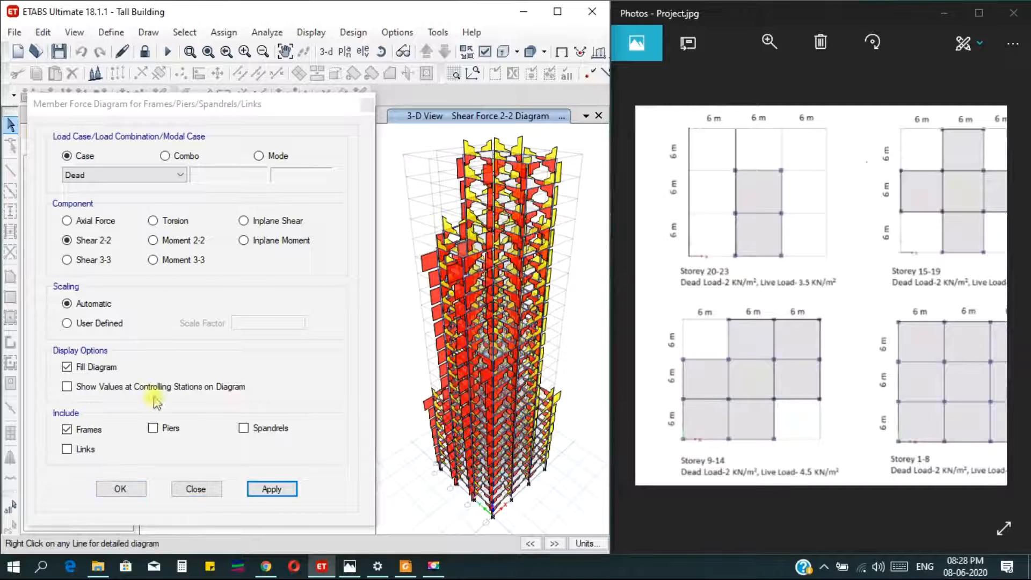
left_click(123, 489)
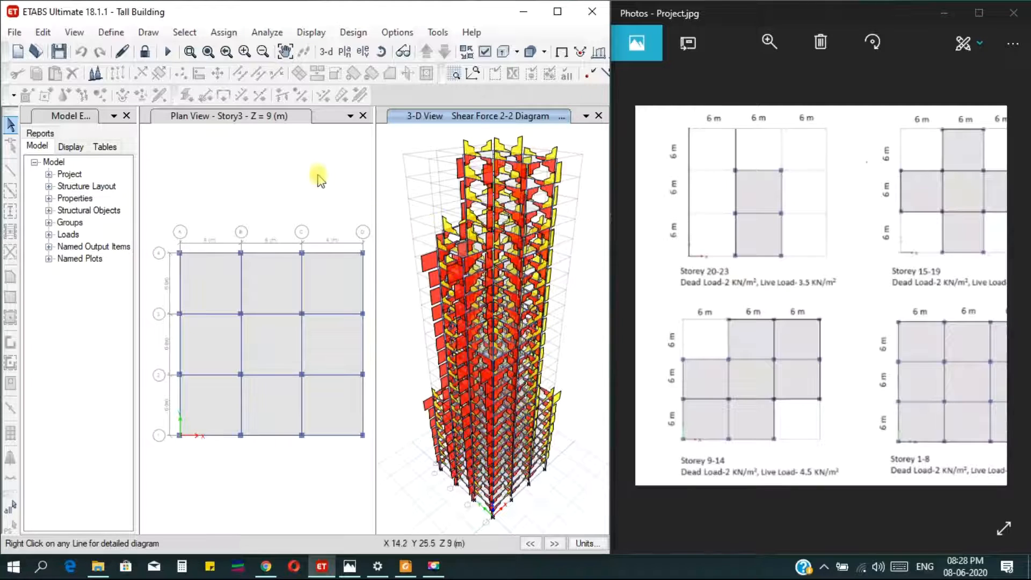
Step: Review the concrete frame design preferences for IS 456:2000 and accept them
left_click(295, 163)
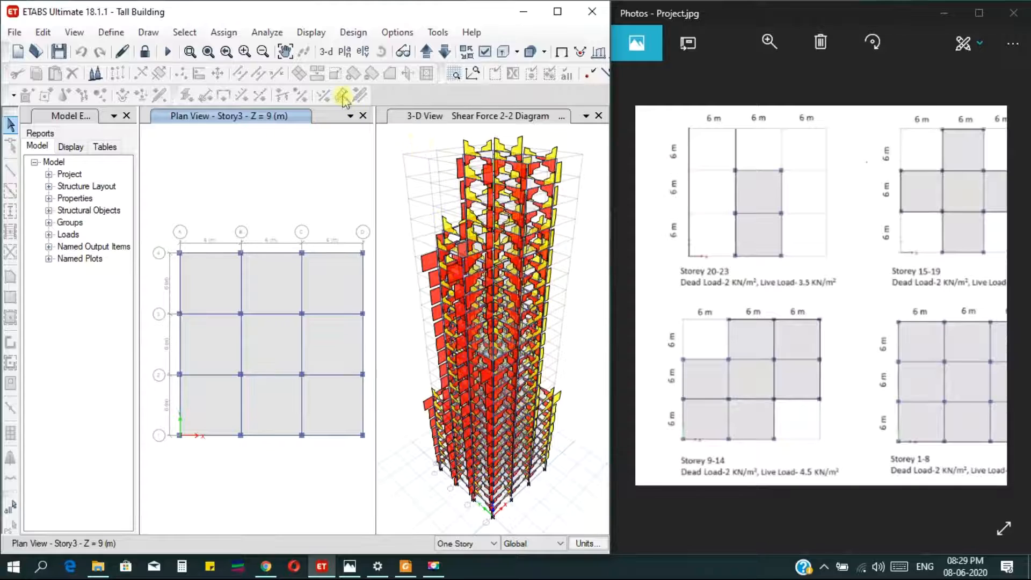
left_click(351, 34)
mouse_move(384, 73)
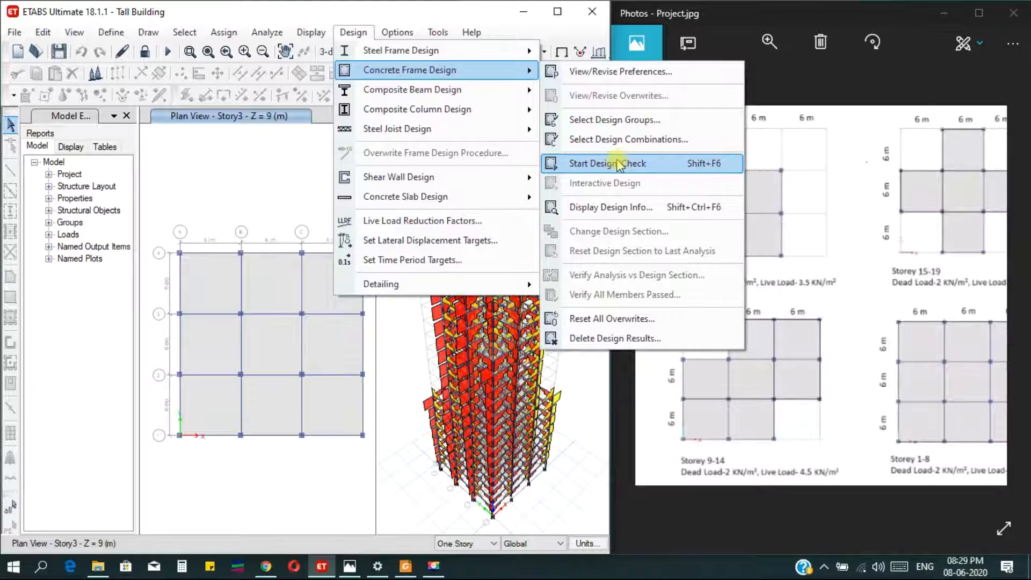
left_click(624, 71)
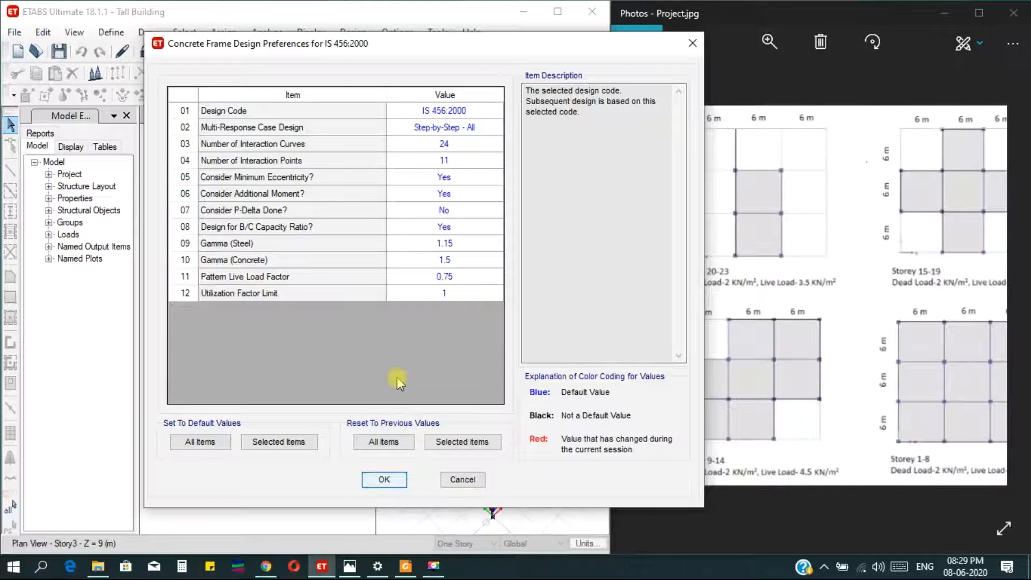
key("Return")
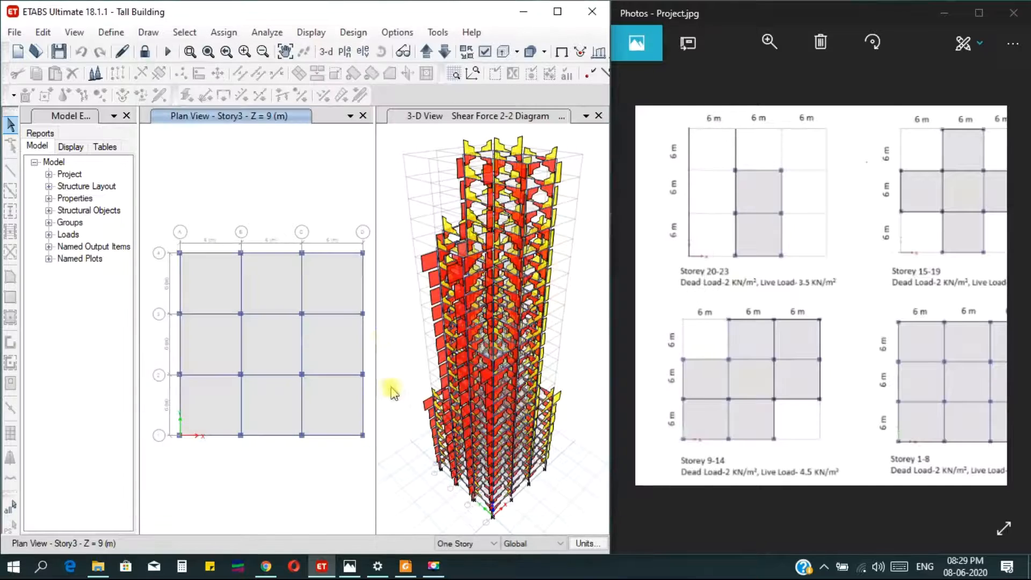
Step: Start the concrete frame design check of the building and move its progress window clear of the 3-D view
left_click(352, 32)
mouse_move(461, 71)
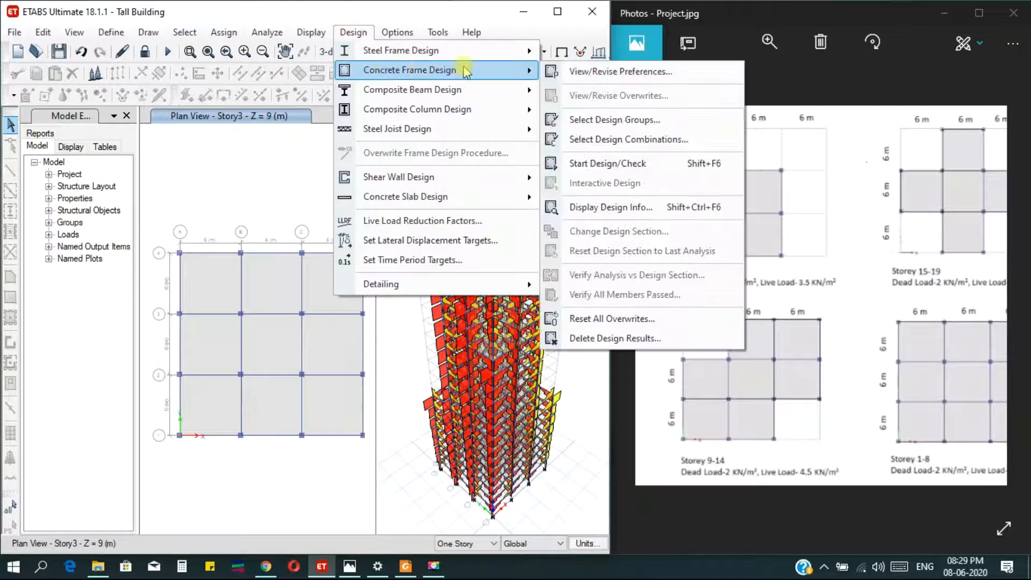
left_click(607, 164)
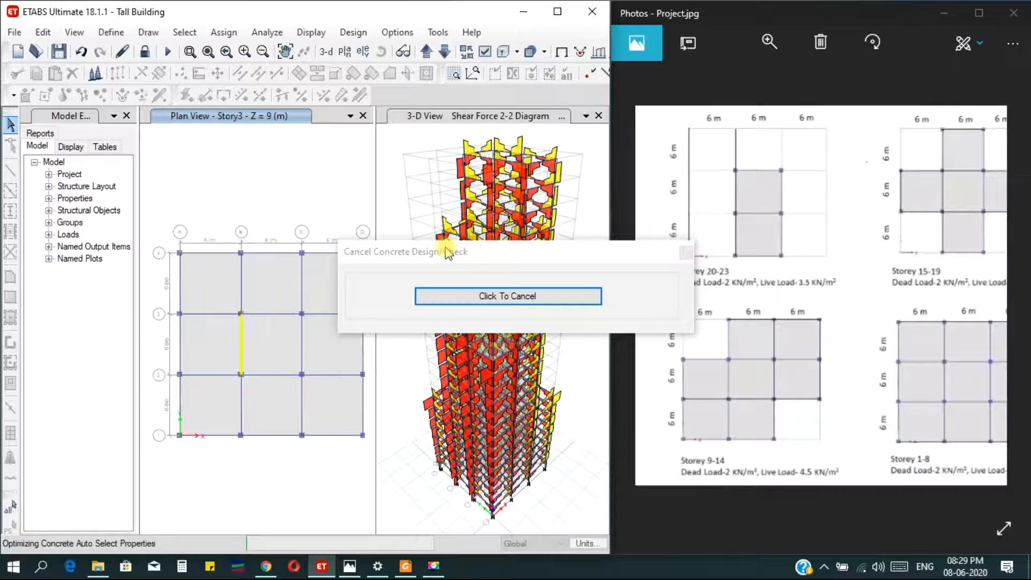
left_click_drag(447, 253, 172, 232)
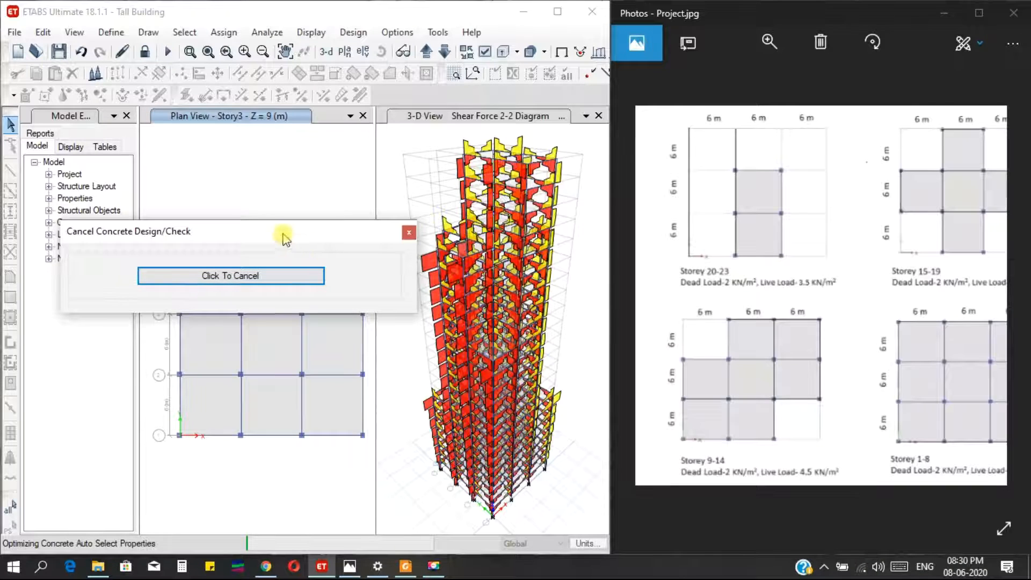
left_click_drag(286, 240, 273, 198)
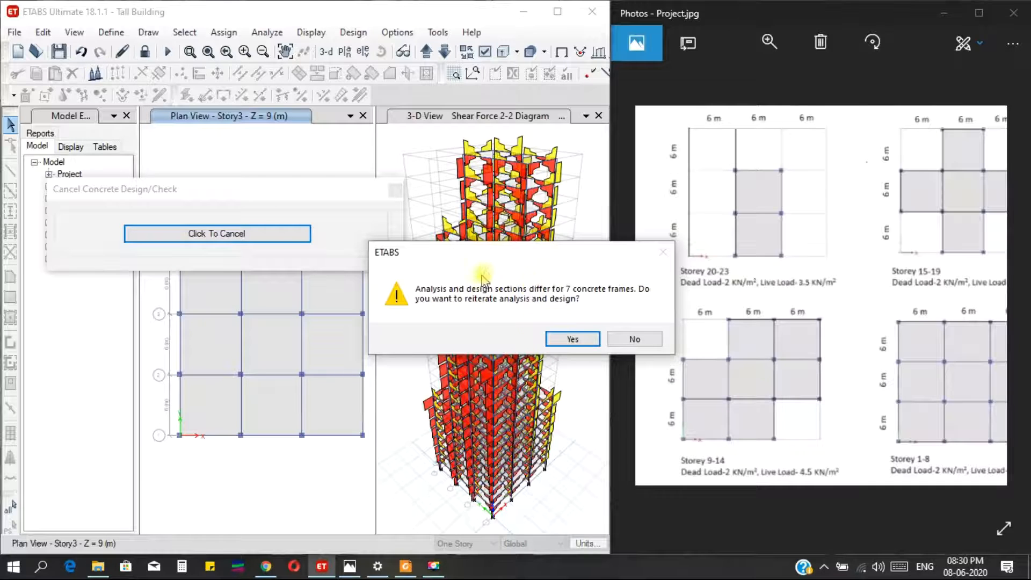
Step: Agree to reiterate analysis and design for the concrete frames whose analysis and design sections differ
left_click_drag(505, 247, 512, 268)
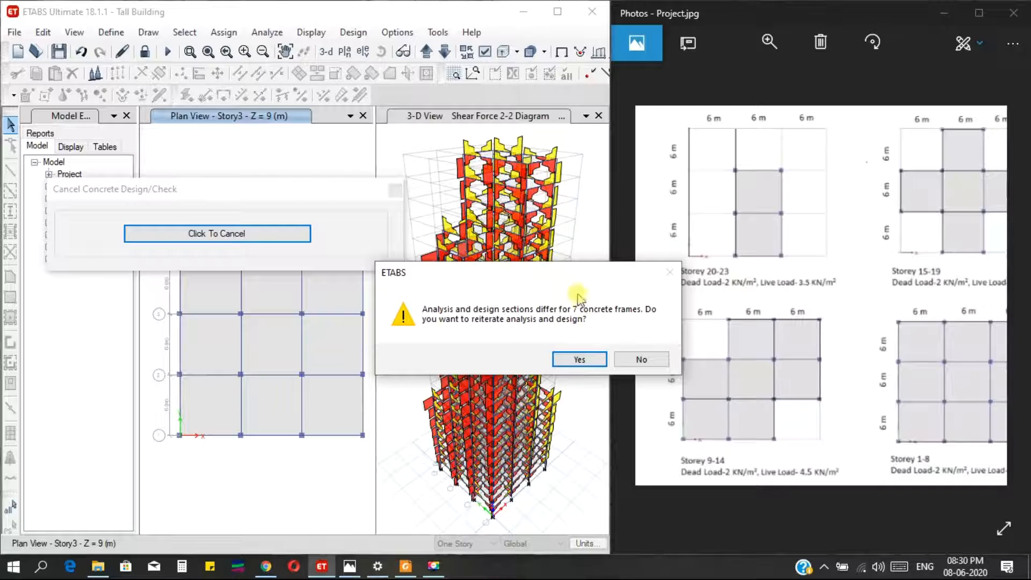
left_click_drag(559, 278, 470, 338)
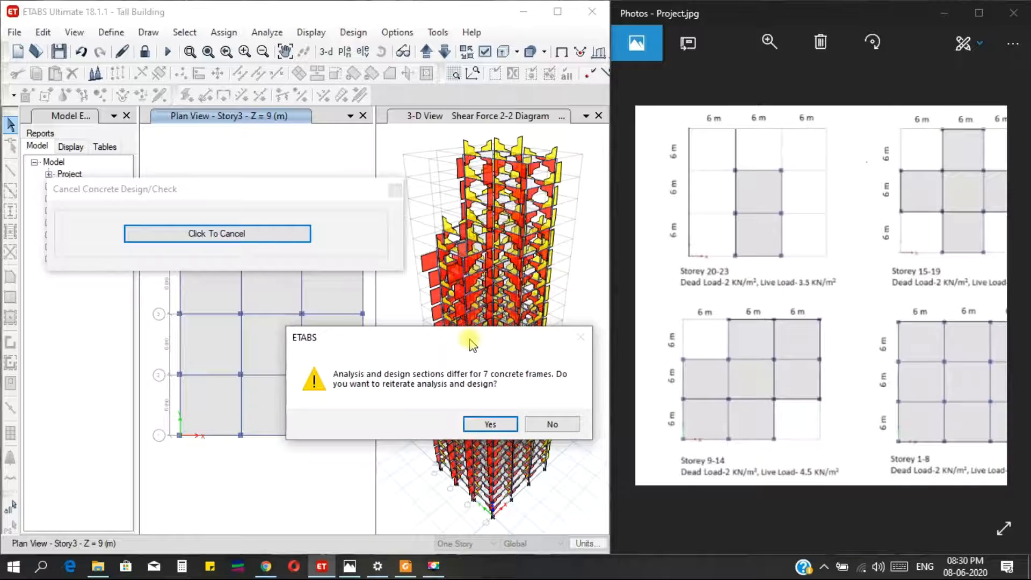
left_click(488, 425)
left_click(841, 495)
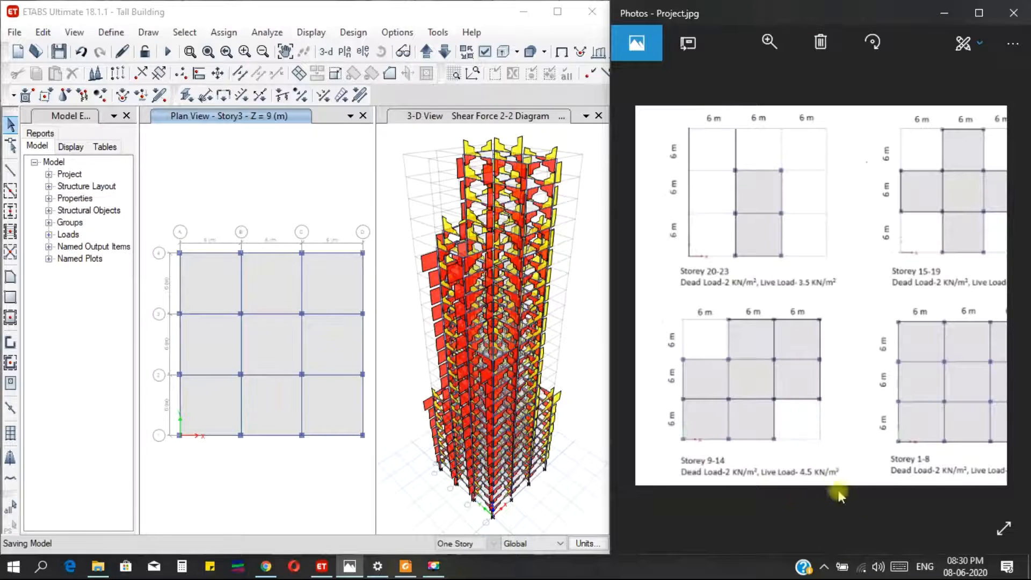
left_click(468, 404)
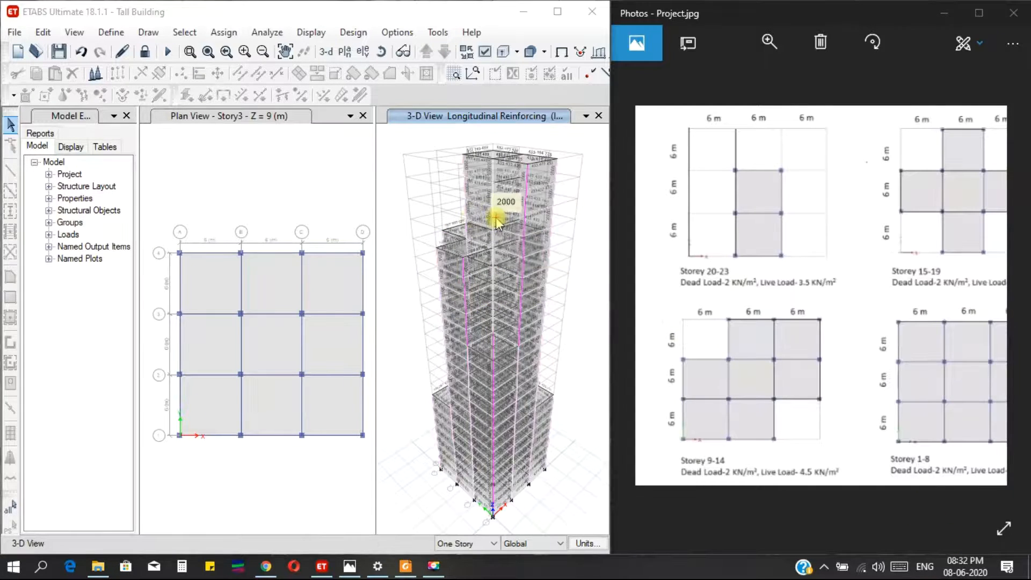
Step: Examine the longitudinal reinforcing values of the beams and columns in the upper stories of the 3-D view
scroll(497, 220, "up", 5)
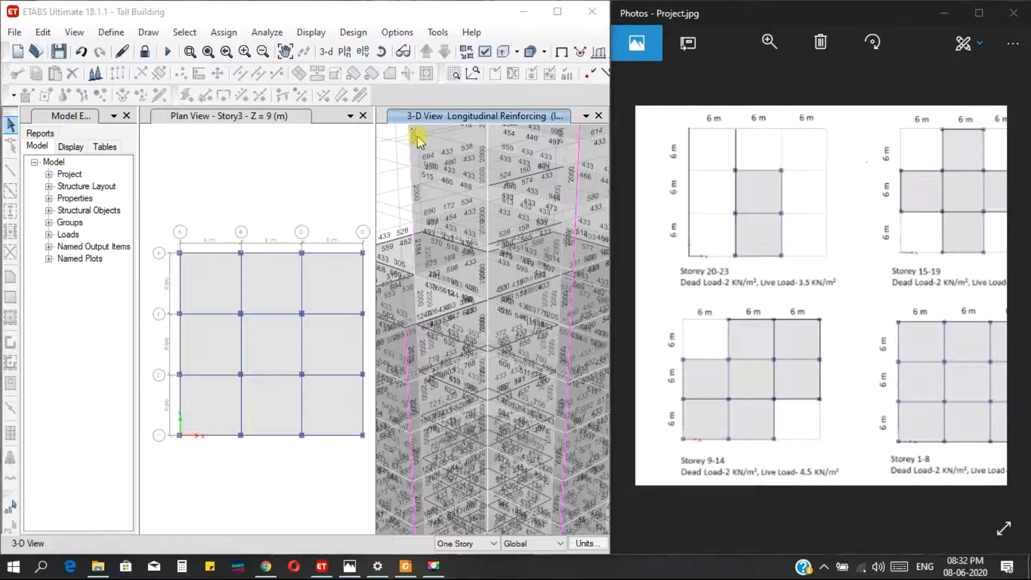
scroll(457, 194, "down", 5)
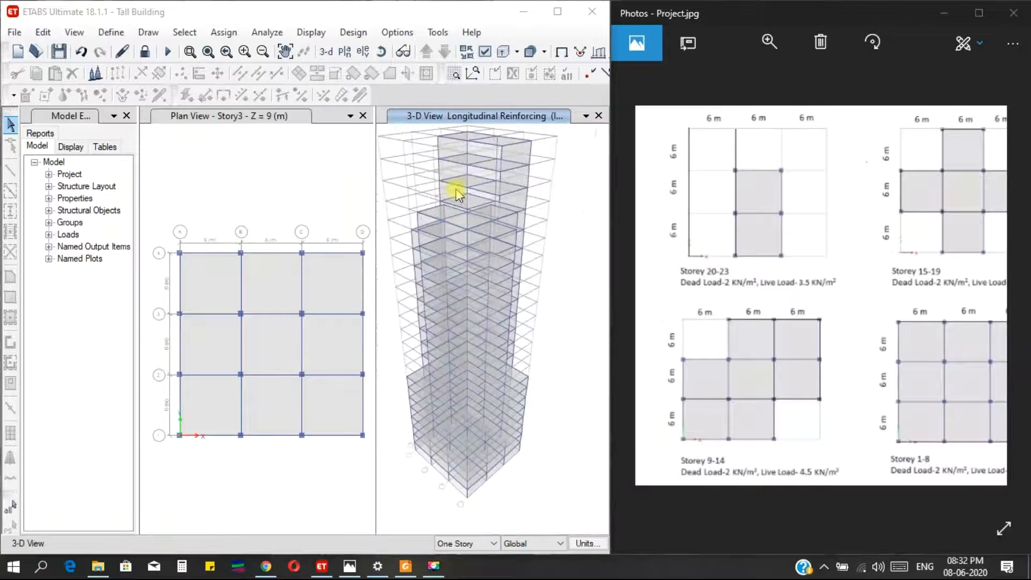
scroll(478, 240, "up", 2)
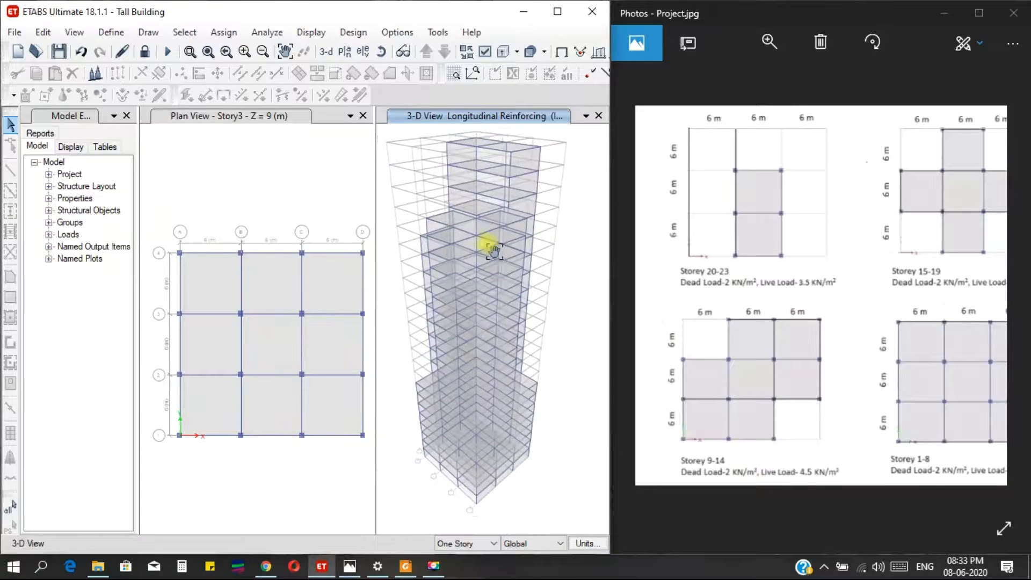
mouse_move(493, 250)
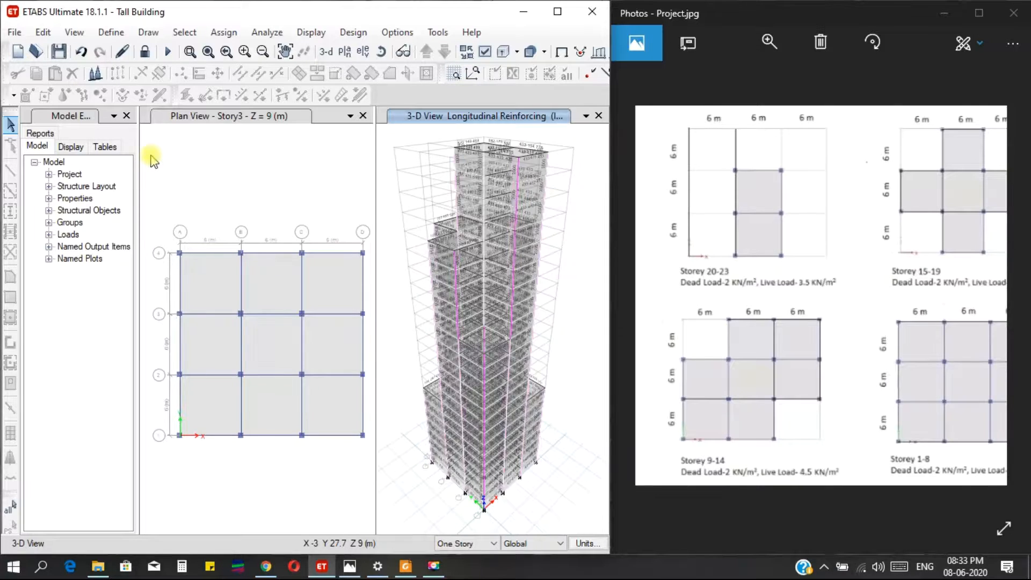
Step: Generate the project report for the building model
left_click(40, 134)
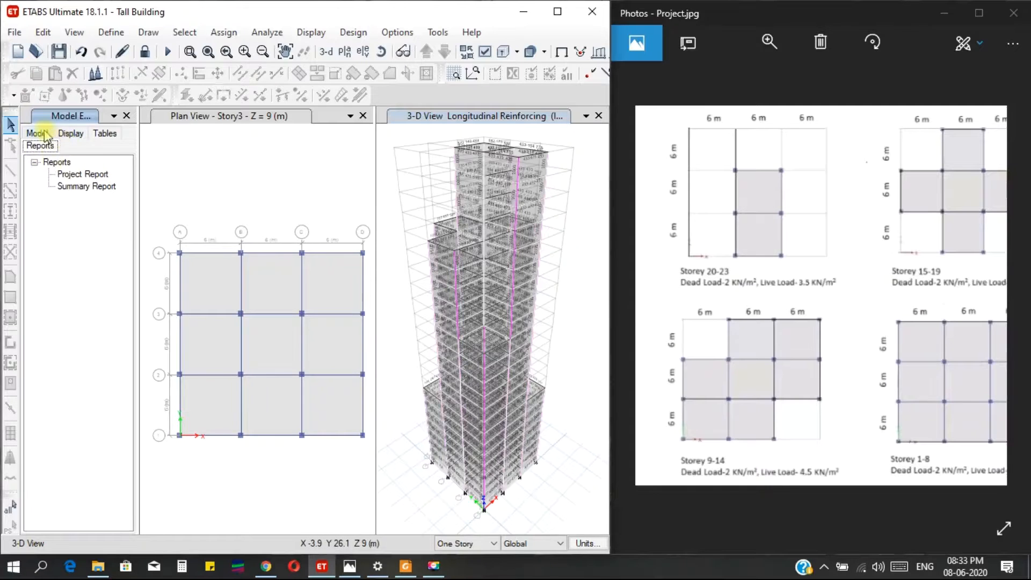
left_click(37, 134)
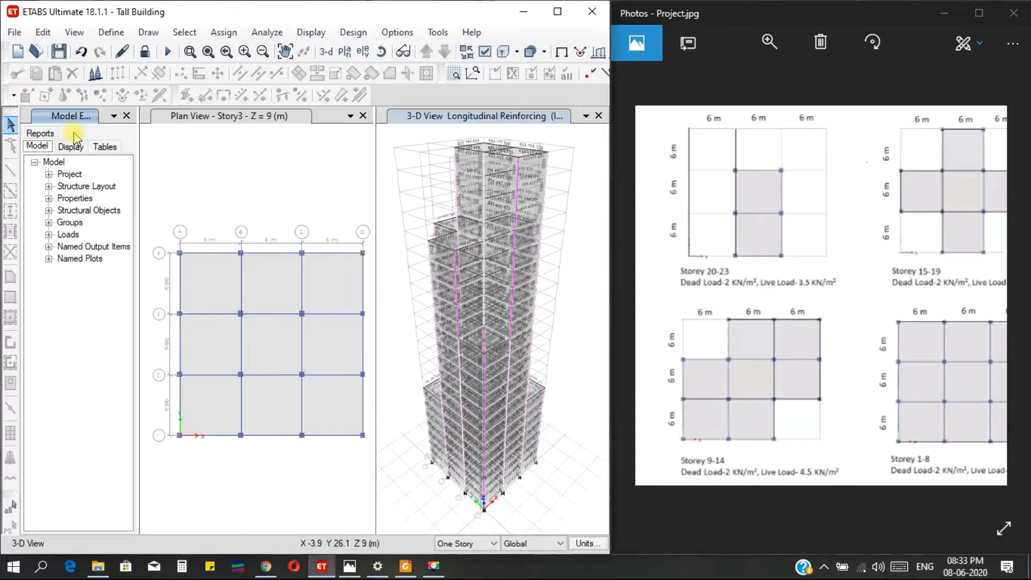
left_click(38, 134)
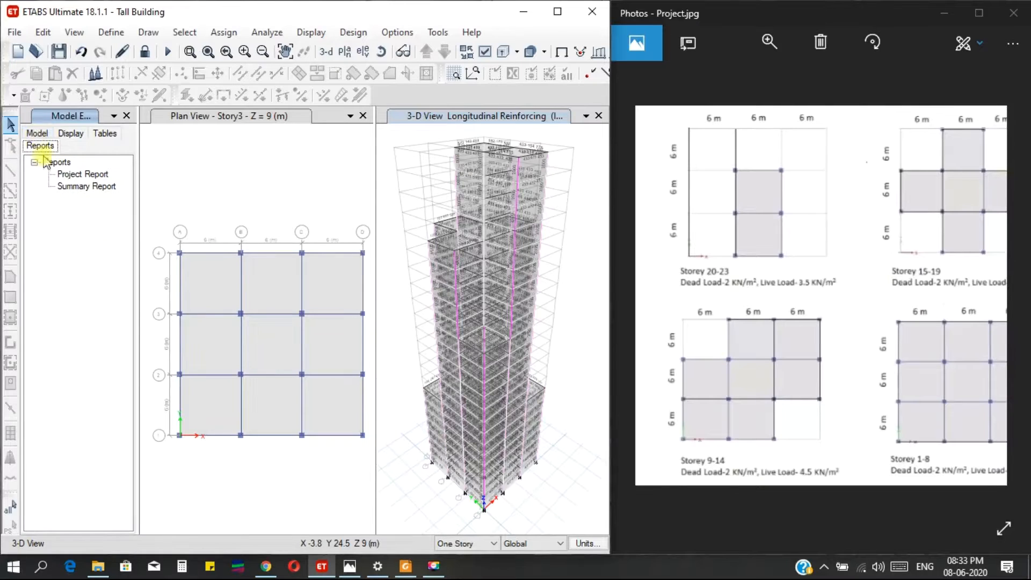
left_click(80, 175)
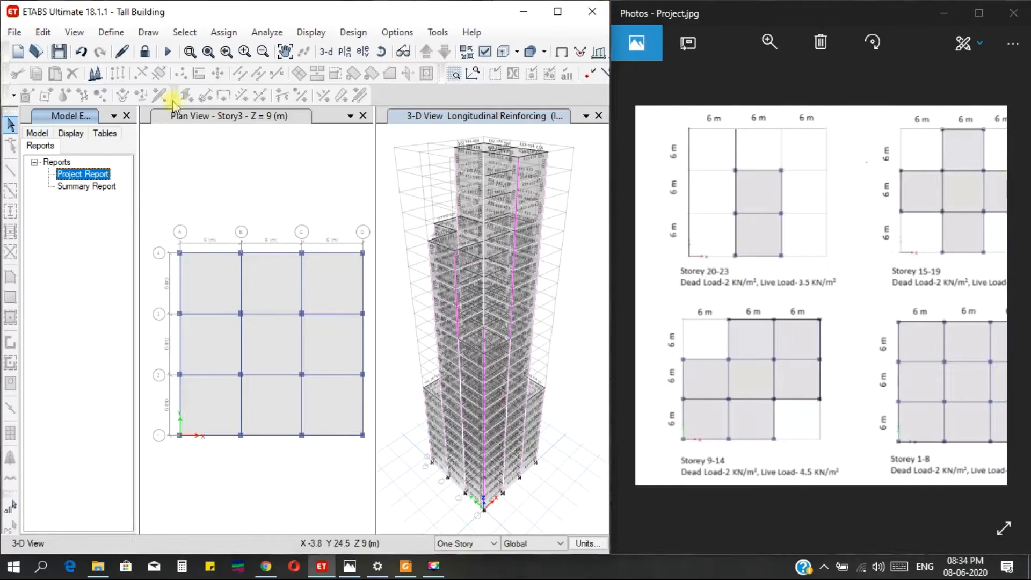
left_click(201, 247)
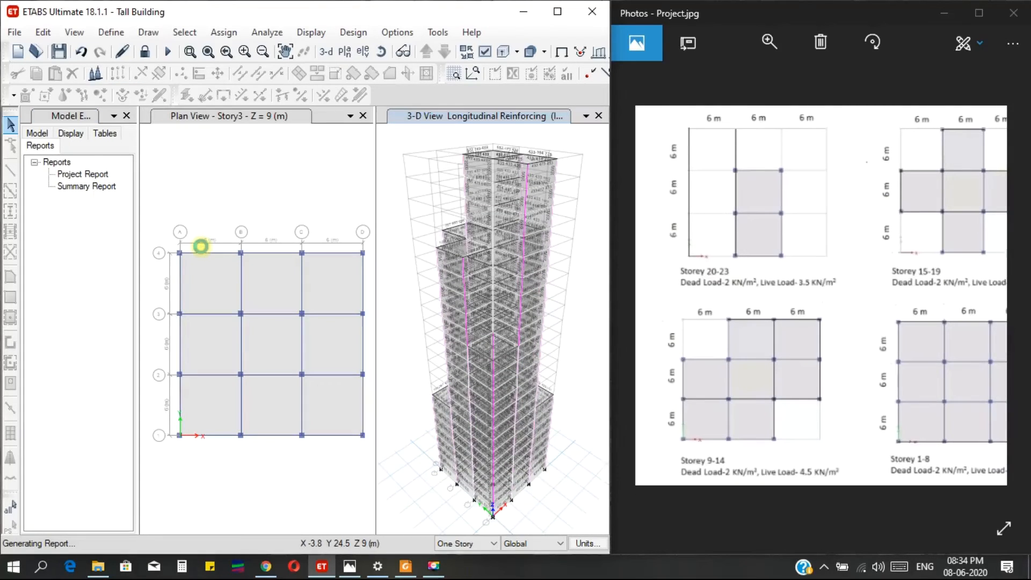